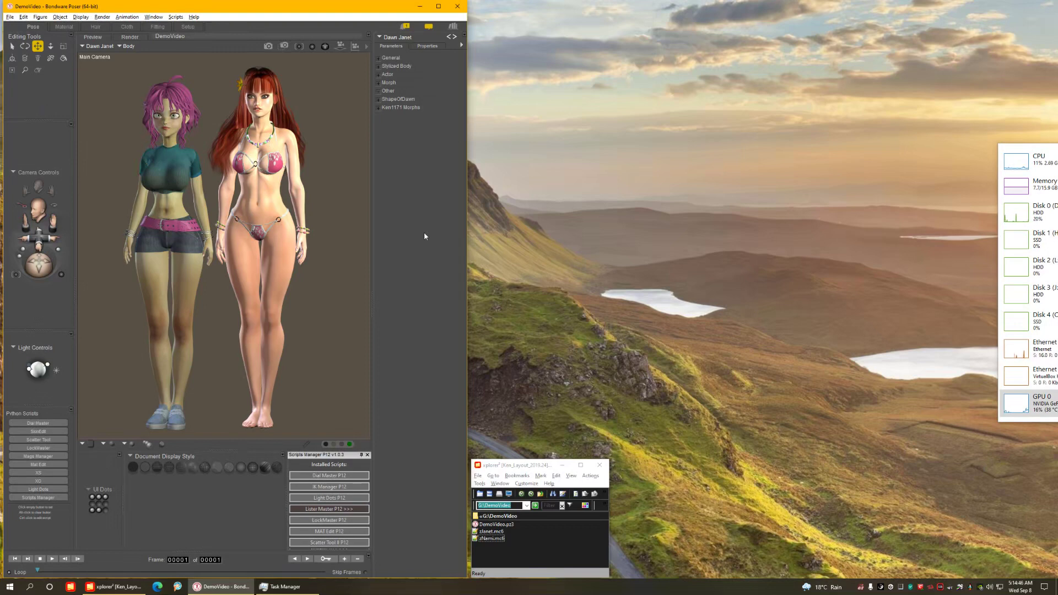
# Launch the MAT Edit P12 script, move its window clear of the viewport, and switch to the Material room.
pyautogui.click(311, 531)
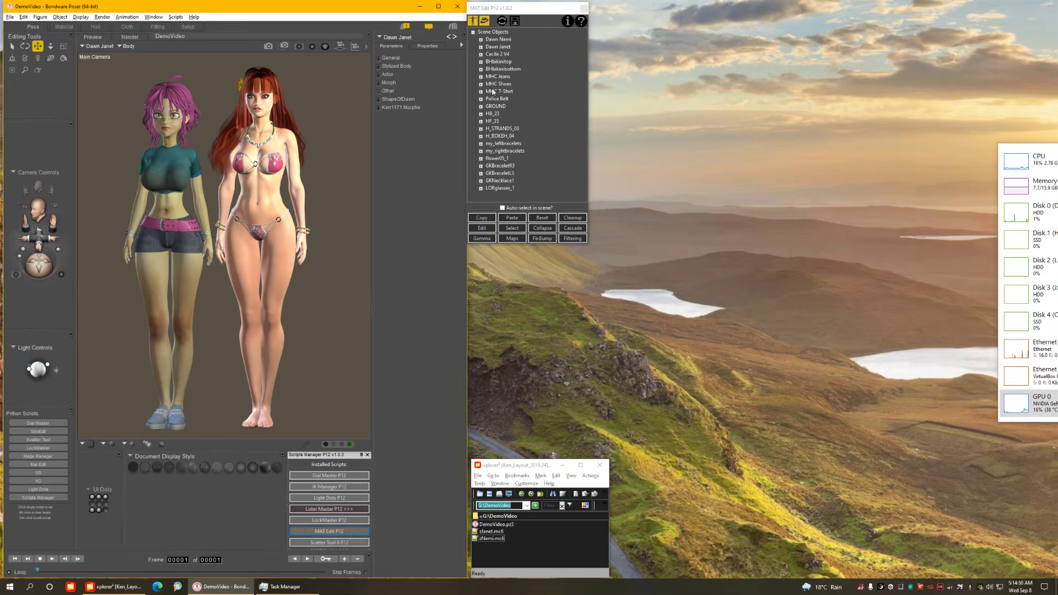
pyautogui.moveTo(497, 3); pyautogui.dragTo(507, 2)
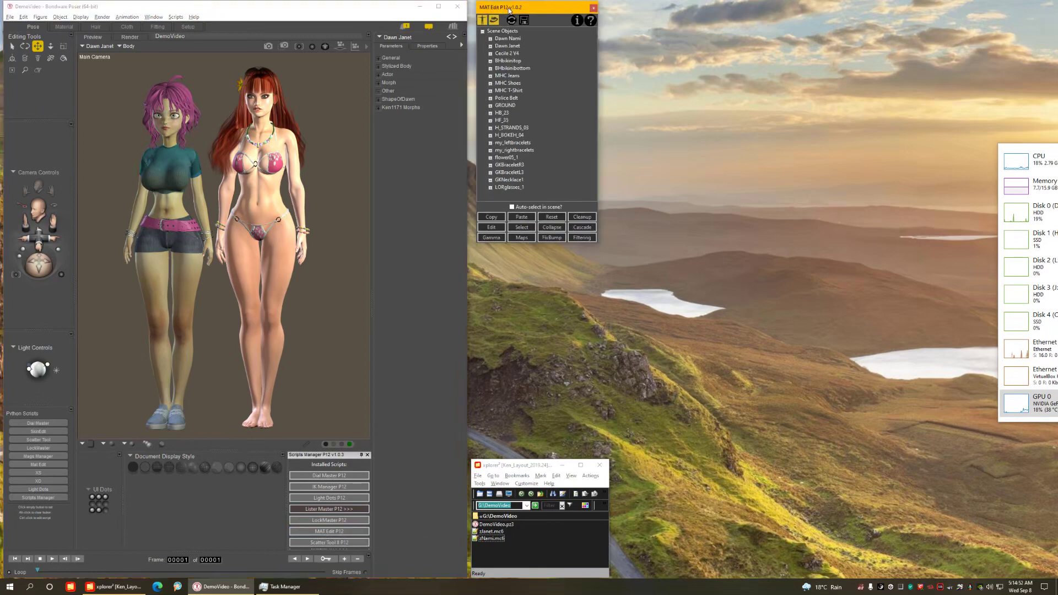
pyautogui.click(502, 31)
pyautogui.click(62, 27)
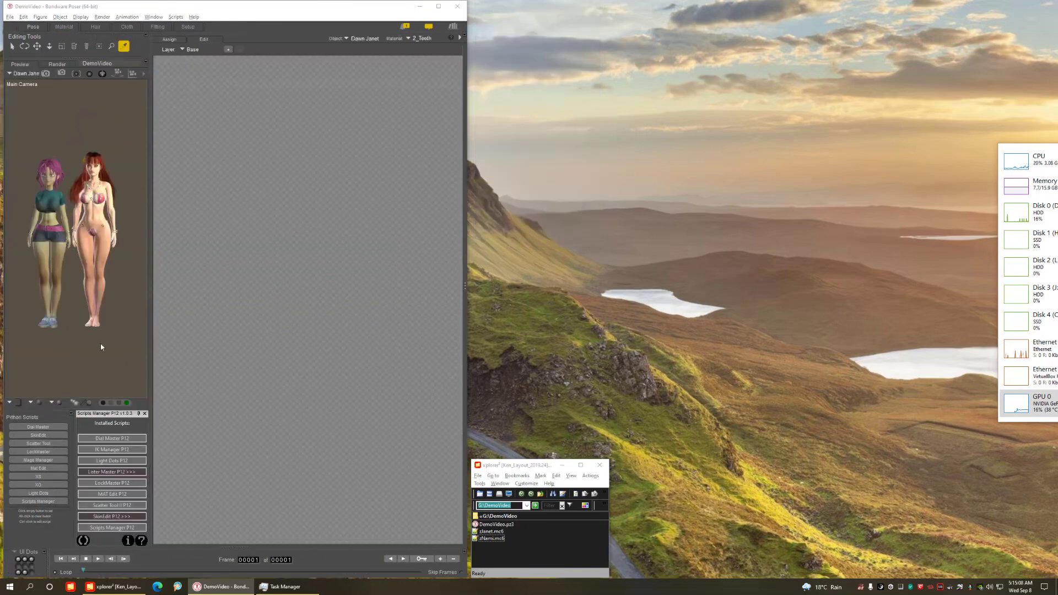
# Relaunch the MAT Edit P12 script while in the Material room.
pyautogui.click(112, 494)
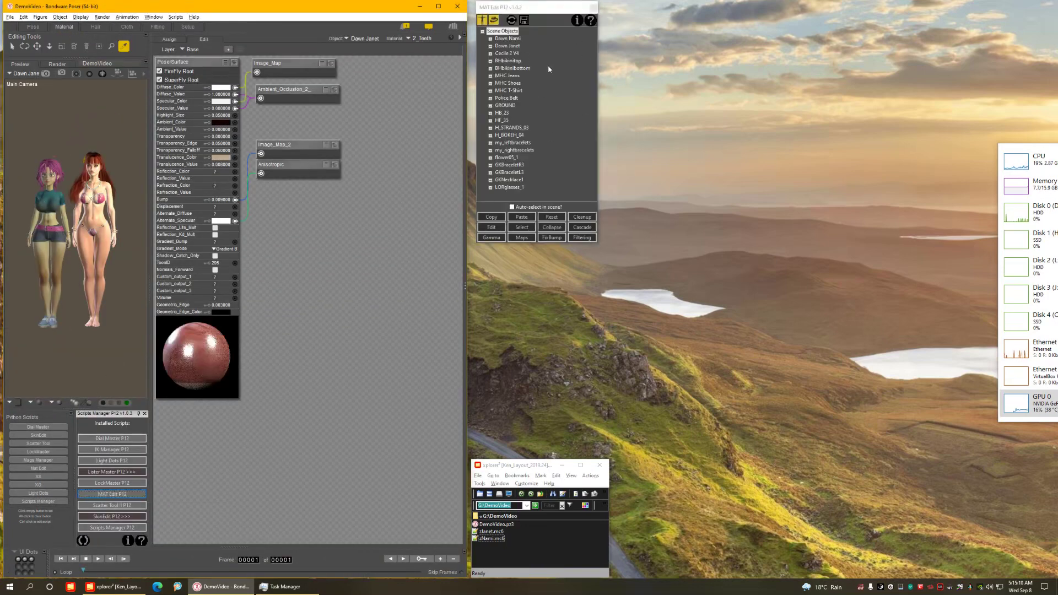
pyautogui.click(539, 8)
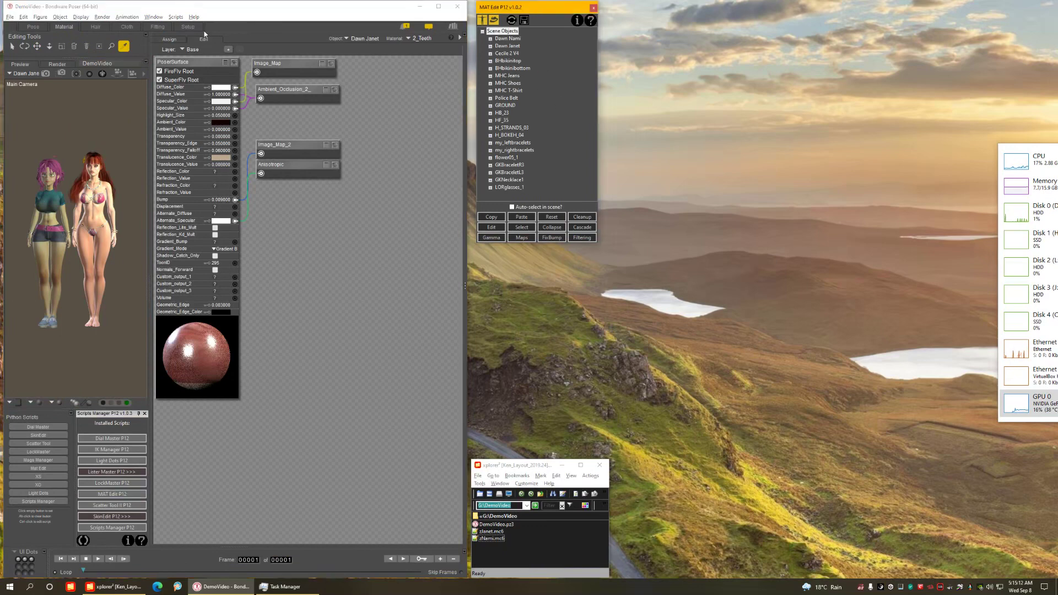
pyautogui.click(66, 28)
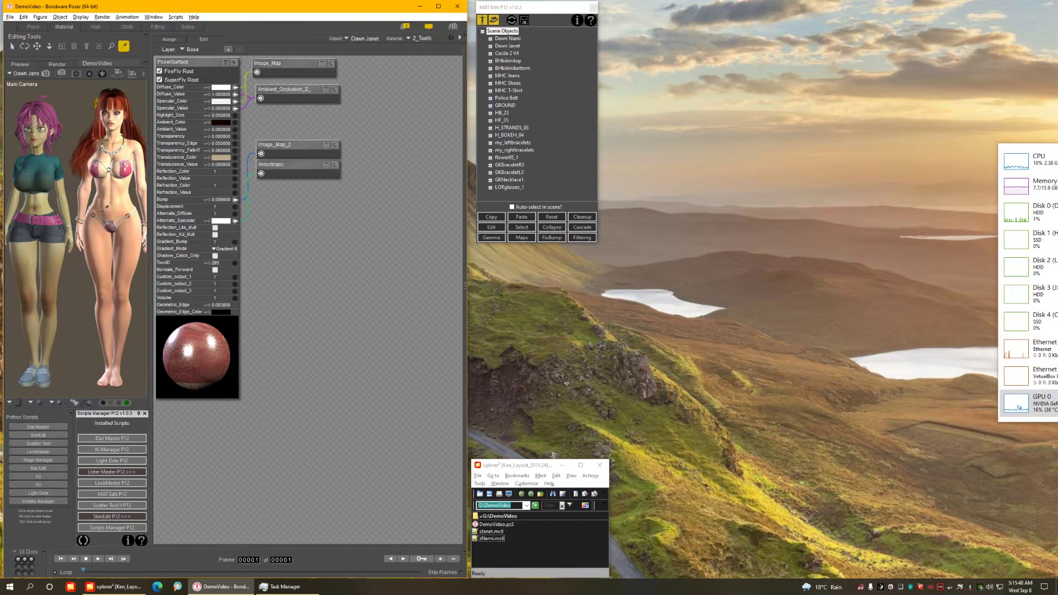
# Pick Dawn Nami's 3A_Arms material from the figure's arm and move the Skin node clear of the Image_Map_4 node.
pyautogui.click(64, 195)
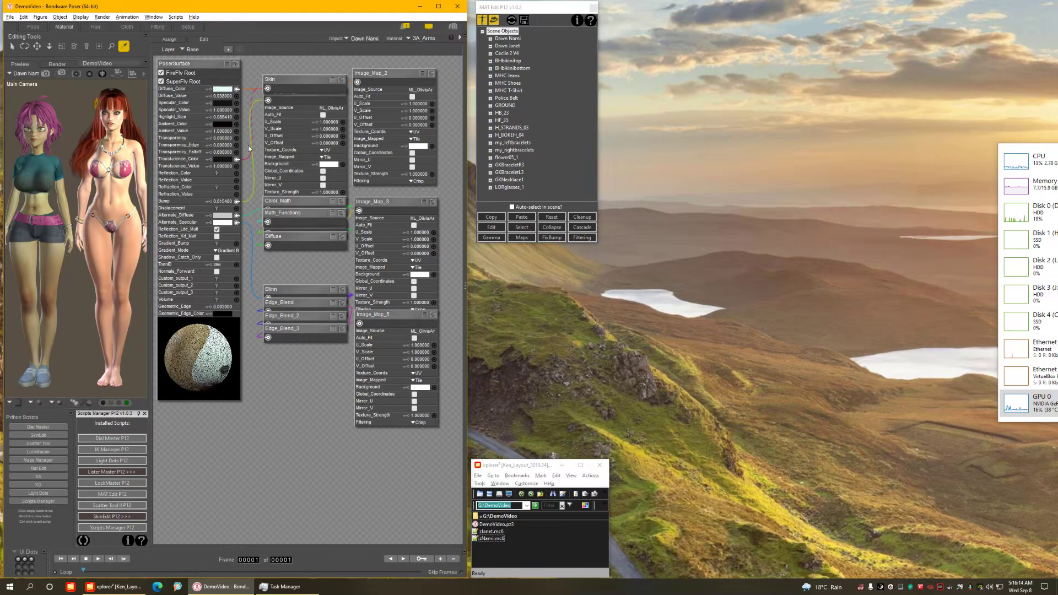
pyautogui.moveTo(290, 83)
pyautogui.mouseDown()
pyautogui.moveTo(296, 58)
pyautogui.moveTo(300, 206)
pyautogui.moveTo(299, 70)
pyautogui.mouseUp()
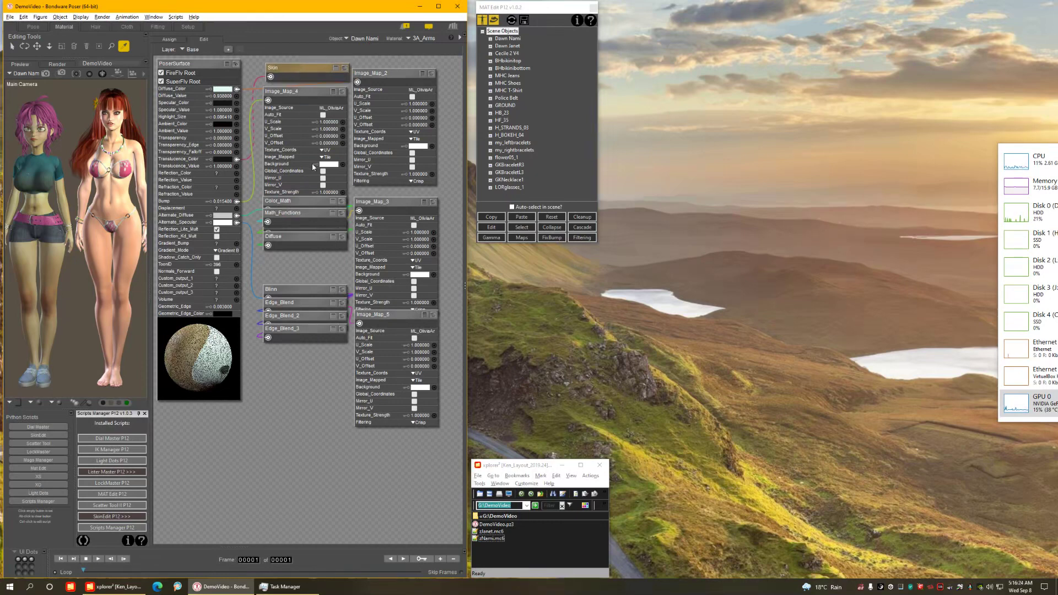
# Check the available render engines and keep SuperFly selected.
pyautogui.click(56, 64)
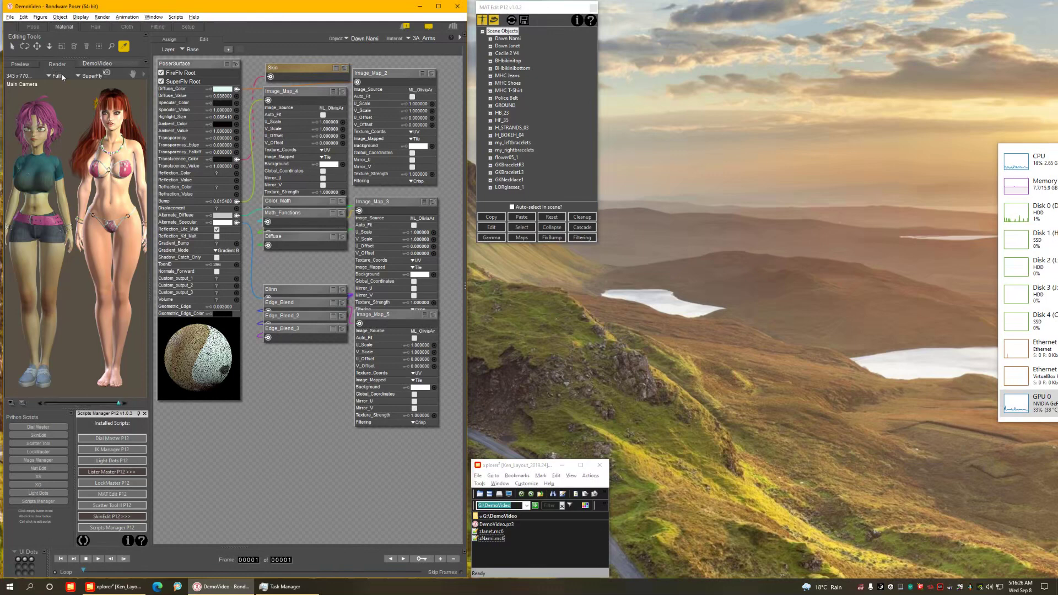
pyautogui.click(91, 76)
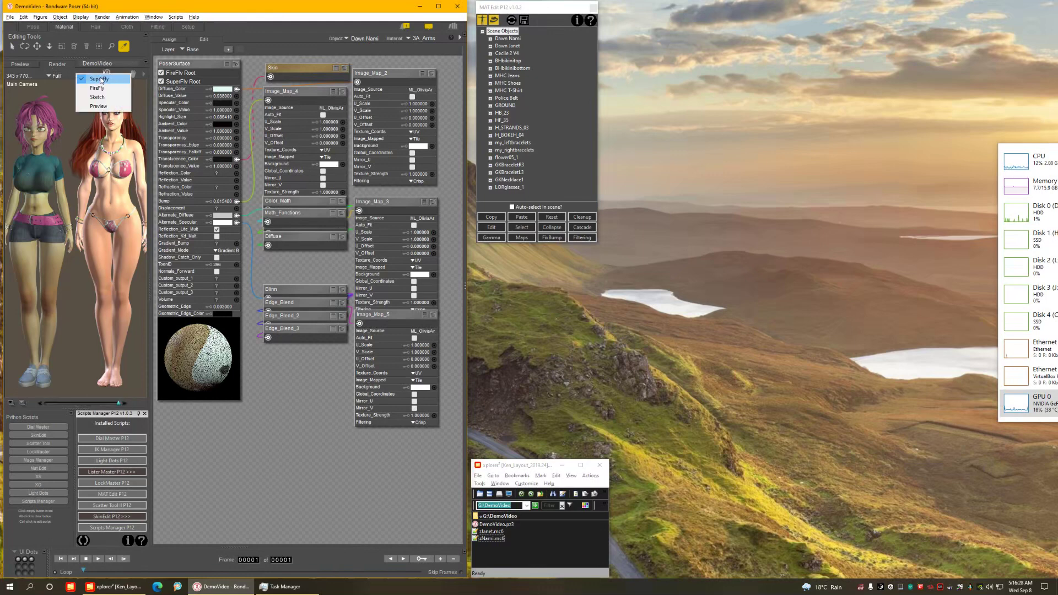
pyautogui.click(100, 79)
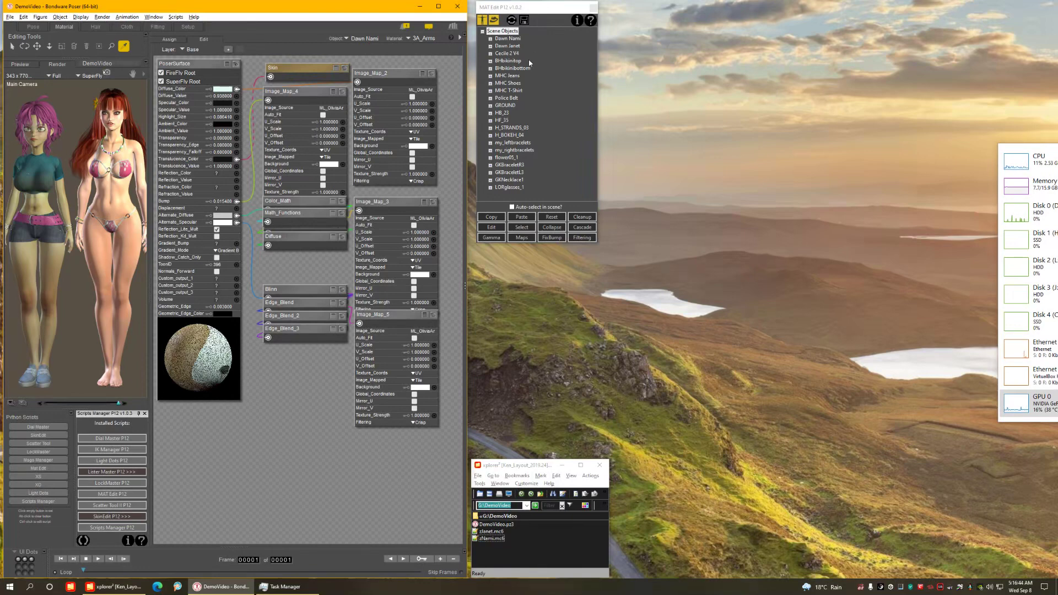
# Toggle the figure and prop filters in MAT Edit, leaving figures shown and props hidden.
pyautogui.click(507, 39)
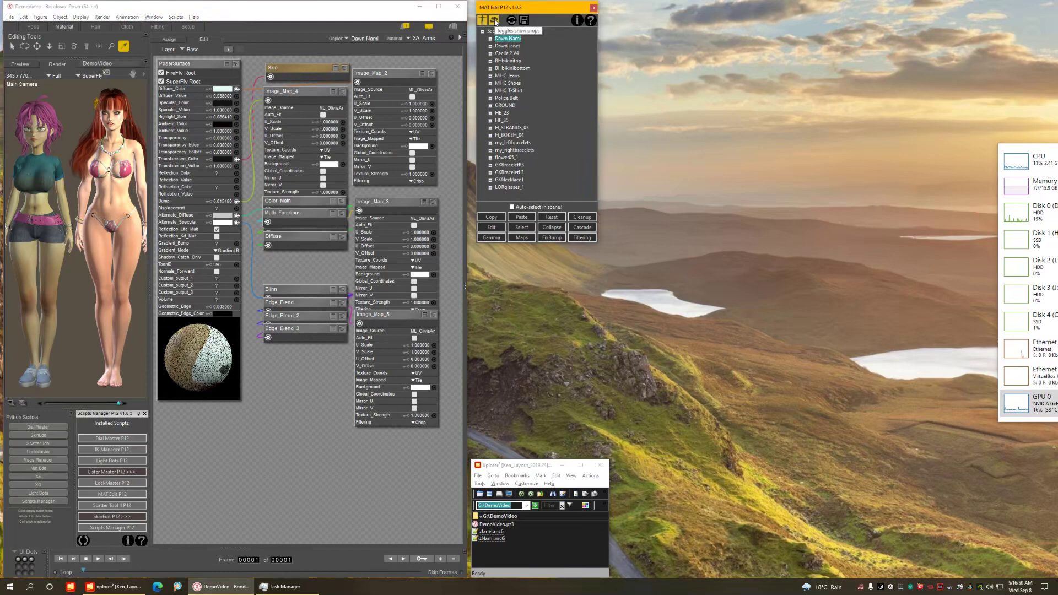
pyautogui.click(494, 21)
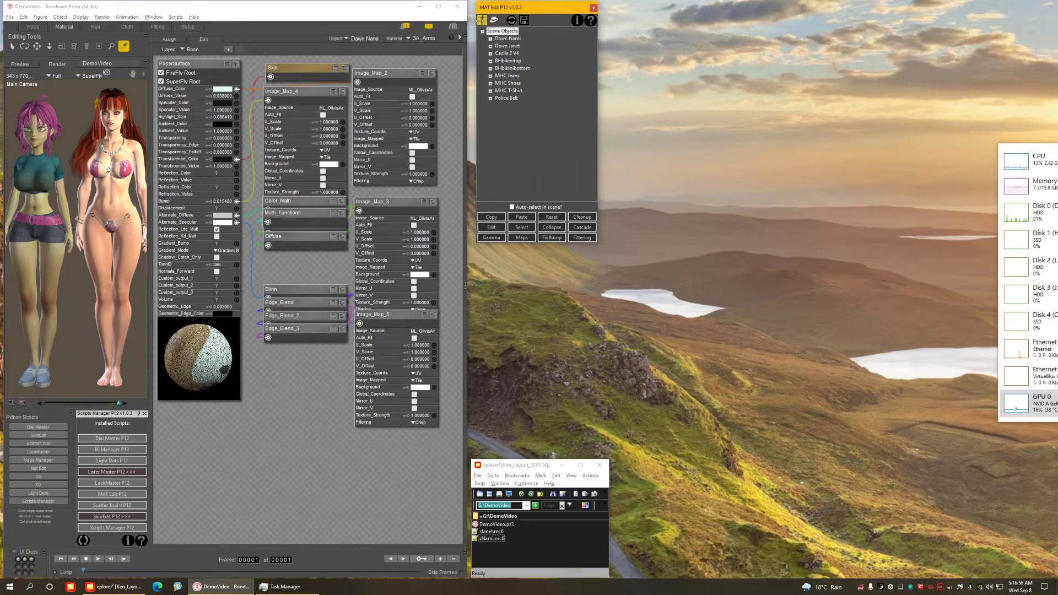
pyautogui.click(483, 21)
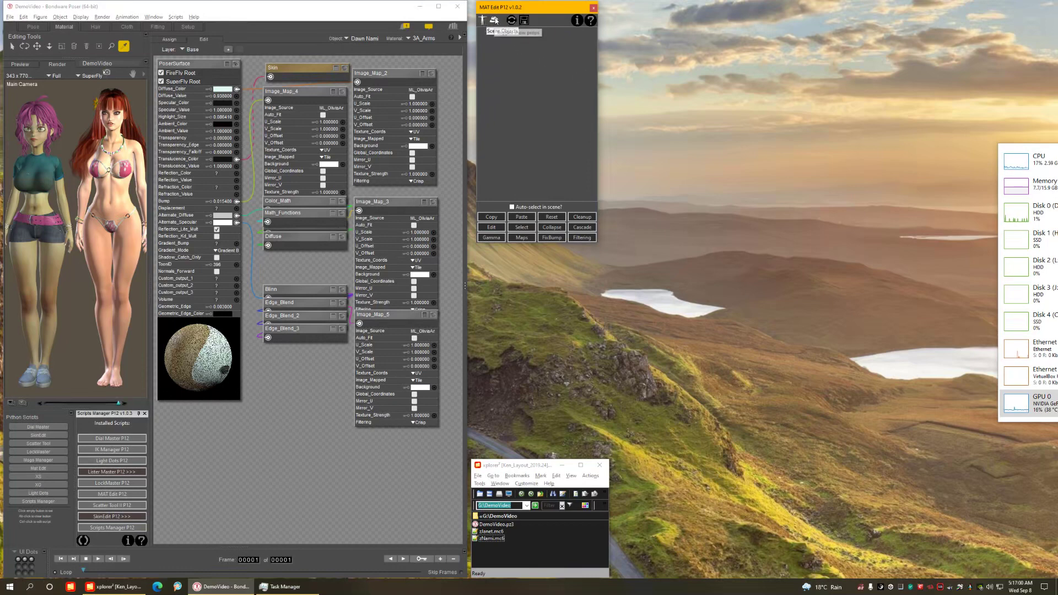
pyautogui.click(495, 21)
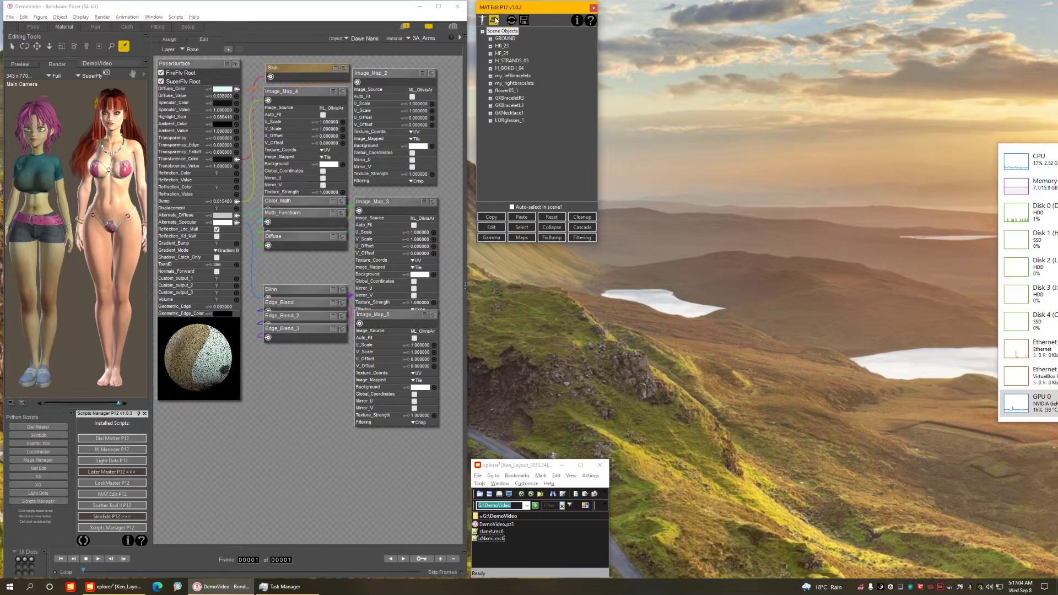
pyautogui.click(483, 21)
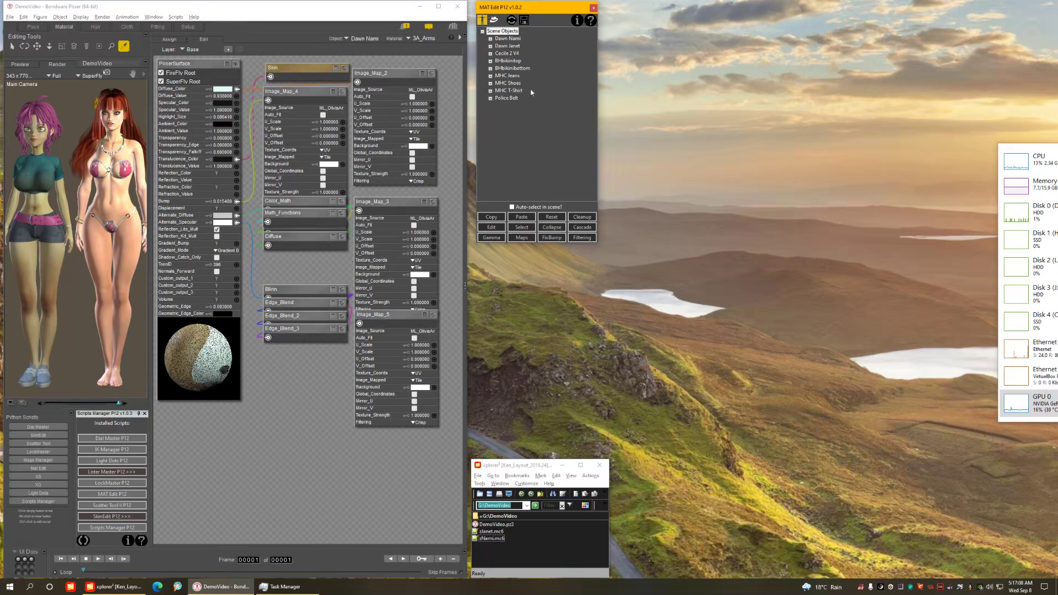
pyautogui.click(496, 21)
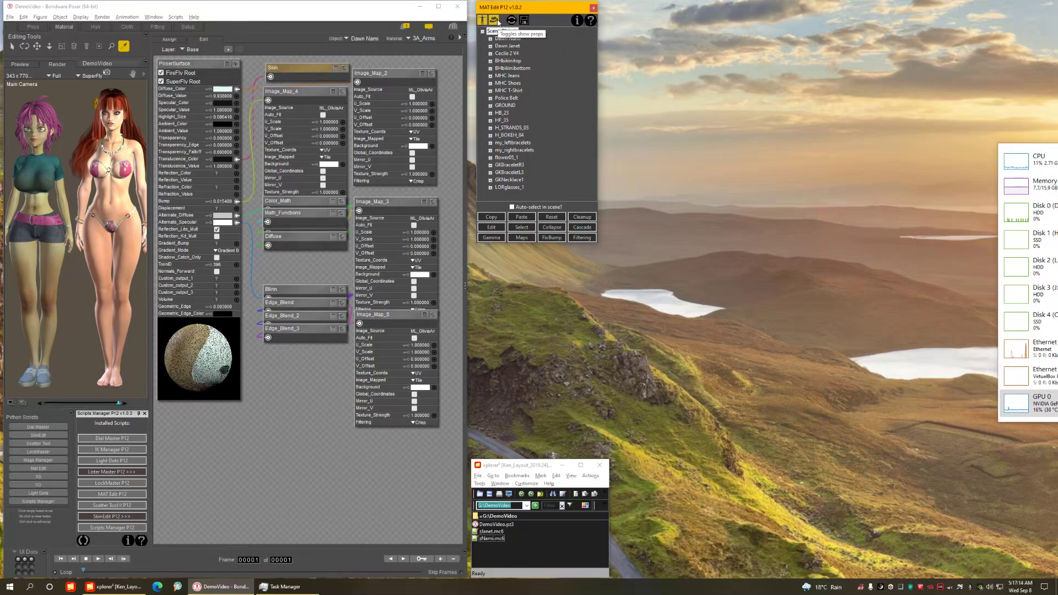
pyautogui.click(494, 20)
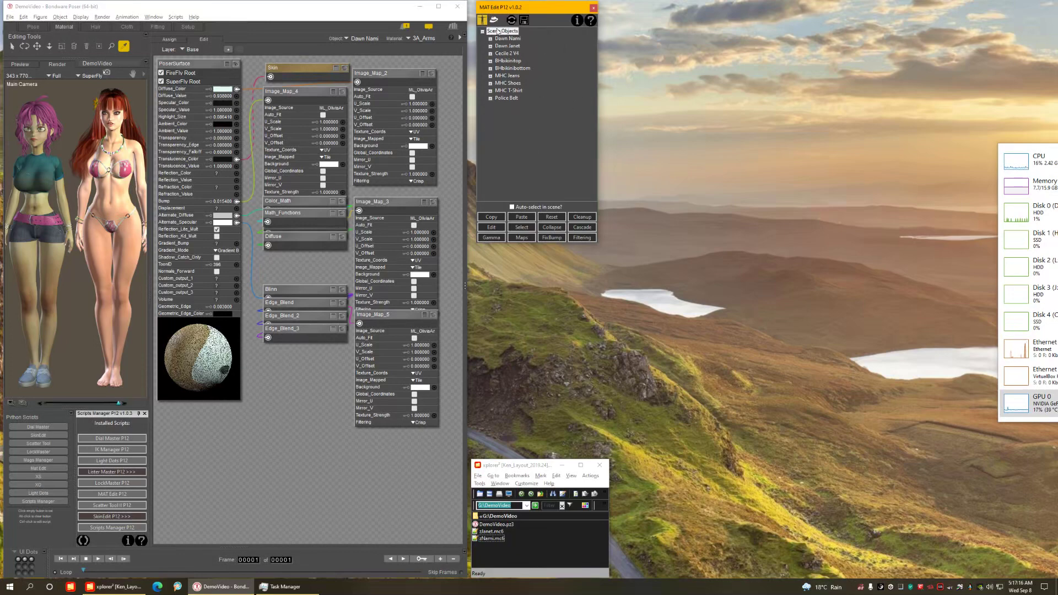
# Expand Dawn Nami's material zones in MAT Edit and compare them with the Material room's list, keeping 3A_Arms active.
pyautogui.click(516, 40)
pyautogui.click(515, 47)
pyautogui.click(505, 39)
pyautogui.click(491, 39)
pyautogui.scroll(-3, 521, 179)
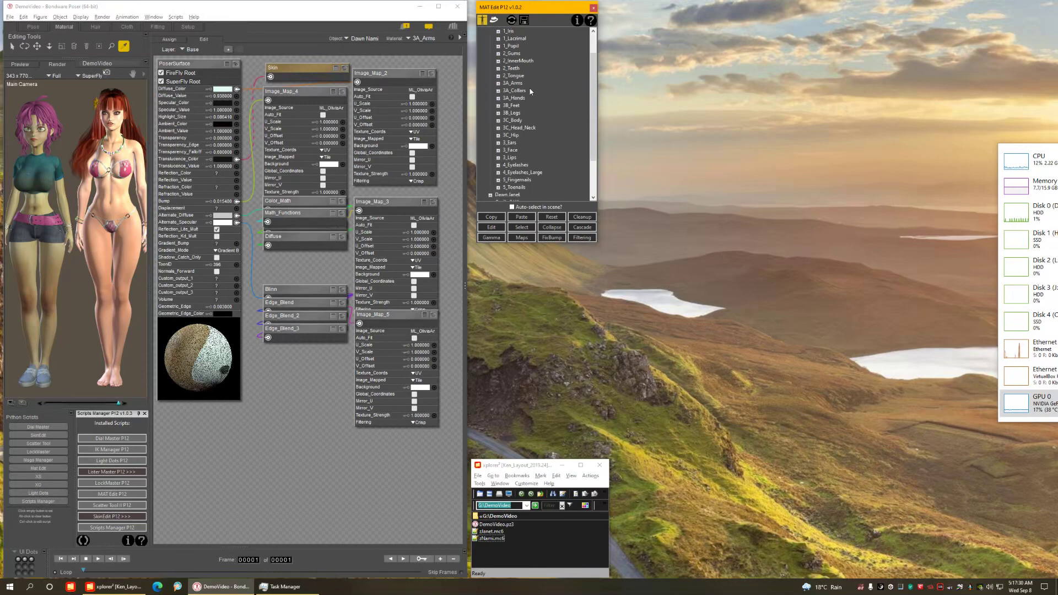
pyautogui.scroll(2, 521, 179)
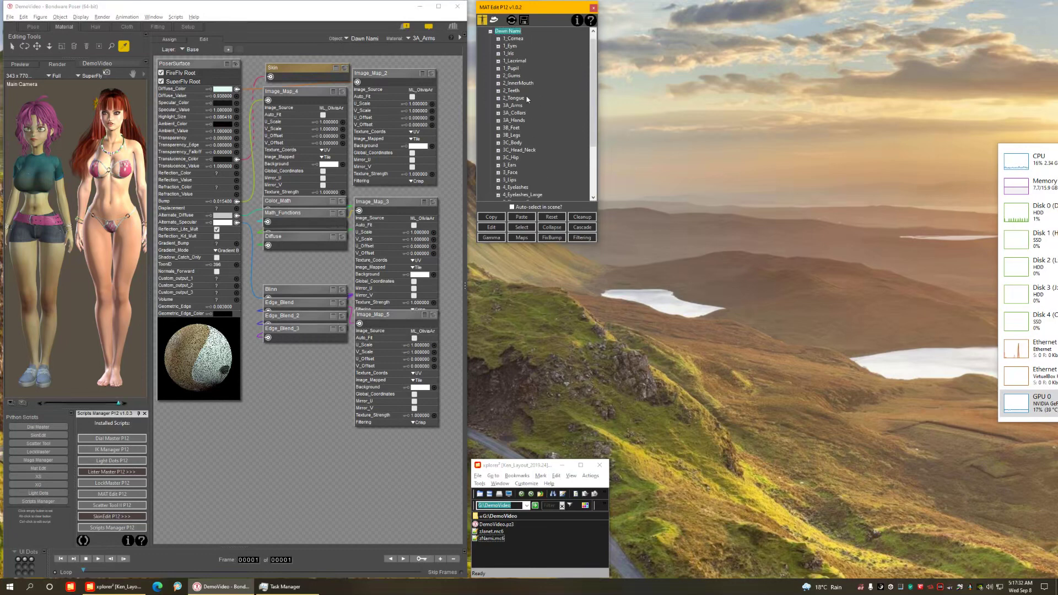
pyautogui.click(427, 38)
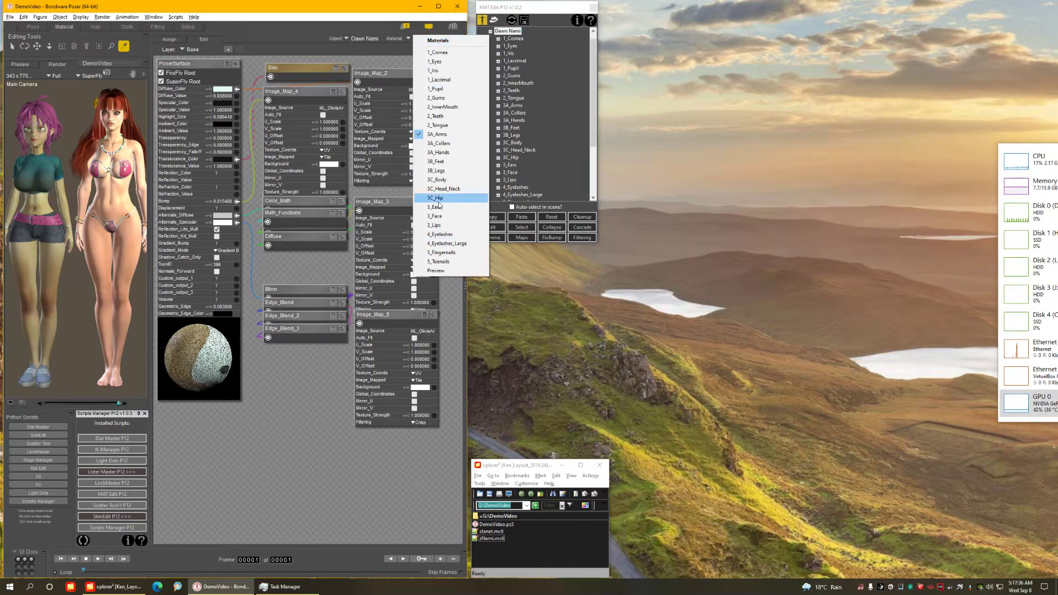
pyautogui.click(448, 134)
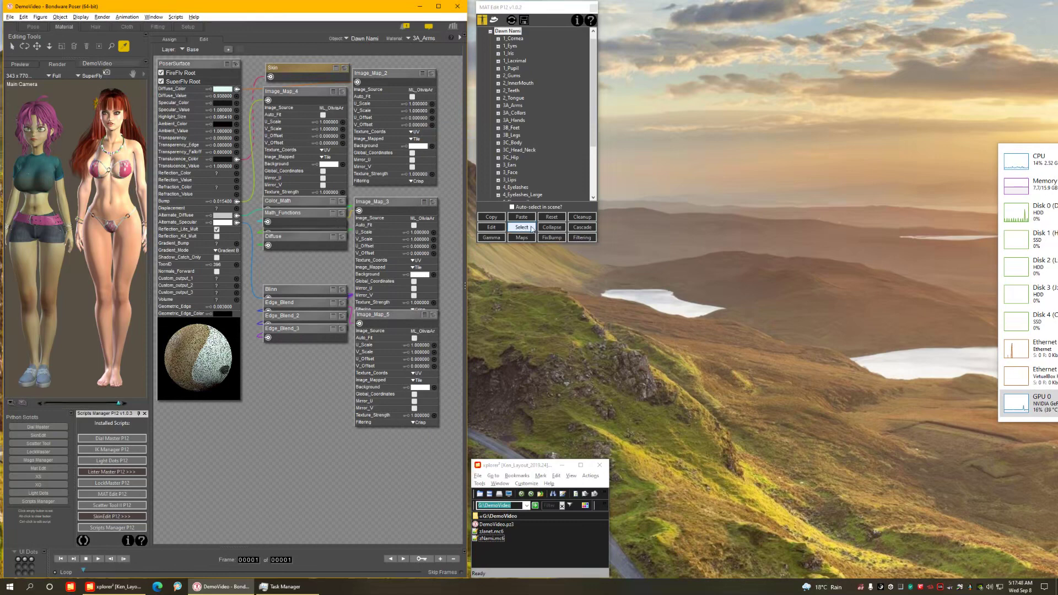
# Enlarge the MAT Edit window and select Dawn Nami's material zones from 3A_Arms through 3_Lips.
pyautogui.moveTo(498, 243); pyautogui.dragTo(498, 380)
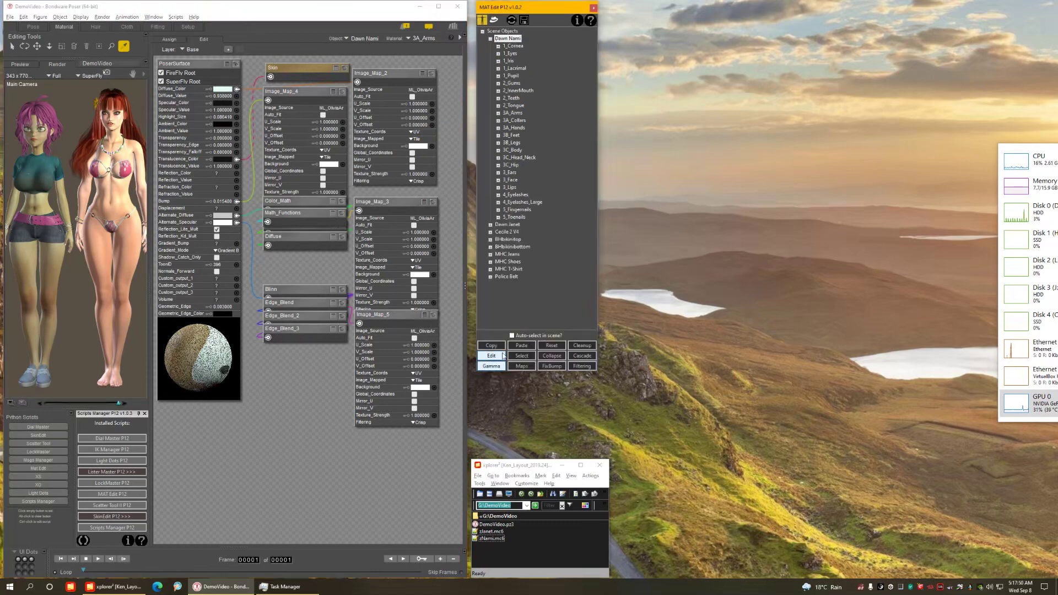
pyautogui.click(513, 114)
pyautogui.keyDown('shift'); pyautogui.click(510, 188); pyautogui.keyUp('shift')
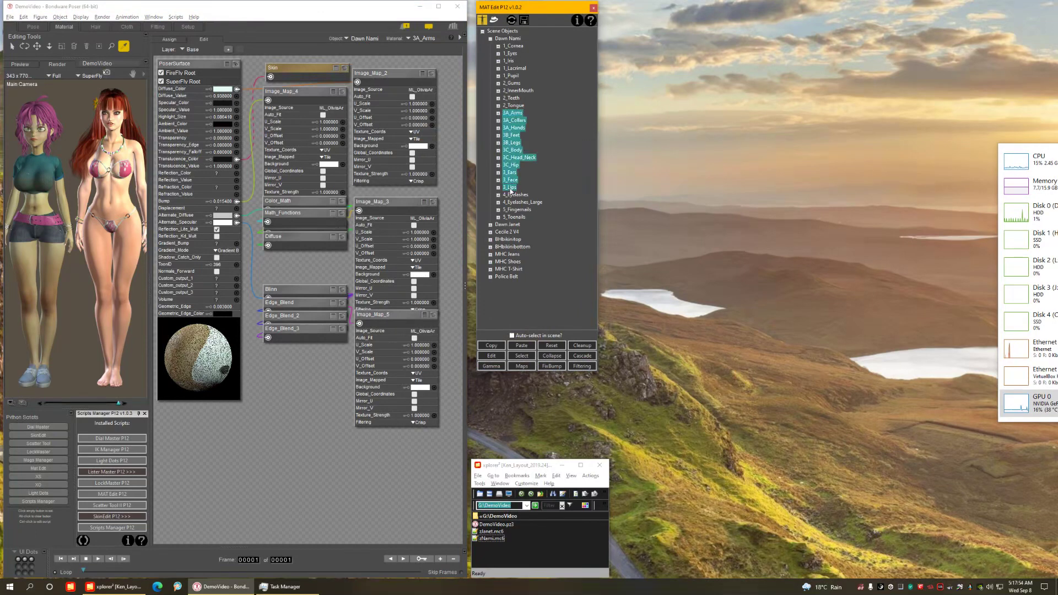
# Open the selected skin zones for editing in one PoserSurface editor and place it clear of the zone list.
pyautogui.rightClick(516, 127)
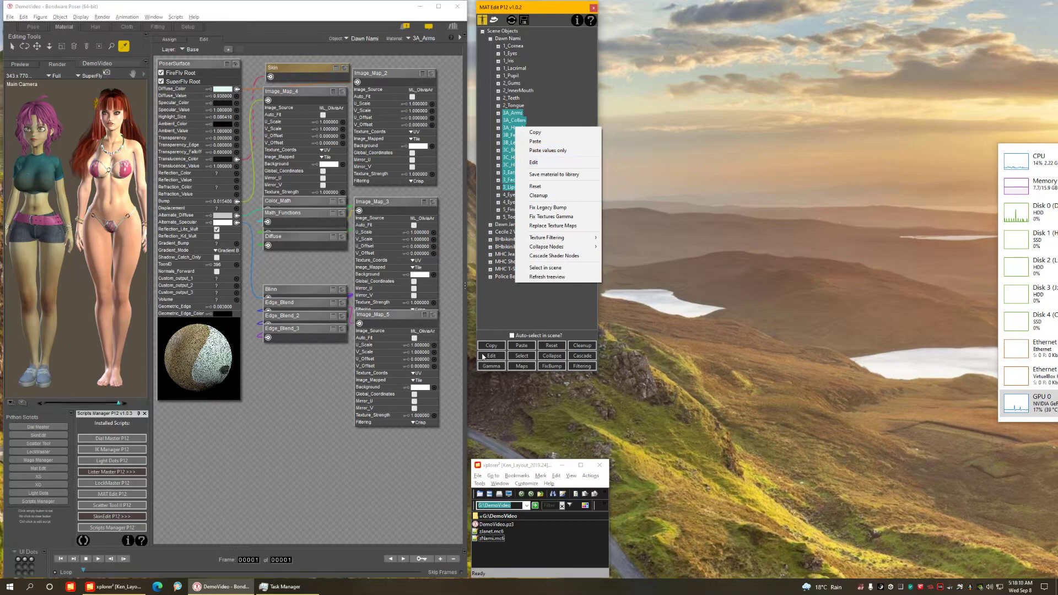
pyautogui.click(548, 163)
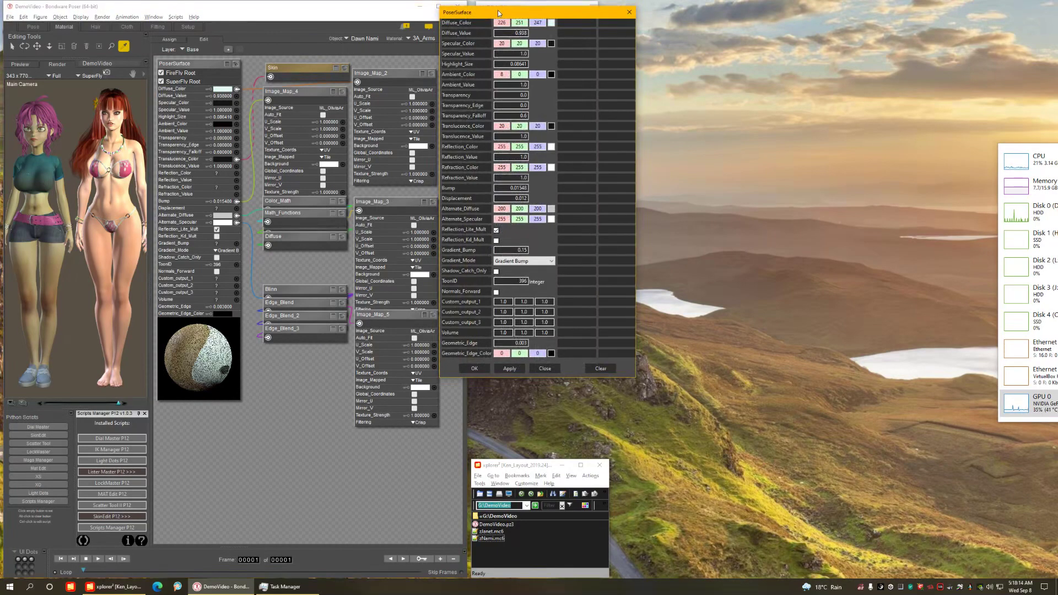
pyautogui.moveTo(499, 12); pyautogui.dragTo(529, 15)
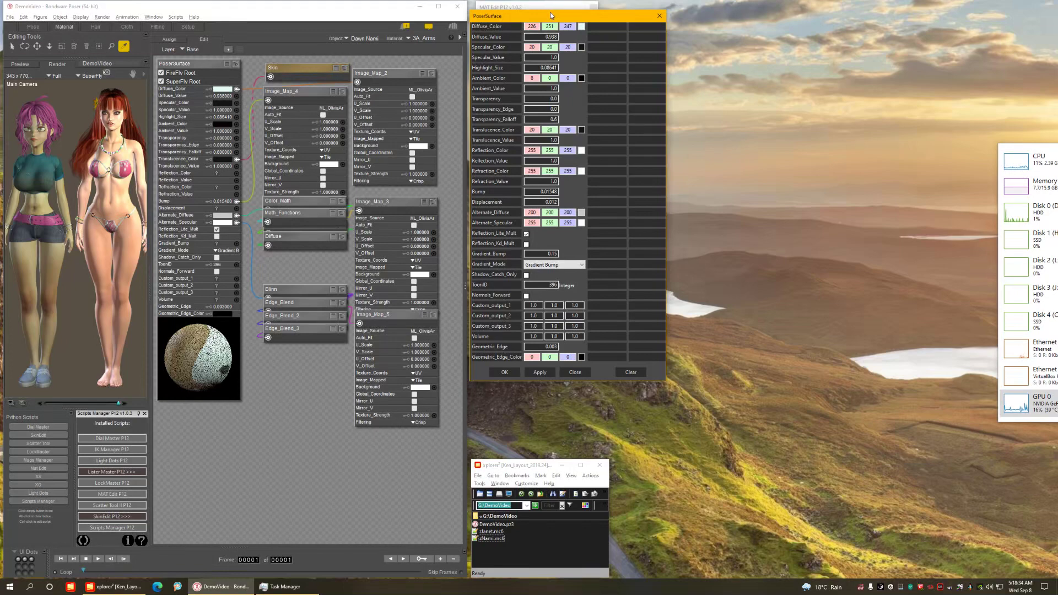
pyautogui.moveTo(551, 15); pyautogui.dragTo(662, 12)
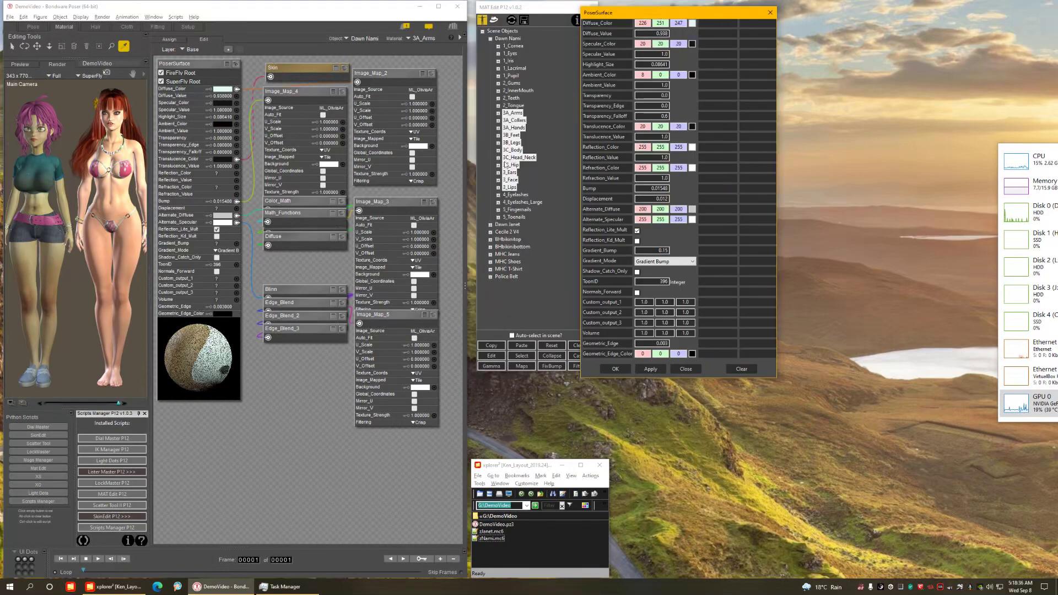
pyautogui.moveTo(712, 13); pyautogui.dragTo(664, 13)
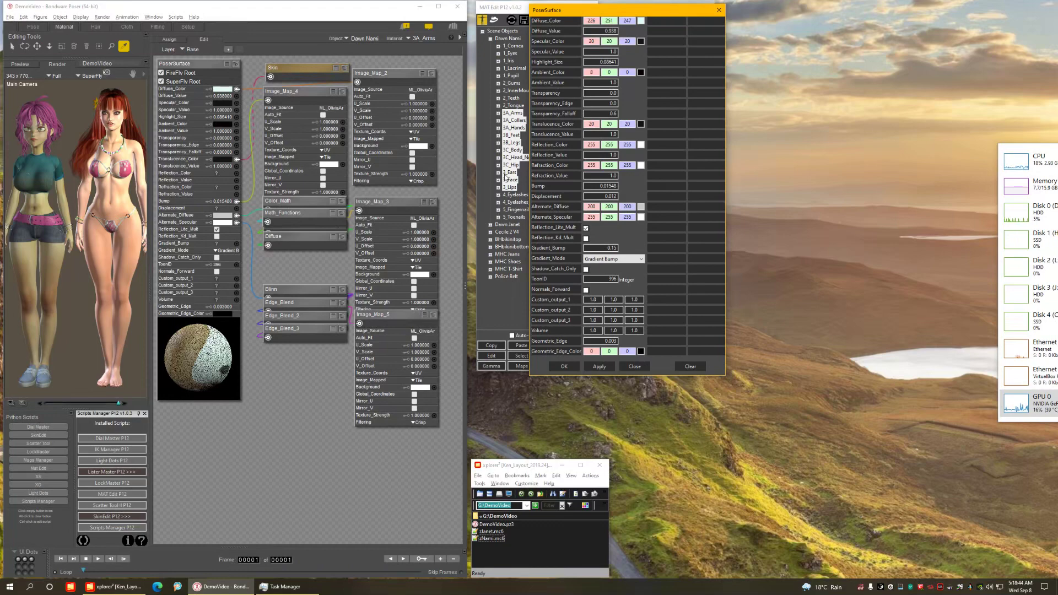
# Set the Diffuse_Color of the selected skin zones to a pale grey-pink of RGB 215, 206, 206 and apply it.
pyautogui.click(640, 21)
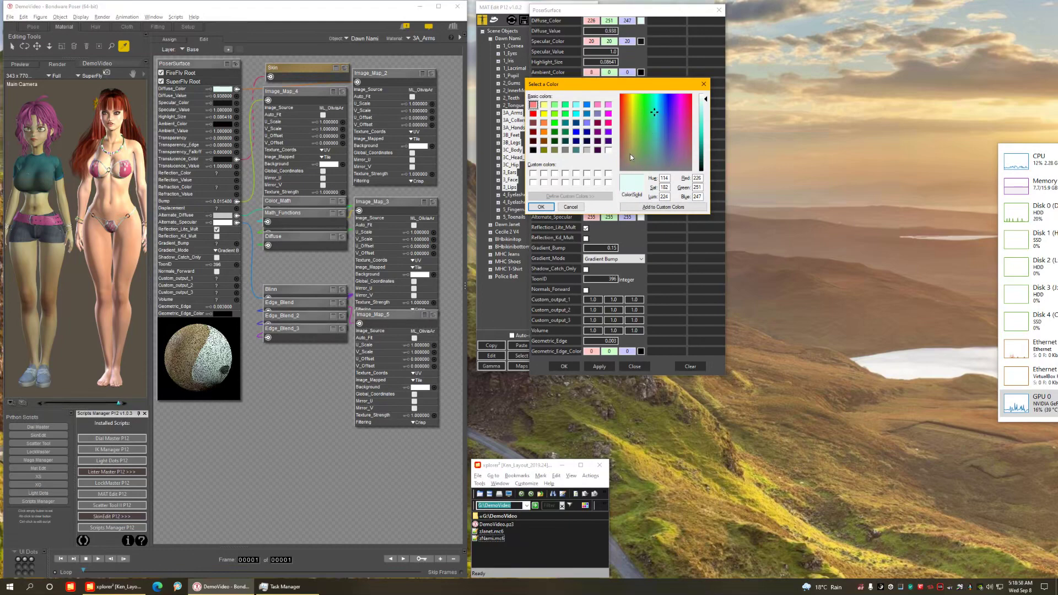
pyautogui.moveTo(629, 154); pyautogui.dragTo(620, 163)
pyautogui.moveTo(705, 104); pyautogui.dragTo(706, 111)
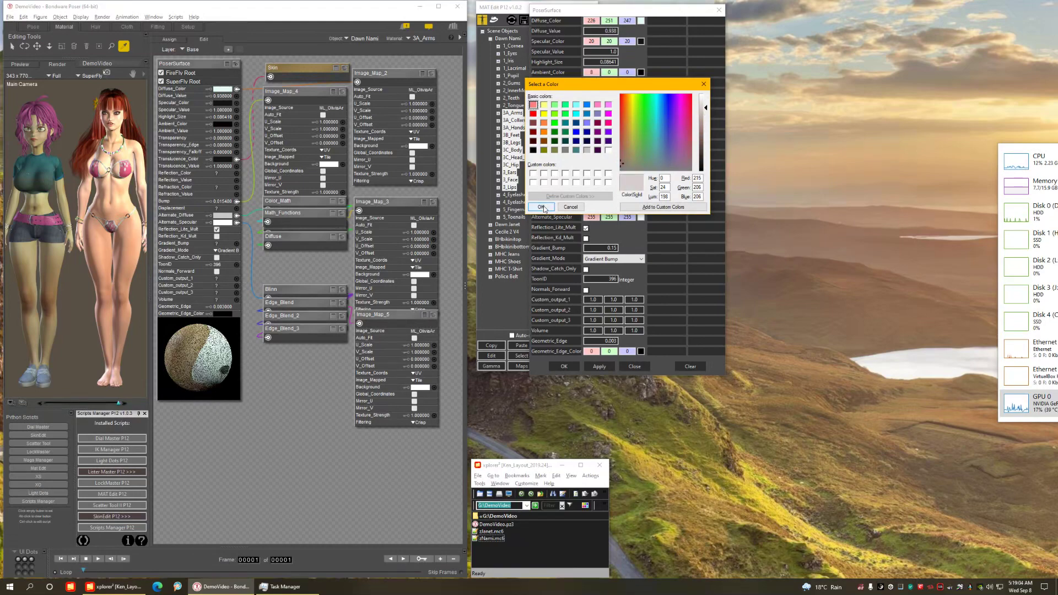
pyautogui.click(638, 207)
pyautogui.click(541, 207)
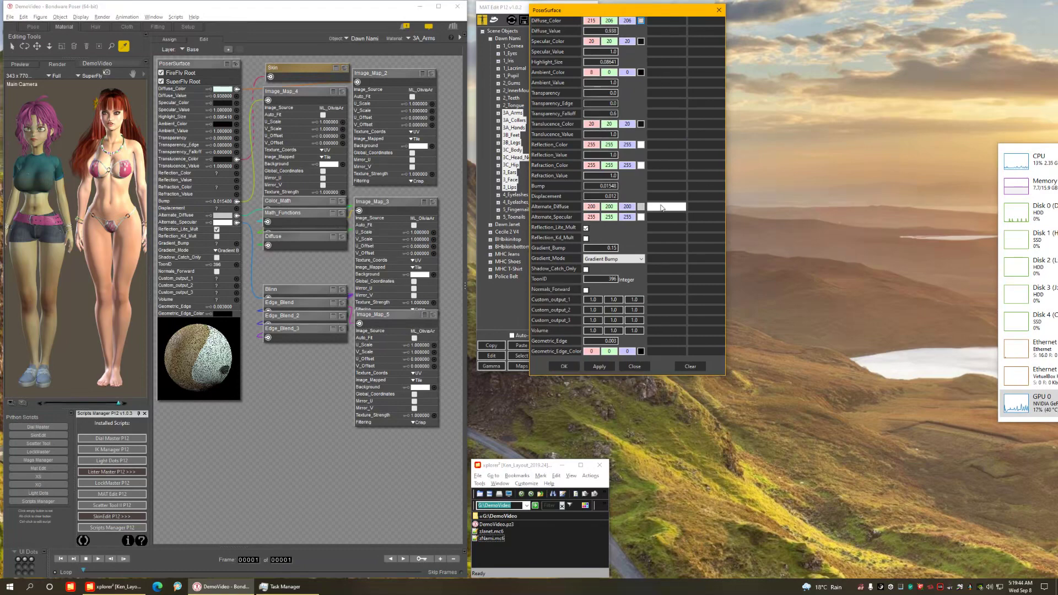
pyautogui.click(563, 366)
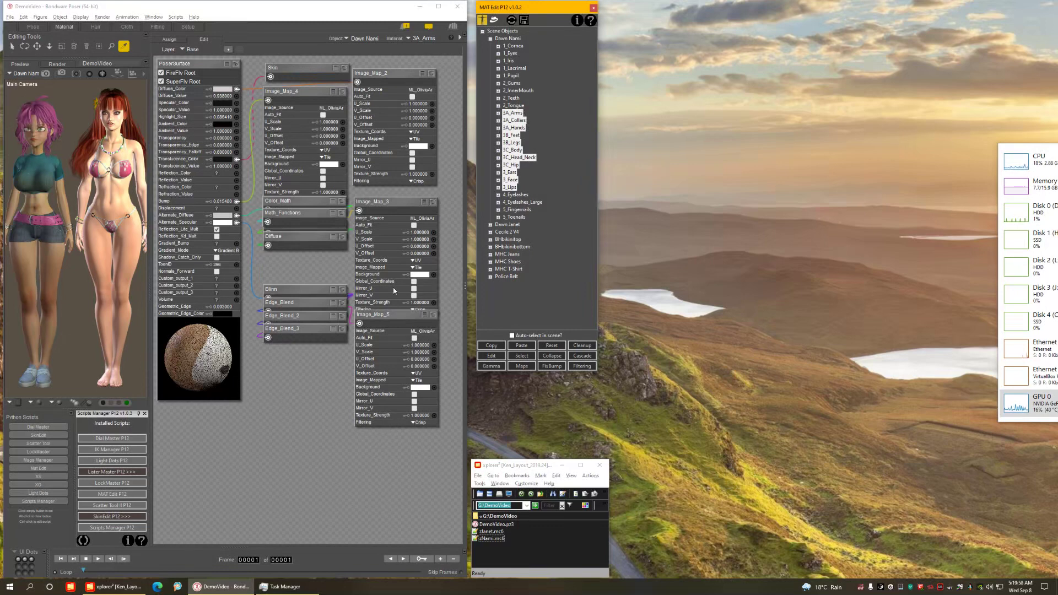
# Reopen the selected skin zones in the PoserSurface editor, place it clear of the zone list and set Diffuse_Value to 1.
pyautogui.click(493, 356)
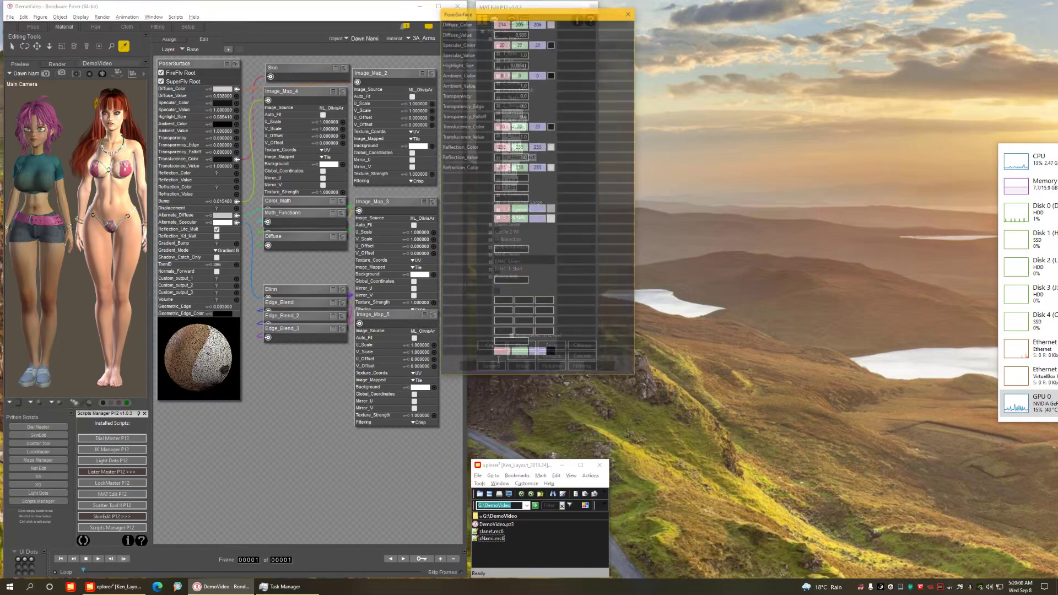
pyautogui.moveTo(511, 13); pyautogui.dragTo(614, 9)
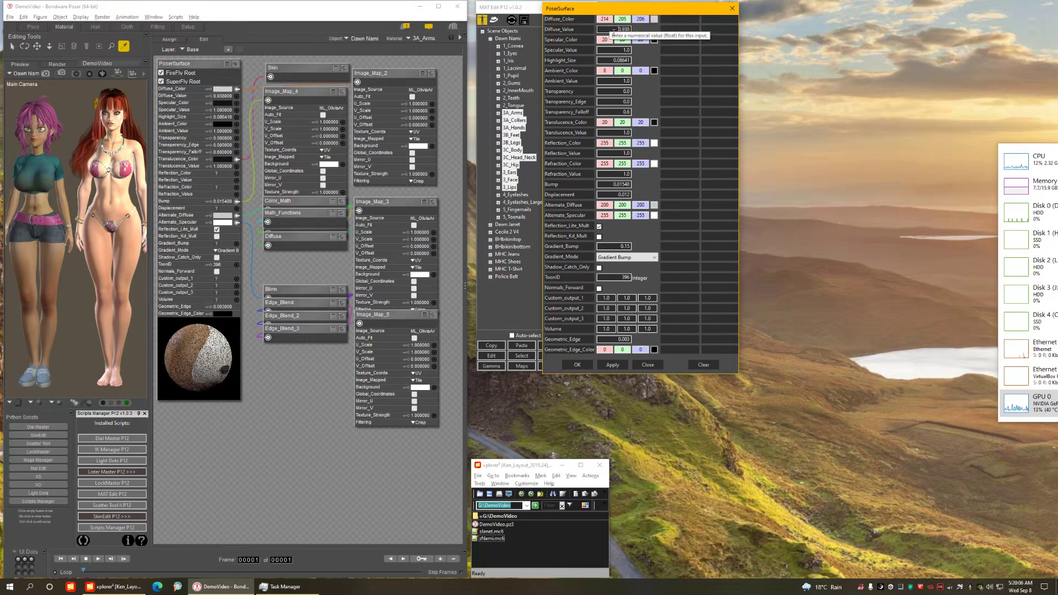
pyautogui.moveTo(614, 29); pyautogui.dragTo(650, 29)
pyautogui.write('1')
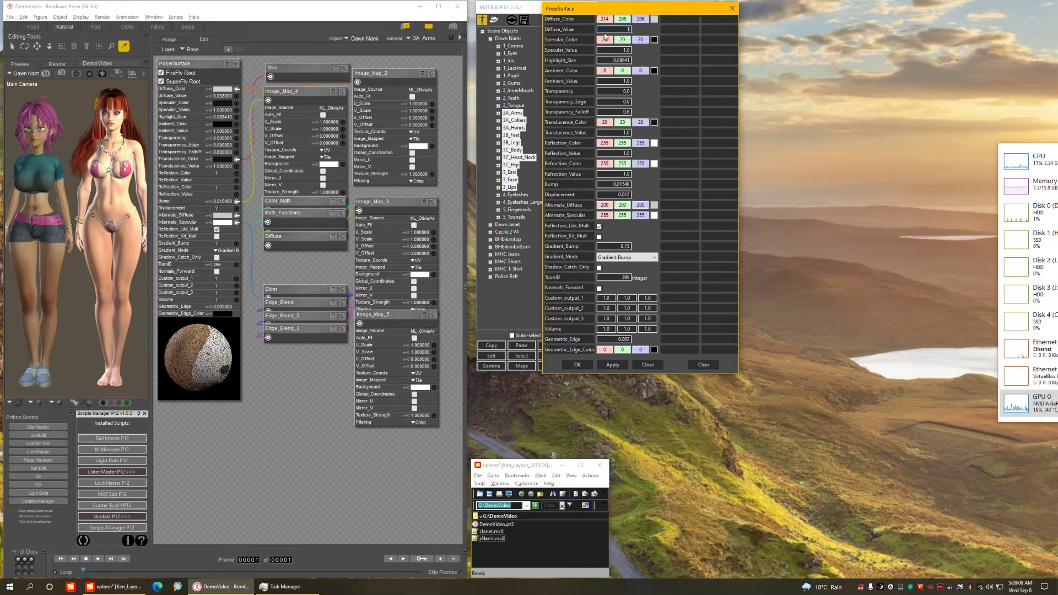
# Set the skin zones' Specular_Color to white, with Specular_Value and Highlight_Size both at .1.
pyautogui.click(654, 40)
pyautogui.click(629, 87)
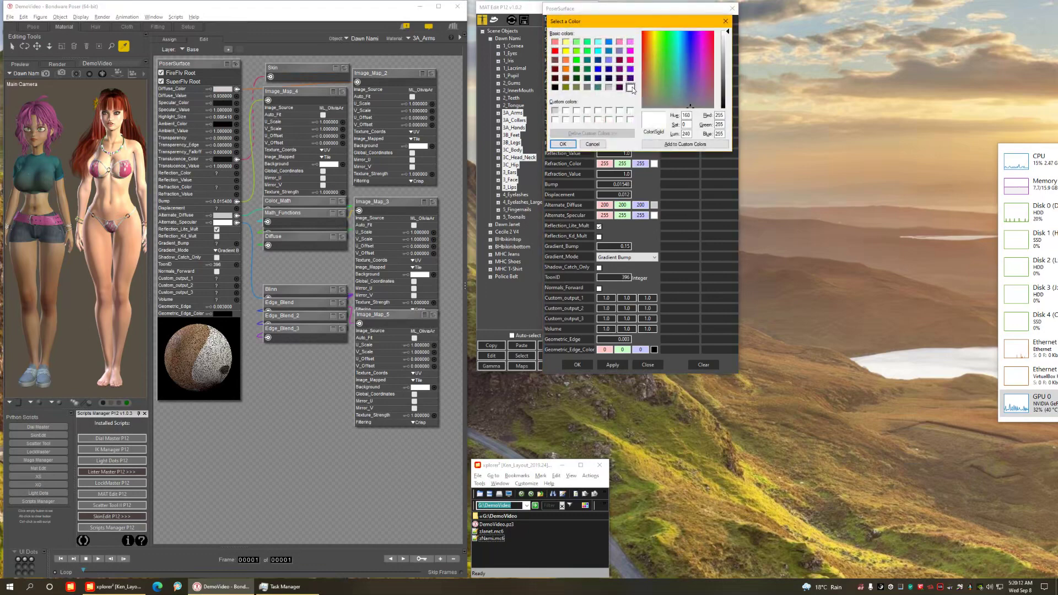
pyautogui.click(563, 144)
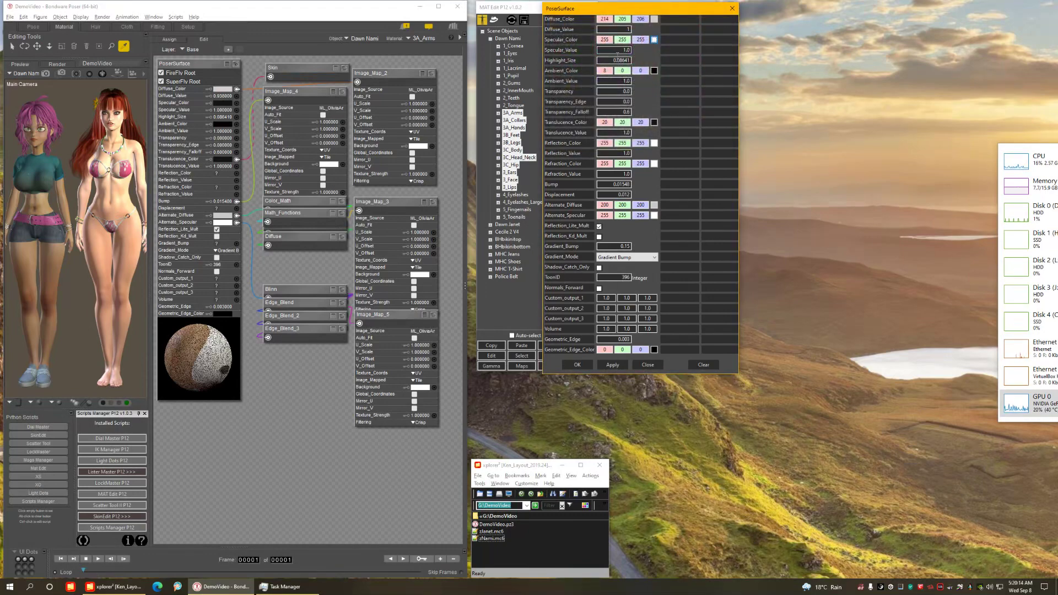
pyautogui.doubleClick(626, 51)
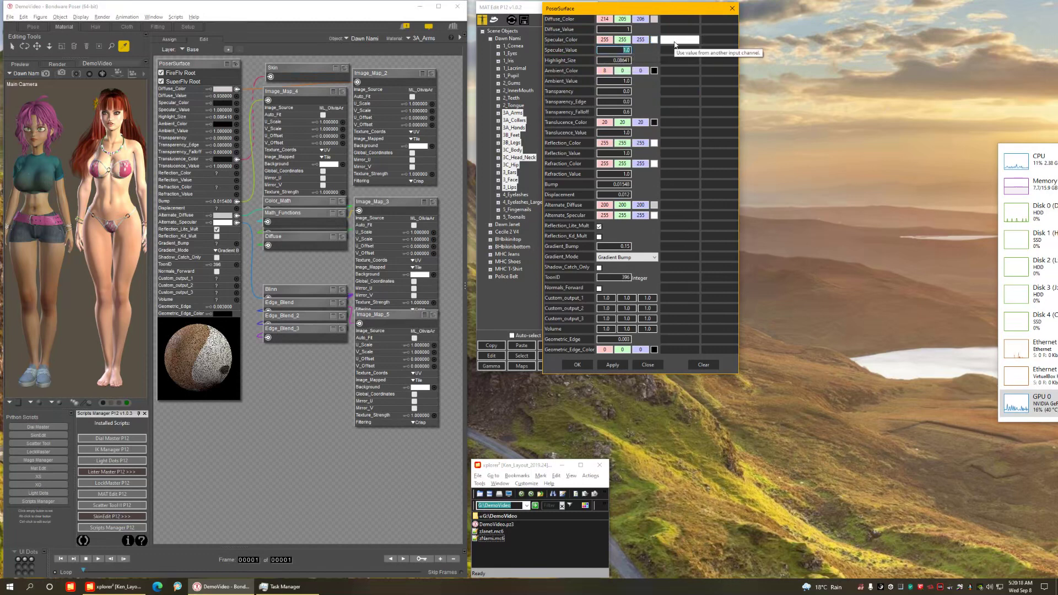
pyautogui.doubleClick(617, 60)
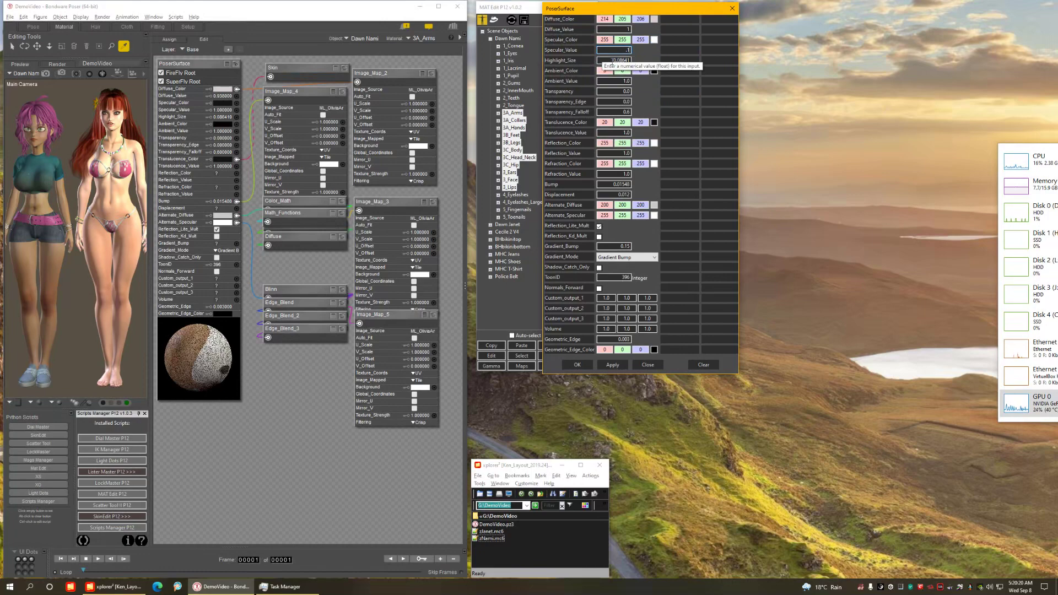
pyautogui.write('.1')
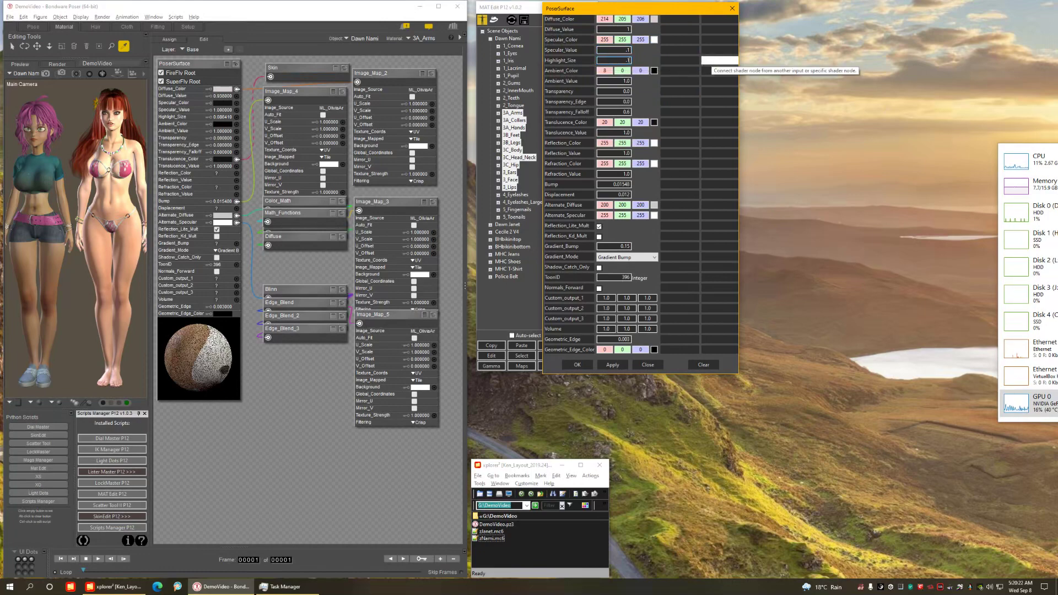
# Set the skin zones' Ambient_Color to black, with Ambient_Value and Transparency_Falloff at 0.
pyautogui.click(654, 70)
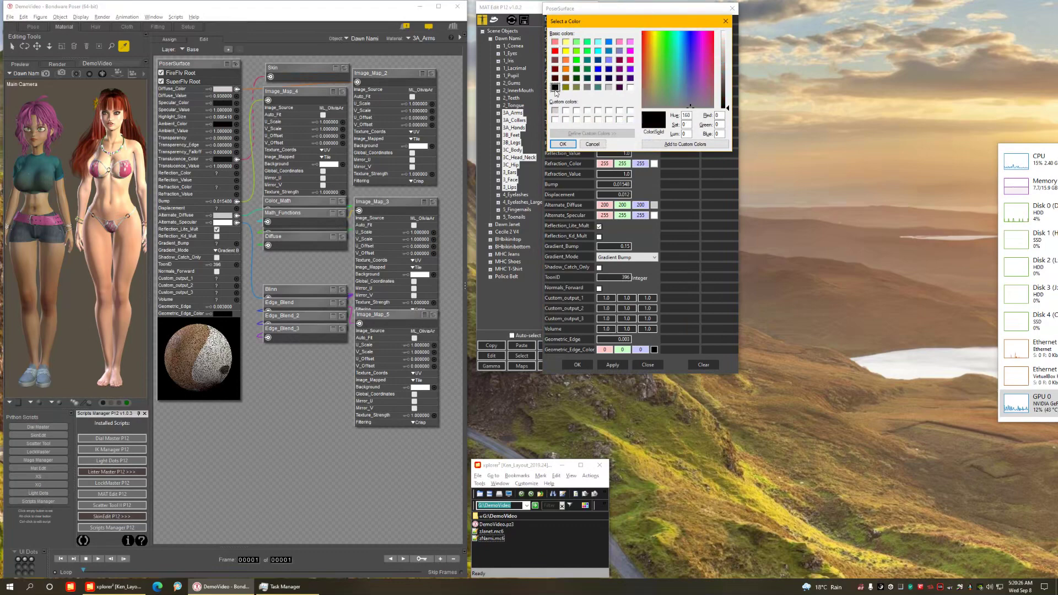
pyautogui.click(563, 144)
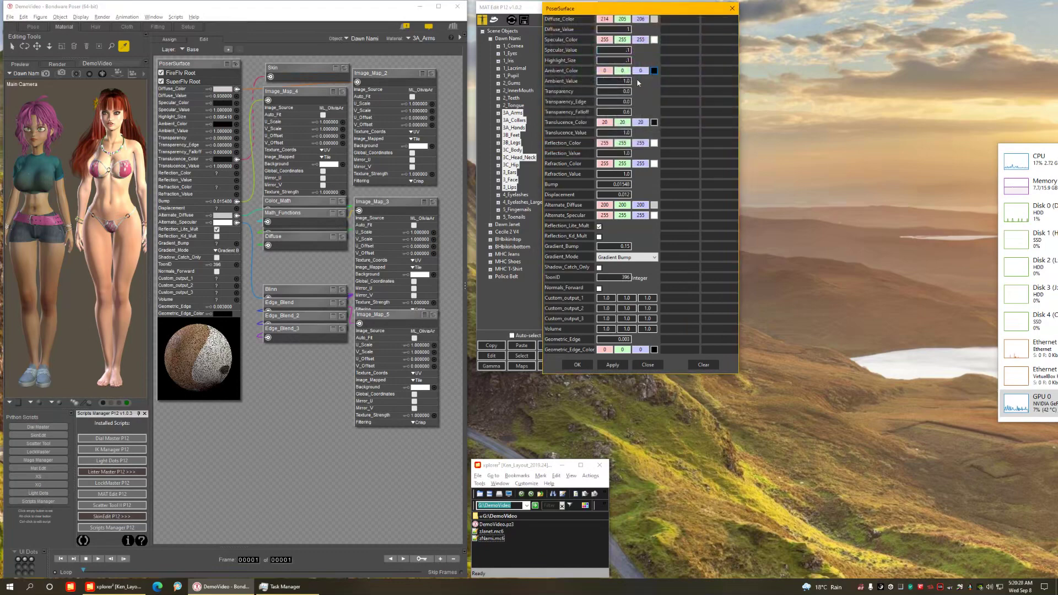
pyautogui.moveTo(618, 82); pyautogui.dragTo(661, 85)
pyautogui.moveTo(632, 114); pyautogui.dragTo(656, 109)
pyautogui.write('0')
# Set the skin zones' Translucence_Color to black and Translucence_Value to 0.
pyautogui.click(654, 123)
pyautogui.click(555, 88)
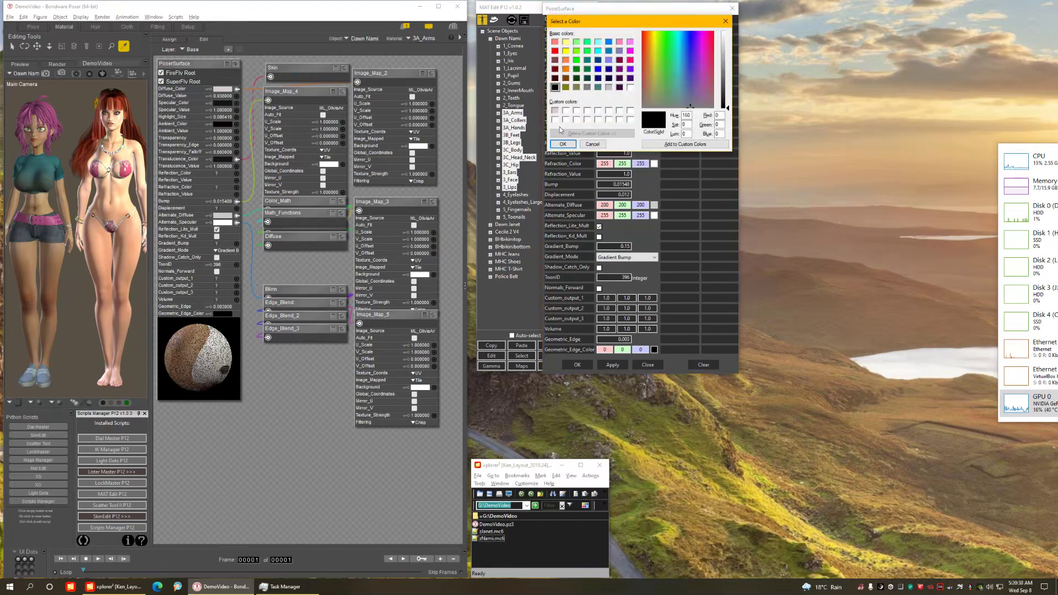
pyautogui.click(562, 144)
pyautogui.moveTo(616, 133); pyautogui.dragTo(650, 132)
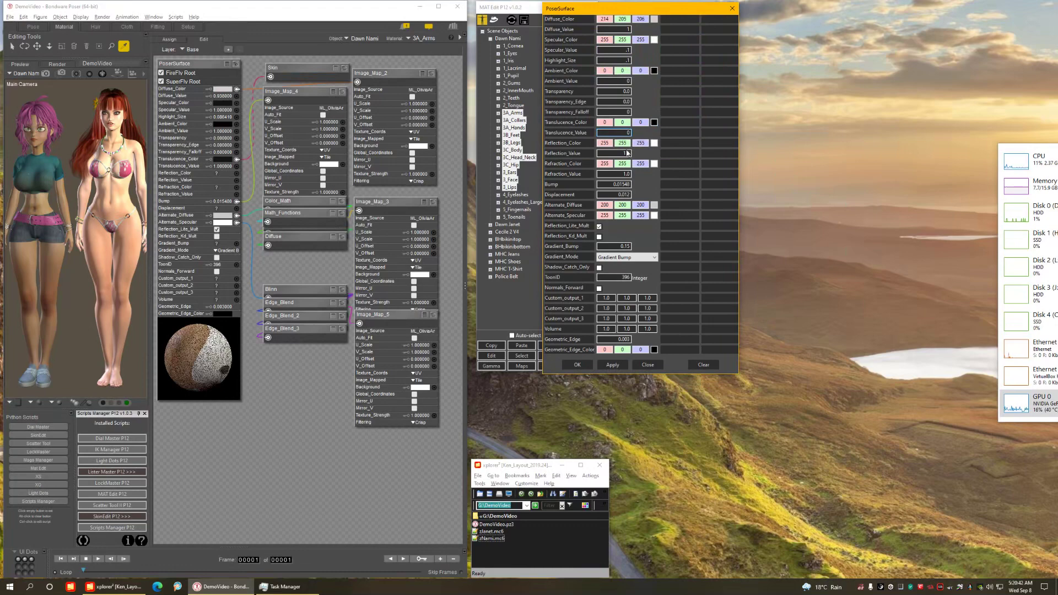
# Set the skin zones' Reflection_Color to black and Reflection_Value to 0.
pyautogui.click(654, 143)
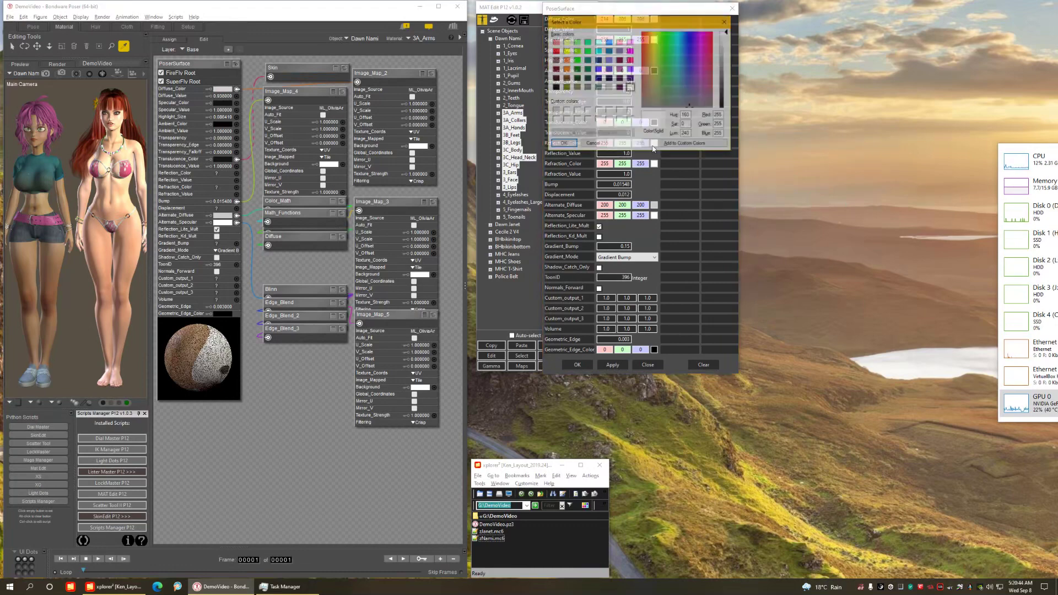
pyautogui.click(555, 87)
pyautogui.click(563, 144)
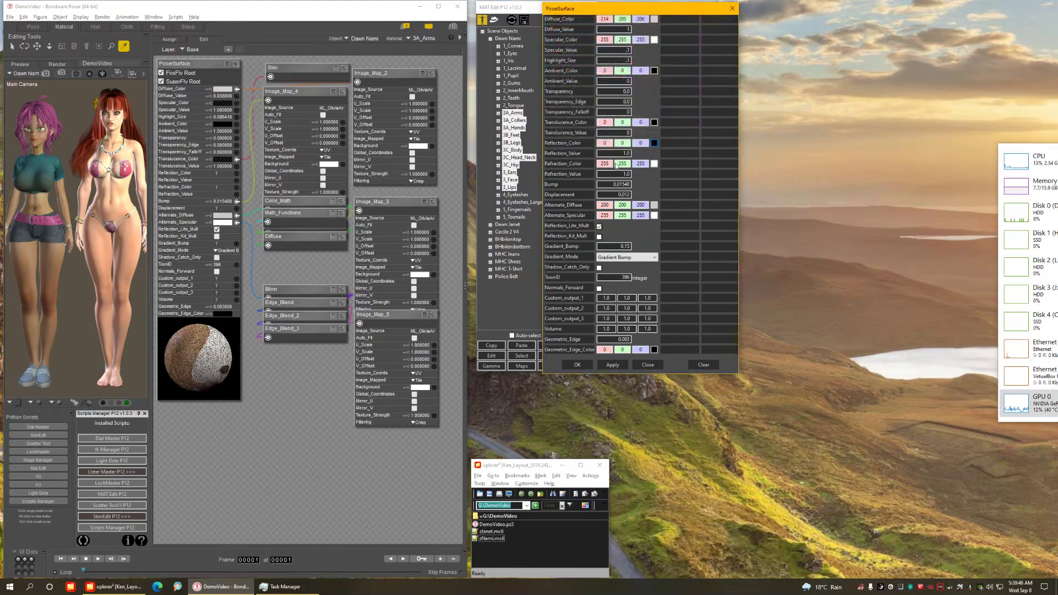
pyautogui.moveTo(622, 154); pyautogui.dragTo(643, 159)
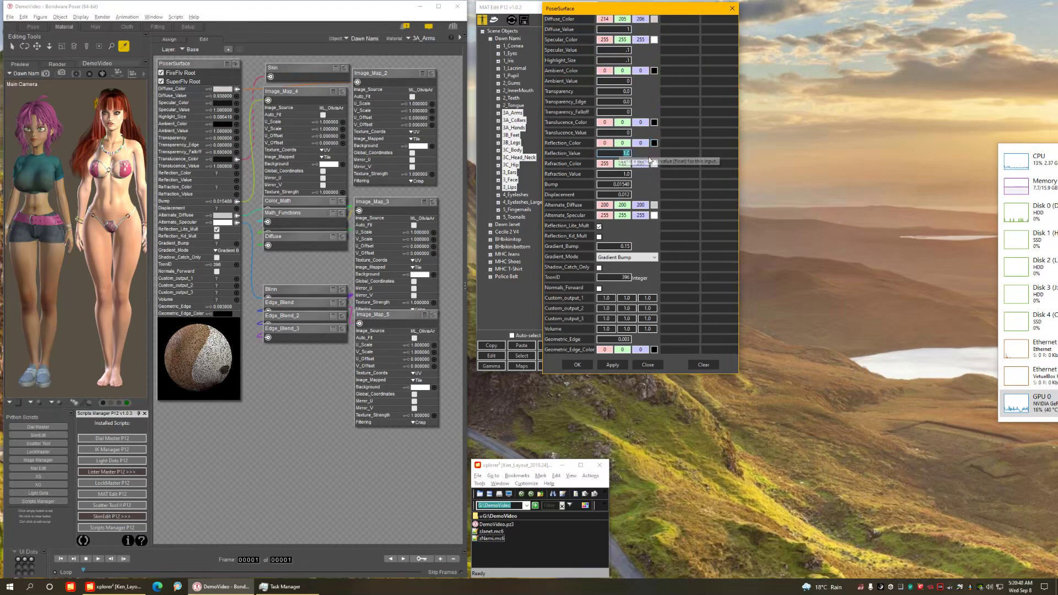
pyautogui.write('0')
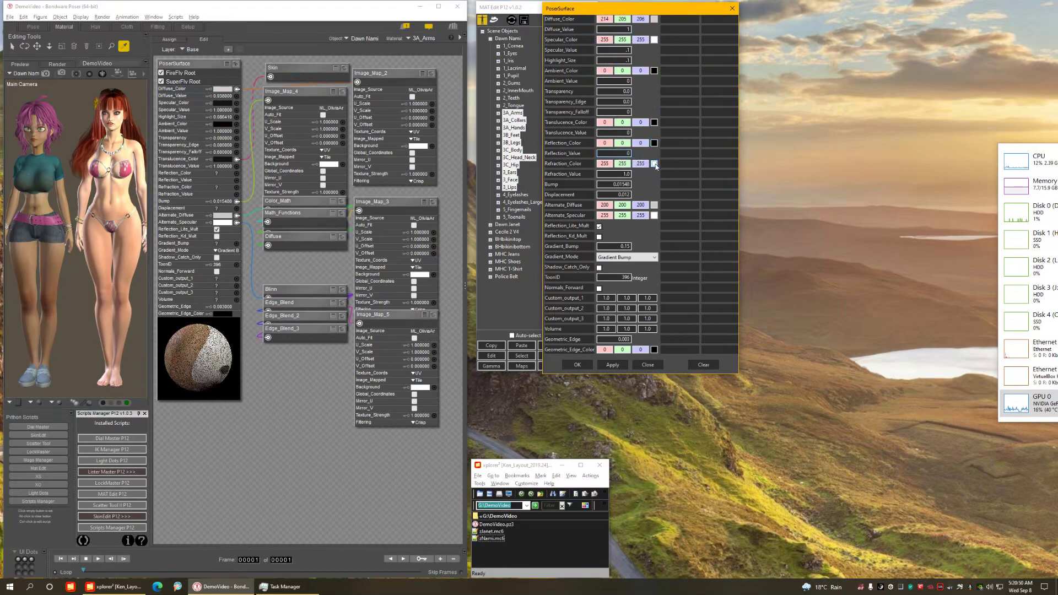
# Set the skin zones' Refraction_Color to black and Refraction_Value to 0.
pyautogui.click(653, 163)
pyautogui.click(555, 87)
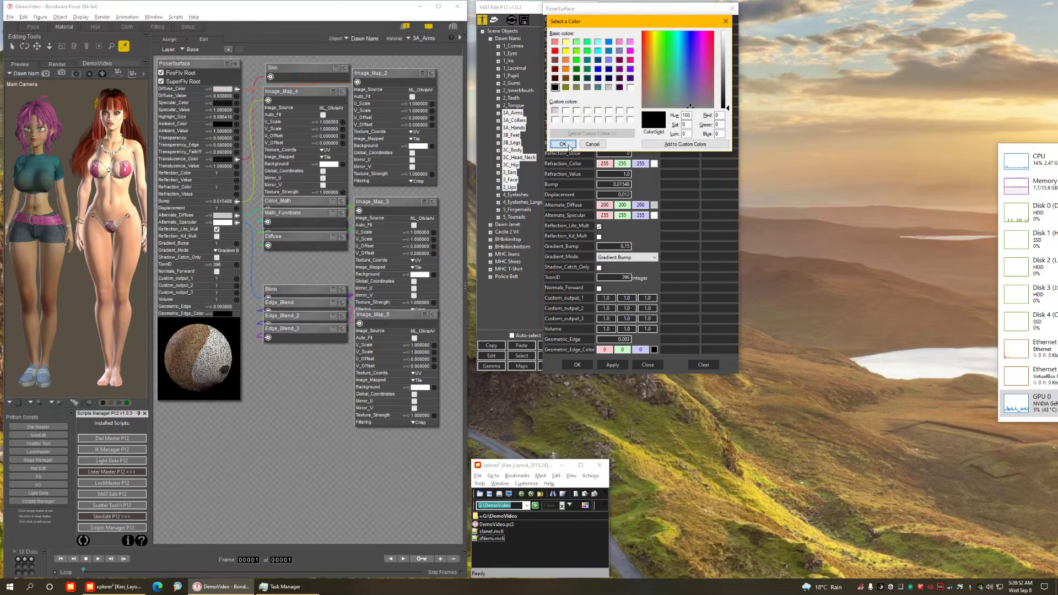
pyautogui.click(563, 144)
pyautogui.moveTo(622, 175); pyautogui.dragTo(651, 185)
pyautogui.write('0')
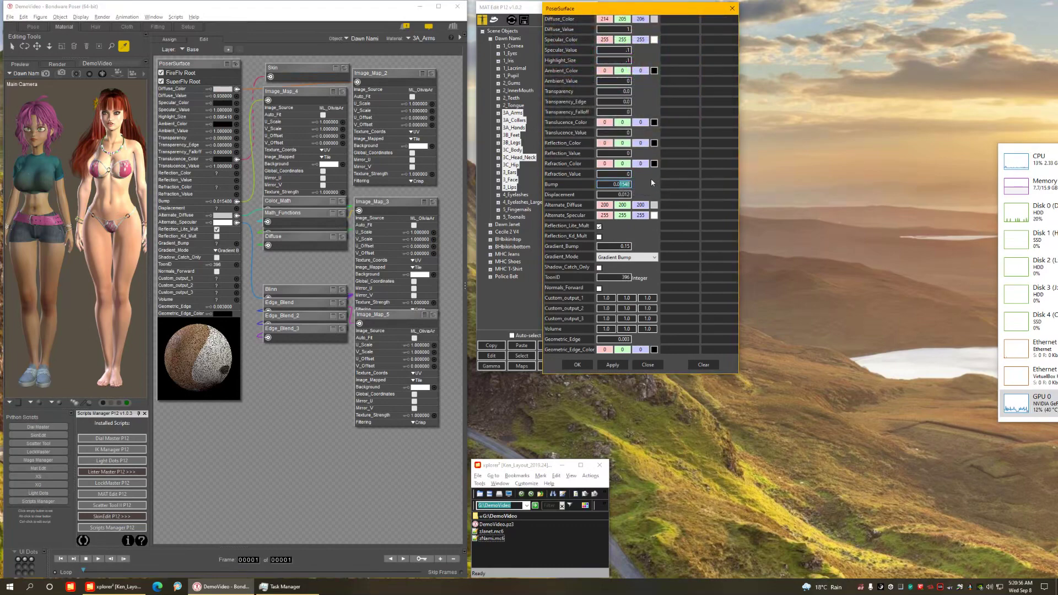
# Set the skin zones' Bump to 0.03 and Displacement to 0.
pyautogui.write('3')
pyautogui.moveTo(604, 194); pyautogui.dragTo(670, 196)
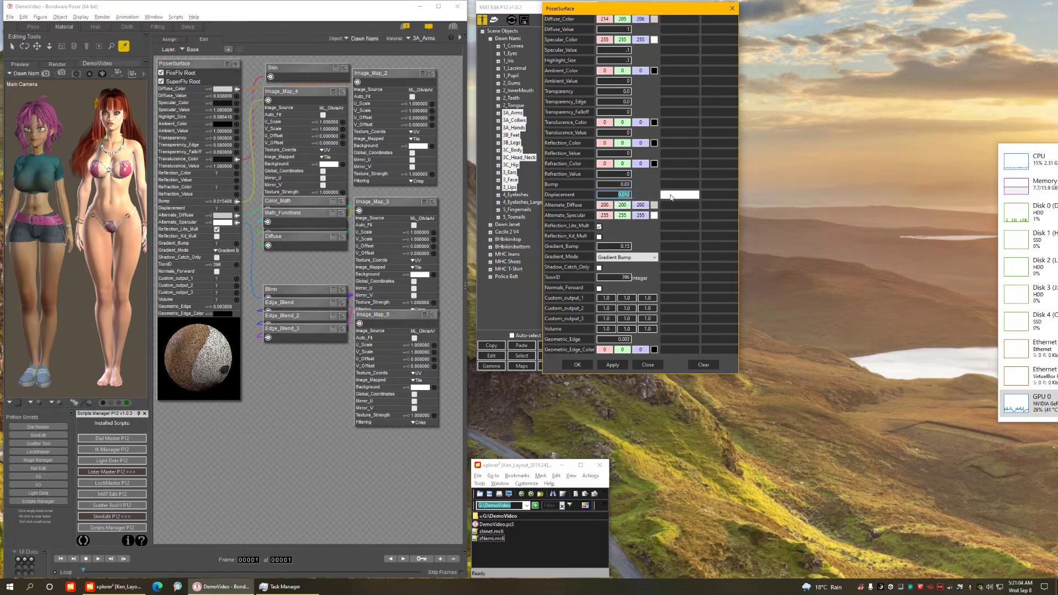
pyautogui.write('0')
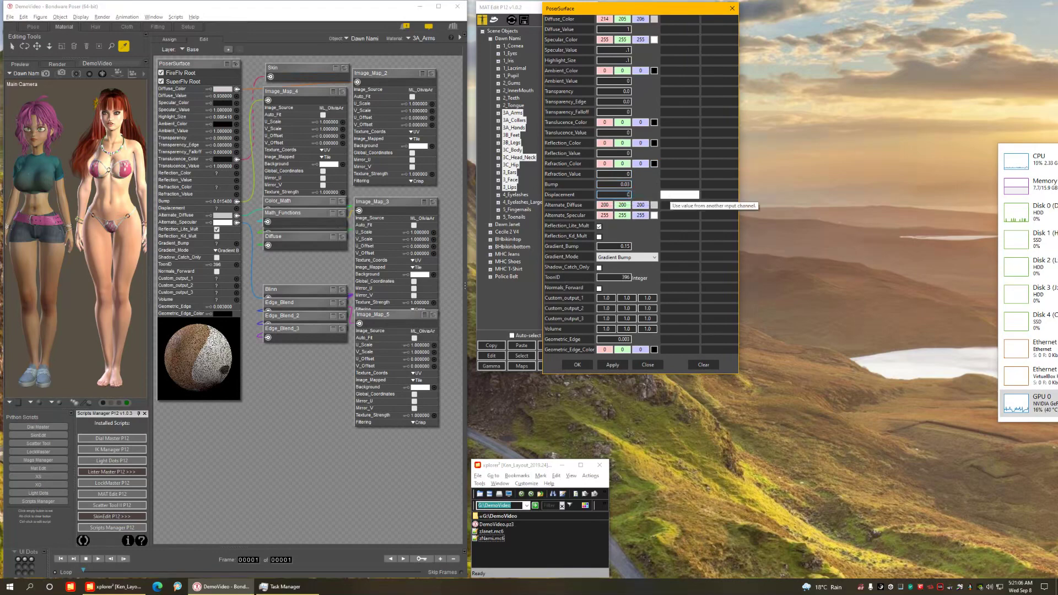
# Set both the Alternate_Diffuse and Alternate_Specular colours of the skin zones to black.
pyautogui.click(655, 207)
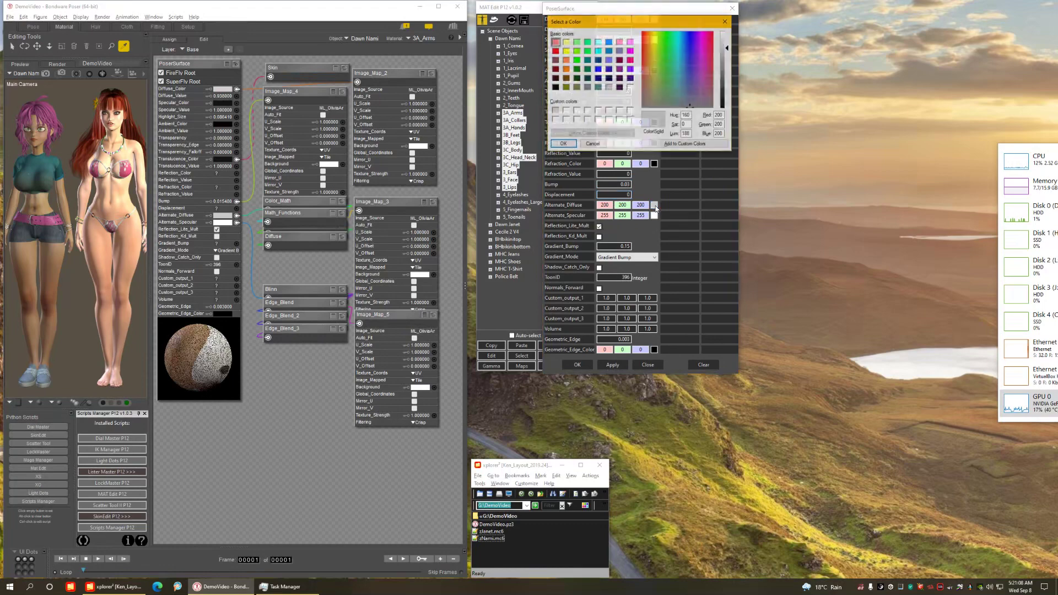
pyautogui.click(554, 87)
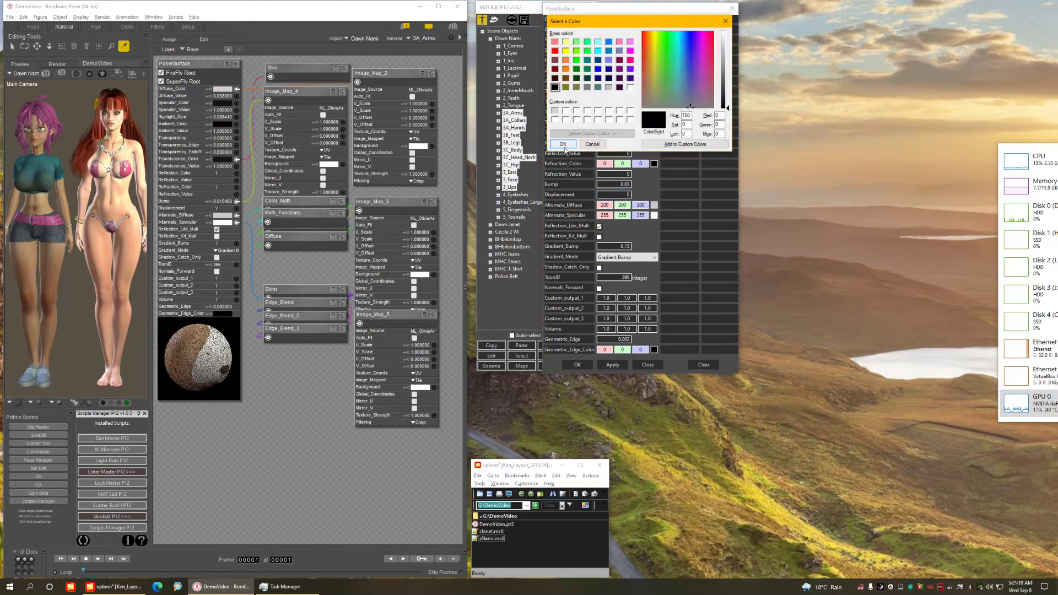
pyautogui.click(562, 144)
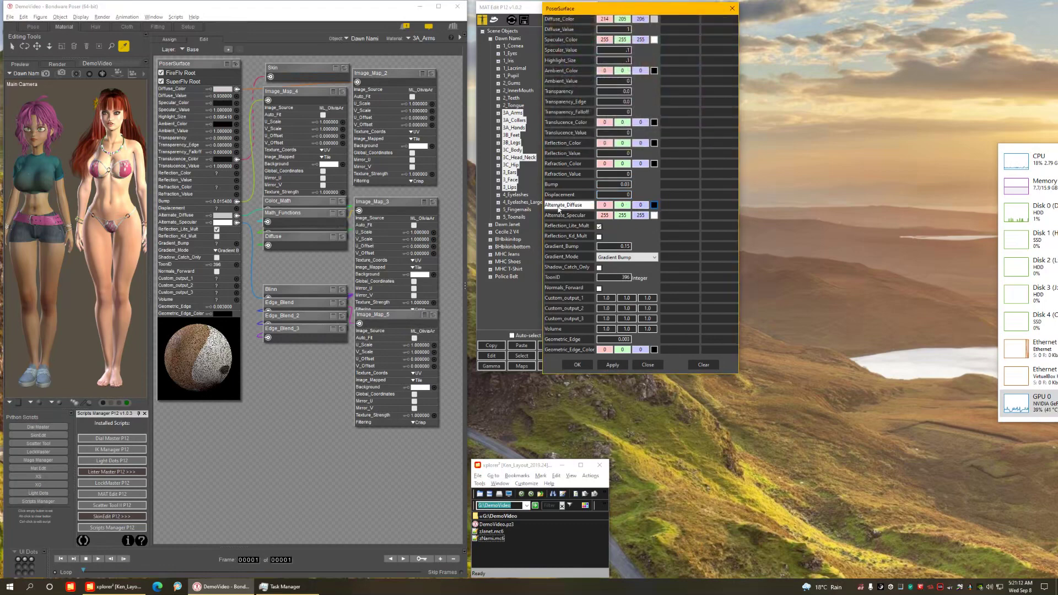
pyautogui.click(654, 215)
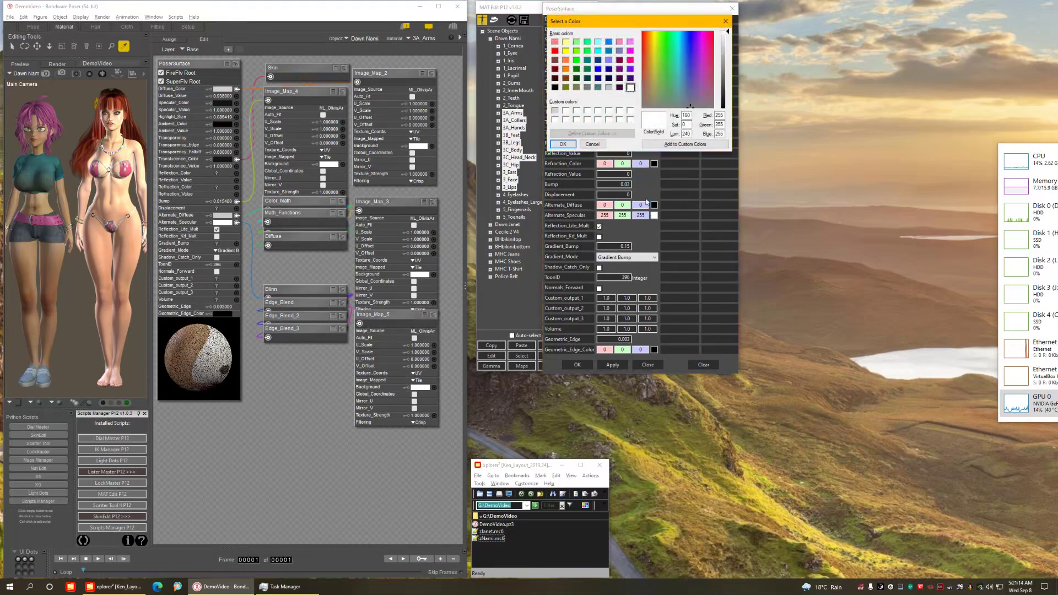
pyautogui.click(555, 87)
pyautogui.click(562, 144)
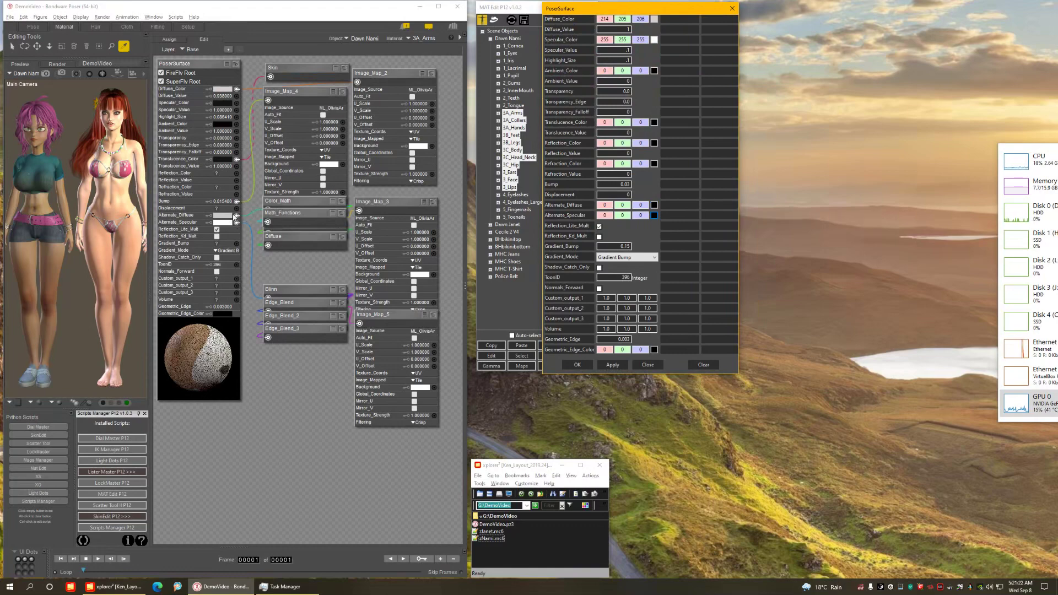
# Choose to disconnect the shader nodes from the Alternate_Diffuse and Alternate_Specular inputs.
pyautogui.click(723, 206)
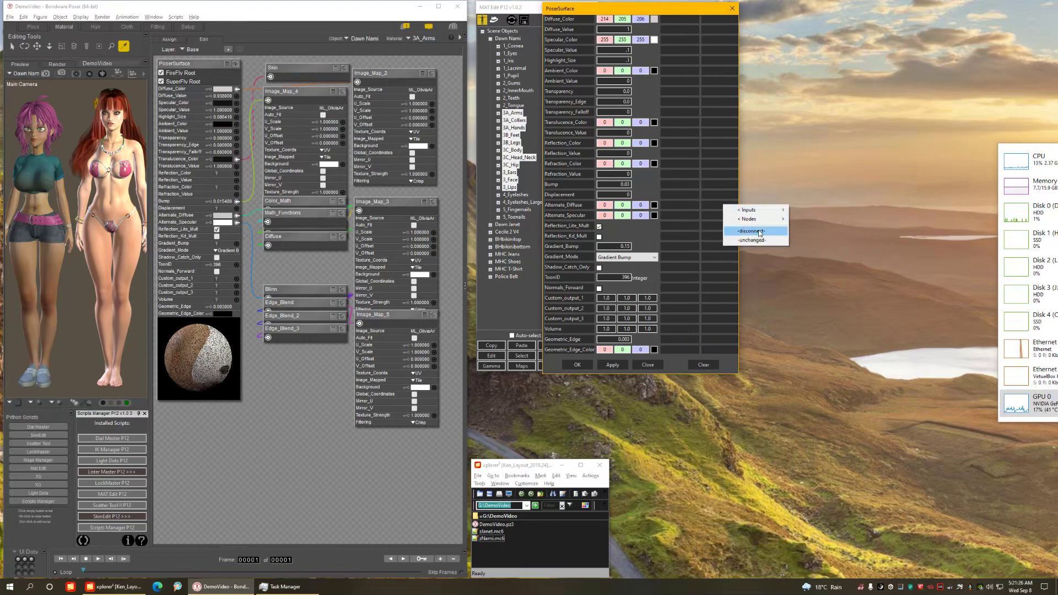
pyautogui.click(756, 232)
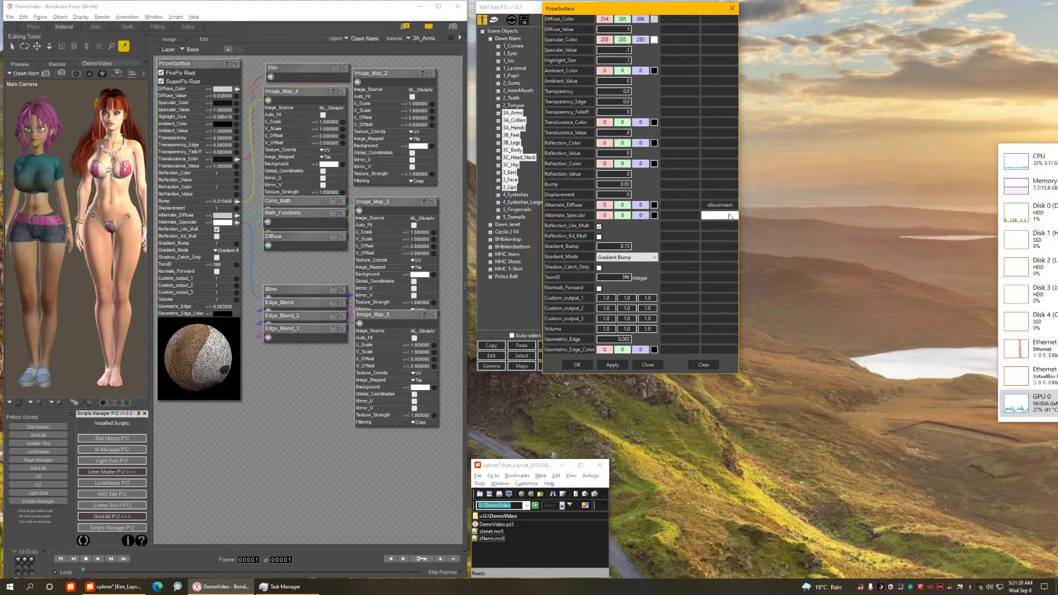
pyautogui.click(729, 216)
pyautogui.click(756, 242)
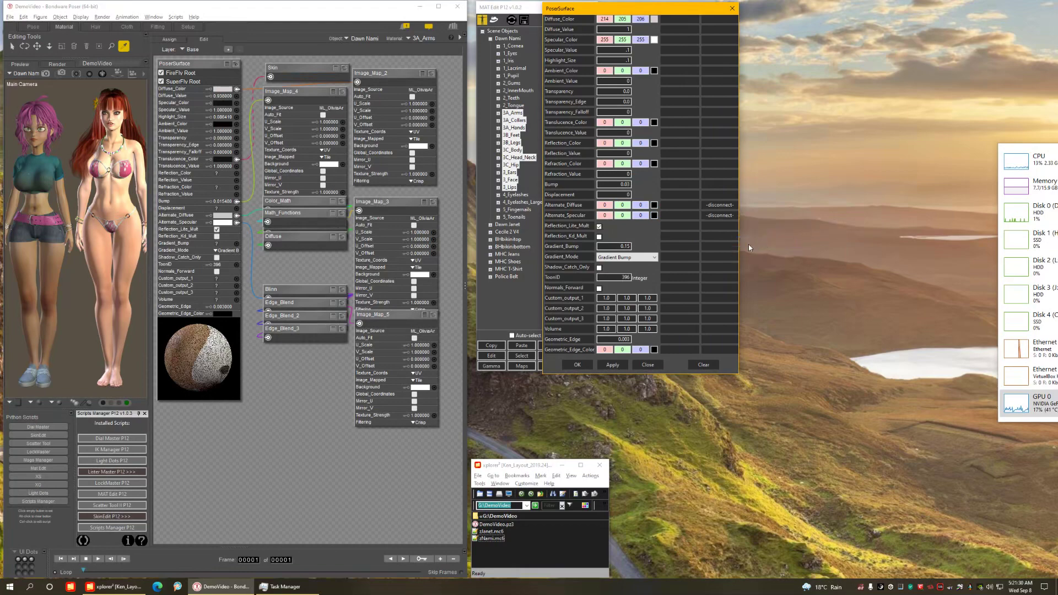
# Examine which channels and shader nodes can feed Alternate_Diffuse, keeping its connection set to disconnect.
pyautogui.click(680, 210)
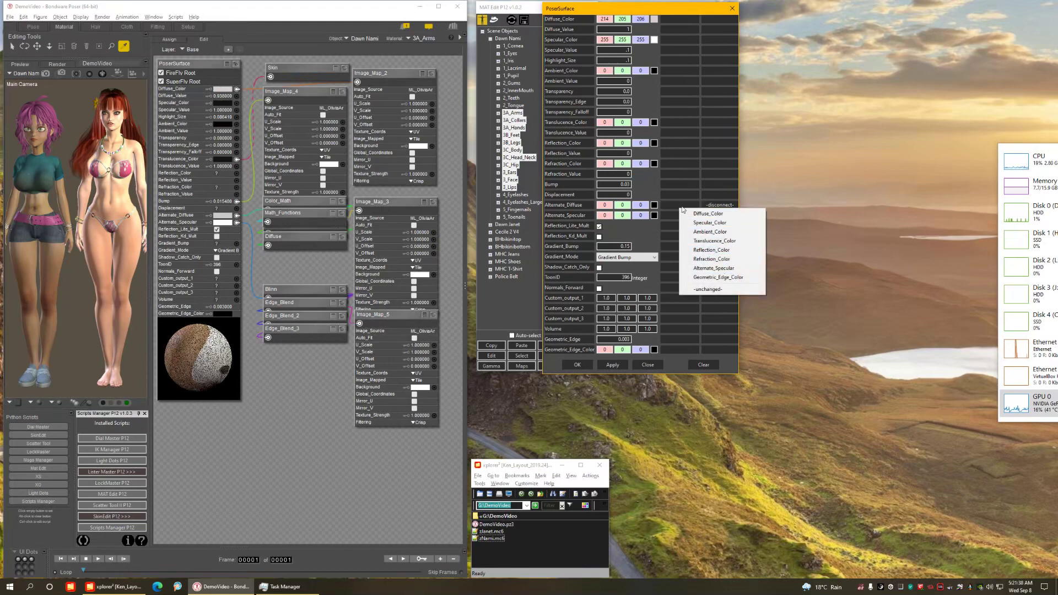
pyautogui.click(721, 205)
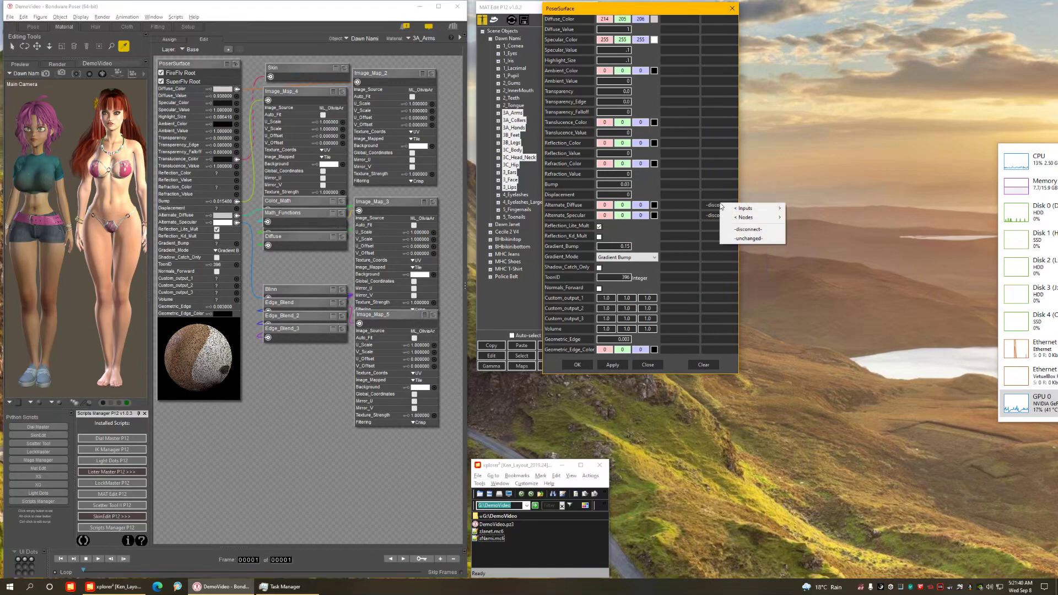
pyautogui.moveTo(768, 211)
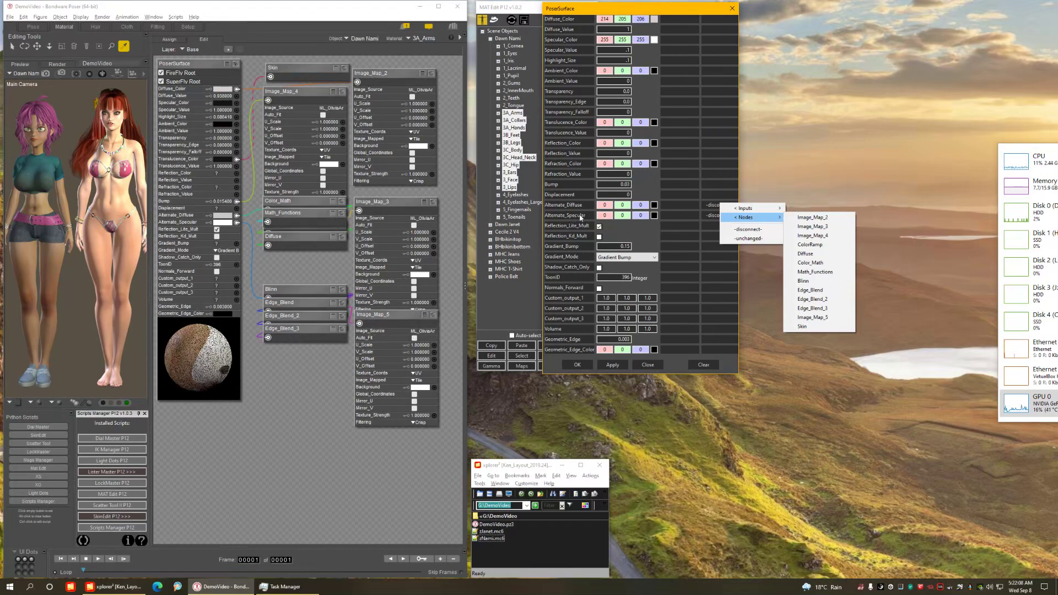
pyautogui.click(746, 231)
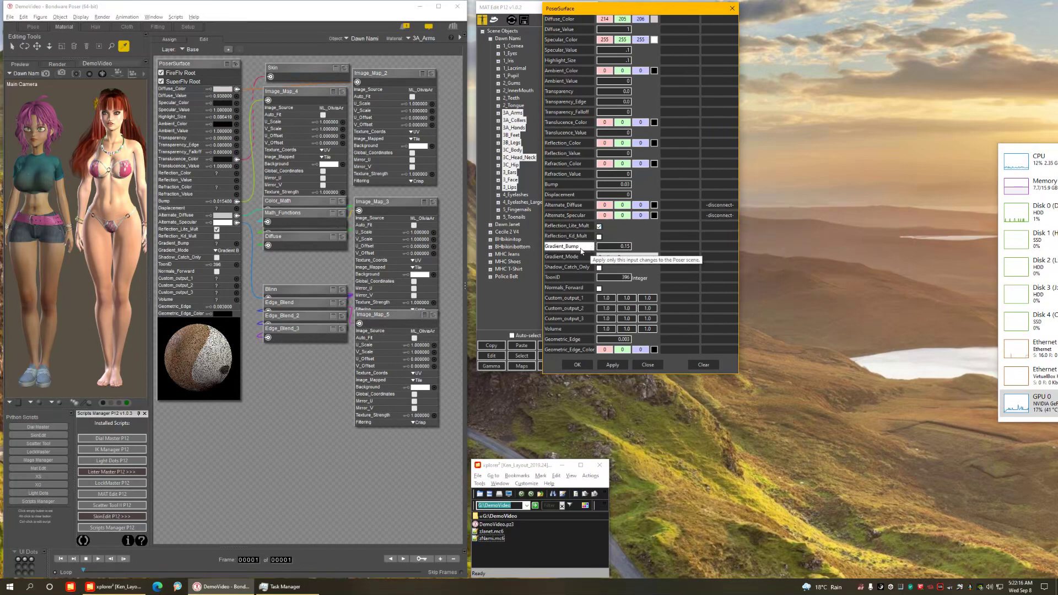
# Set Gradient_Bump to 0, apply all the changes to the selected skin zones and close the editor.
pyautogui.doubleClick(621, 247)
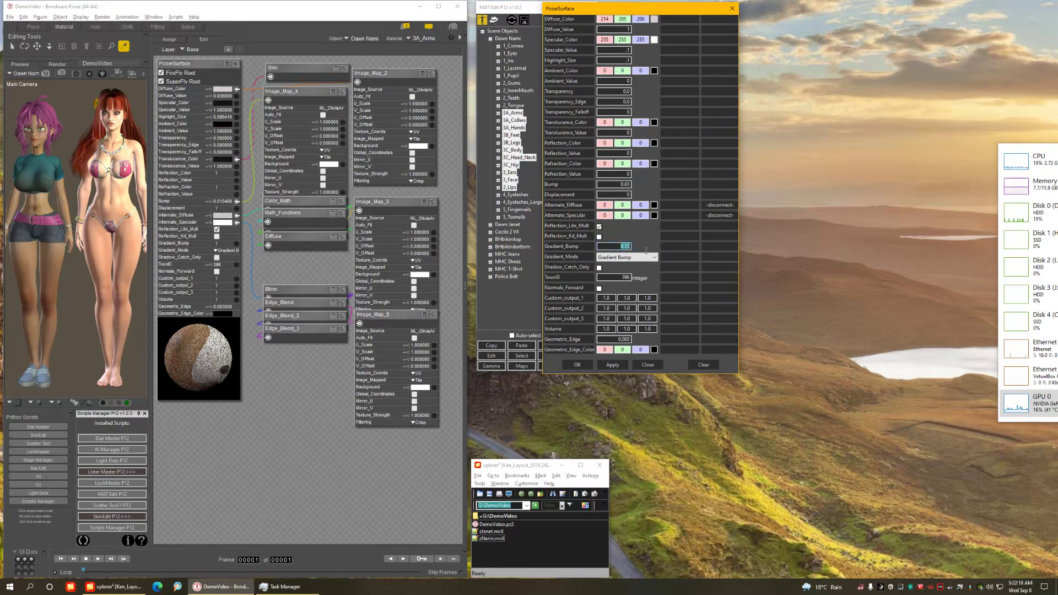
pyautogui.write('0')
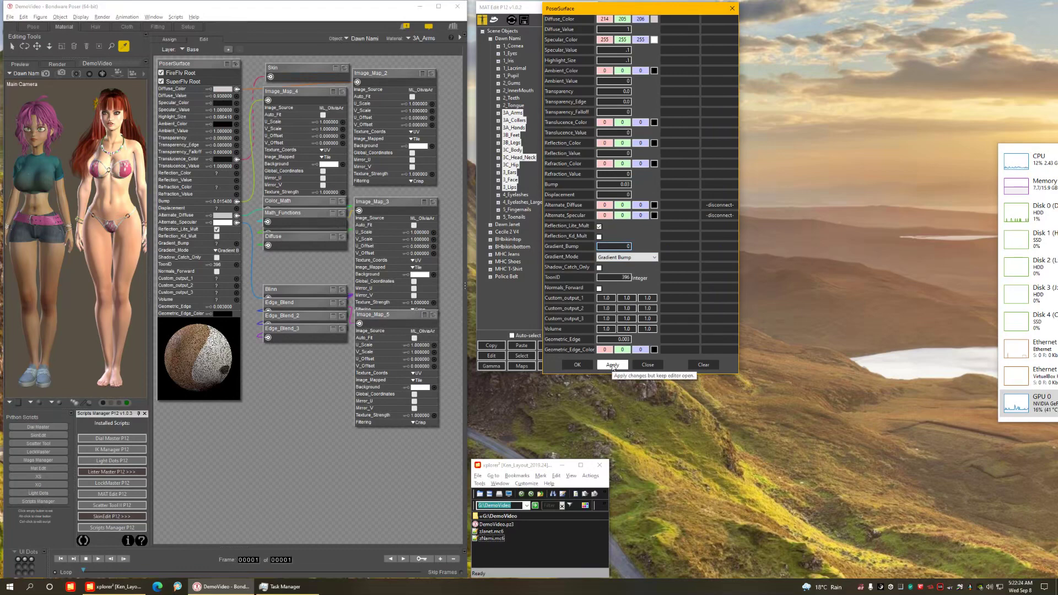
pyautogui.click(576, 365)
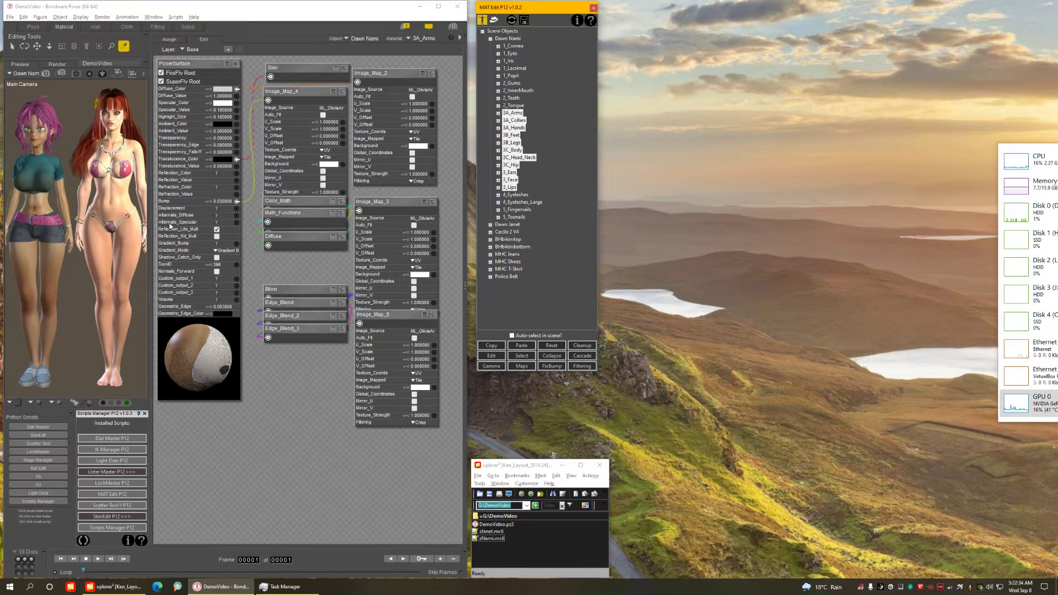
# Open the surface editor for the selected skin zones and disconnect the shader node from Translucence_Color.
pyautogui.click(216, 227)
pyautogui.click(491, 355)
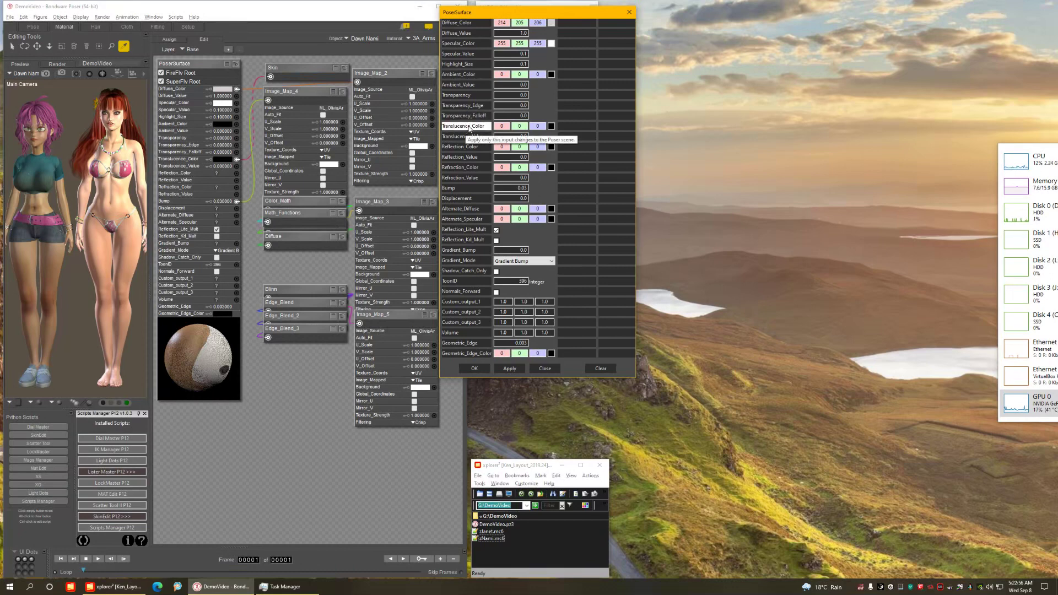
pyautogui.click(618, 126)
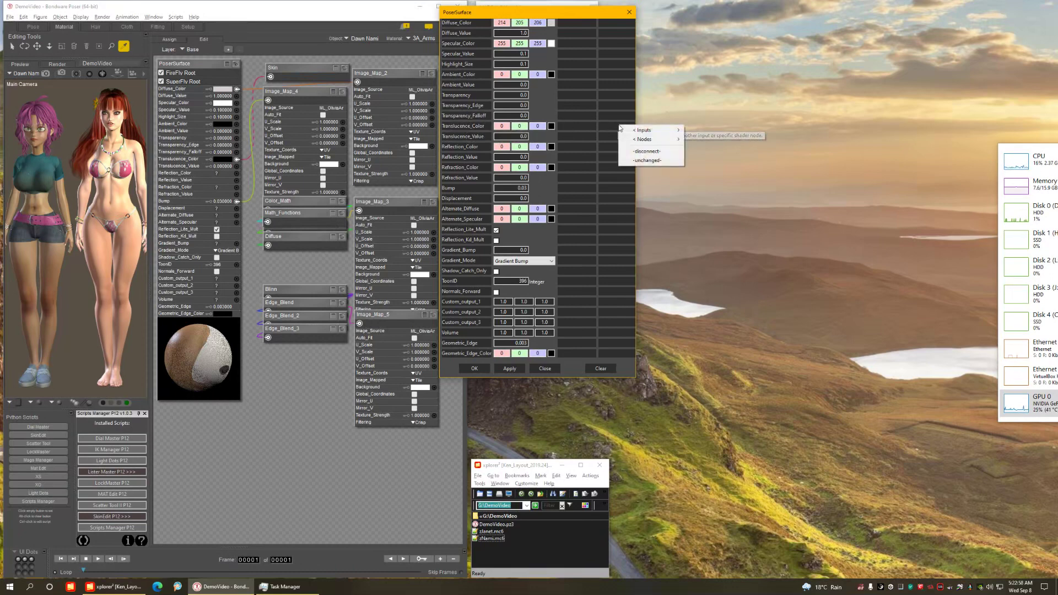
pyautogui.click(657, 152)
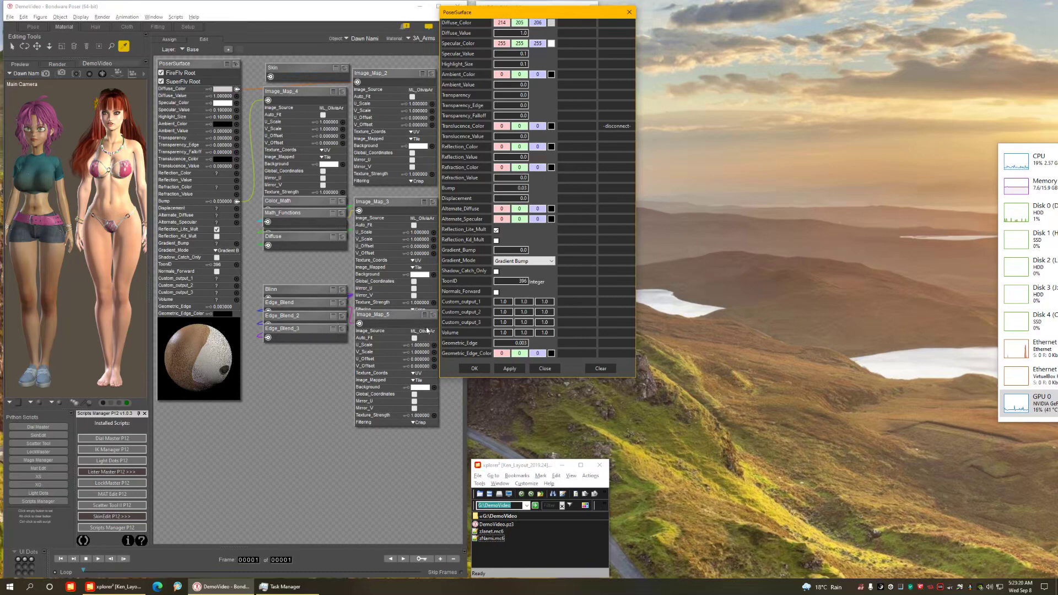
# Clear the pending changes in the PoserSurface editor and close it.
pyautogui.moveTo(531, 12); pyautogui.dragTo(581, 16)
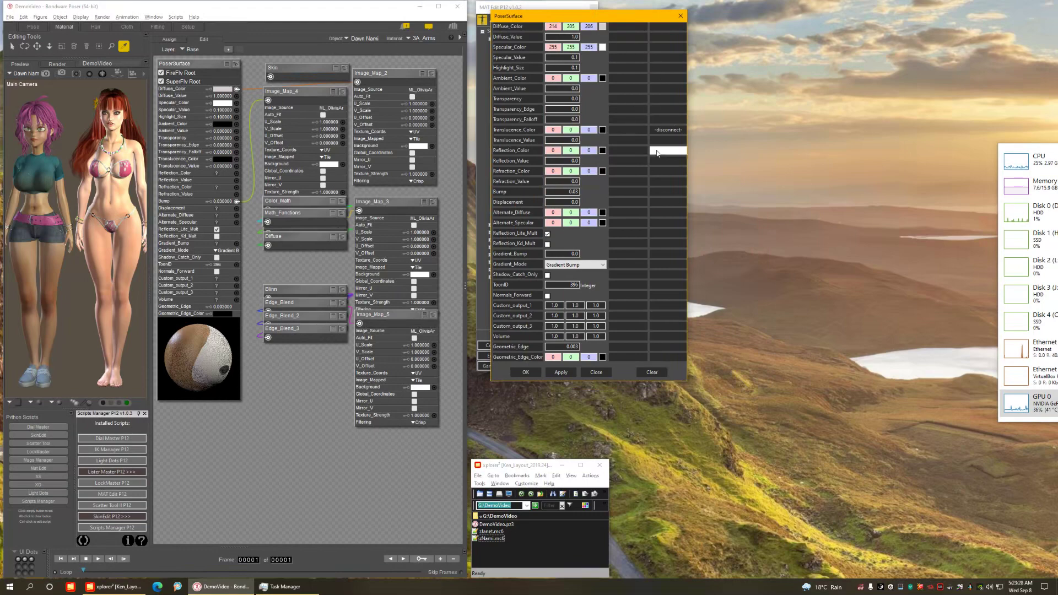
pyautogui.click(652, 373)
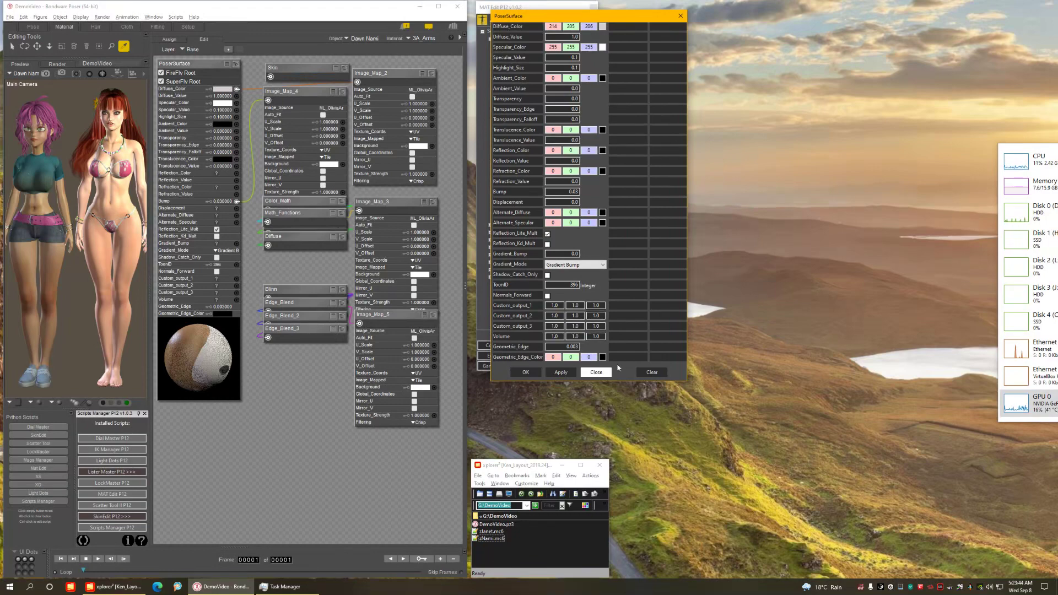
pyautogui.click(589, 373)
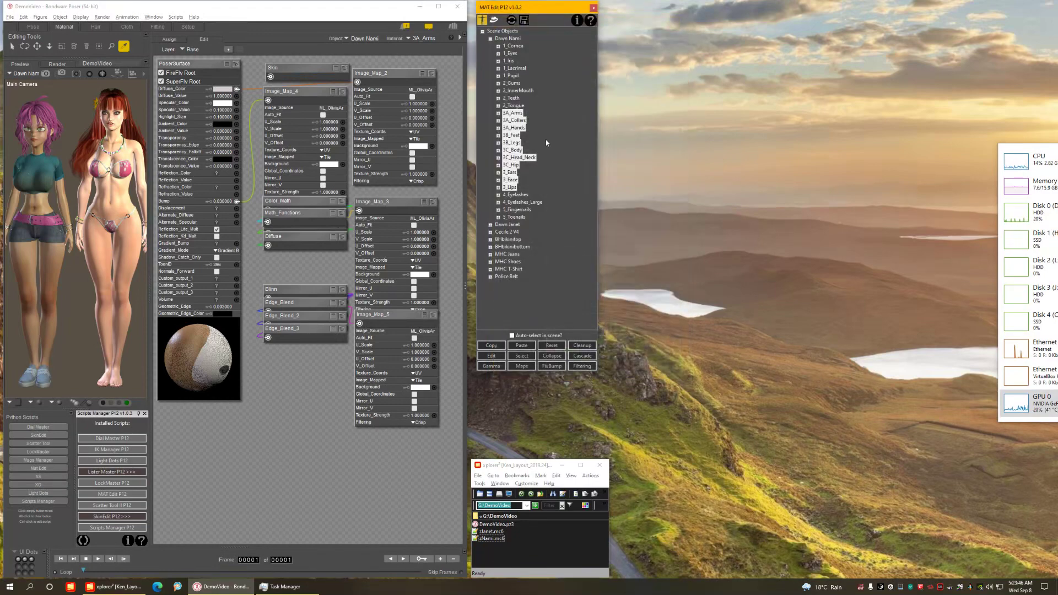
# Remove the disconnected shader nodes from the selected skin zones and reposition Image_Map_4 and Image_Map_2 beside the PoserSurface node.
pyautogui.click(563, 145)
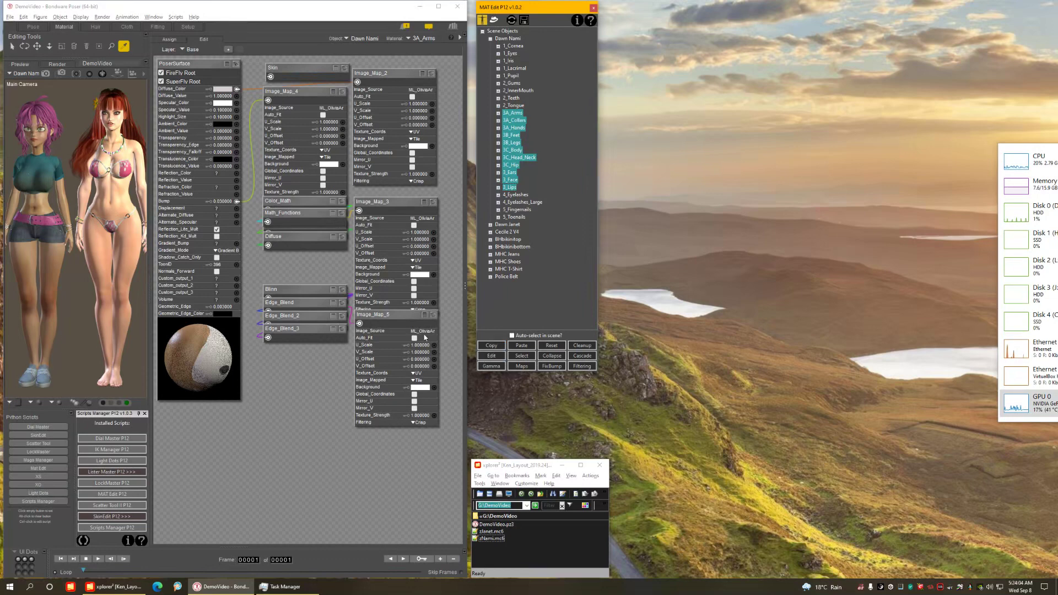
pyautogui.click(584, 346)
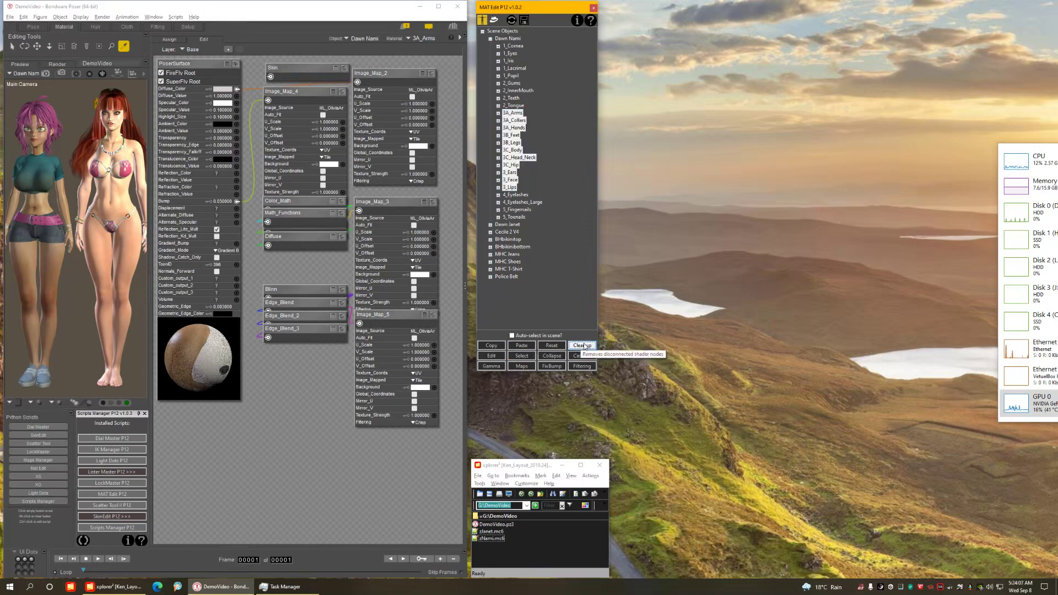
pyautogui.click(290, 94)
pyautogui.moveTo(290, 94); pyautogui.dragTo(307, 212)
pyautogui.moveTo(404, 75); pyautogui.dragTo(323, 63)
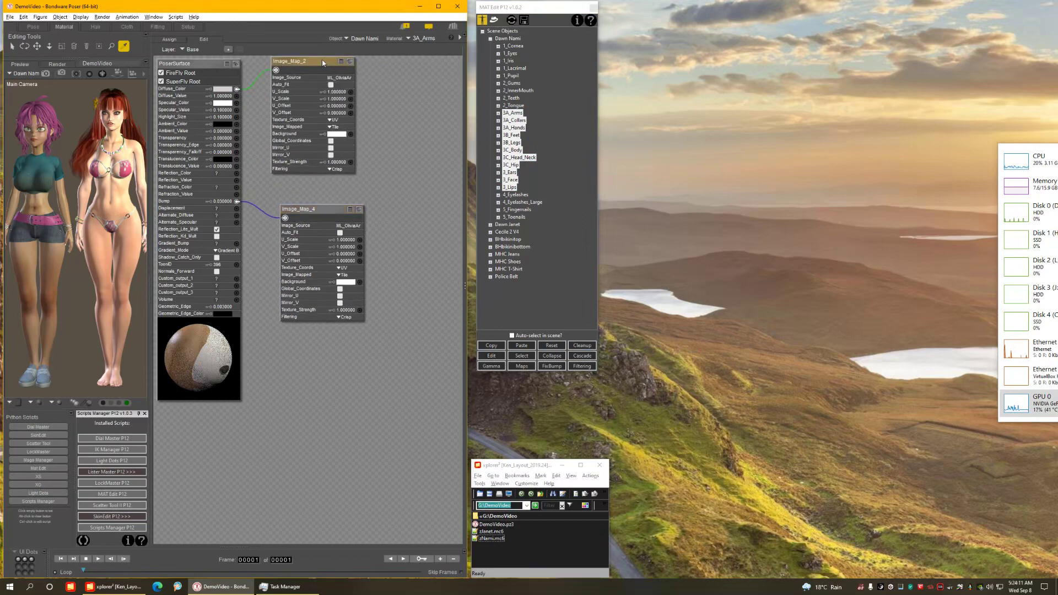
# Reopen the surface editor for the skin zones and choose the Bump input as connection source for Diffuse_Value and Specular_Color.
pyautogui.rightClick(516, 133)
pyautogui.click(543, 170)
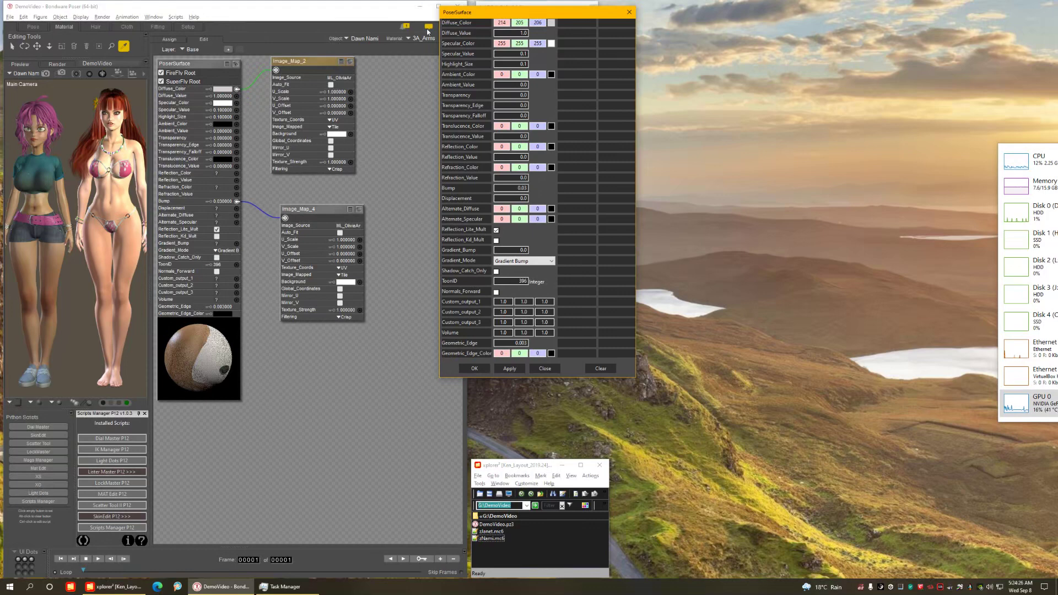
pyautogui.click(615, 37)
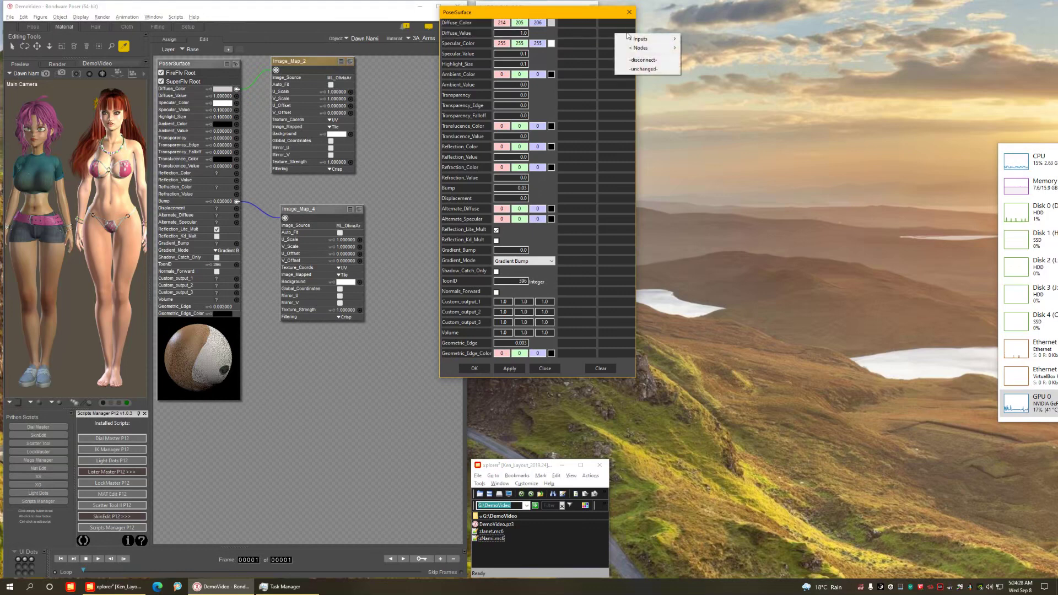
pyautogui.moveTo(642, 39)
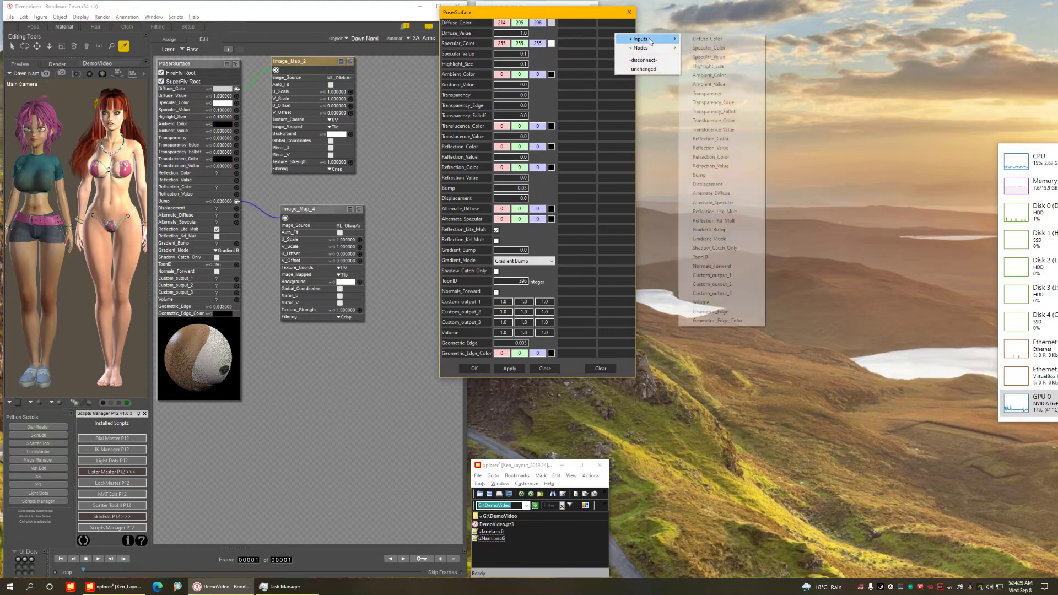
pyautogui.click(711, 176)
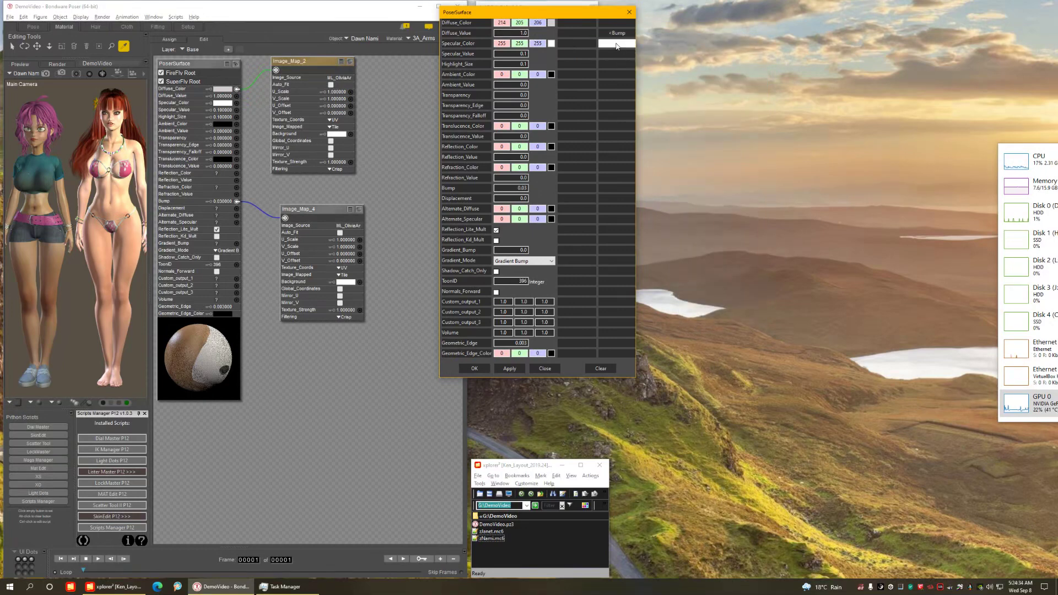
pyautogui.click(615, 43)
pyautogui.moveTo(655, 51)
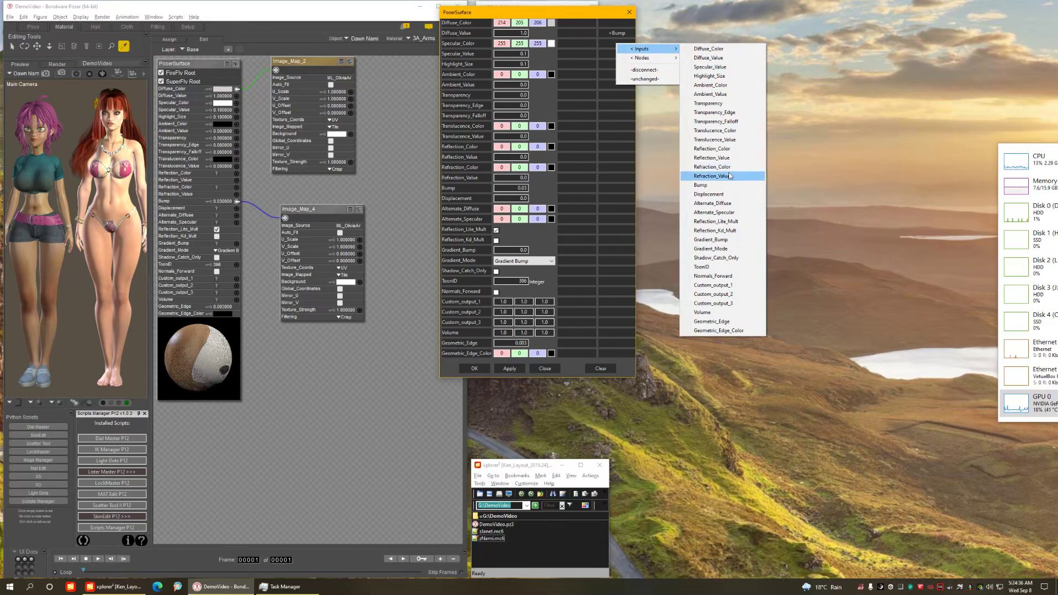
pyautogui.click(700, 185)
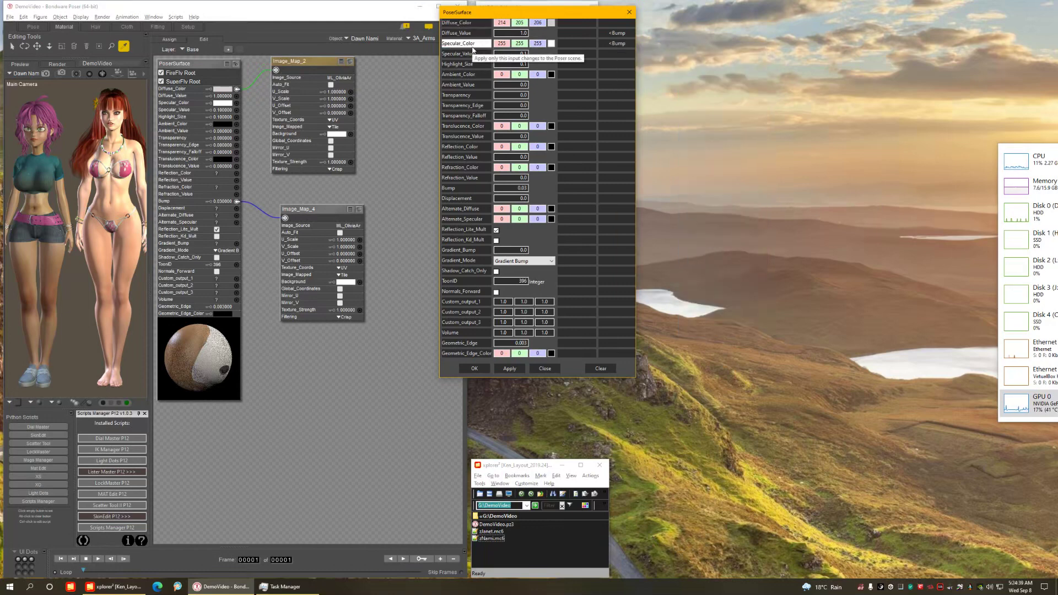
# Change the Diffuse_Value connection to disconnect and return it to unchanged.
pyautogui.click(615, 43)
pyautogui.click(661, 61)
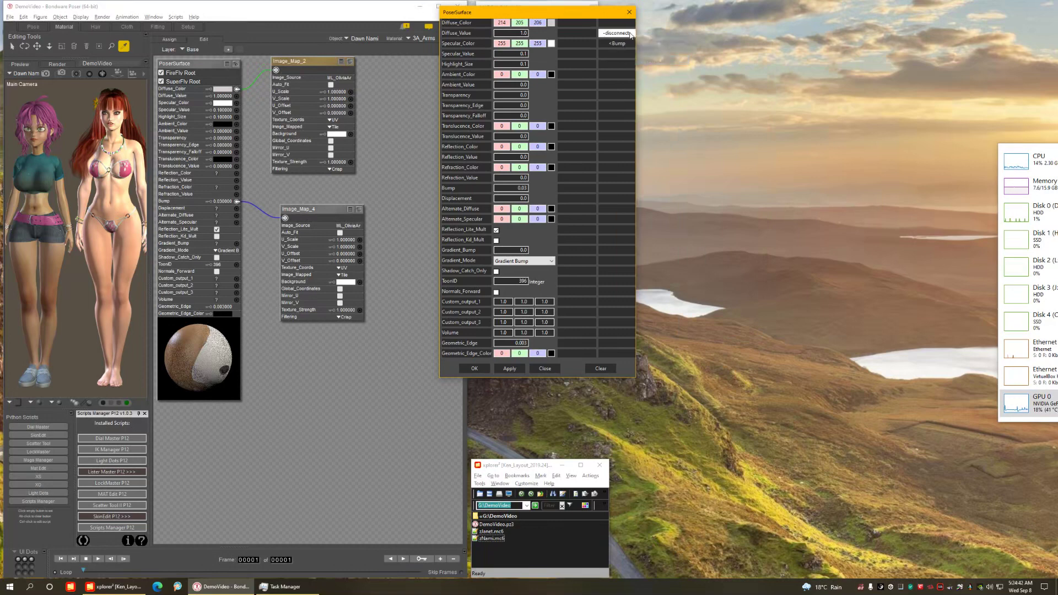
pyautogui.click(629, 33)
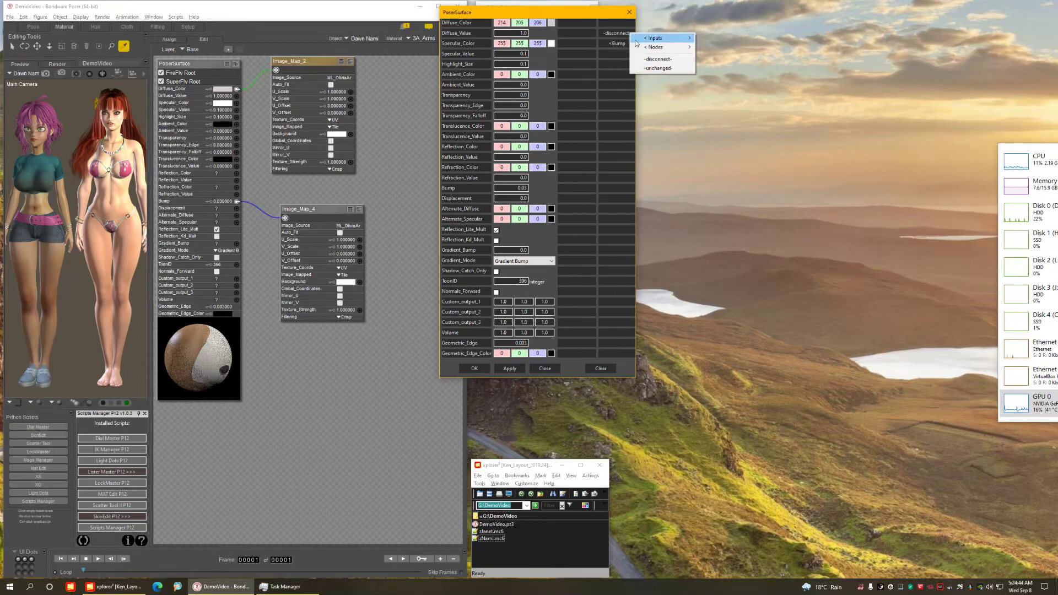
pyautogui.click(658, 68)
# Choose the Bump input as connection source for Specular_Value and apply the changes to the skin zones, closing the editor.
pyautogui.click(618, 53)
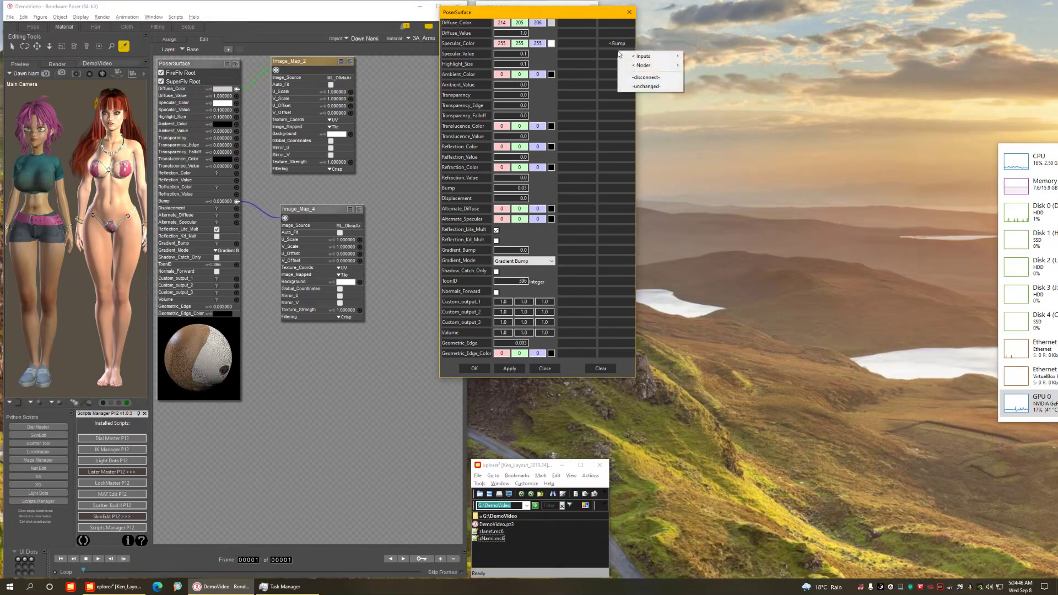
pyautogui.moveTo(653, 60)
pyautogui.click(710, 192)
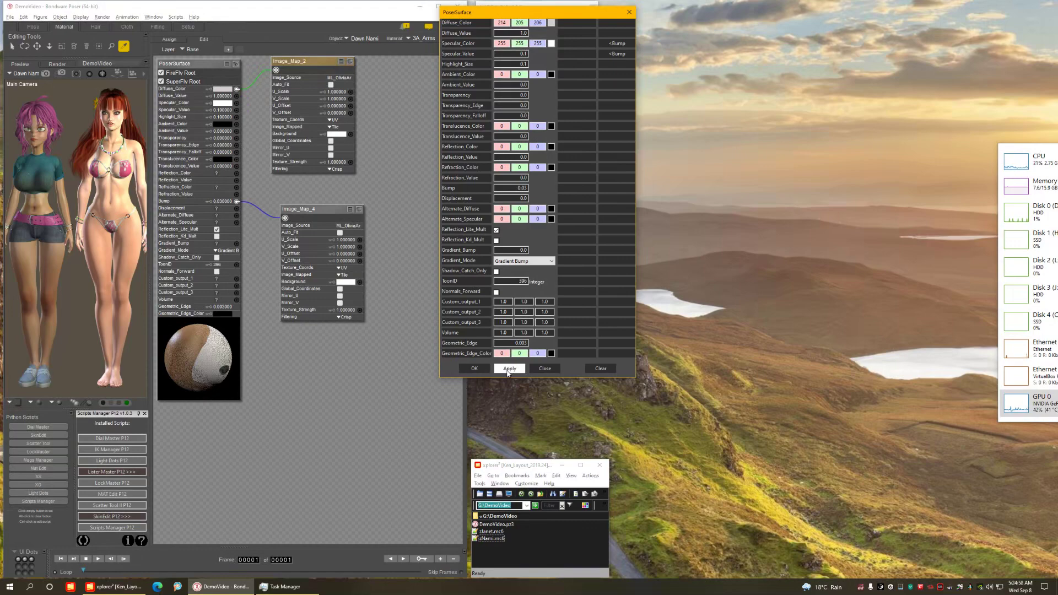
pyautogui.click(474, 368)
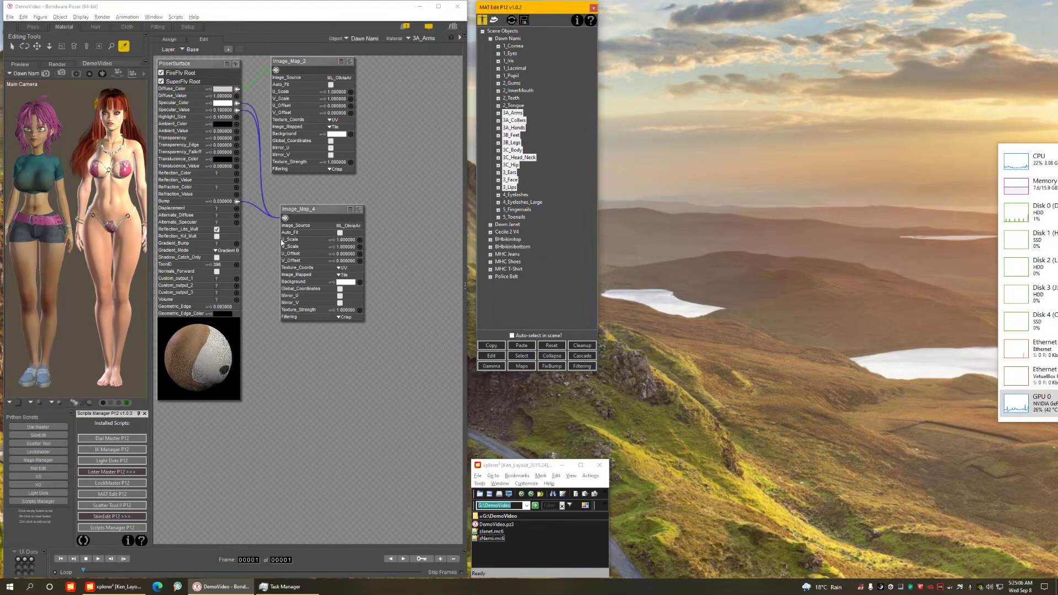
# Examine the custom gamma values of the Image_Map_4 and Image_Map_2 textures, briefly previewing Image_Map_4.
pyautogui.click(492, 367)
pyautogui.click(347, 227)
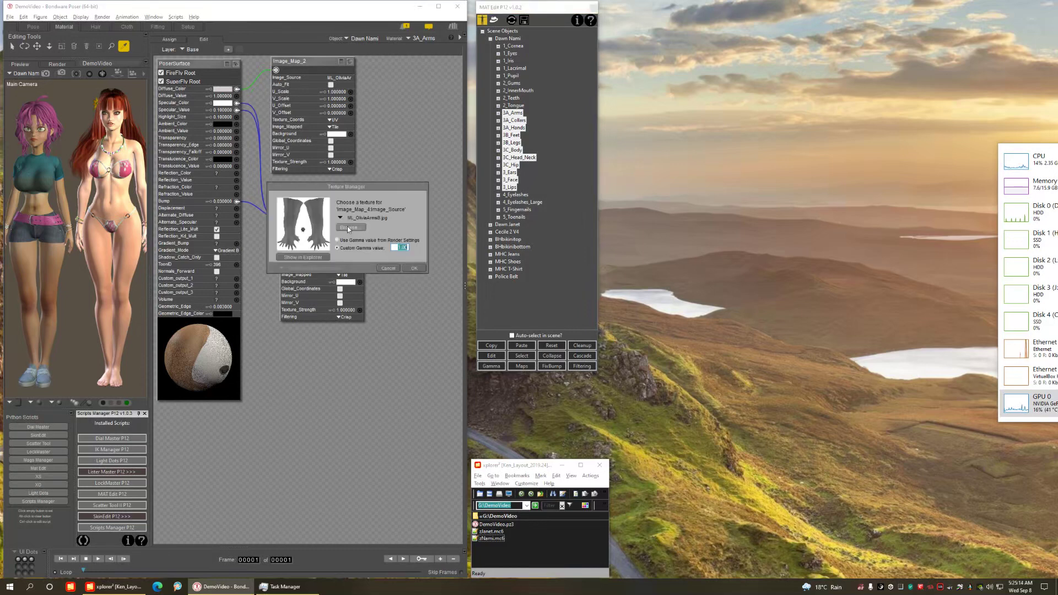
pyautogui.click(386, 268)
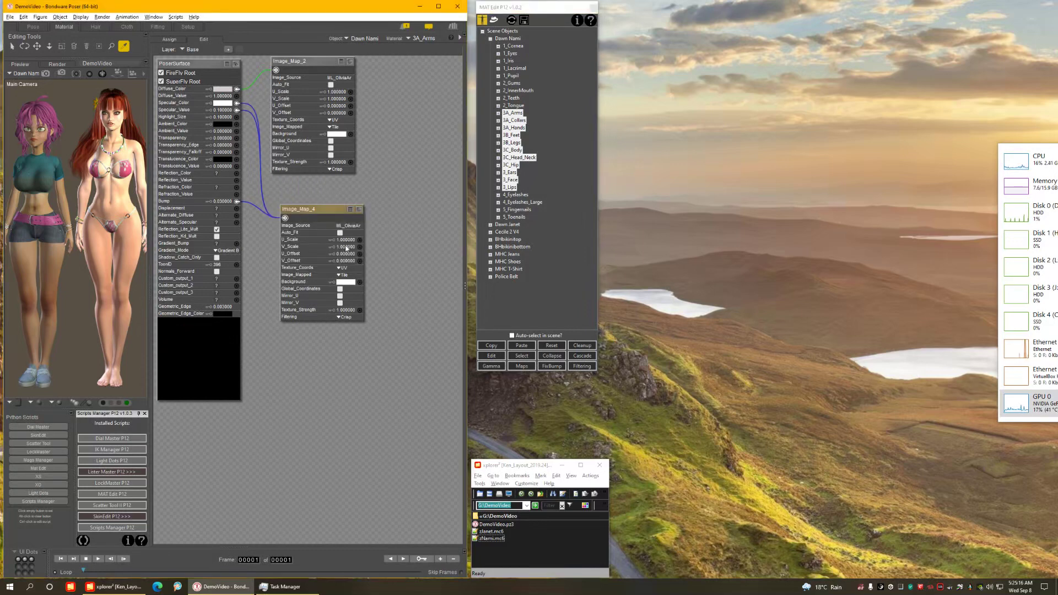
pyautogui.click(357, 210)
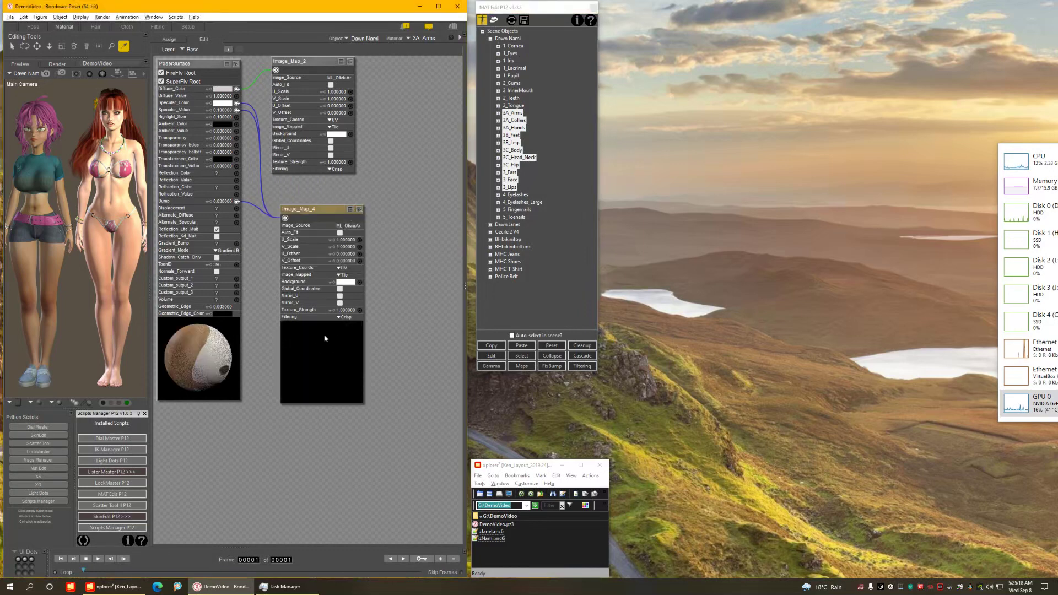
pyautogui.click(349, 226)
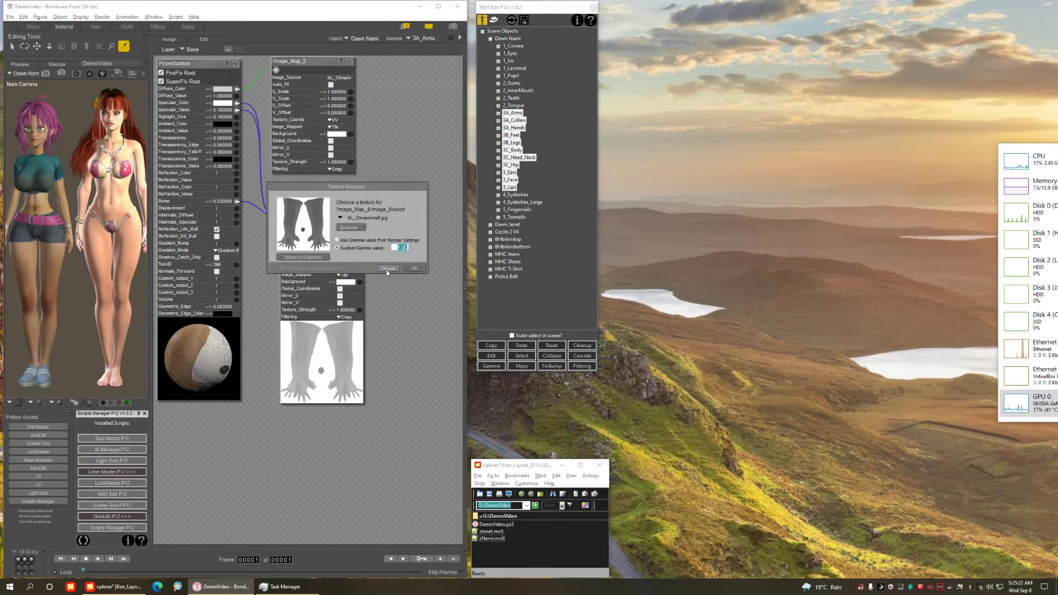
pyautogui.press('Return')
pyautogui.click(359, 210)
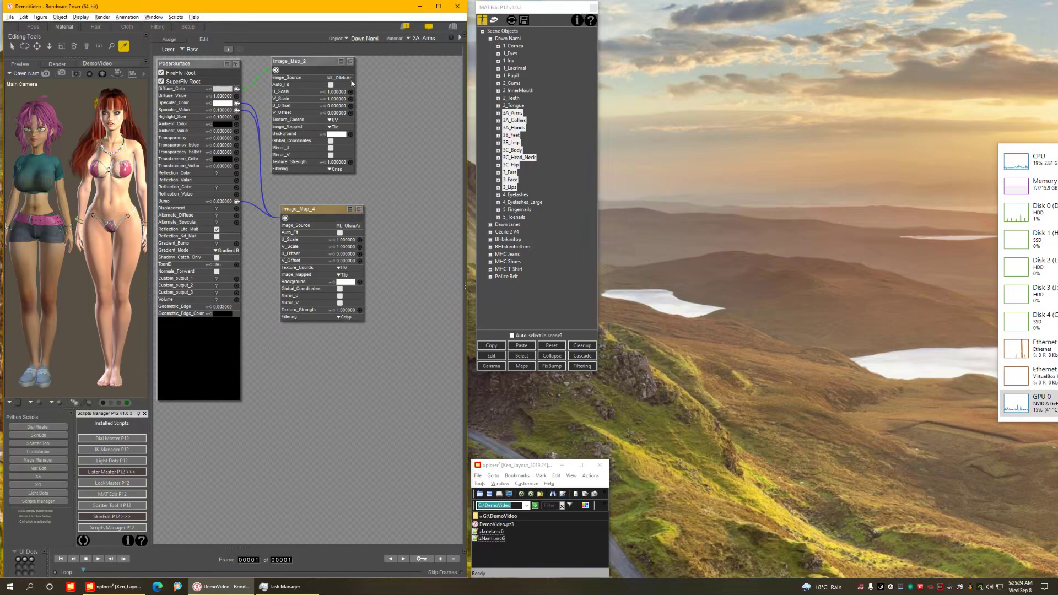
pyautogui.click(338, 80)
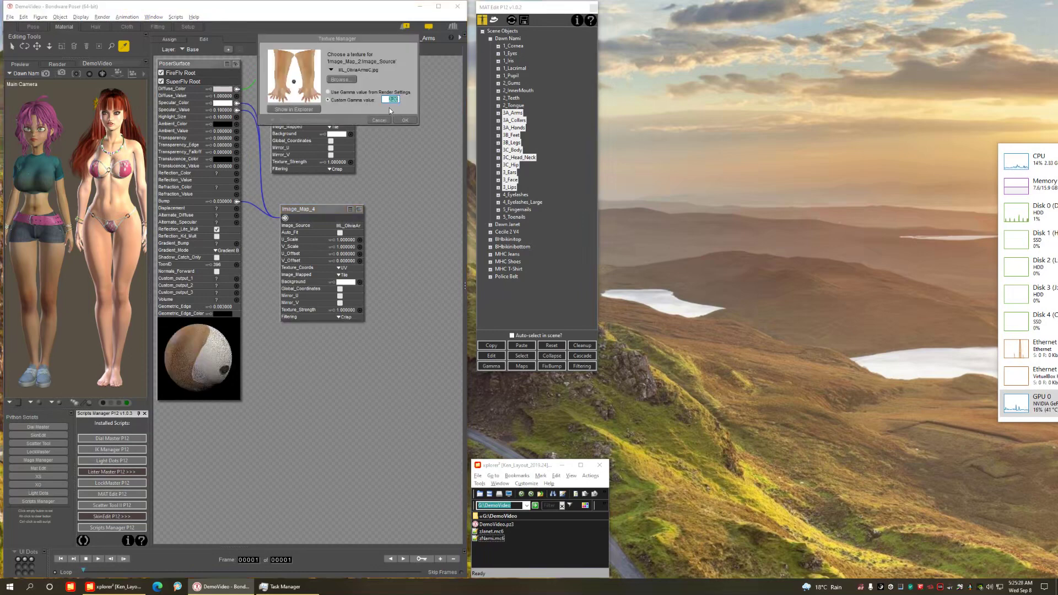
pyautogui.click(379, 120)
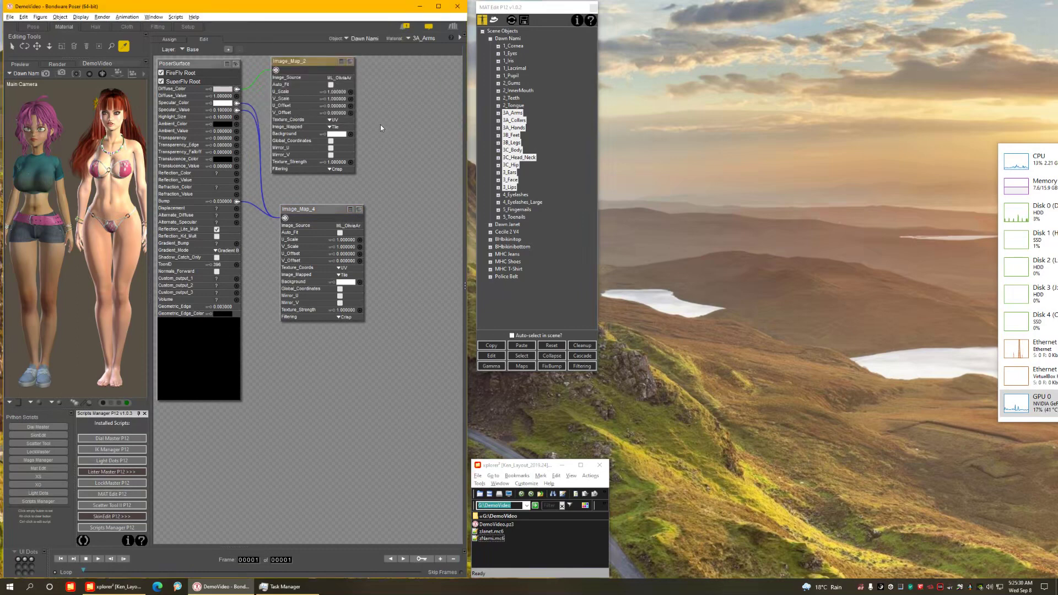
# Hide the PoserSurface node's preview and align the Image_Map_4 node beneath Image_Map_2.
pyautogui.moveTo(314, 208); pyautogui.dragTo(303, 188)
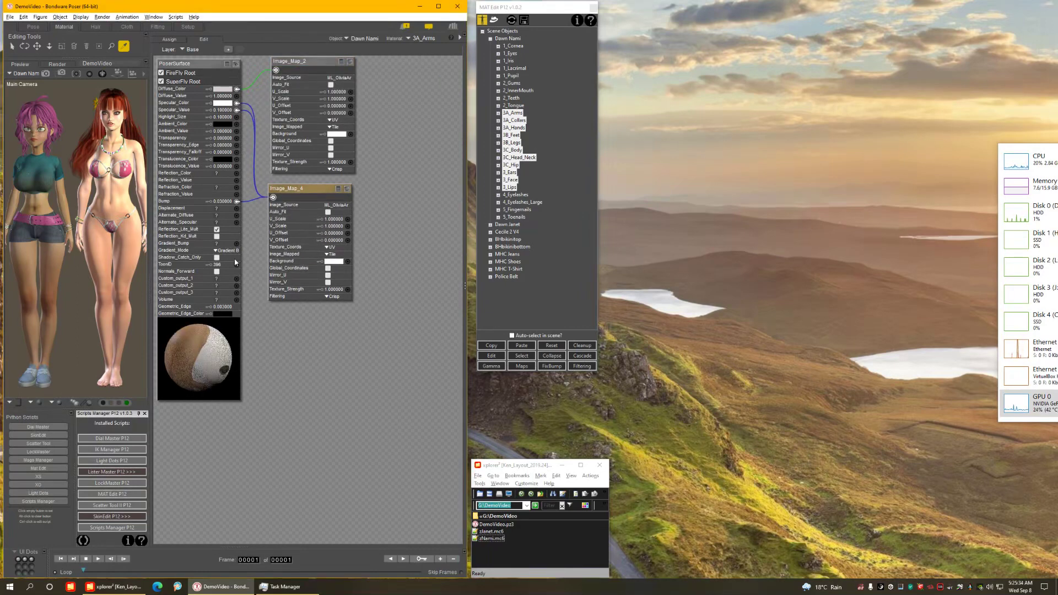
pyautogui.click(236, 64)
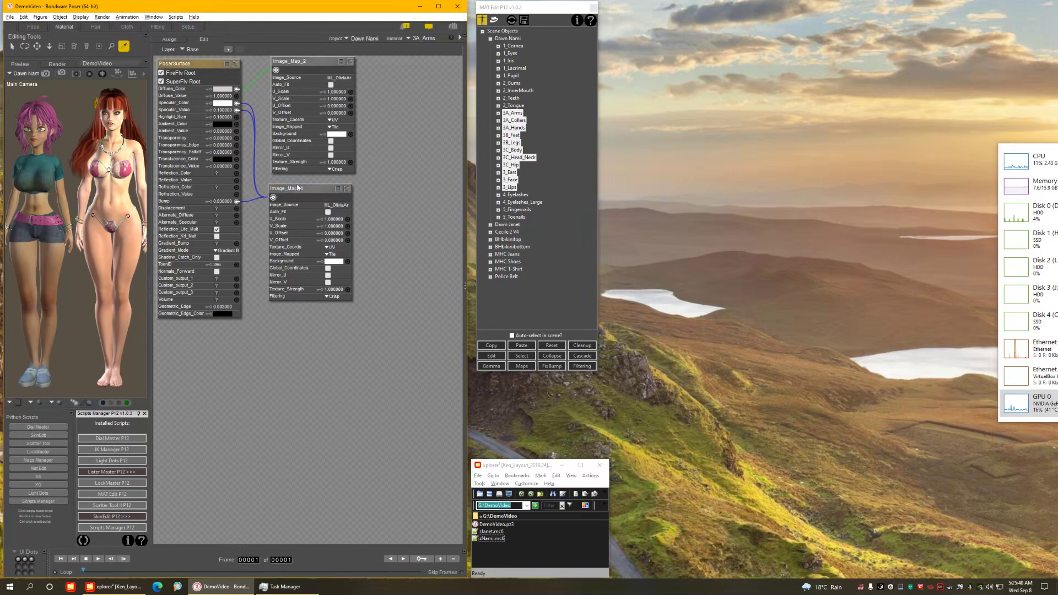
pyautogui.moveTo(297, 189); pyautogui.dragTo(301, 191)
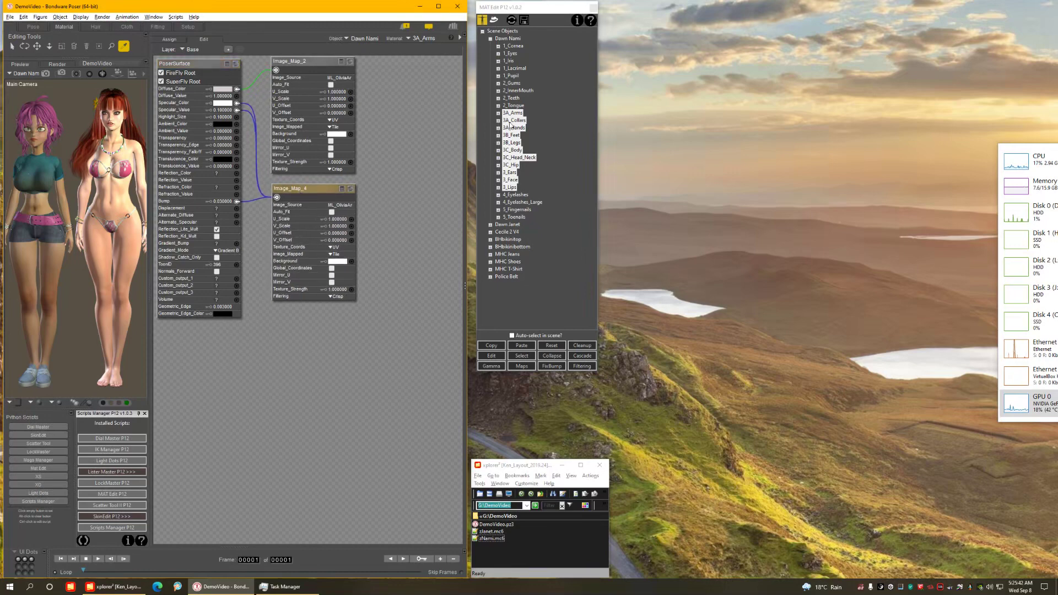
# Fix the texture gamma on the selected skin zones, and on the whole Dawn Nami figure.
pyautogui.click(561, 136)
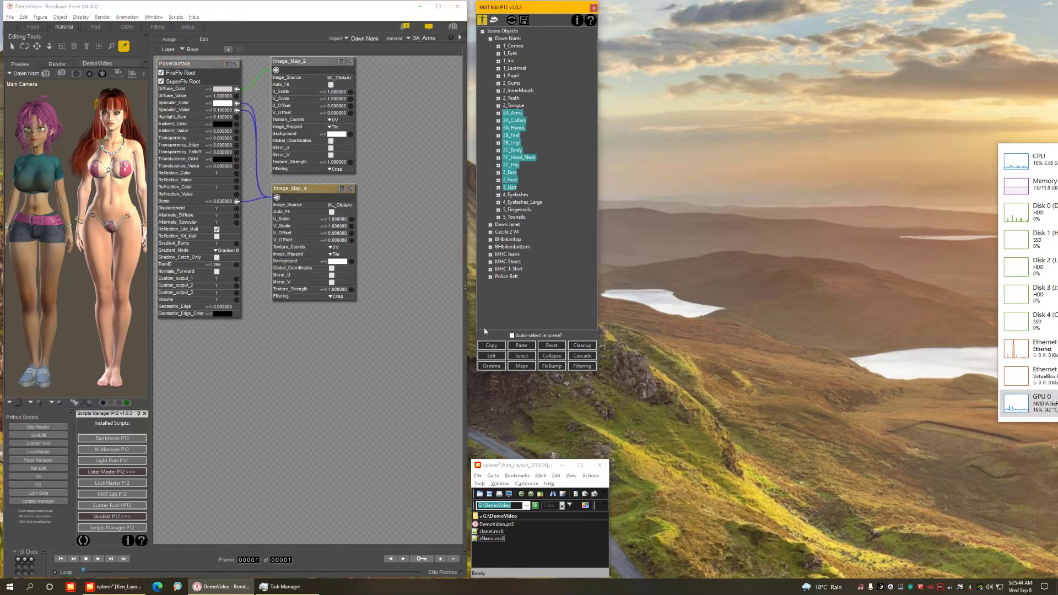
pyautogui.click(491, 366)
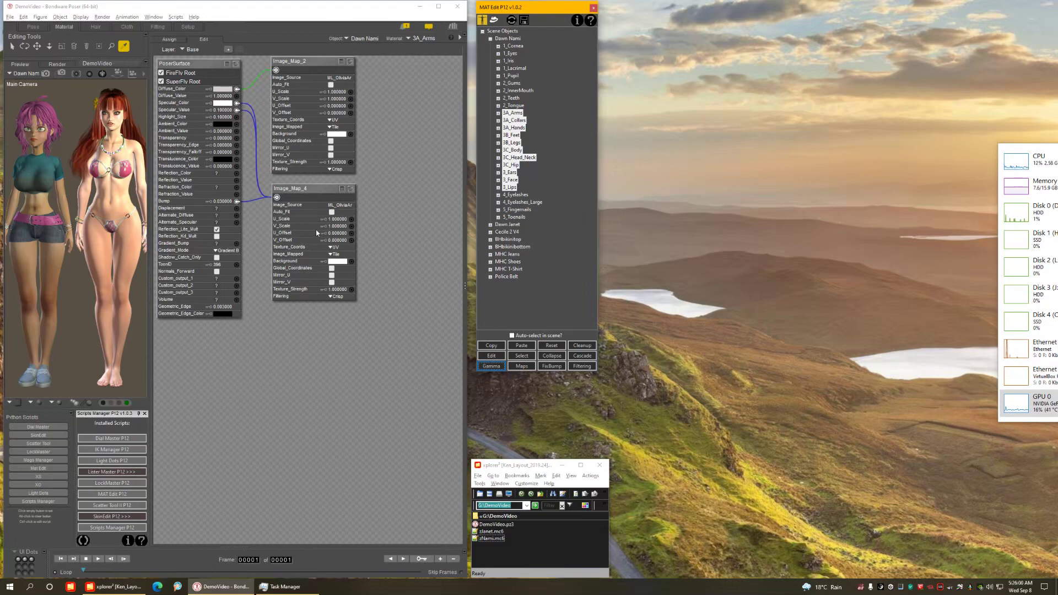
pyautogui.click(511, 39)
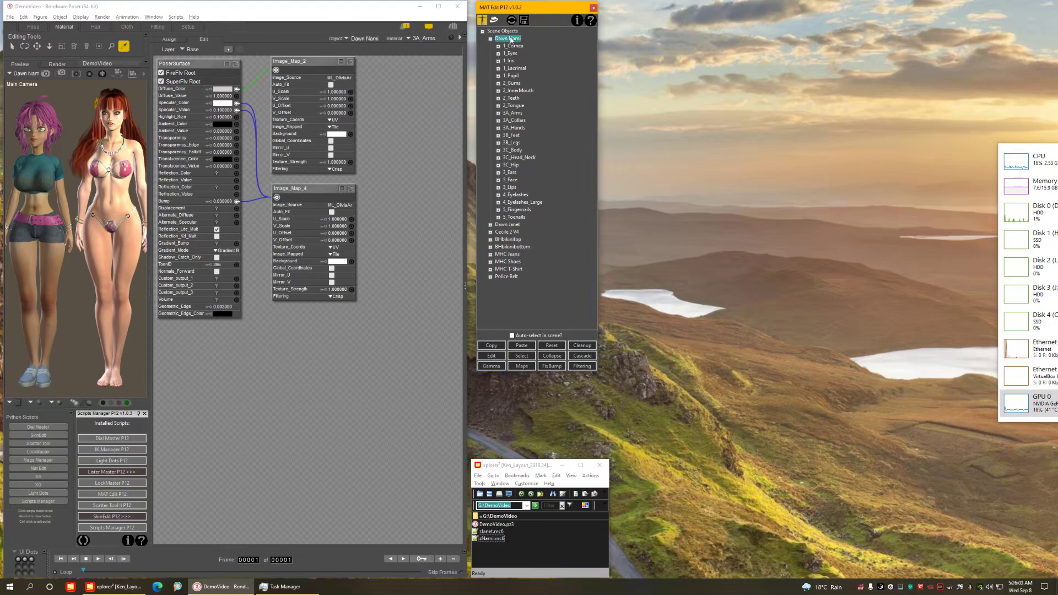
pyautogui.click(491, 367)
# Copy the material of Dawn Nami's 3A_Collars zone for use on the nail zones.
pyautogui.click(520, 210)
pyautogui.keyDown('shift'); pyautogui.click(517, 218); pyautogui.keyUp('shift')
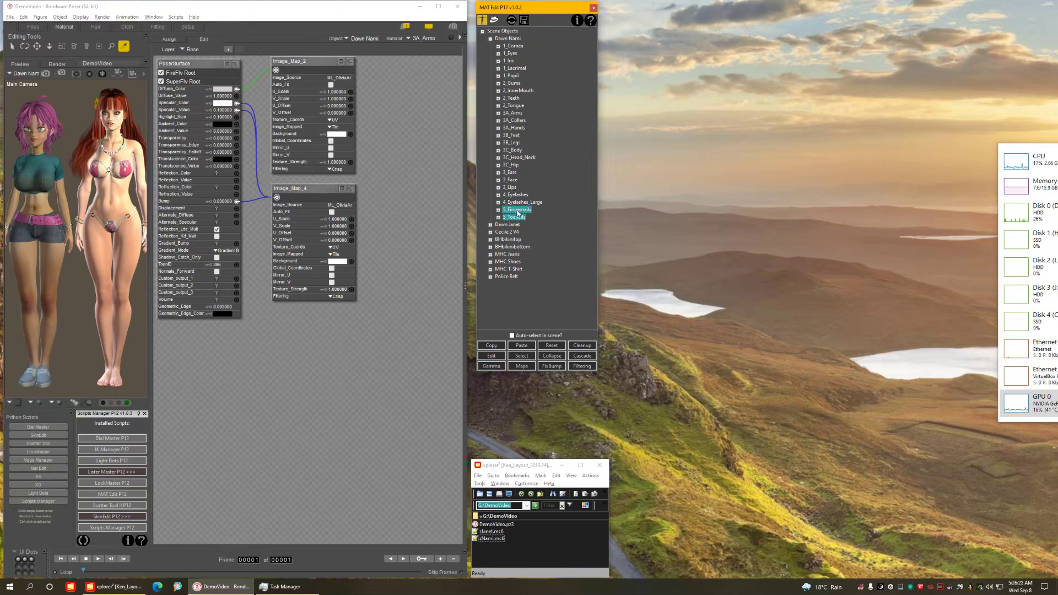
pyautogui.click(512, 121)
pyautogui.rightClick(511, 121)
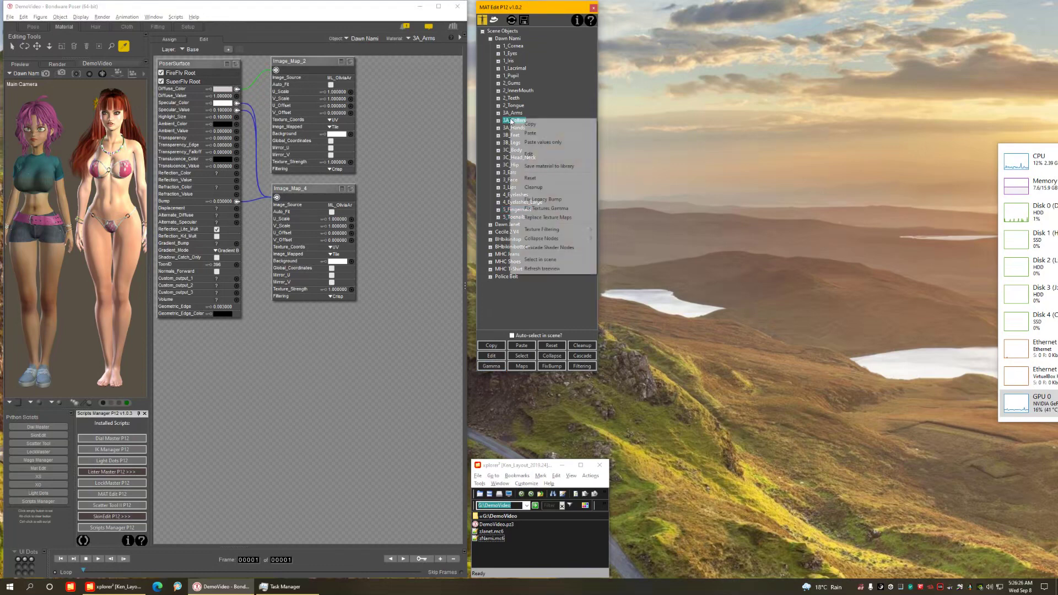
pyautogui.click(531, 124)
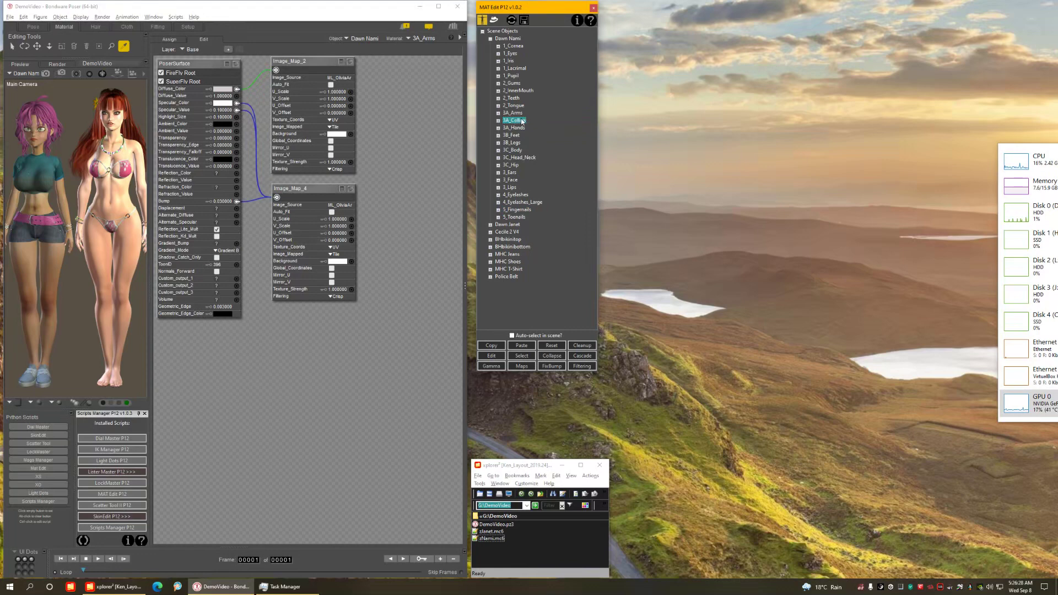
# Enable automatic selection in the scene and display the 5_Toenails and 5_Fingernails materials in turn.
pyautogui.click(518, 211)
pyautogui.click(535, 336)
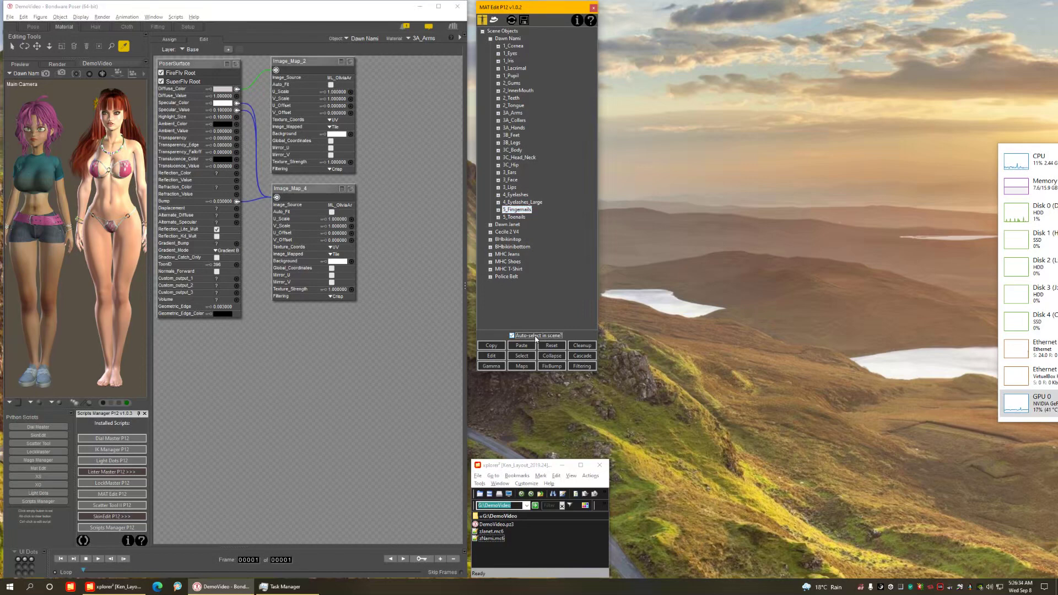
pyautogui.click(514, 217)
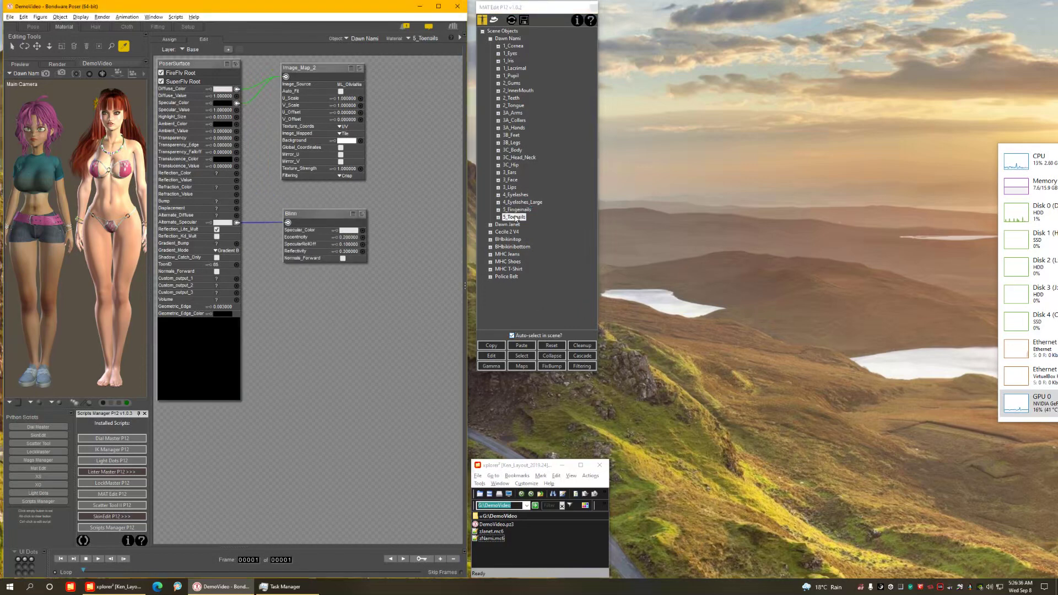
pyautogui.click(517, 210)
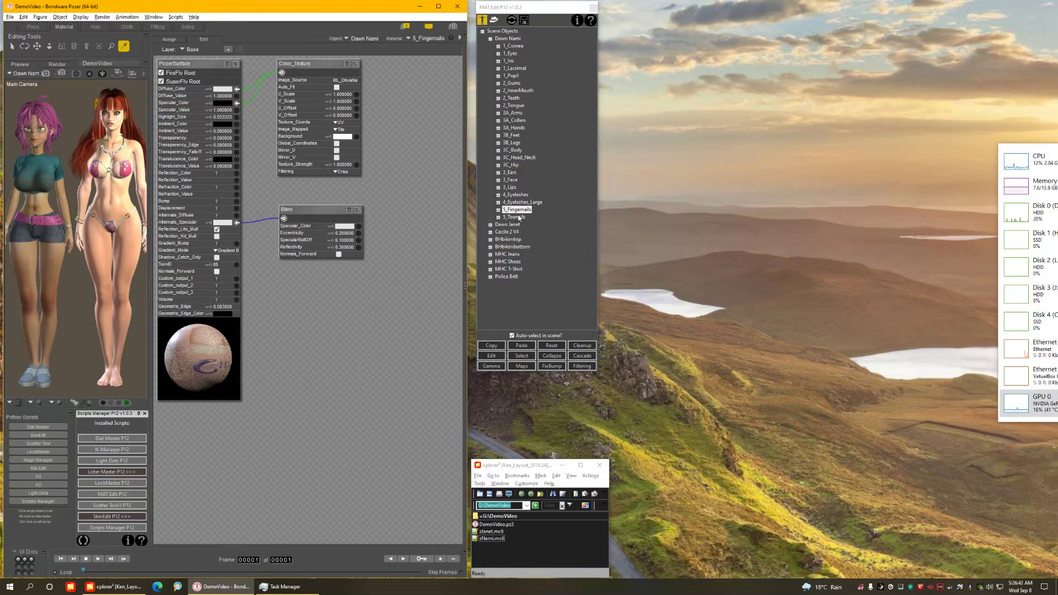
# Show the 5_Toenails material in the scene manually while automatic scene selection is temporarily switched off.
pyautogui.click(532, 335)
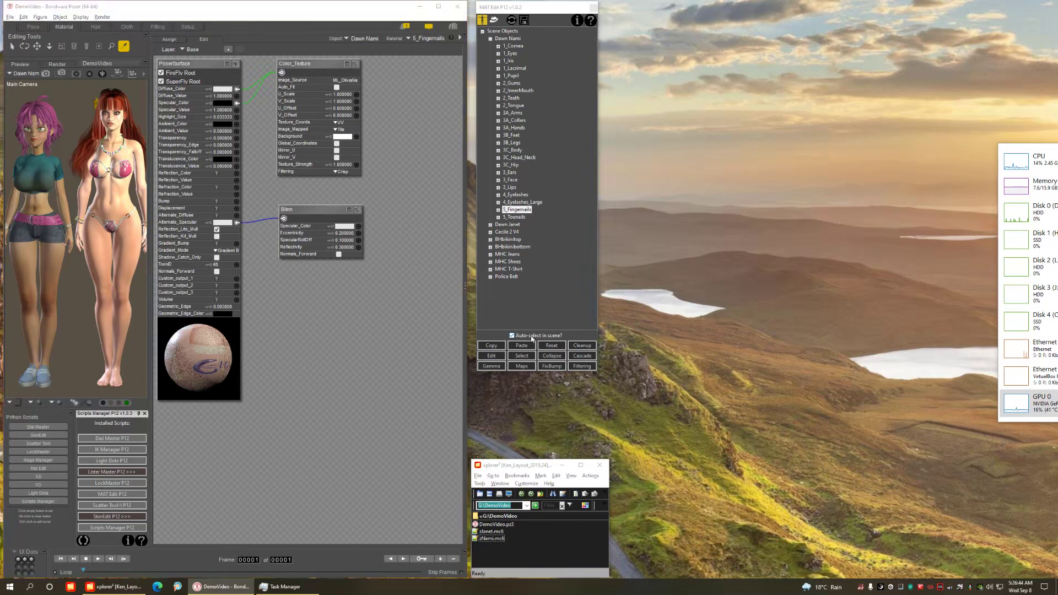
pyautogui.click(515, 218)
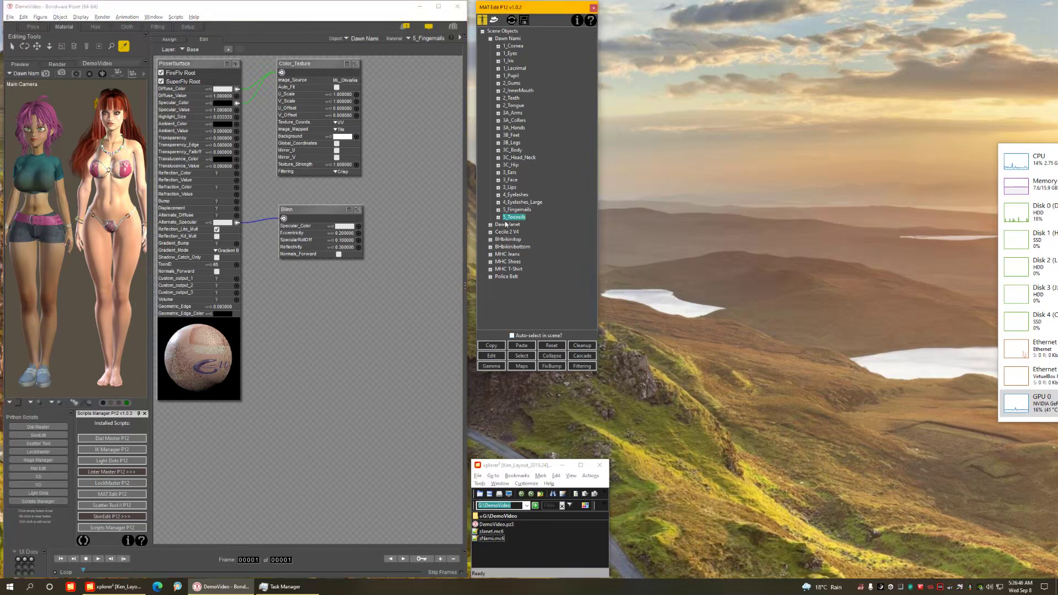
pyautogui.click(521, 356)
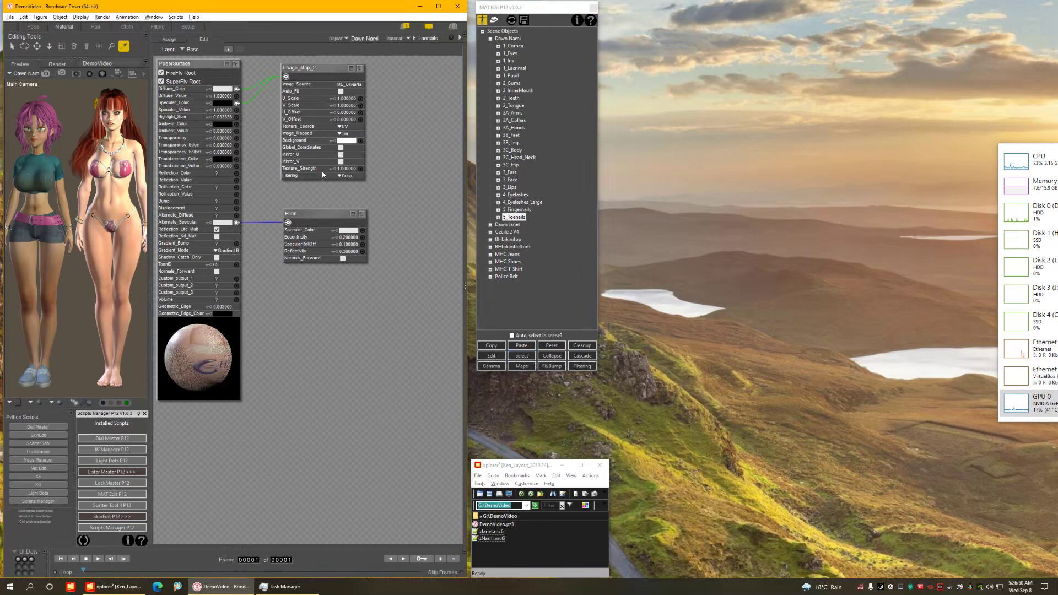
pyautogui.click(537, 336)
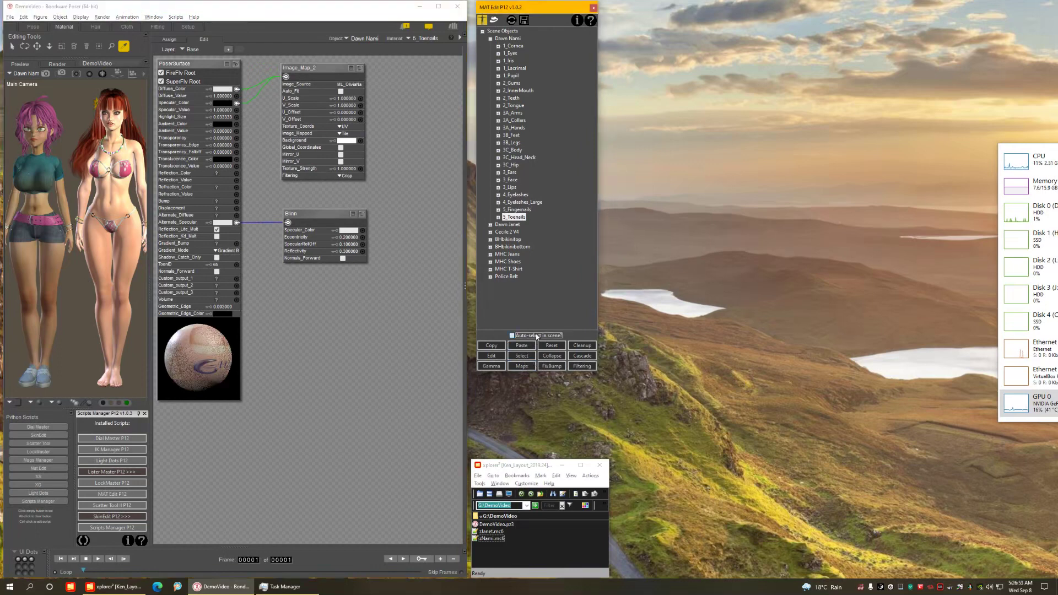
# Paste only the copied material values onto Dawn Nami's 5_Fingernails and 5_Toenails zones.
pyautogui.click(517, 210)
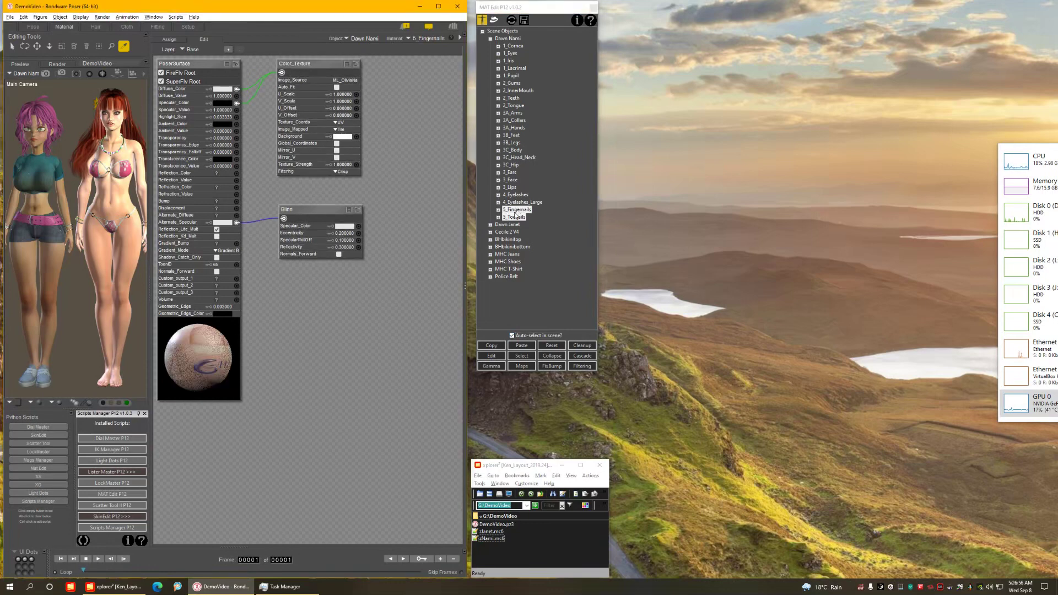
pyautogui.rightClick(516, 213)
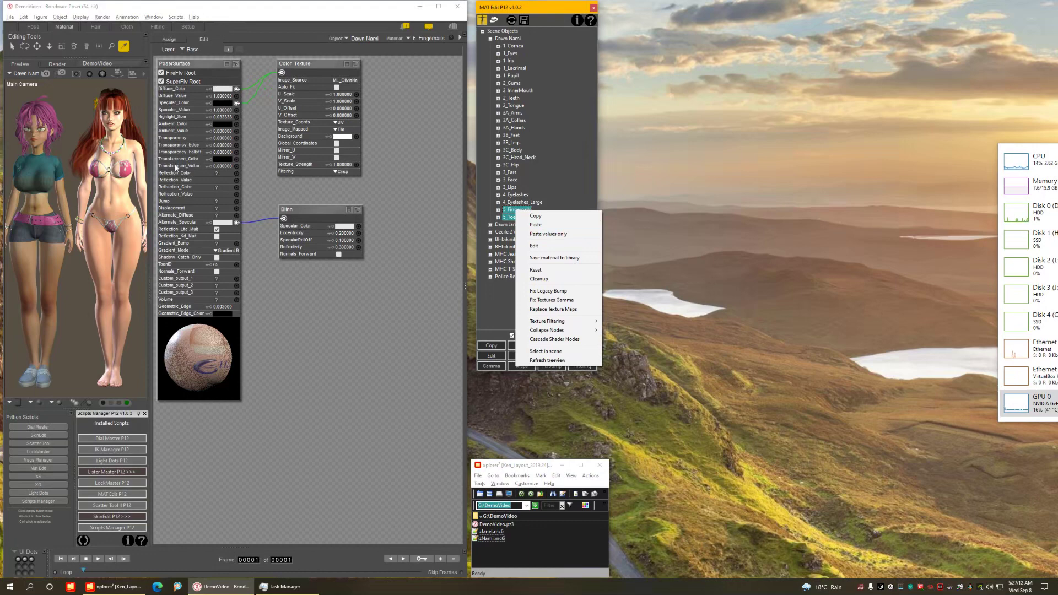
pyautogui.click(548, 234)
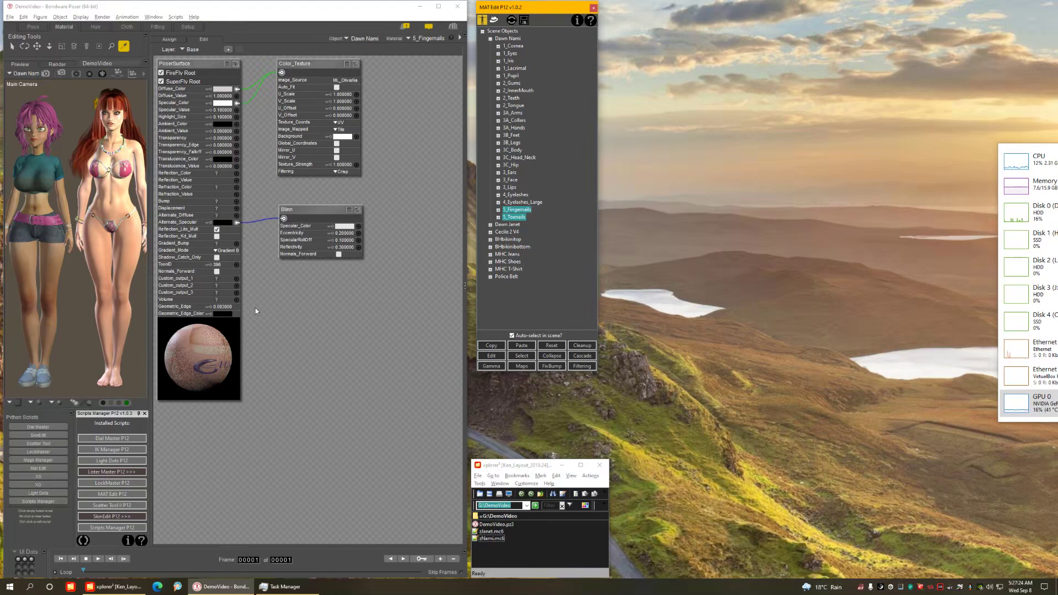
# Set Diffuse_Color to dark red (128, 0, 0) and Specular_Value to 0.6 on both nail zones, applying each input individually.
pyautogui.rightClick(518, 216)
pyautogui.click(544, 253)
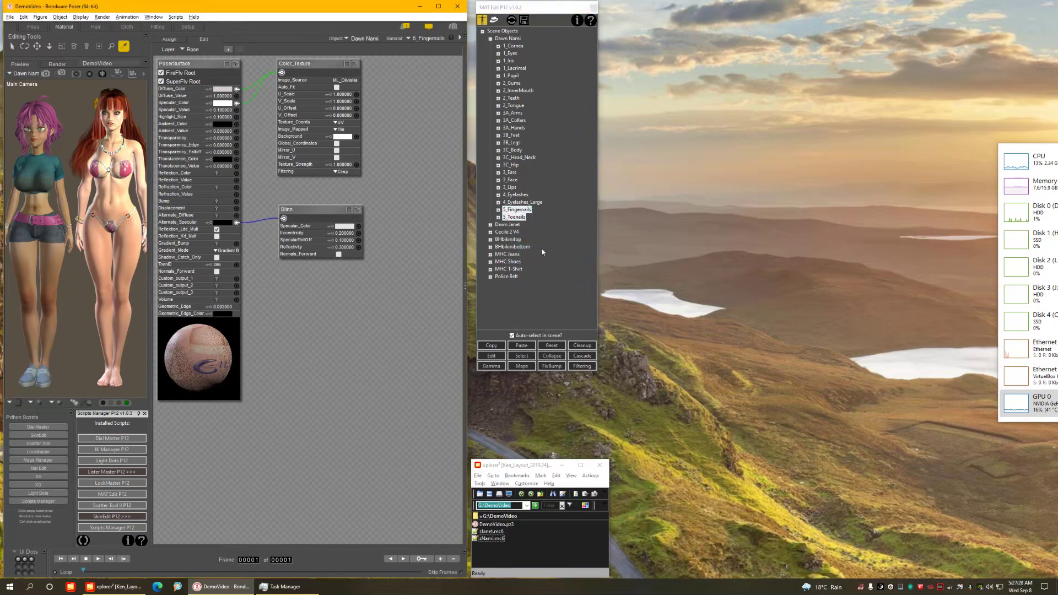
pyautogui.moveTo(522, 18); pyautogui.dragTo(485, 75)
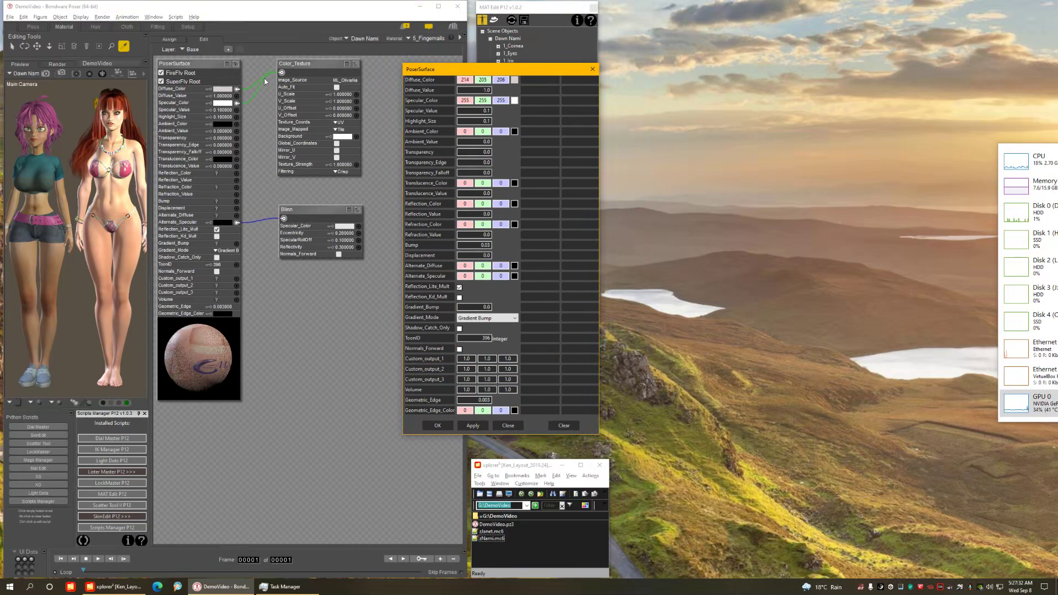
pyautogui.click(514, 80)
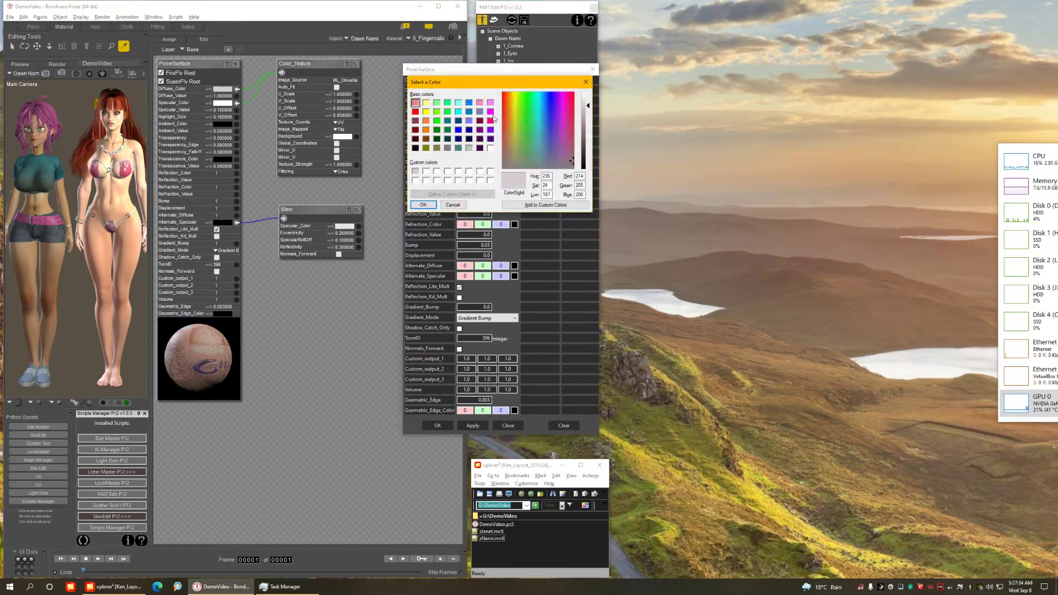
pyautogui.click(415, 130)
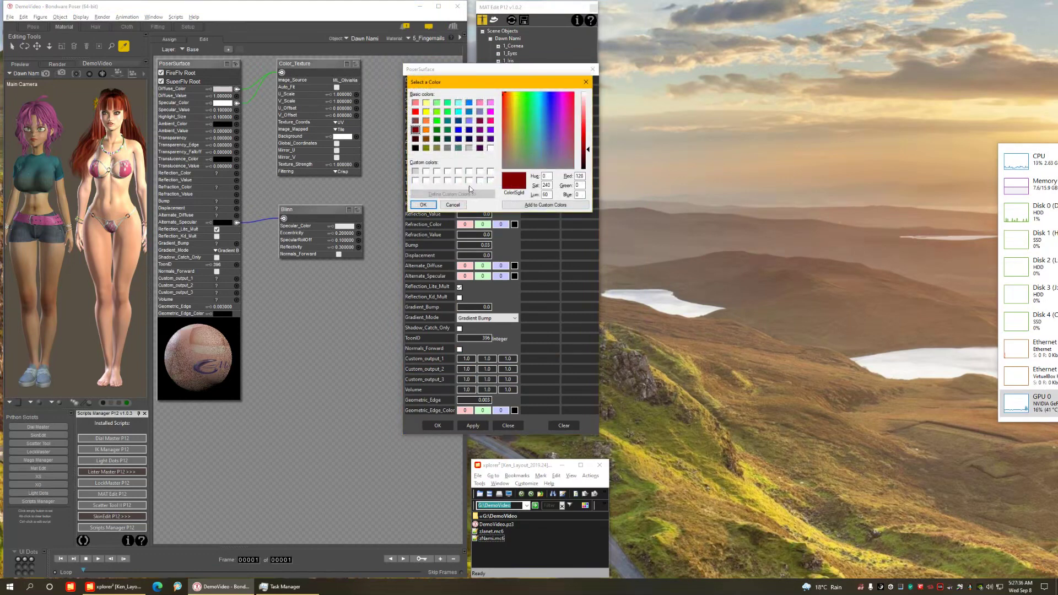
pyautogui.click(423, 205)
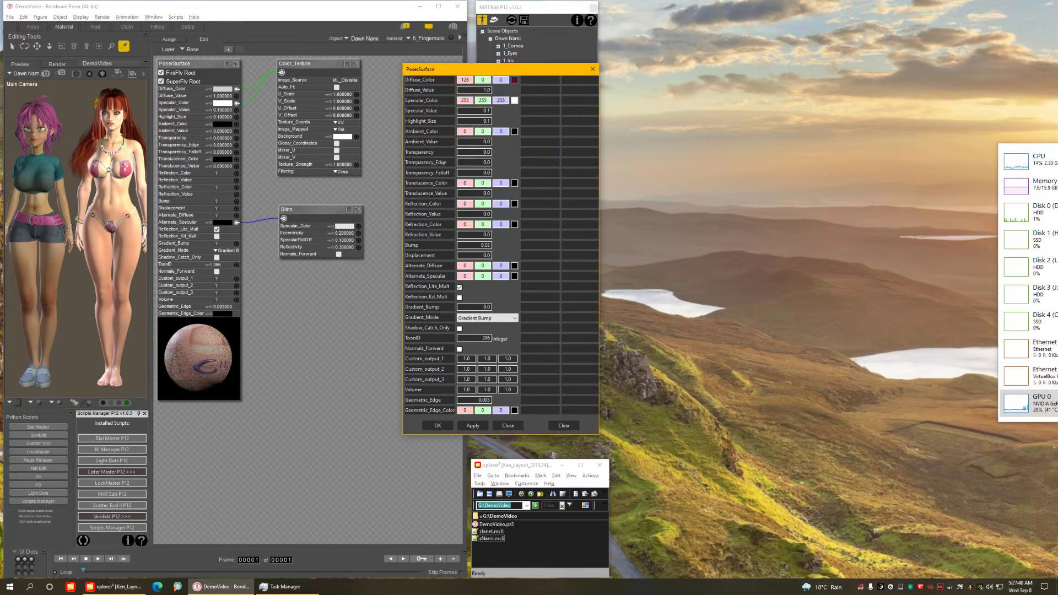
pyautogui.click(429, 78)
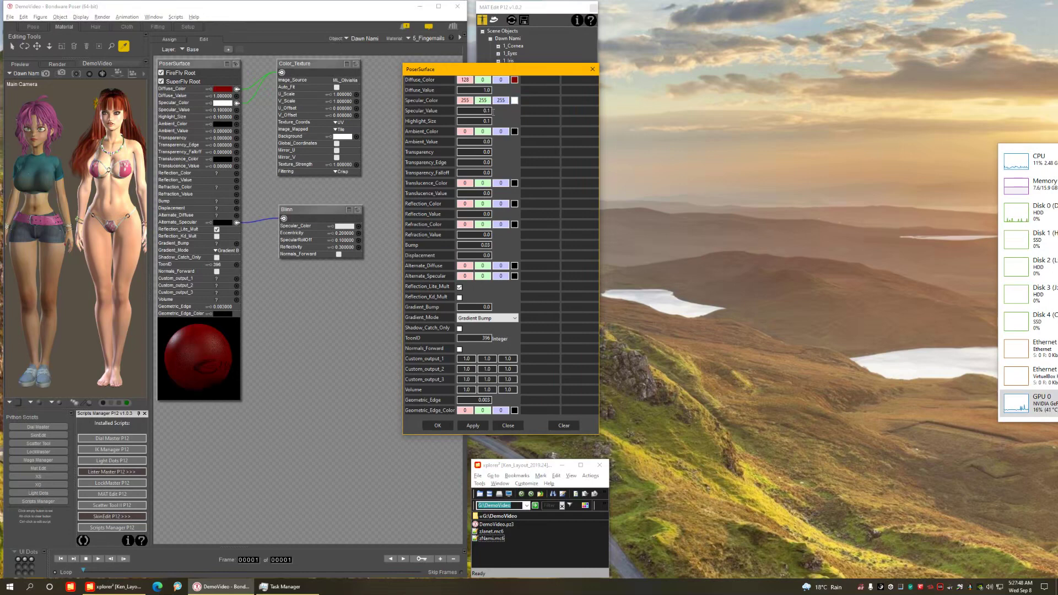
pyautogui.doubleClick(497, 112)
pyautogui.click(435, 112)
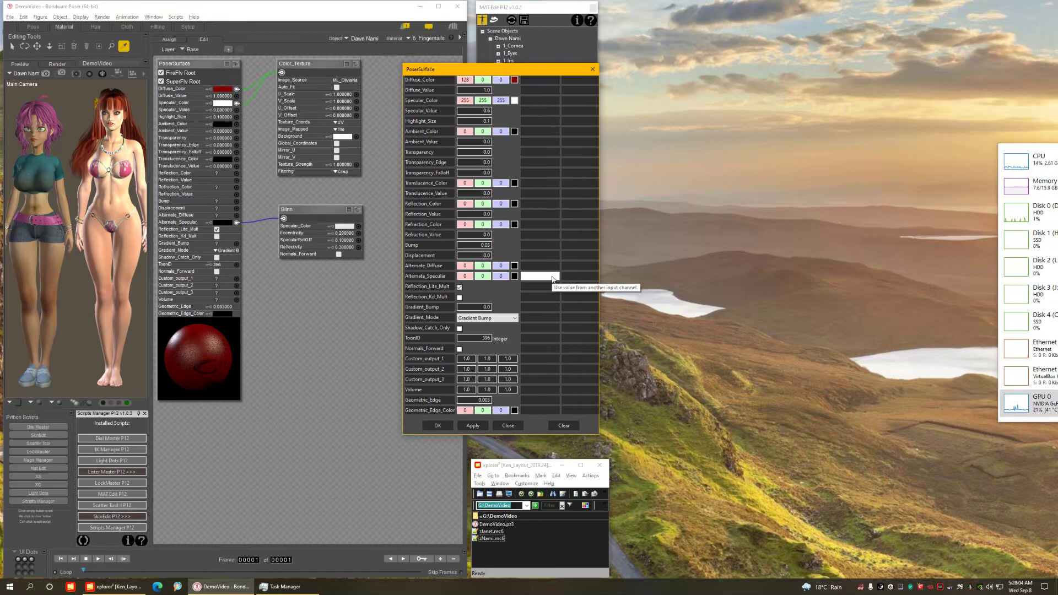
# Disconnect Alternate_Specular on both nail zones and clean up their unused nodes.
pyautogui.click(578, 277)
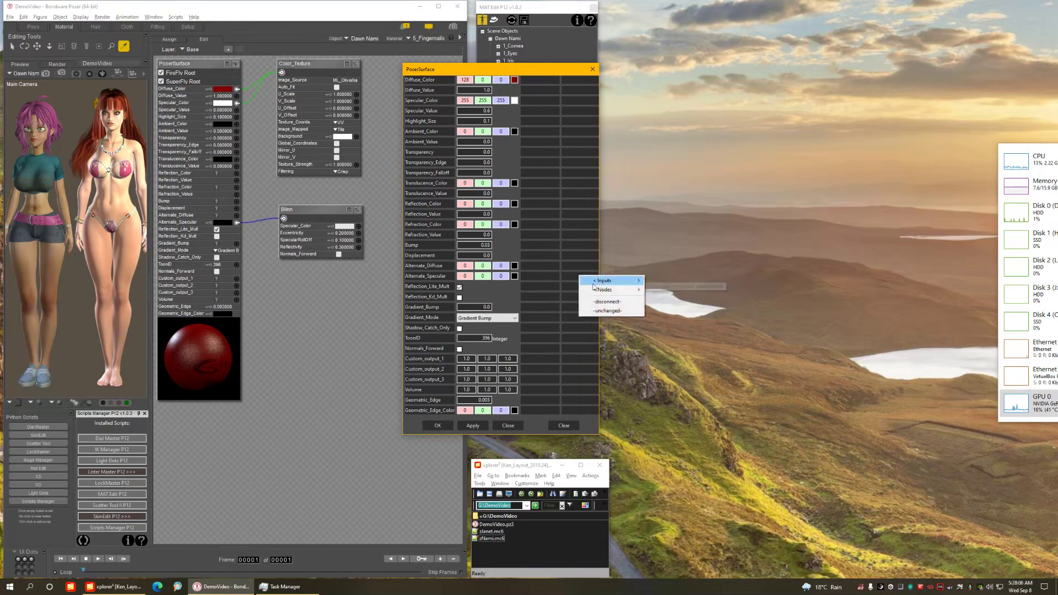
pyautogui.click(615, 302)
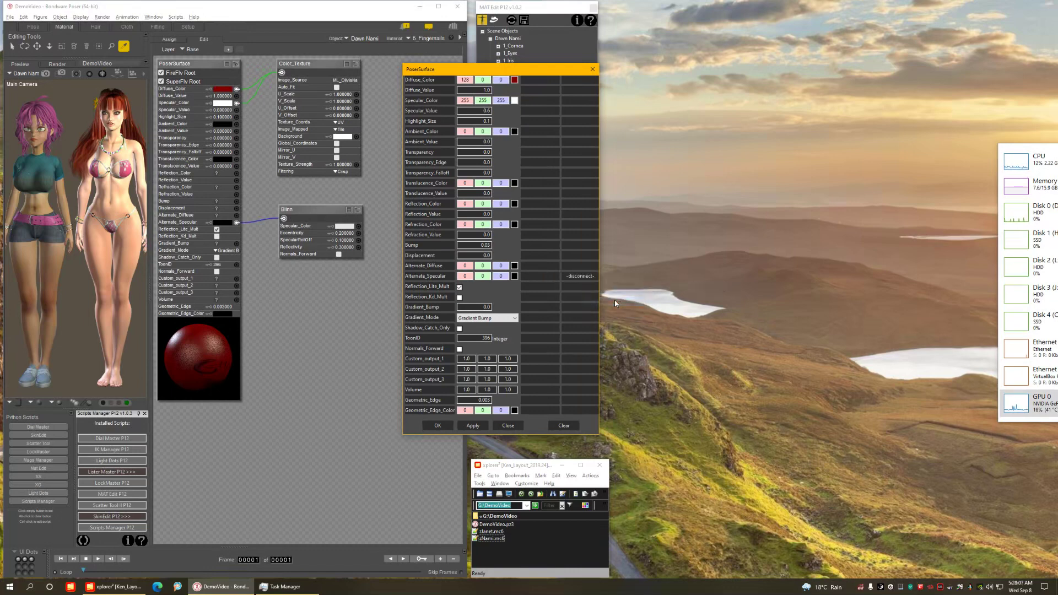
pyautogui.click(429, 276)
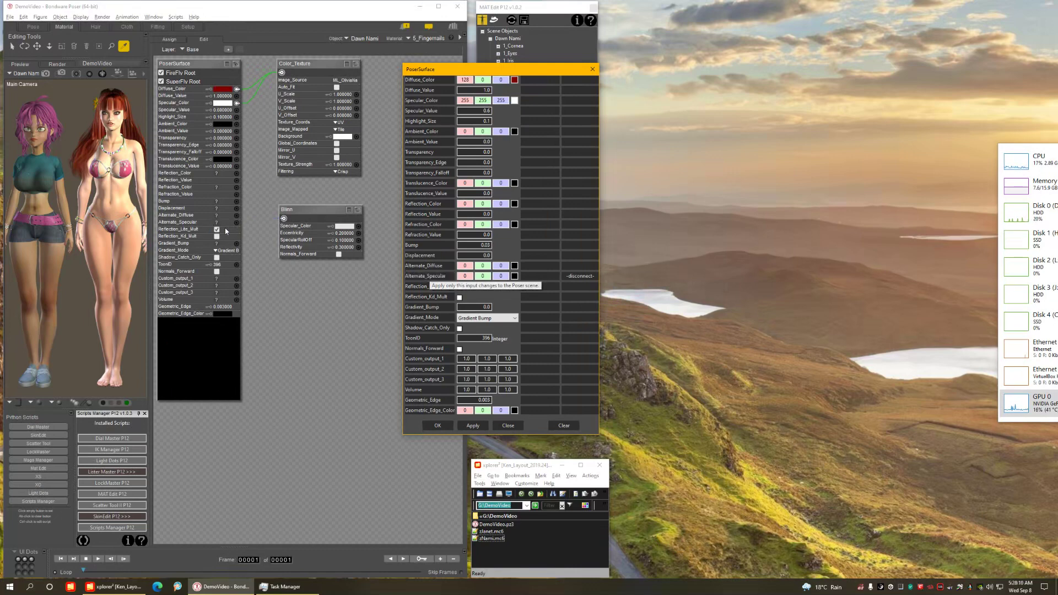
pyautogui.click(592, 69)
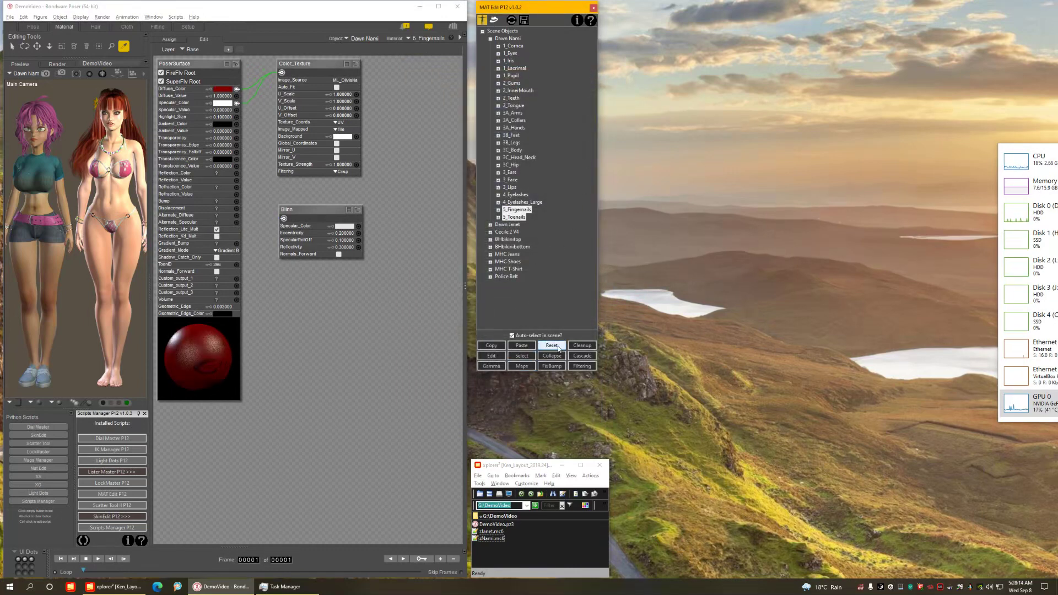
pyautogui.click(582, 346)
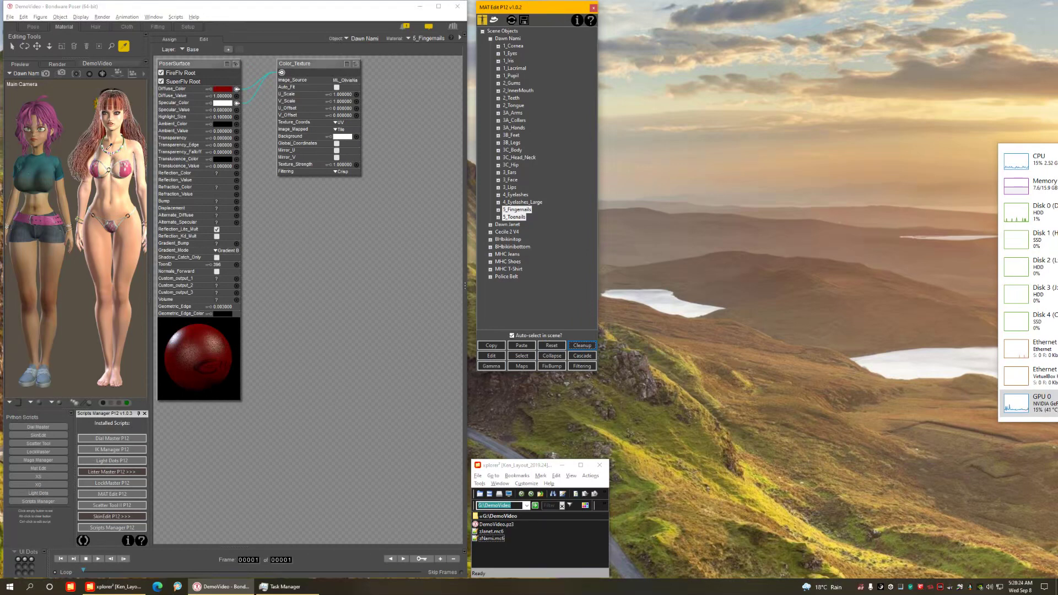
# Switch to the Dawn Janet figure and select its material zones from 2_Gums through 3_Ears.
pyautogui.click(117, 198)
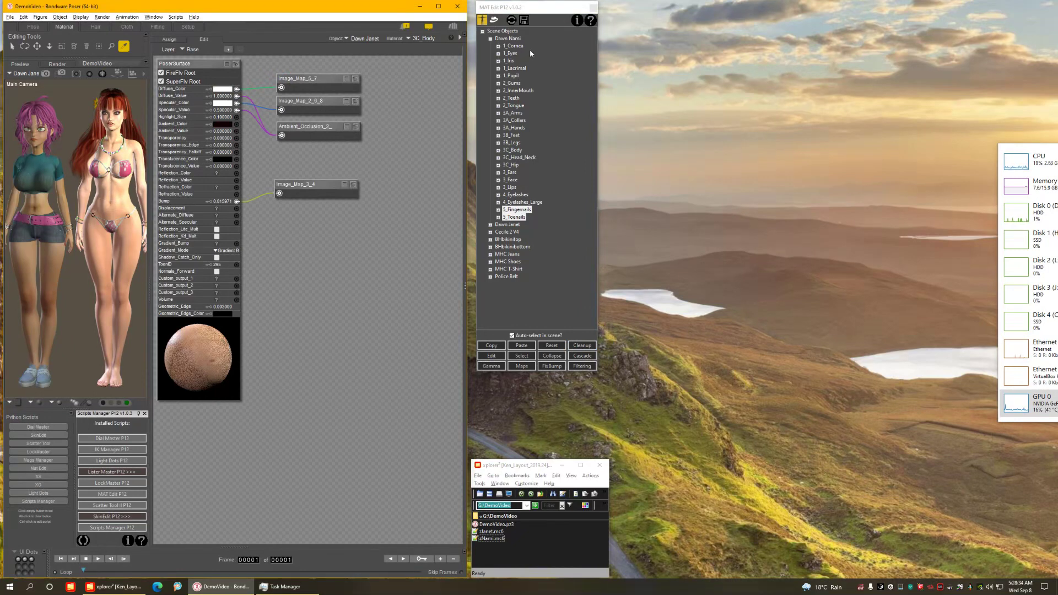
pyautogui.click(489, 40)
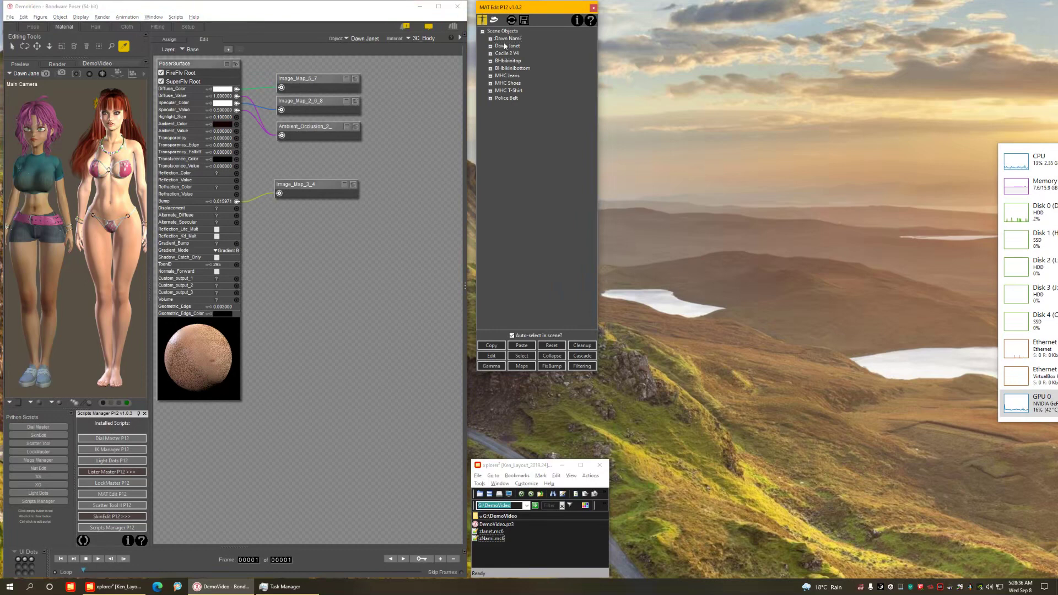
pyautogui.click(505, 46)
pyautogui.rightClick(504, 46)
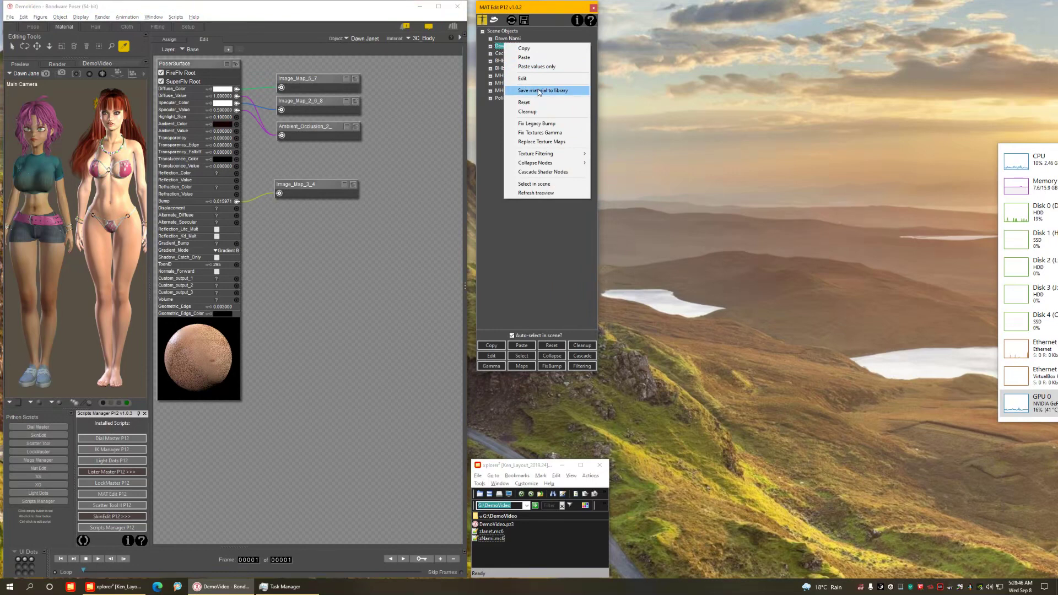
pyautogui.click(490, 46)
pyautogui.click(507, 92)
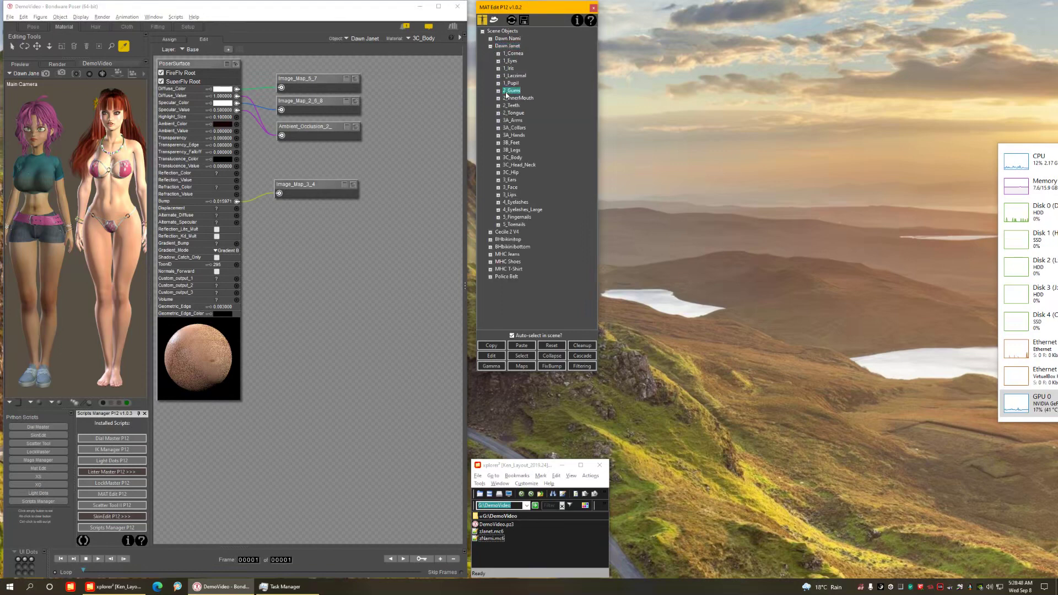
pyautogui.moveTo(506, 93); pyautogui.dragTo(503, 183)
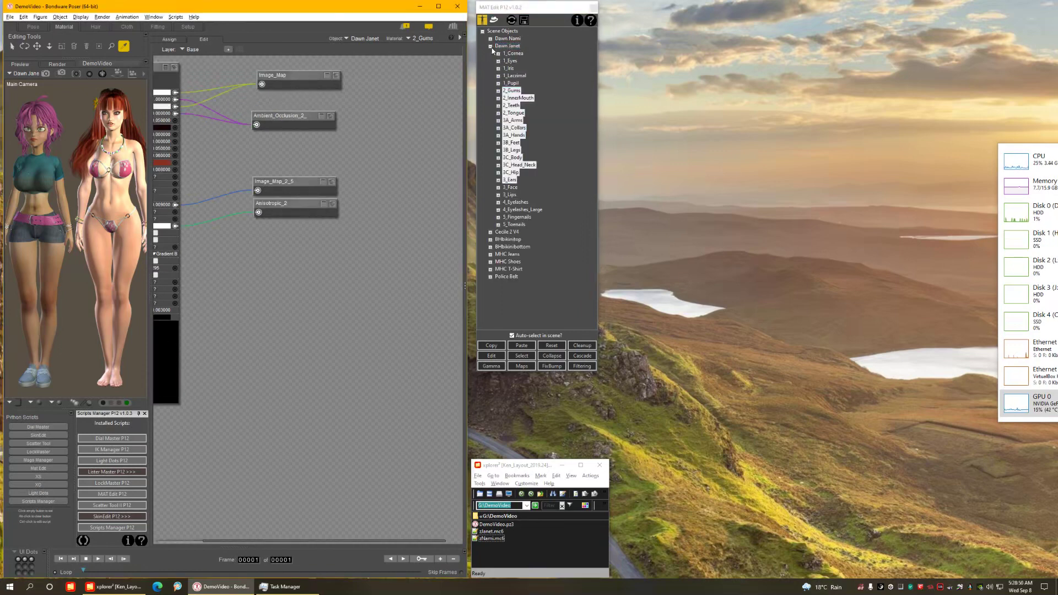
pyautogui.doubleClick(509, 46)
pyautogui.rightClick(510, 47)
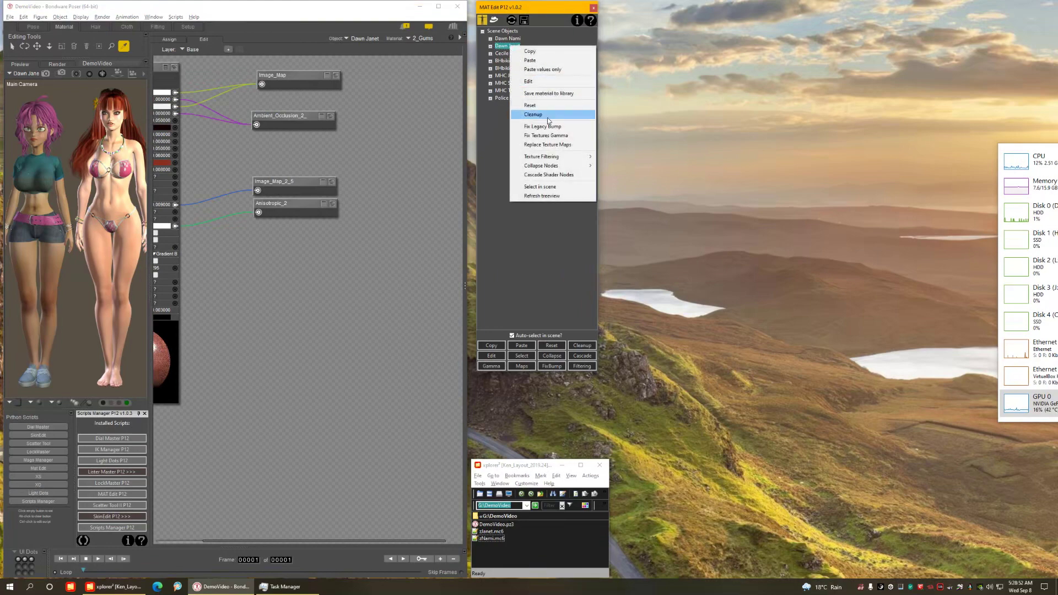
pyautogui.click(553, 93)
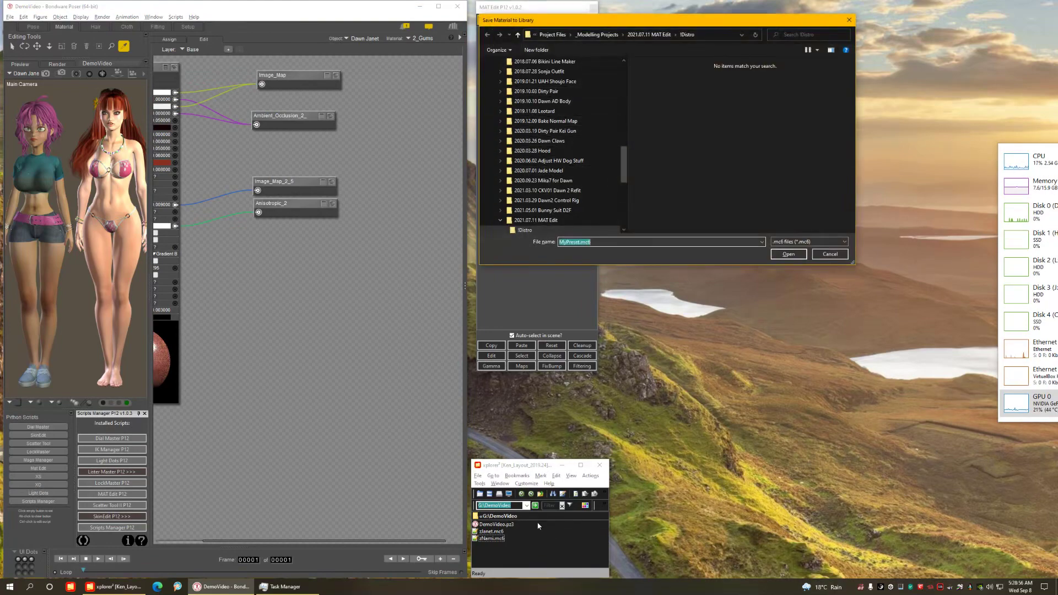
pyautogui.moveTo(520, 506); pyautogui.dragTo(418, 498)
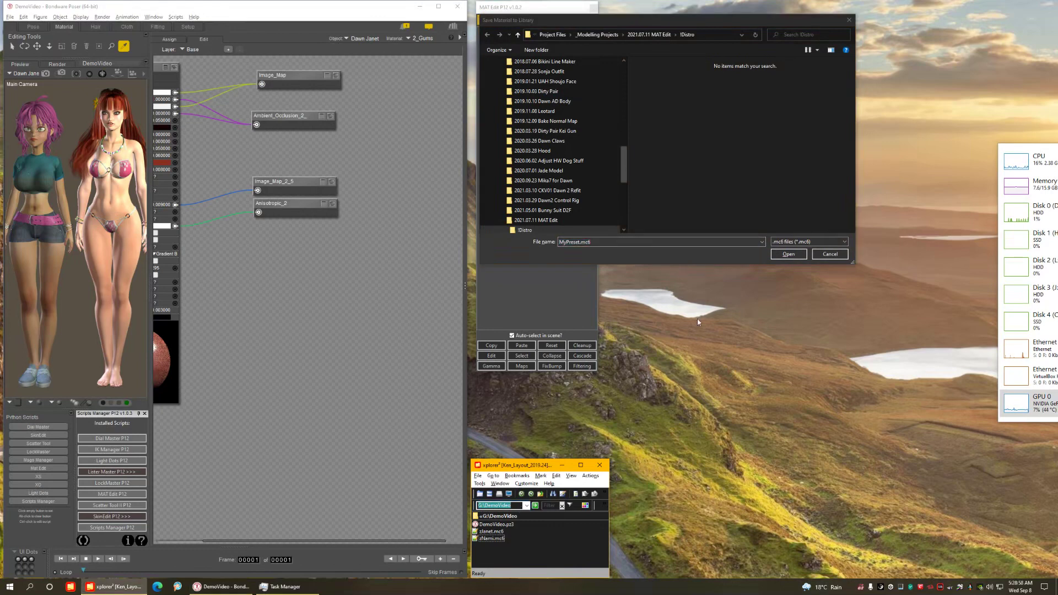
pyautogui.click(611, 243)
pyautogui.hotkey('ctrl', 'a')
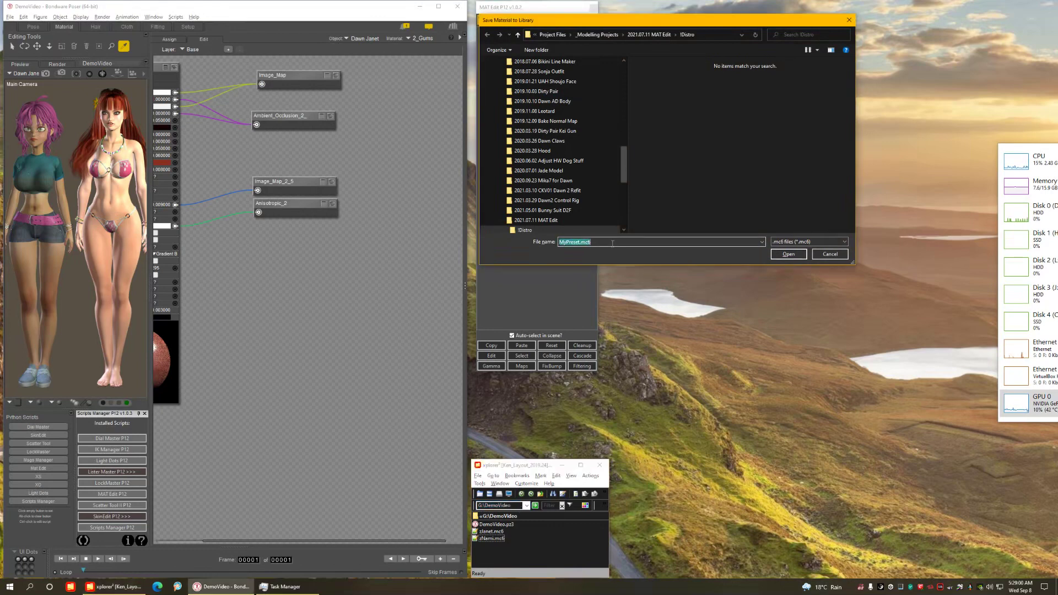
pyautogui.hotkey('ctrl', 'v')
pyautogui.press('Return')
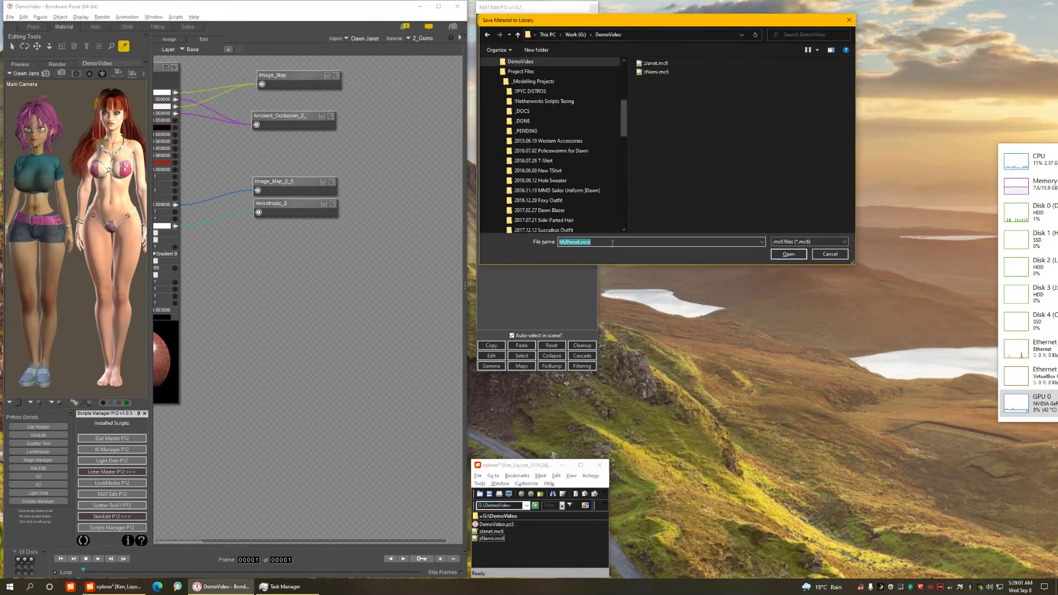
pyautogui.doubleClick(654, 64)
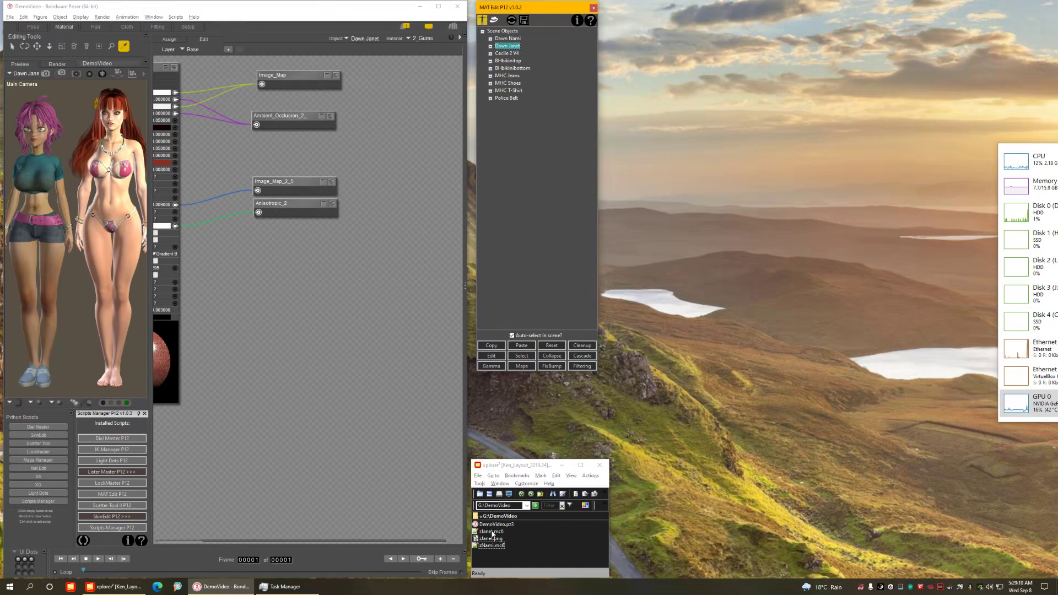
pyautogui.click(502, 533)
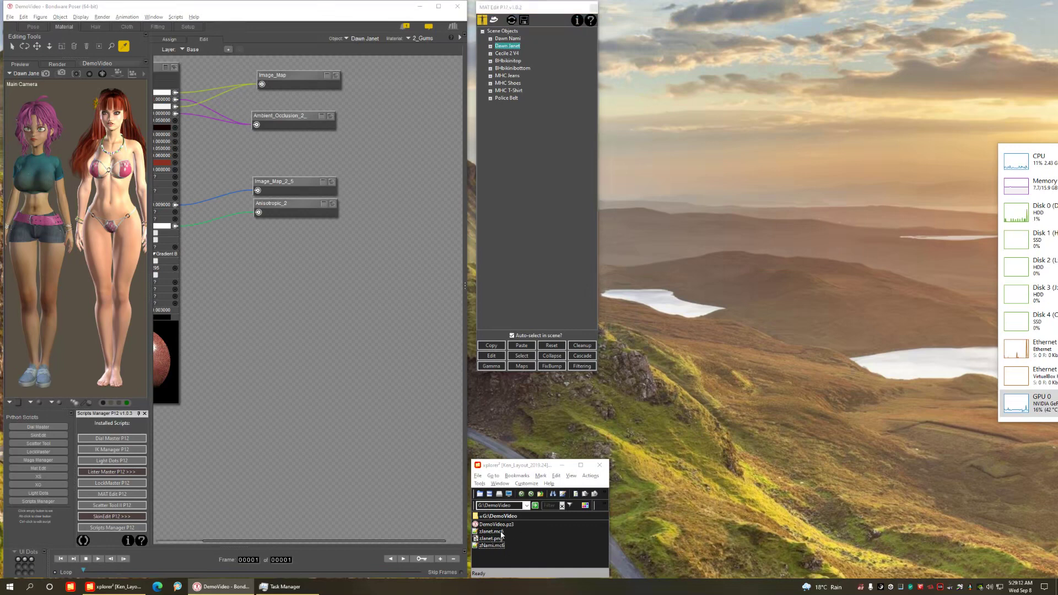
pyautogui.click(497, 539)
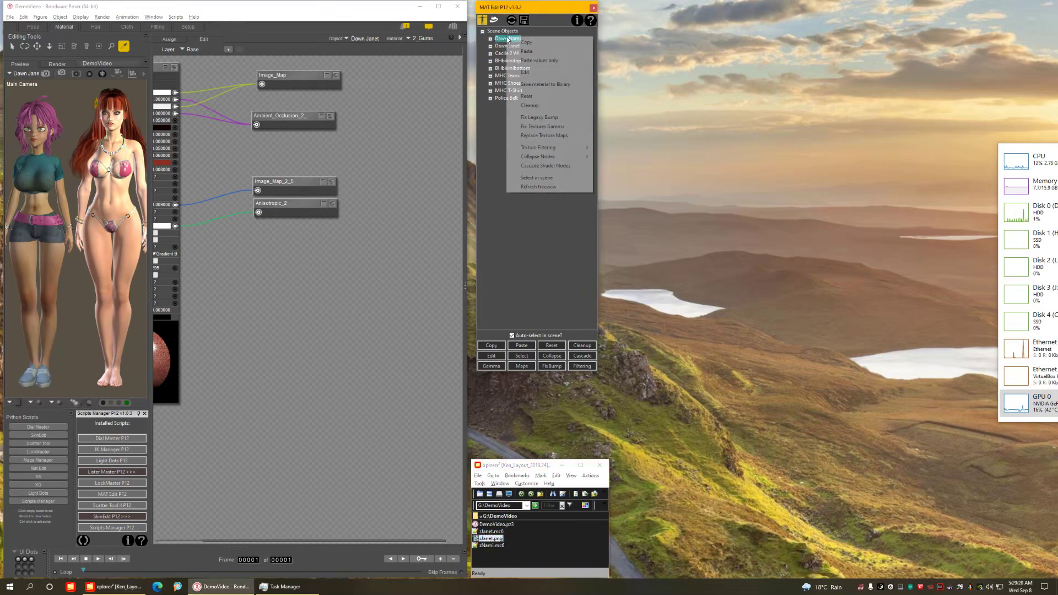
# Copy all of Dawn Nami's materials and paste them onto the whole Dawn Janet figure.
pyautogui.rightClick(507, 38)
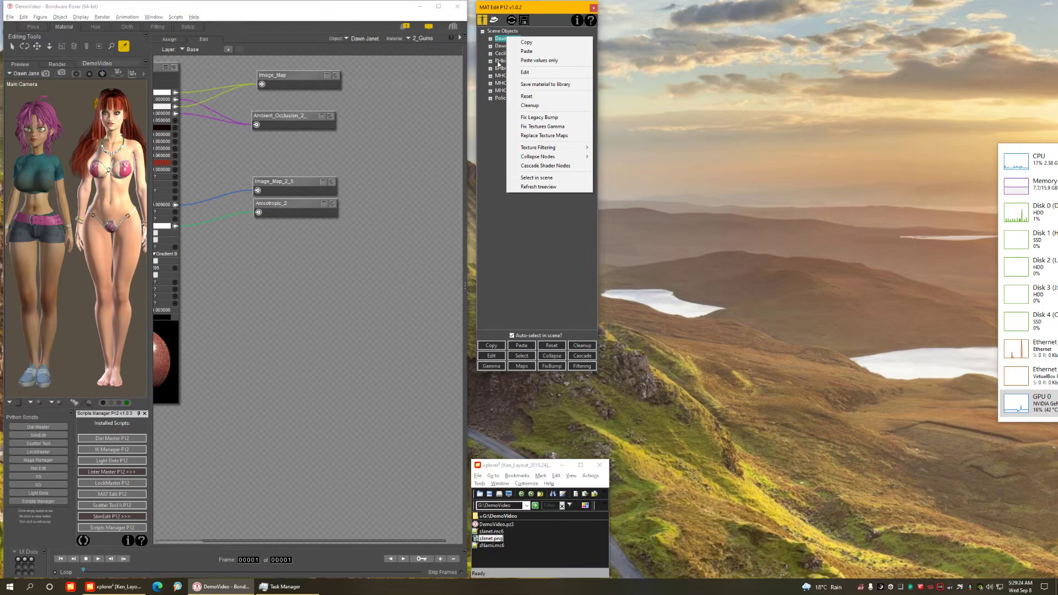
pyautogui.click(536, 43)
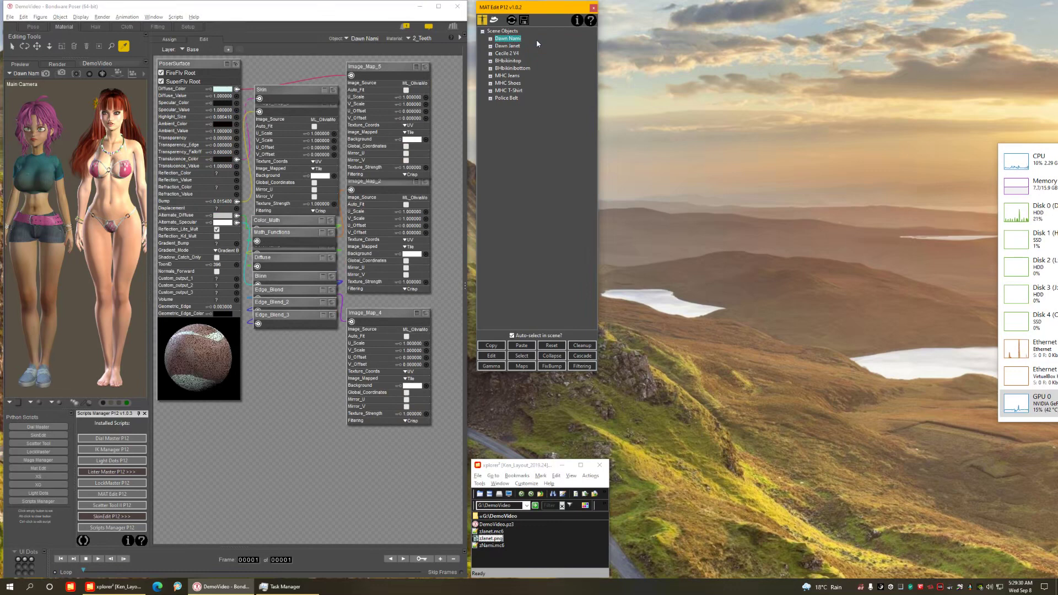
pyautogui.click(491, 38)
pyautogui.click(490, 38)
pyautogui.click(508, 46)
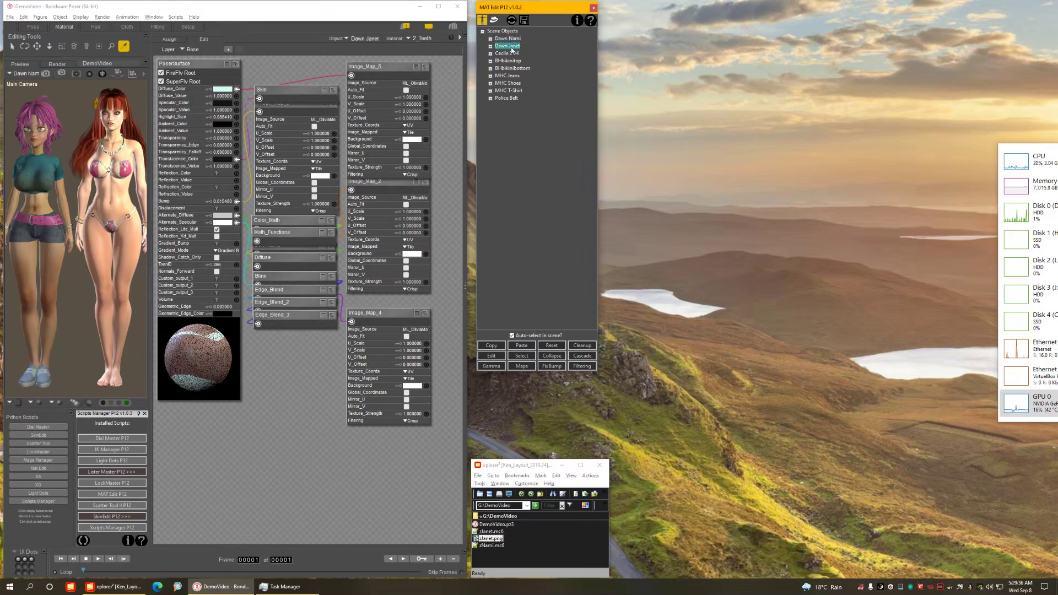
pyautogui.rightClick(512, 49)
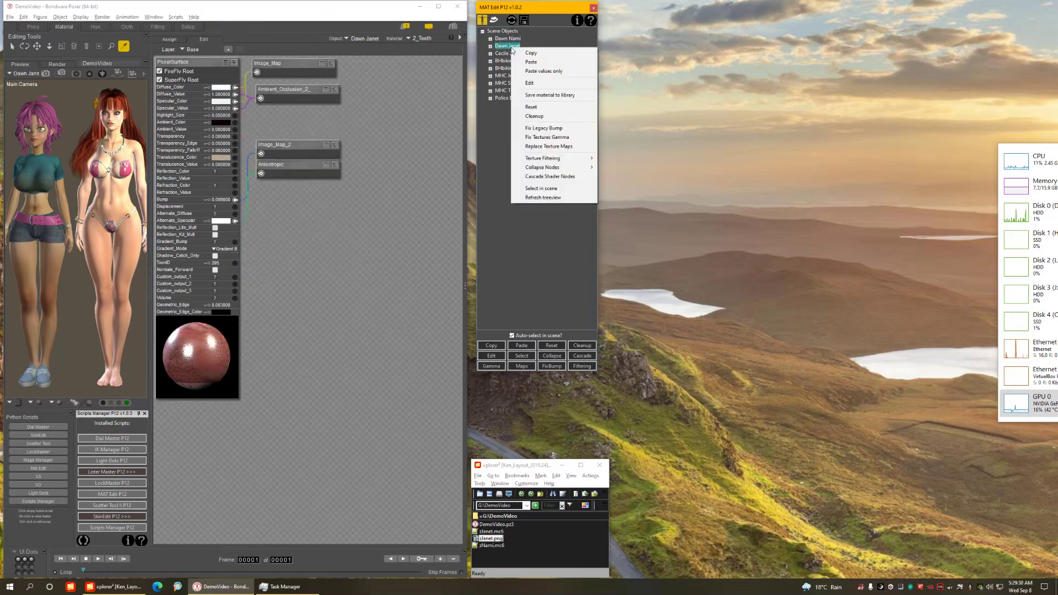
pyautogui.click(547, 65)
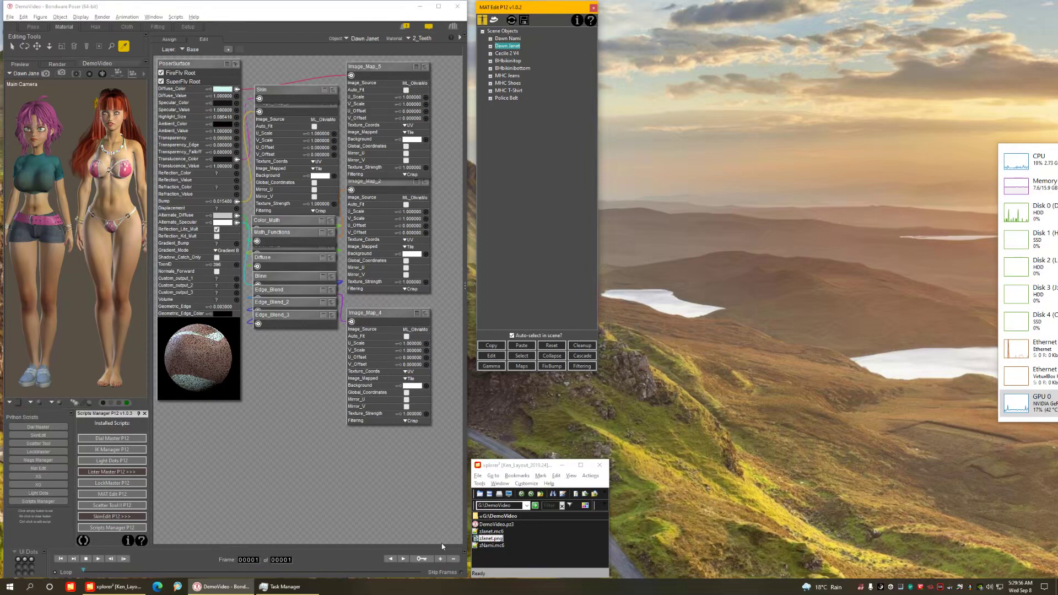
# Restore Dawn Janet's materials by applying the saved zJanet.mc6 file to her figure.
pyautogui.click(492, 531)
pyautogui.moveTo(352, 448); pyautogui.dragTo(110, 196)
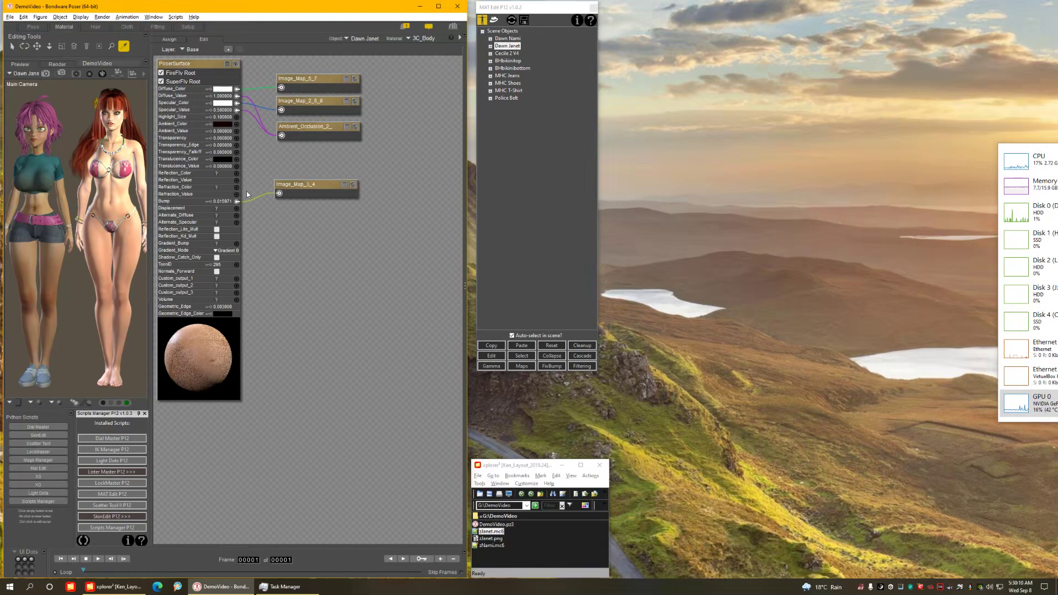
# Copy the materials of Dawn Nami's zones from 3A_Arms through 3_Lips.
pyautogui.click(490, 39)
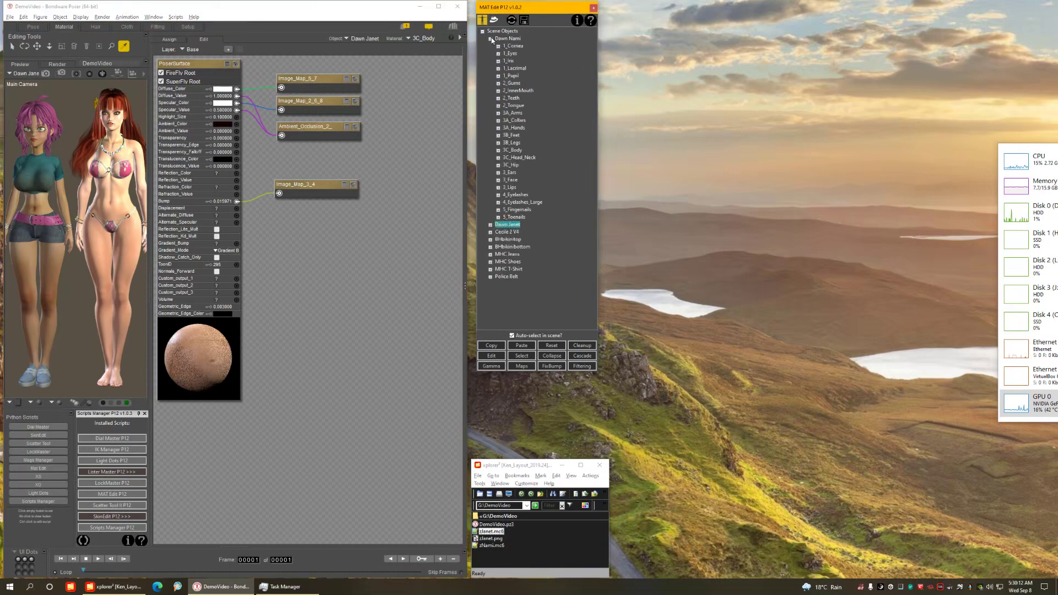
pyautogui.click(513, 112)
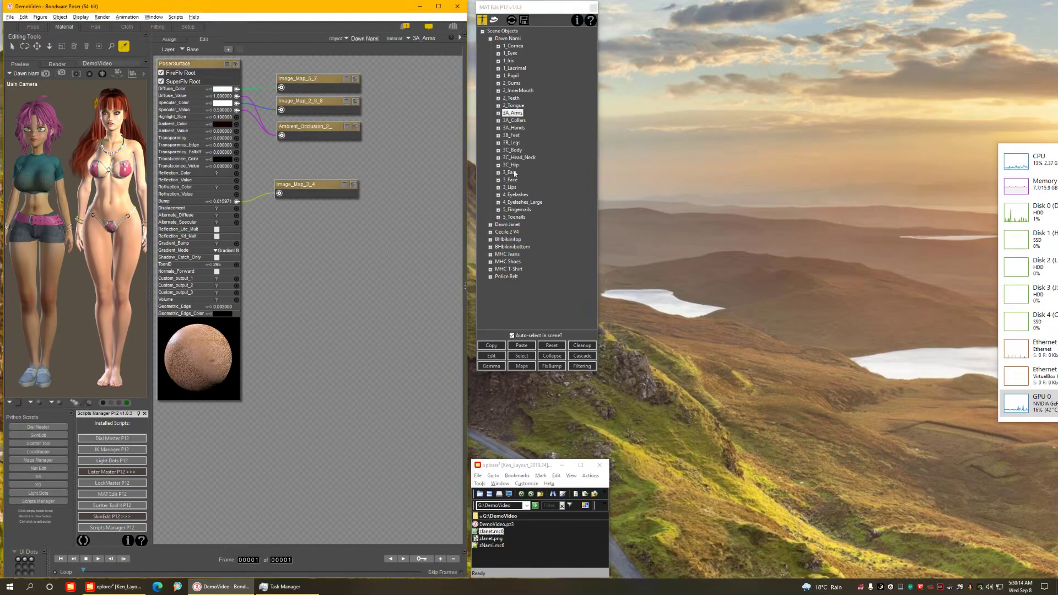
pyautogui.keyDown('shift'); pyautogui.click(512, 187); pyautogui.keyUp('shift')
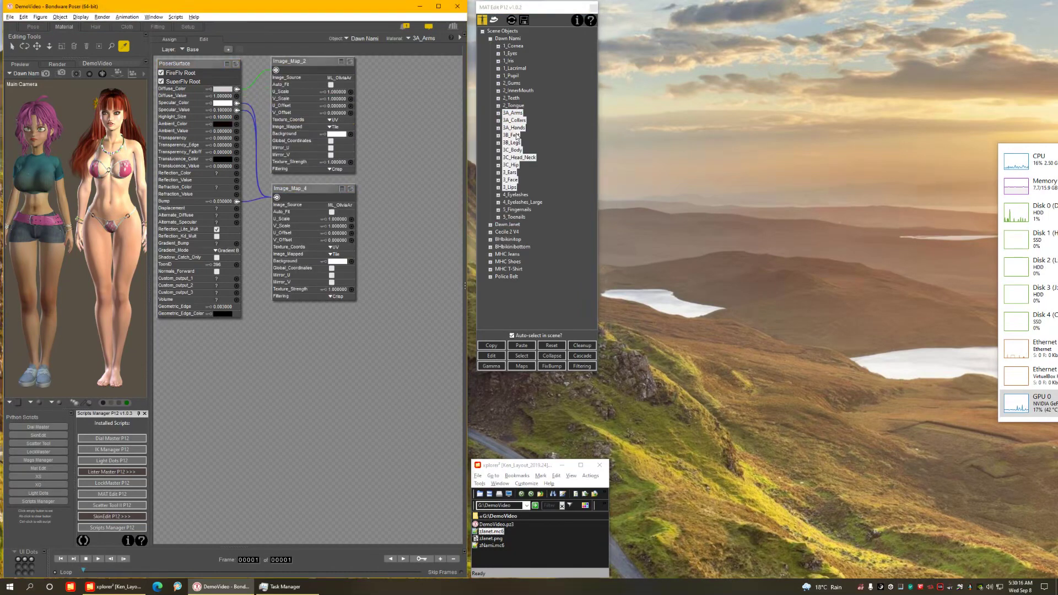
pyautogui.rightClick(514, 128)
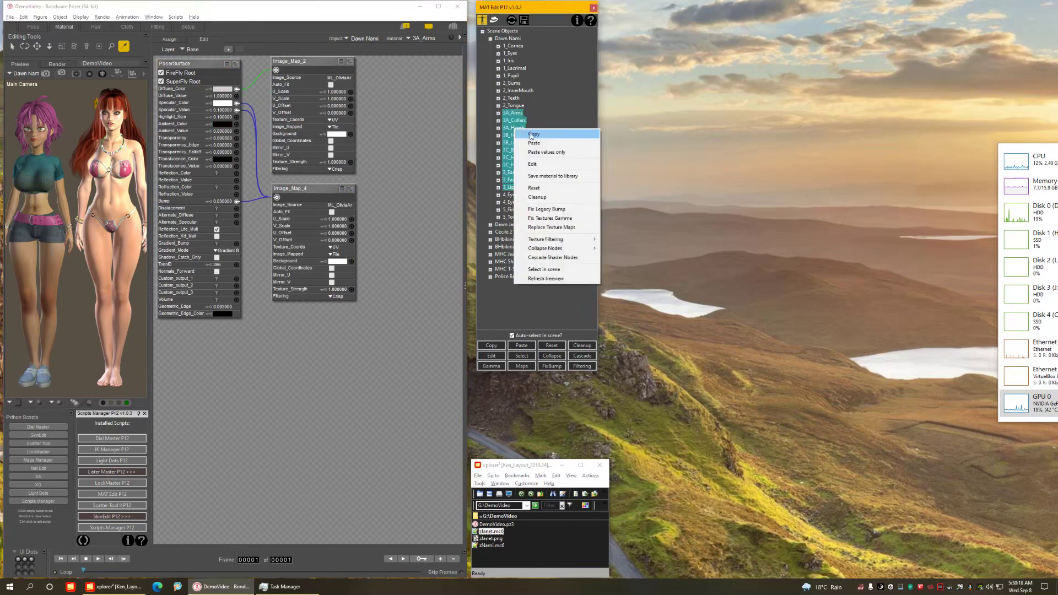
pyautogui.click(529, 134)
pyautogui.click(490, 39)
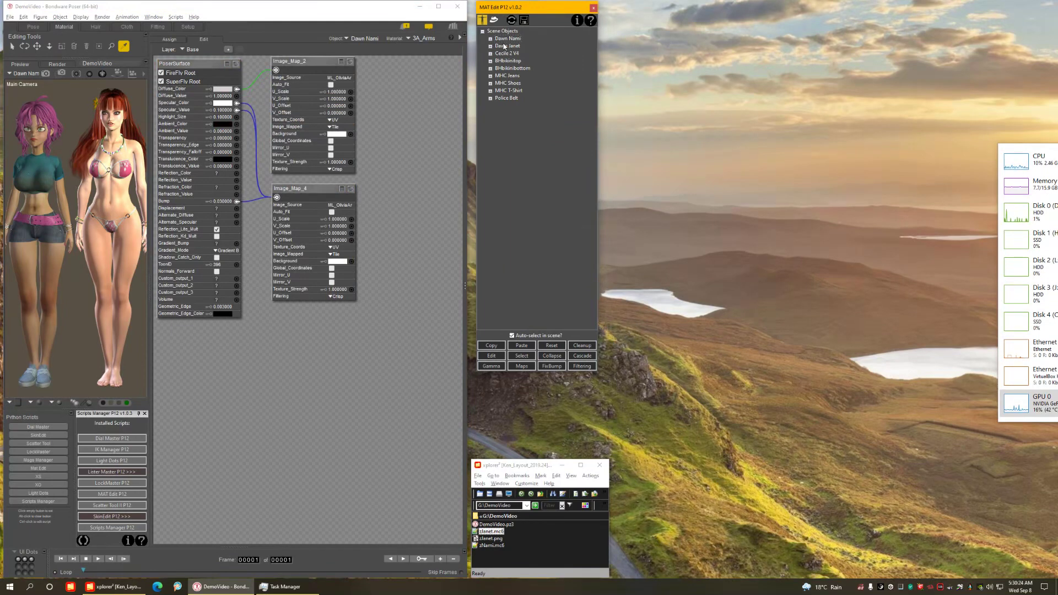
# Paste the copied skin zone materials onto the whole Dawn Janet figure.
pyautogui.click(504, 46)
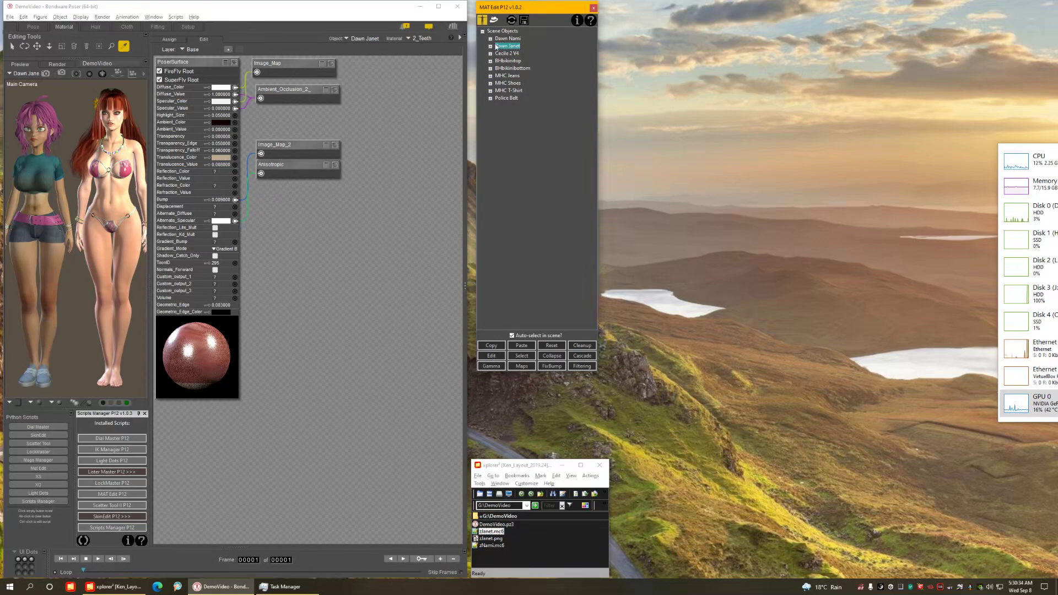
pyautogui.click(491, 46)
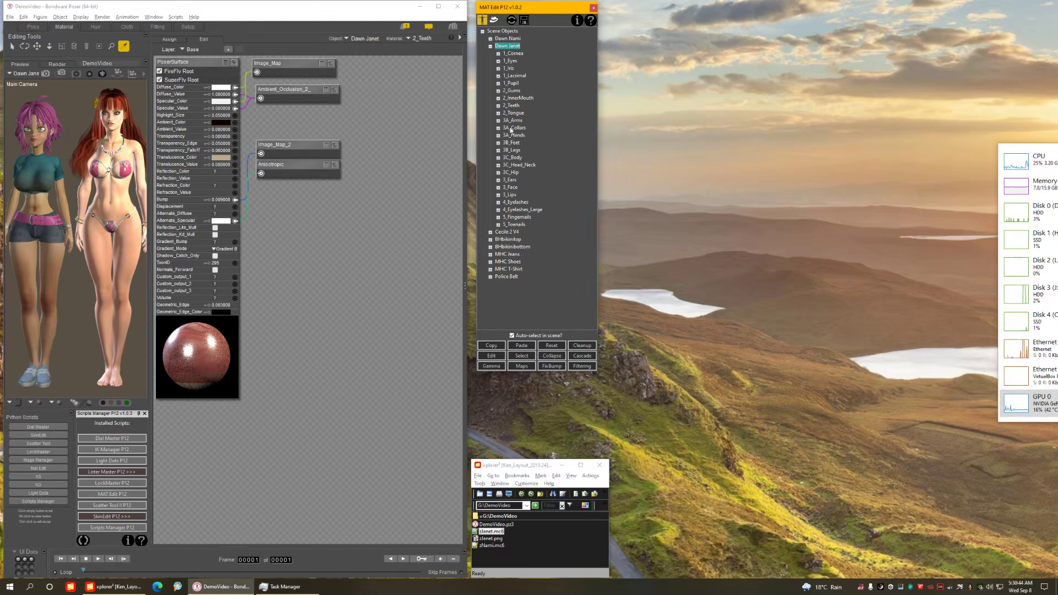
pyautogui.rightClick(514, 47)
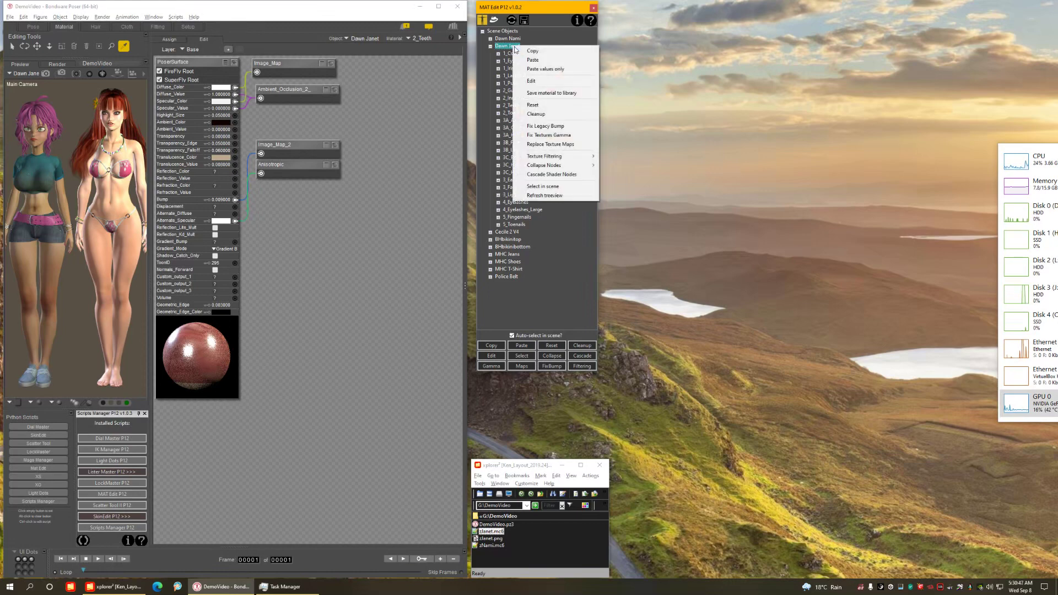
pyautogui.click(564, 61)
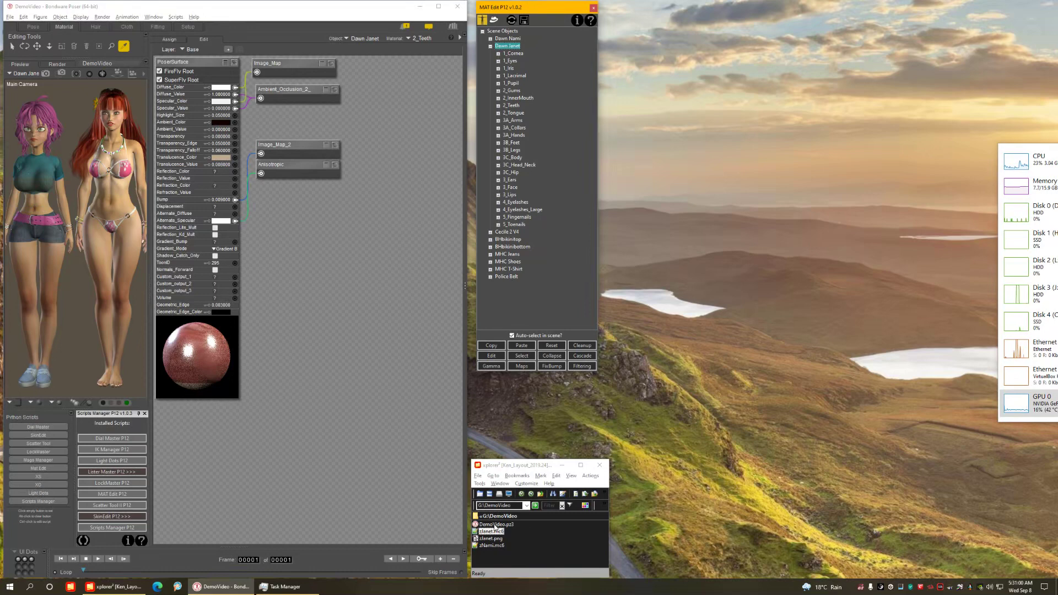
# Reapply zJanet.mc6 to the Dawn Janet figure to bring back her own skin materials.
pyautogui.moveTo(497, 533); pyautogui.dragTo(114, 196)
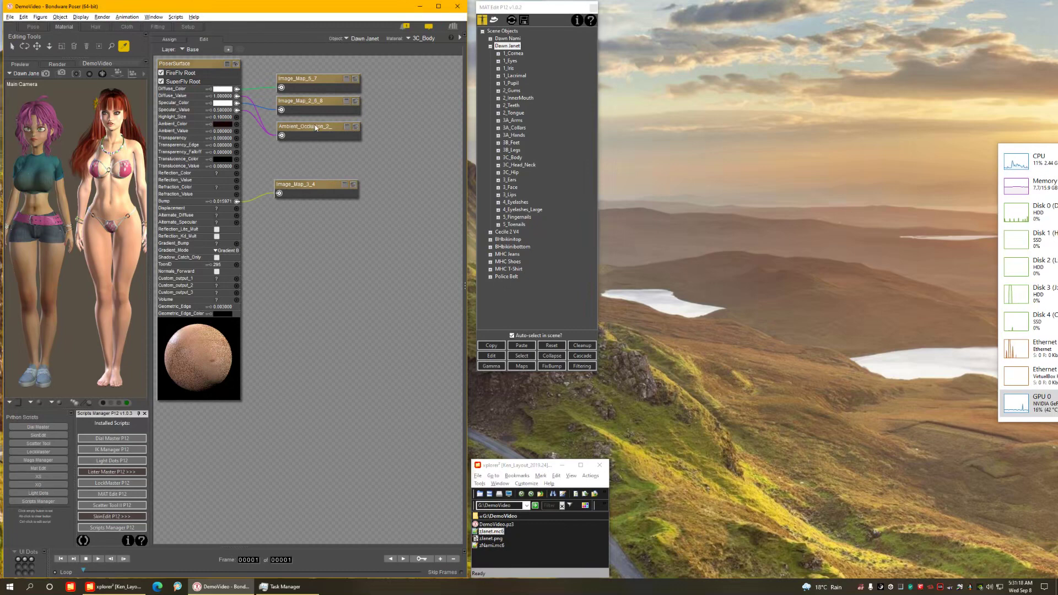
pyautogui.moveTo(315, 124)
pyautogui.mouseDown(button='middle')
pyautogui.moveTo(341, 128)
pyautogui.moveTo(315, 127)
pyautogui.mouseUp(button='middle')
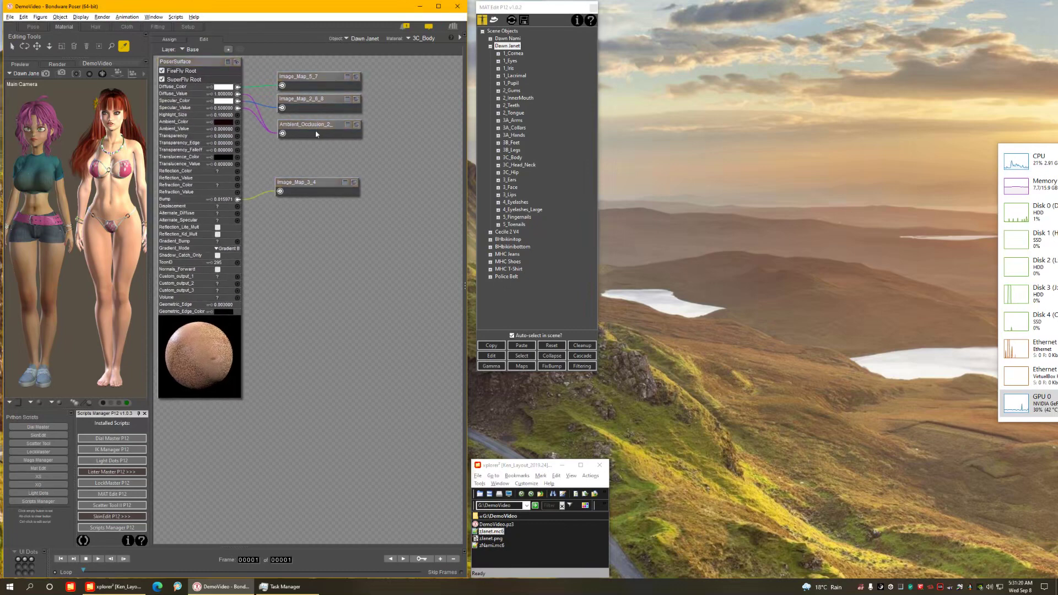
pyautogui.moveTo(315, 126)
pyautogui.mouseDown()
pyautogui.moveTo(359, 143)
pyautogui.moveTo(308, 131)
pyautogui.mouseUp()
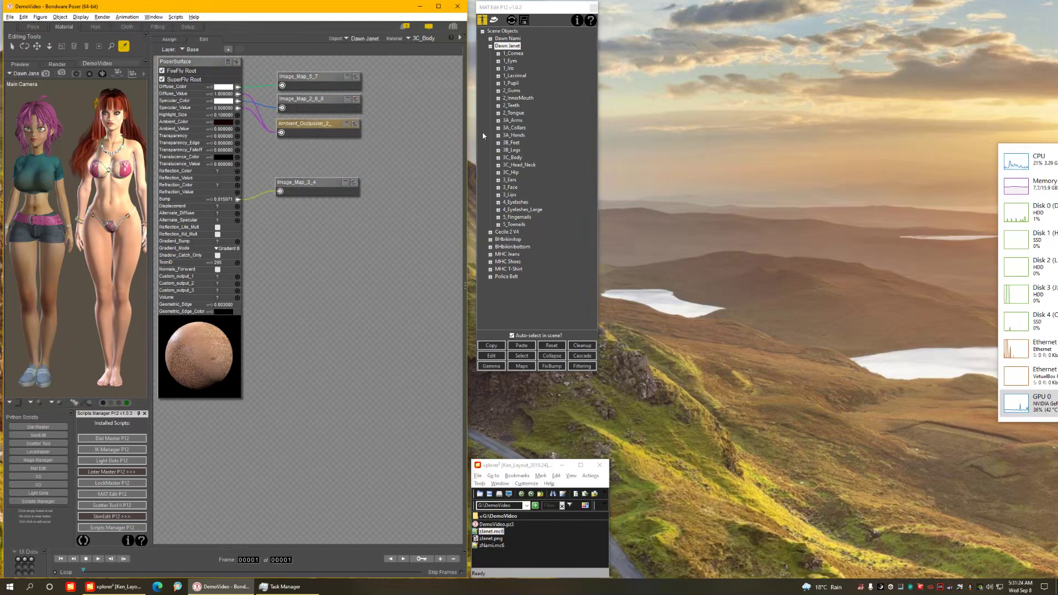
# Open Dawn Janet's zones from 3A_Arms through 3_Lips for joint editing and set Diffuse_Color to (224, 216, 216).
pyautogui.click(518, 120)
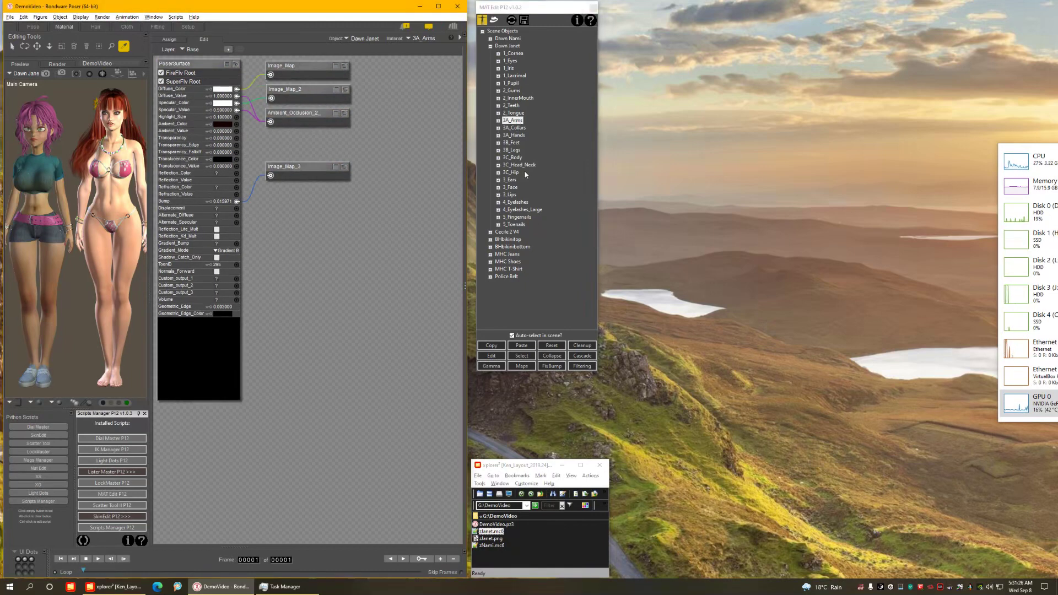
pyautogui.keyDown('shift'); pyautogui.click(512, 196); pyautogui.keyUp('shift')
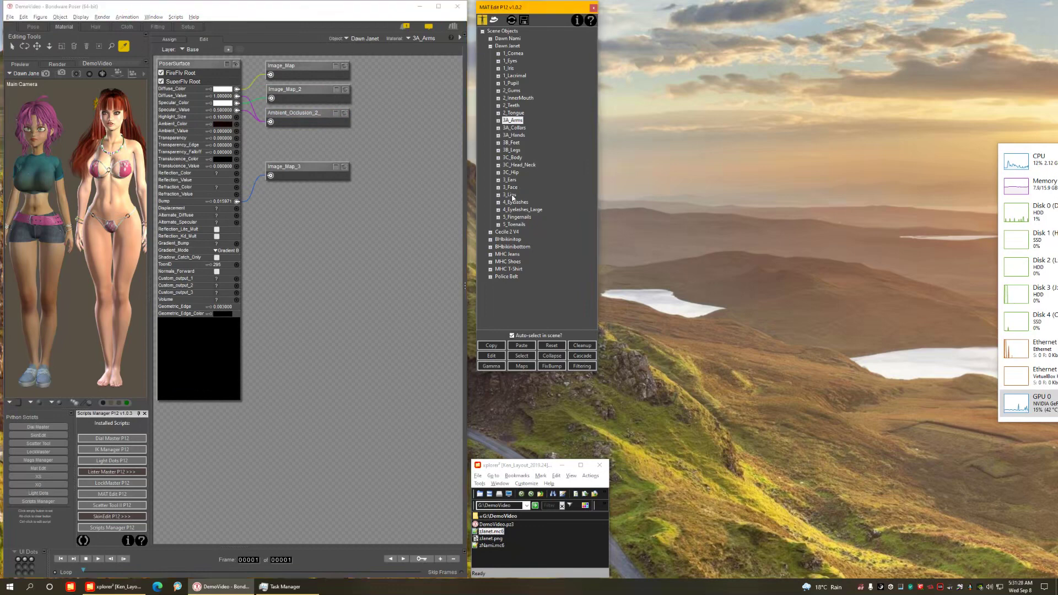
pyautogui.rightClick(511, 146)
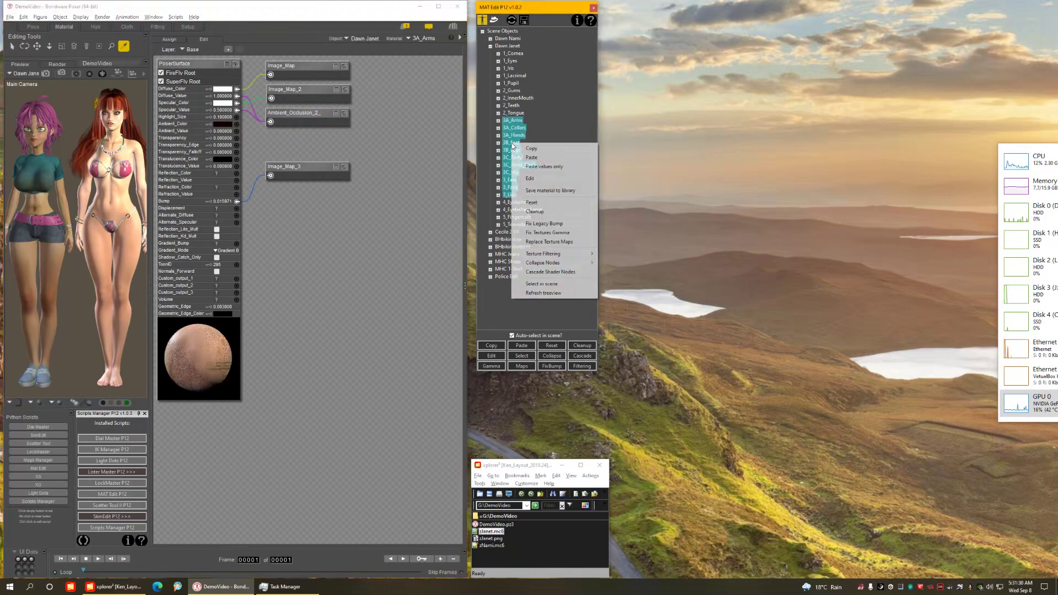
pyautogui.click(534, 178)
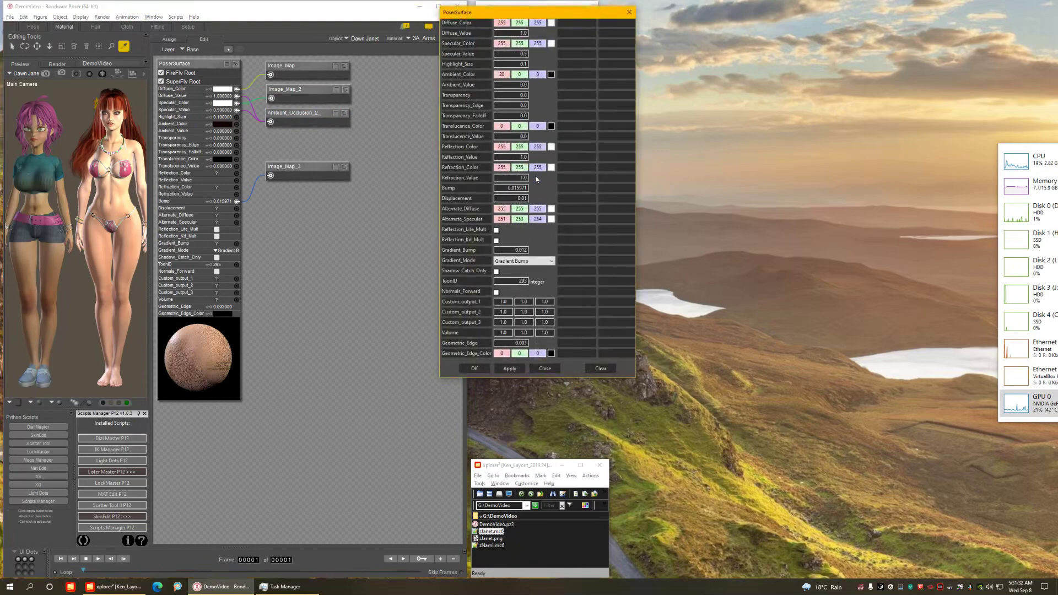
pyautogui.click(551, 22)
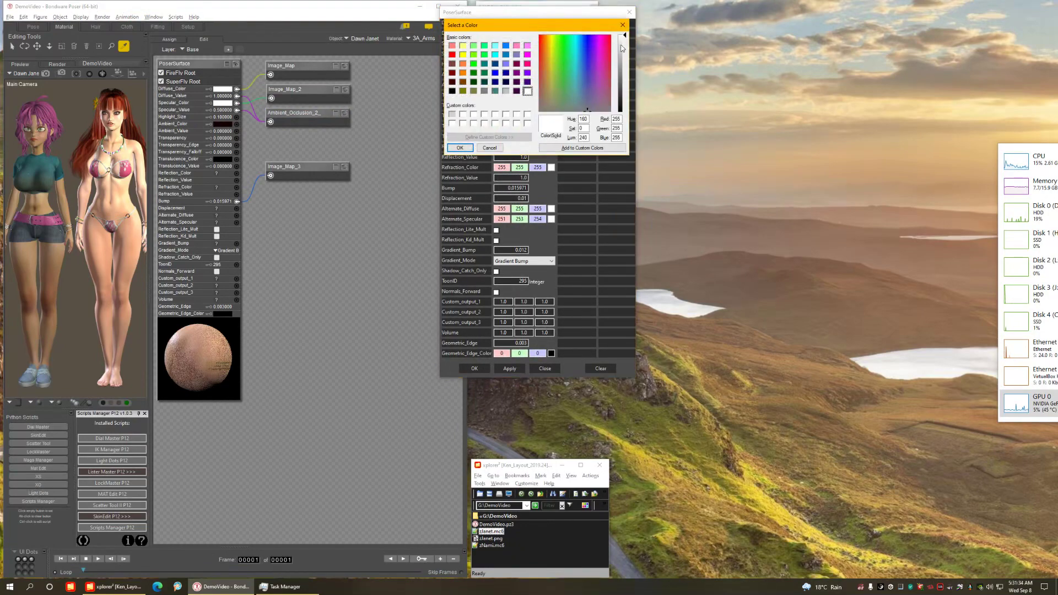
pyautogui.click(539, 98)
pyautogui.moveTo(624, 40); pyautogui.dragTo(624, 48)
pyautogui.click(470, 146)
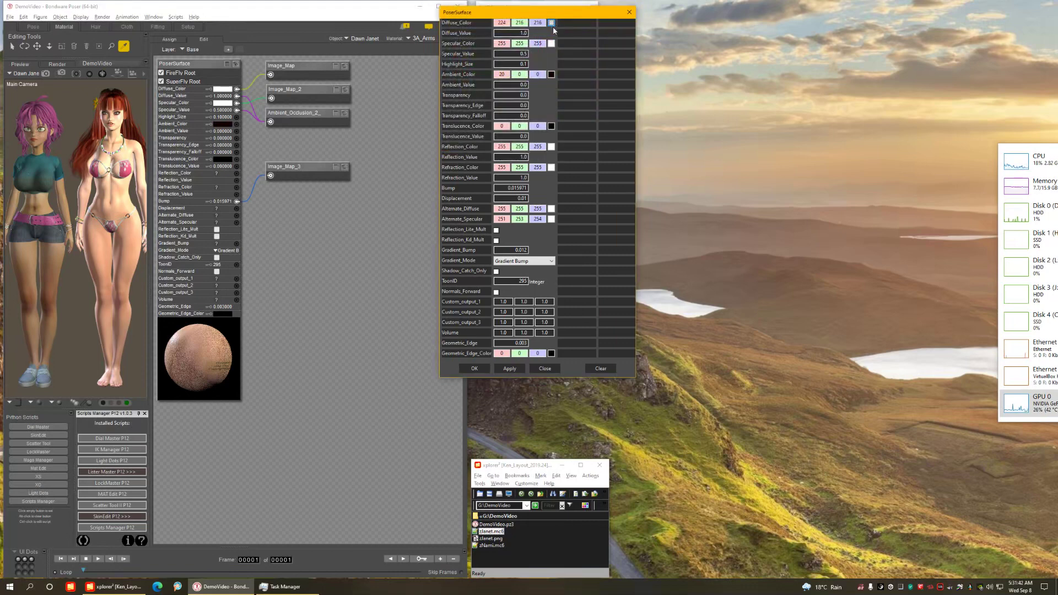
# Set Specular_Value to 0.1 and Ambient_Color to black (0, 0, 0) for the selected Dawn Janet skin zones.
pyautogui.click(521, 53)
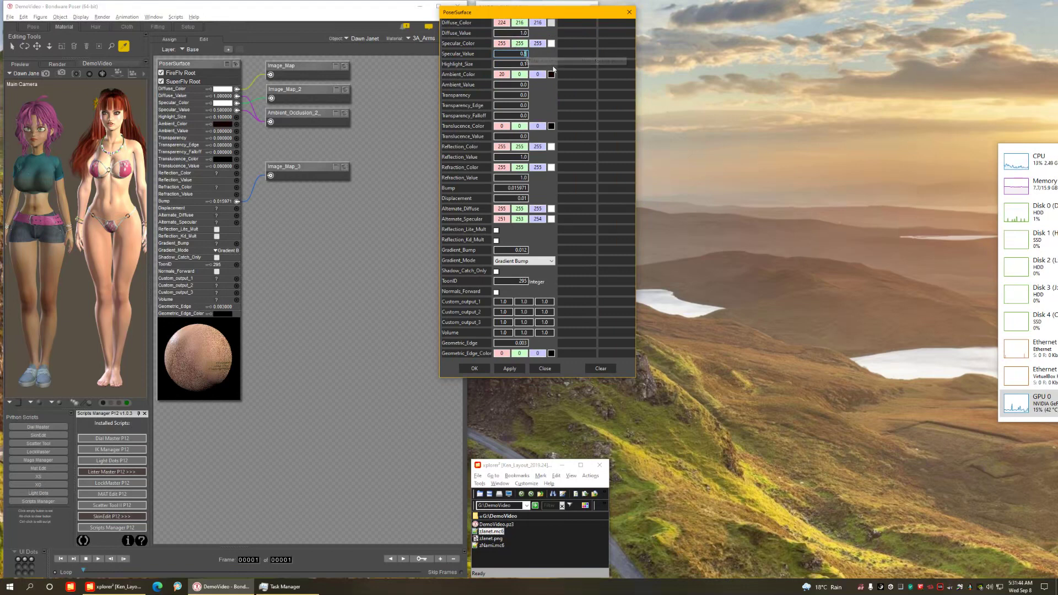
pyautogui.write('1')
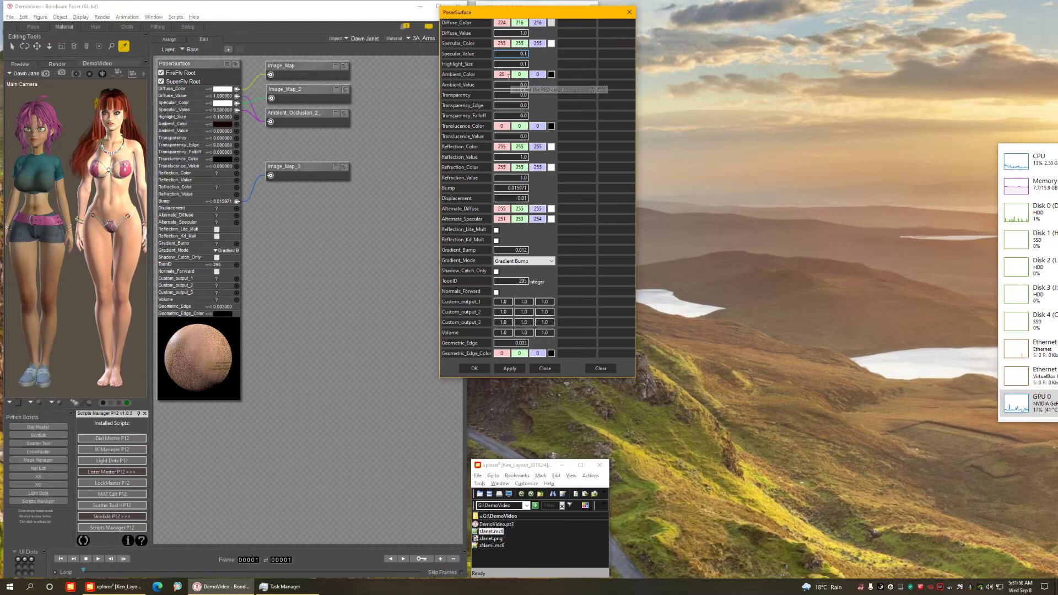
pyautogui.click(551, 74)
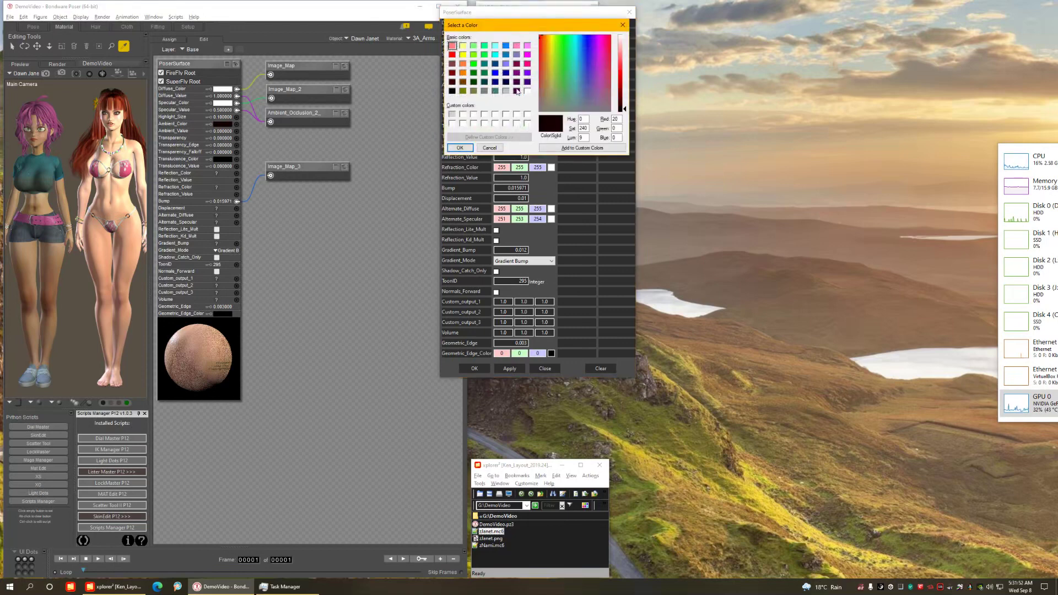
pyautogui.click(451, 91)
pyautogui.click(460, 148)
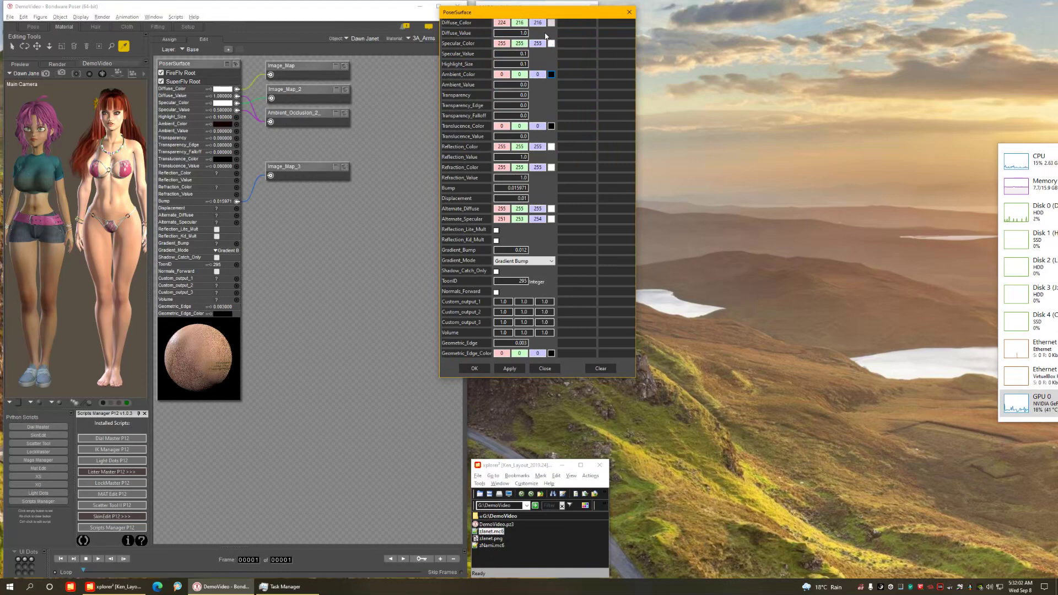
# Disconnect the nodes from Diffuse_Value and Specular_Value on the selected Dawn Janet zones and clean up the unused nodes.
pyautogui.click(621, 34)
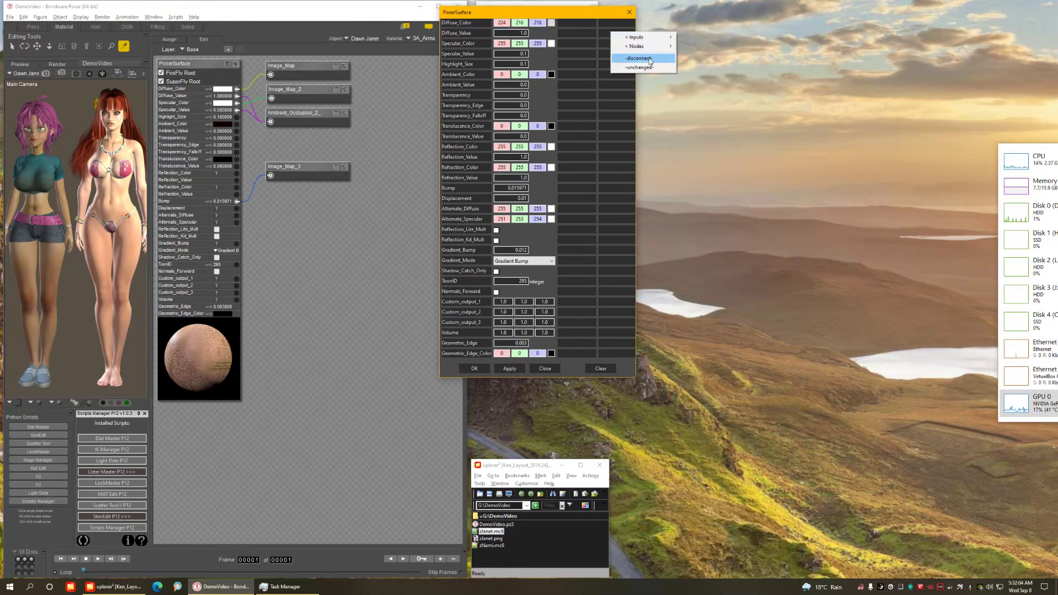
pyautogui.click(639, 58)
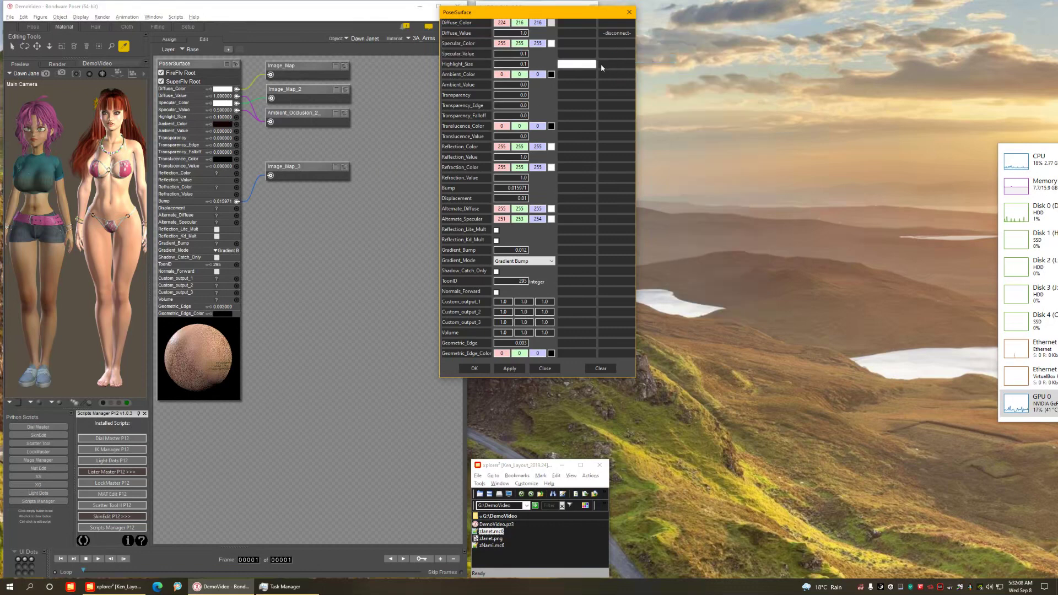
pyautogui.click(625, 57)
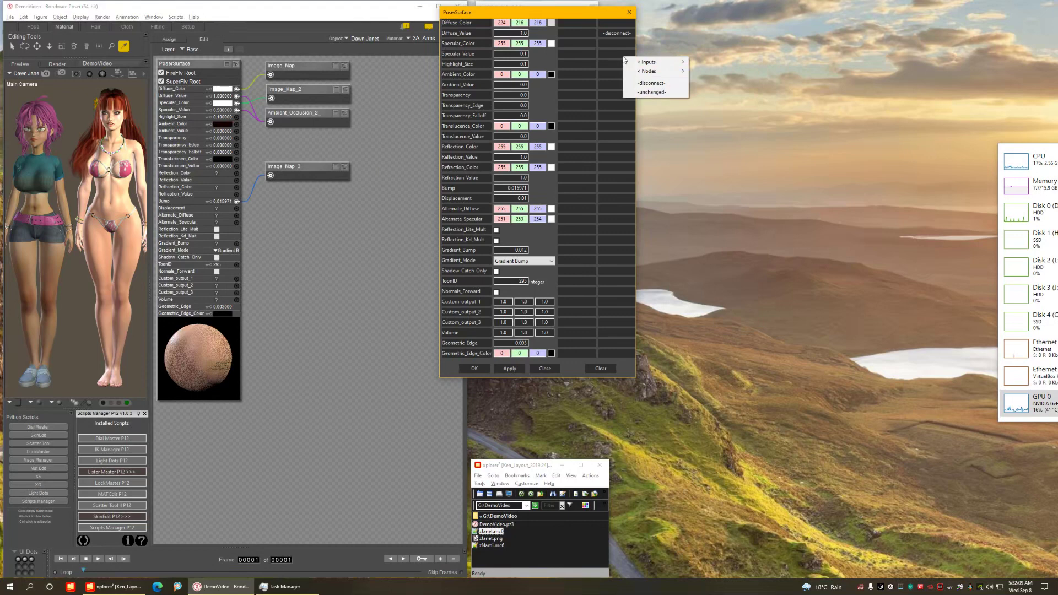
pyautogui.click(661, 84)
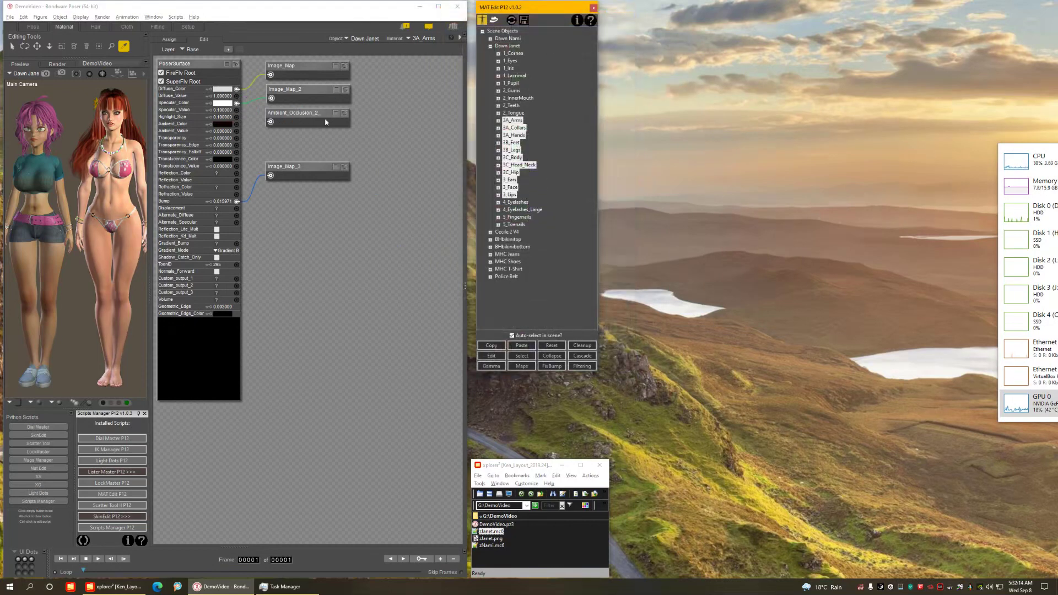
pyautogui.click(584, 347)
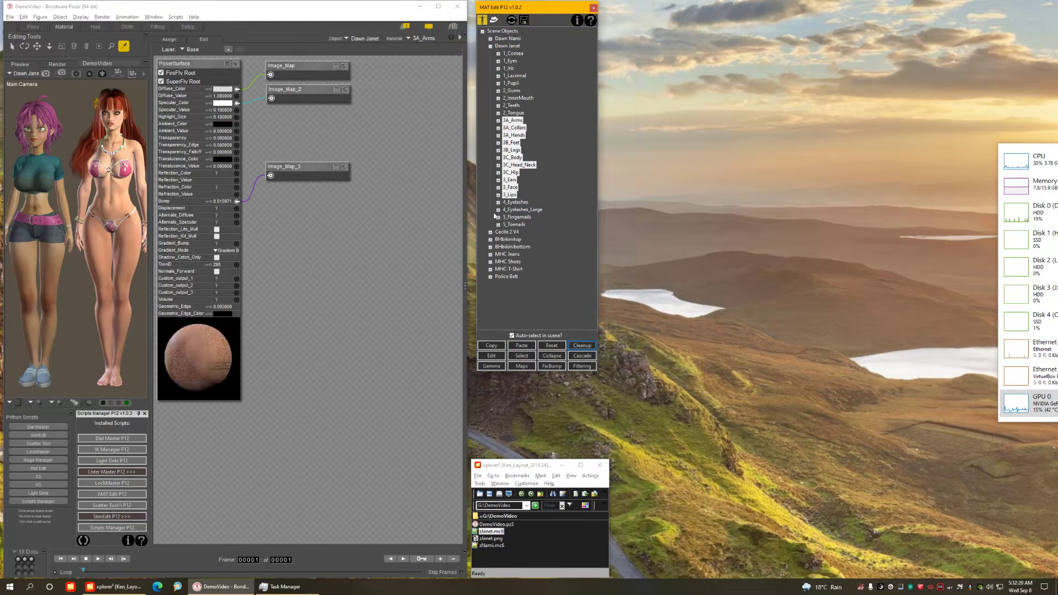
# Reopen the selected Dawn Janet skin zones for joint editing and set Bump to 0.03.
pyautogui.rightClick(512, 145)
pyautogui.click(543, 177)
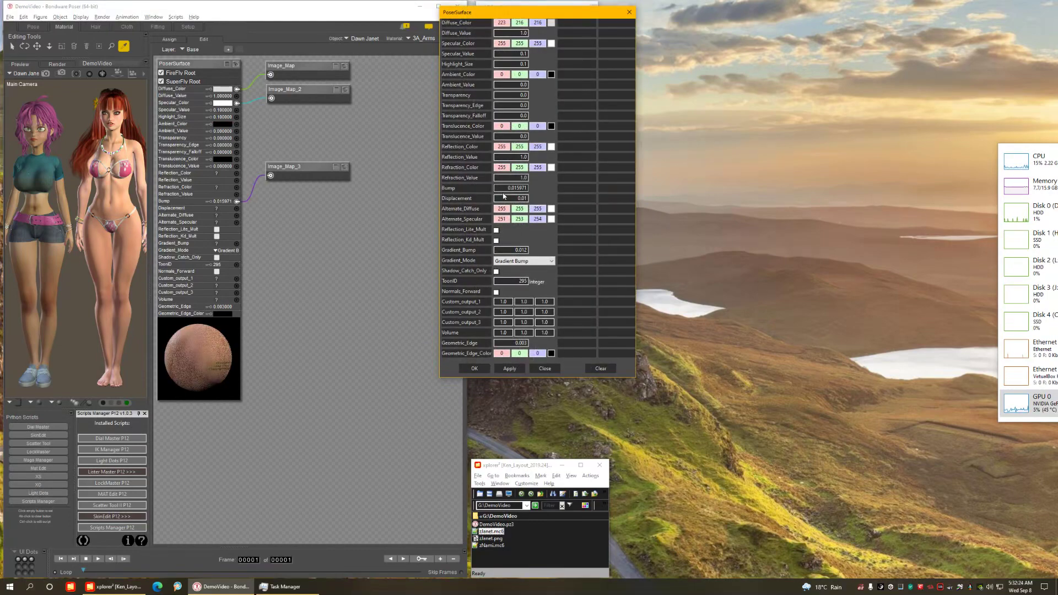
pyautogui.moveTo(514, 187); pyautogui.dragTo(606, 202)
pyautogui.write('3')
pyautogui.moveTo(512, 12); pyautogui.dragTo(651, 32)
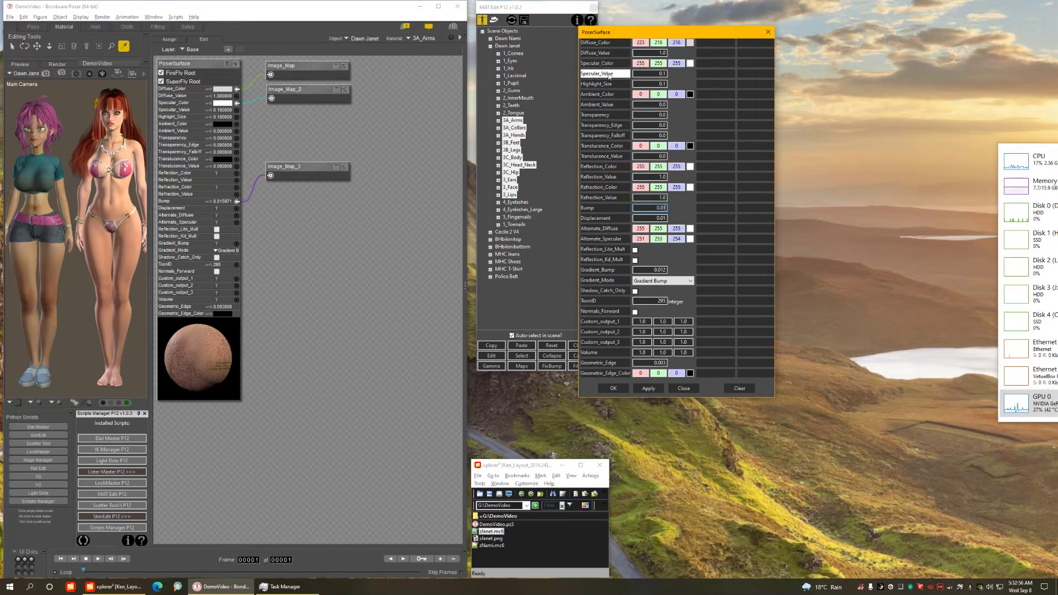
# Assign the Bump input's connection to both Specular_Value and Specular_Color.
pyautogui.click(755, 72)
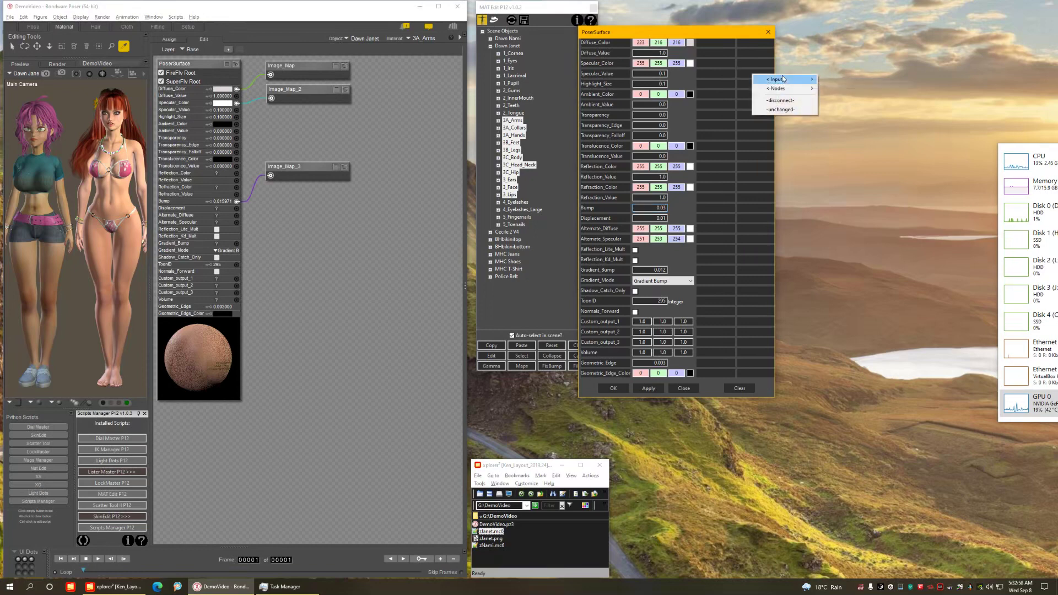
pyautogui.moveTo(787, 82)
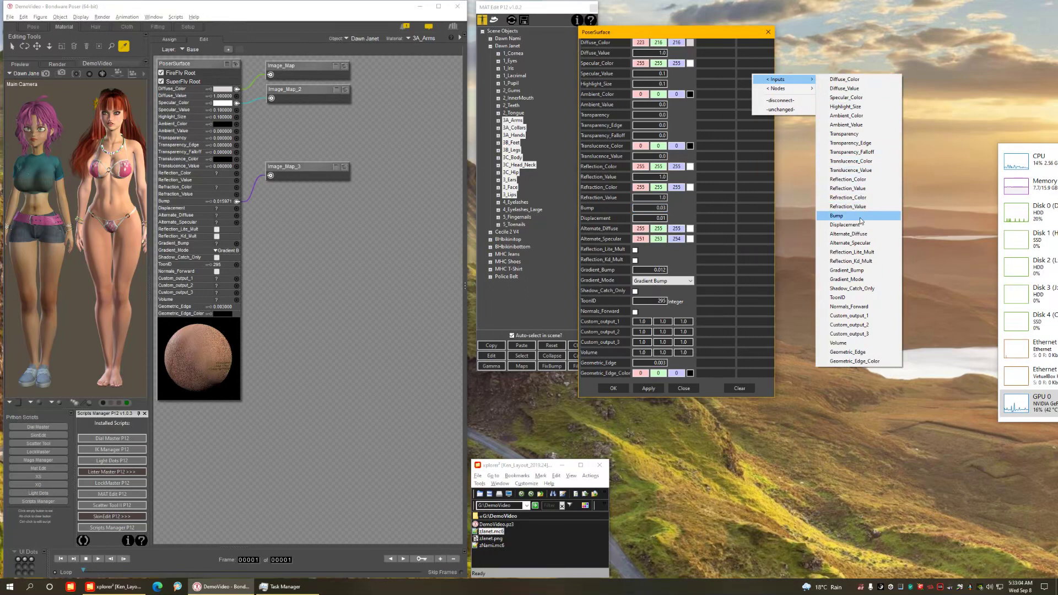
pyautogui.click(836, 215)
pyautogui.click(756, 66)
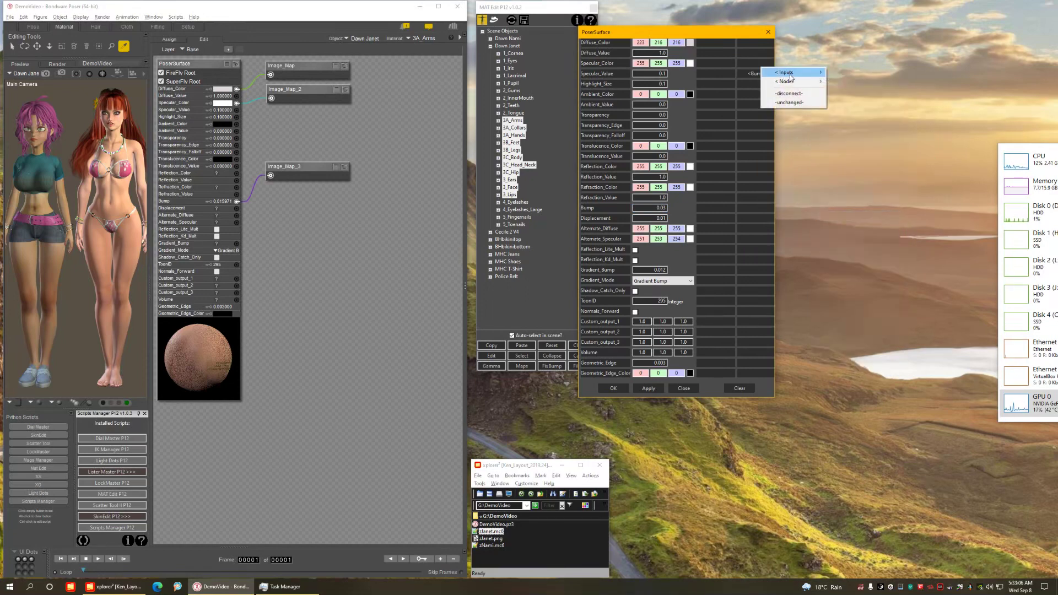
pyautogui.click(859, 209)
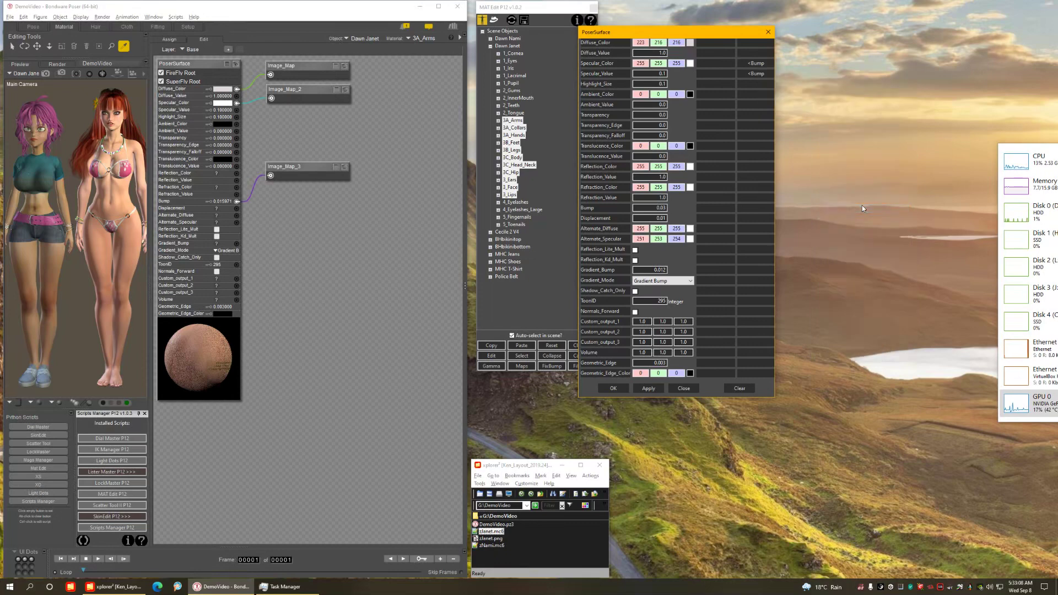
# Check the Image_Map_2 texture, clear the connection change on Specular_Color, and assign Specular_Color's connection to Specular_Value.
pyautogui.click(345, 89)
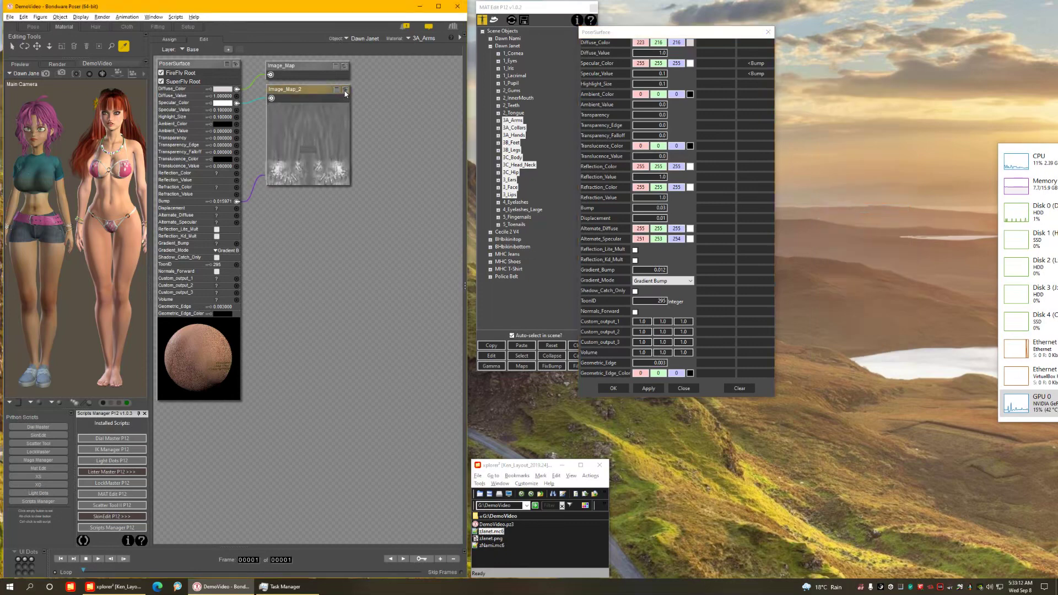
pyautogui.click(345, 90)
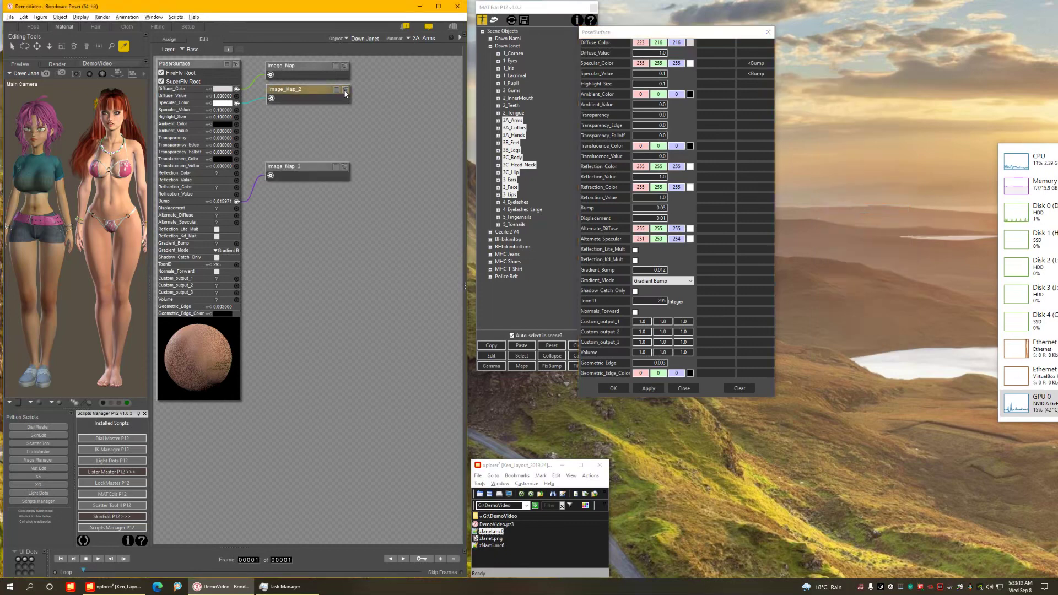
pyautogui.click(757, 65)
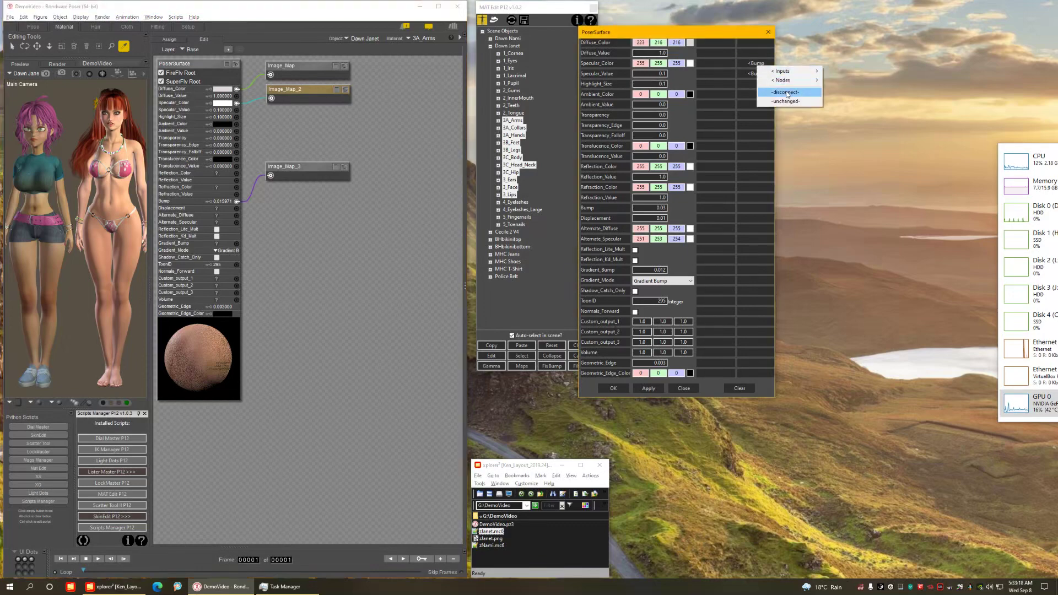
pyautogui.click(787, 93)
pyautogui.click(754, 74)
pyautogui.moveTo(790, 82)
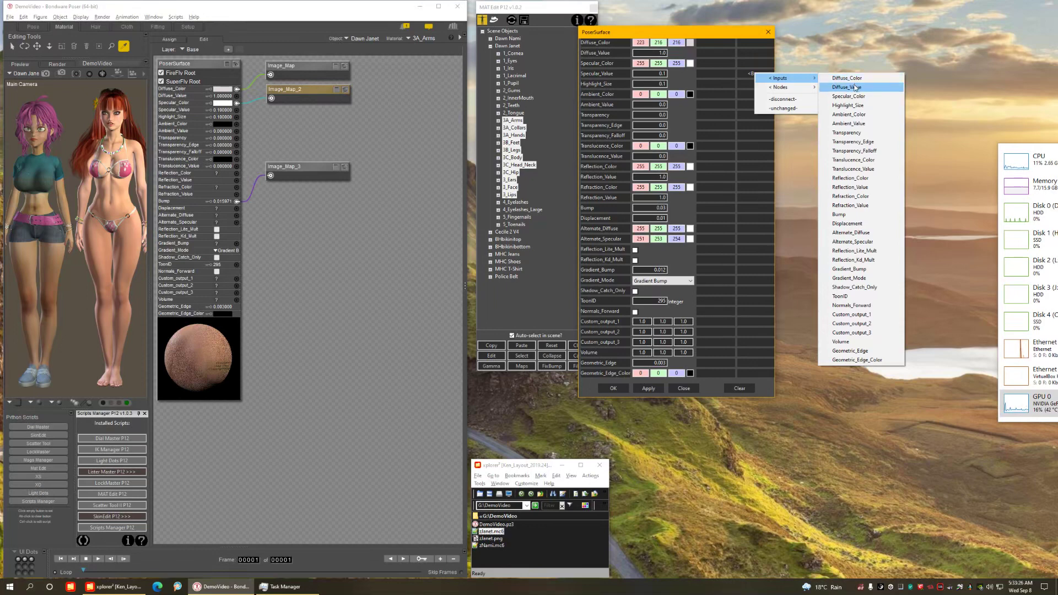
pyautogui.click(851, 96)
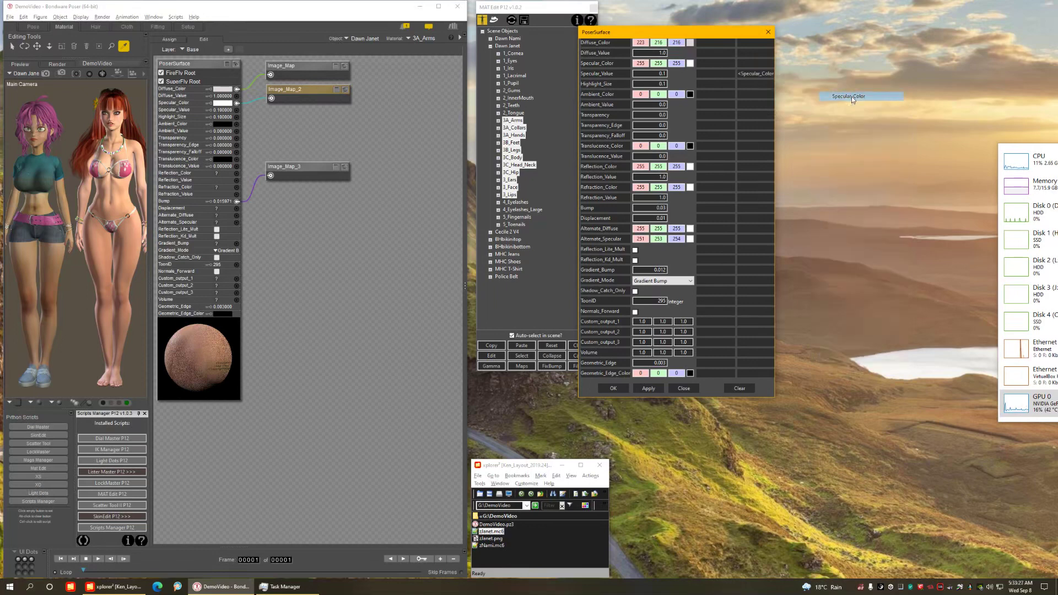
pyautogui.click(603, 75)
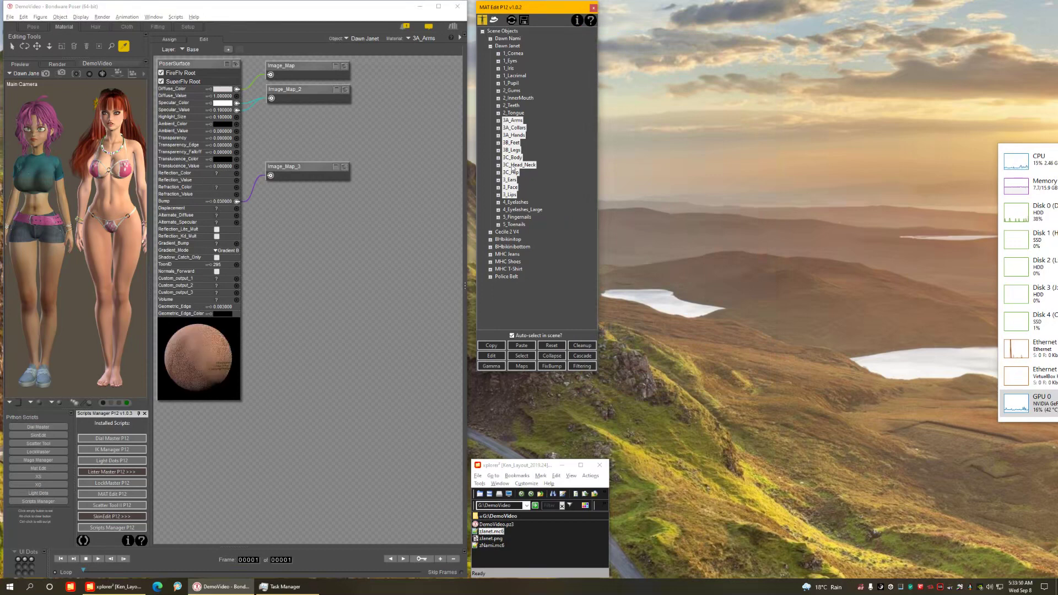
# Edit the selected Dawn Janet skin zones together, darkening Diffuse_Color to about (188, 175, 175) and setting Specular_Value to 0.3.
pyautogui.rightClick(513, 146)
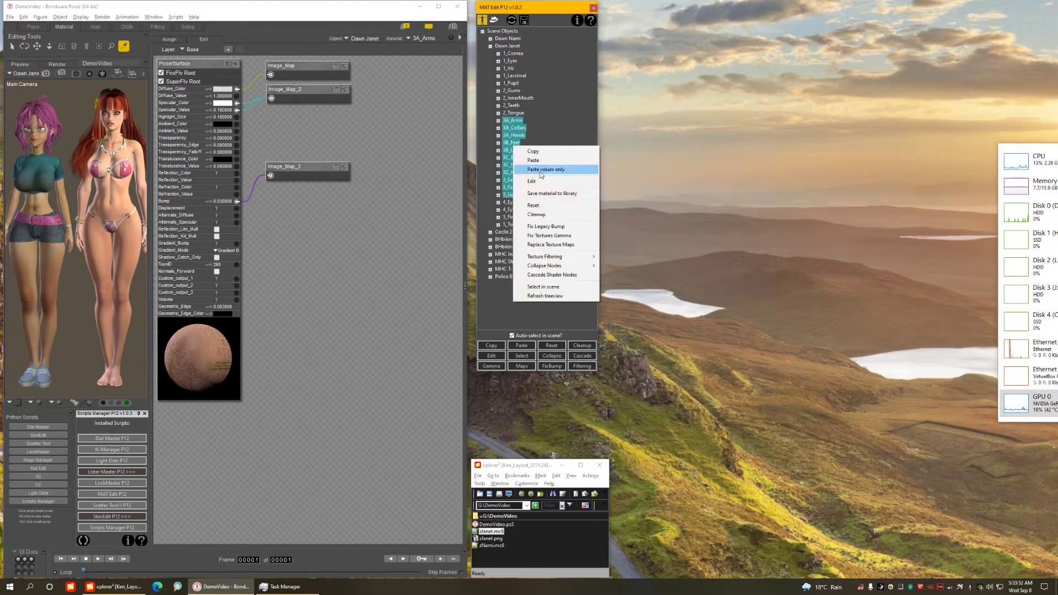
pyautogui.click(538, 181)
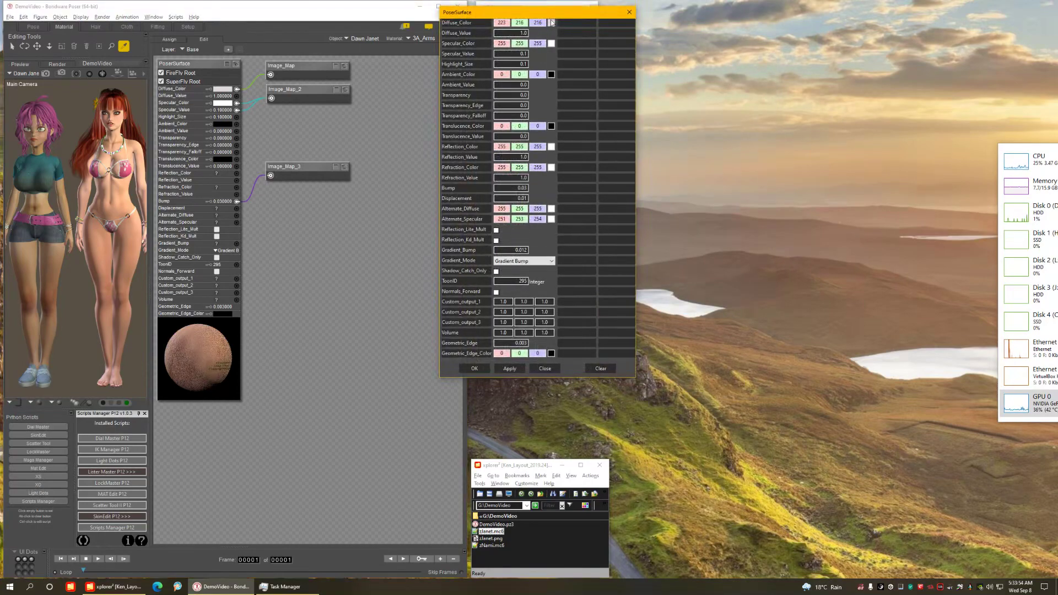
pyautogui.click(551, 22)
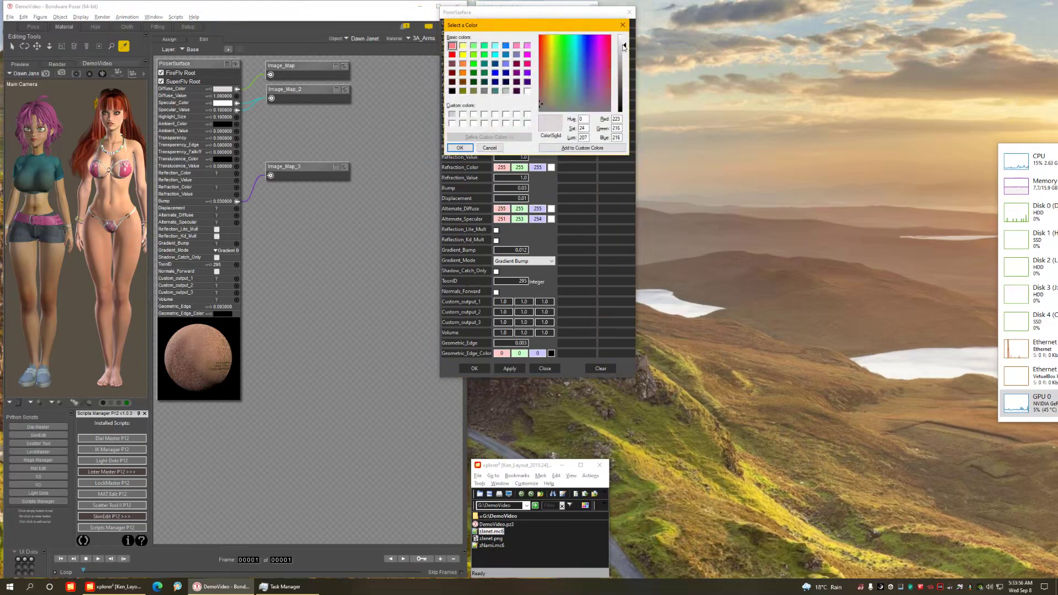
pyautogui.moveTo(623, 47); pyautogui.dragTo(623, 57)
pyautogui.click(460, 148)
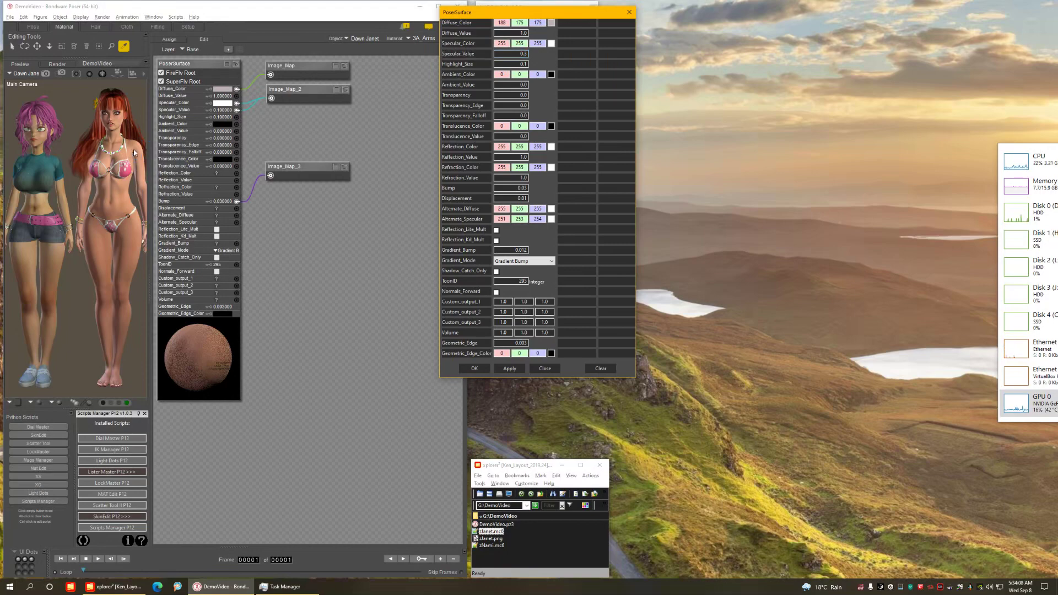
pyautogui.click(544, 368)
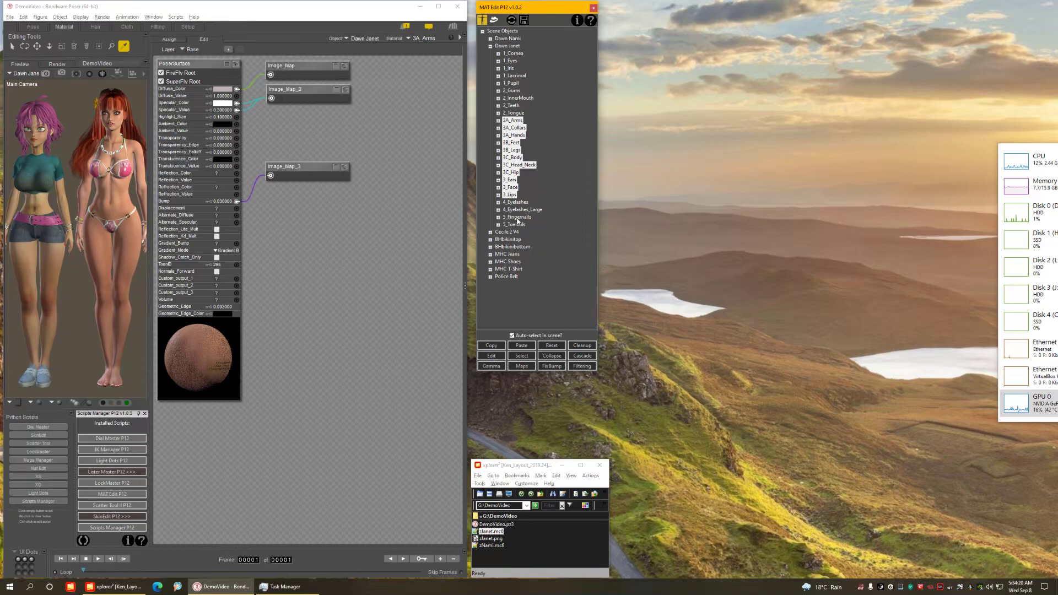
# Copy the materials of Dawn Nami's 5_Fingernails and 5_Toenails zones.
pyautogui.click(490, 38)
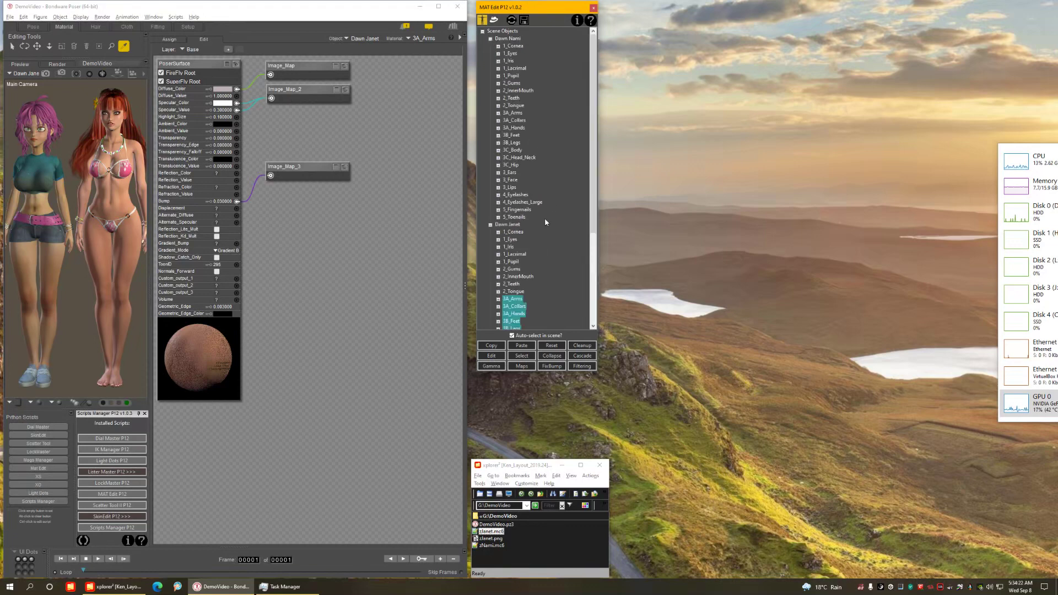
pyautogui.click(521, 210)
pyautogui.keyDown('shift'); pyautogui.click(515, 217); pyautogui.keyUp('shift')
pyautogui.rightClick(518, 218)
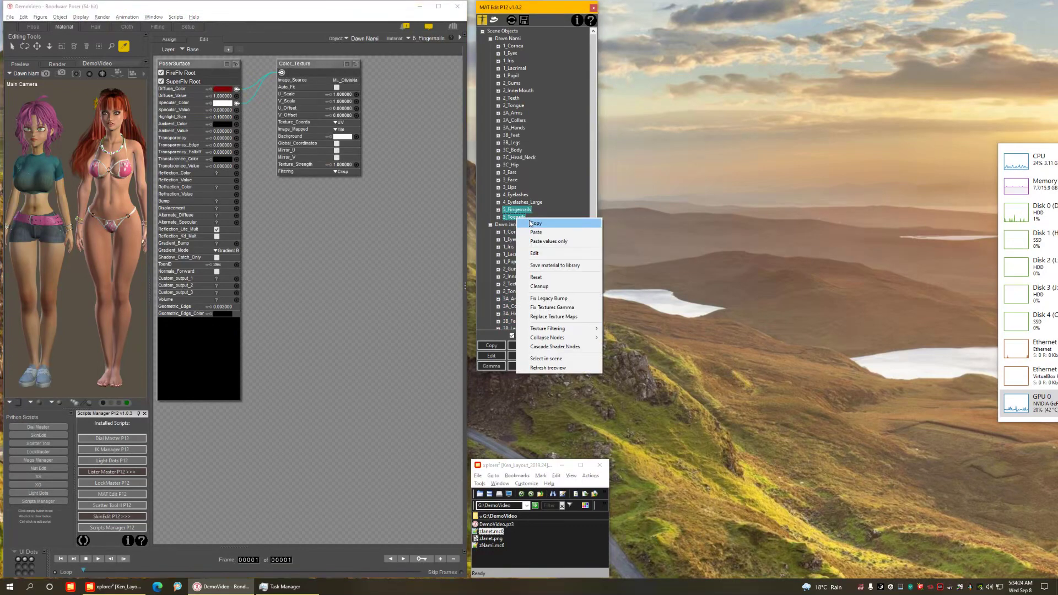
pyautogui.click(531, 224)
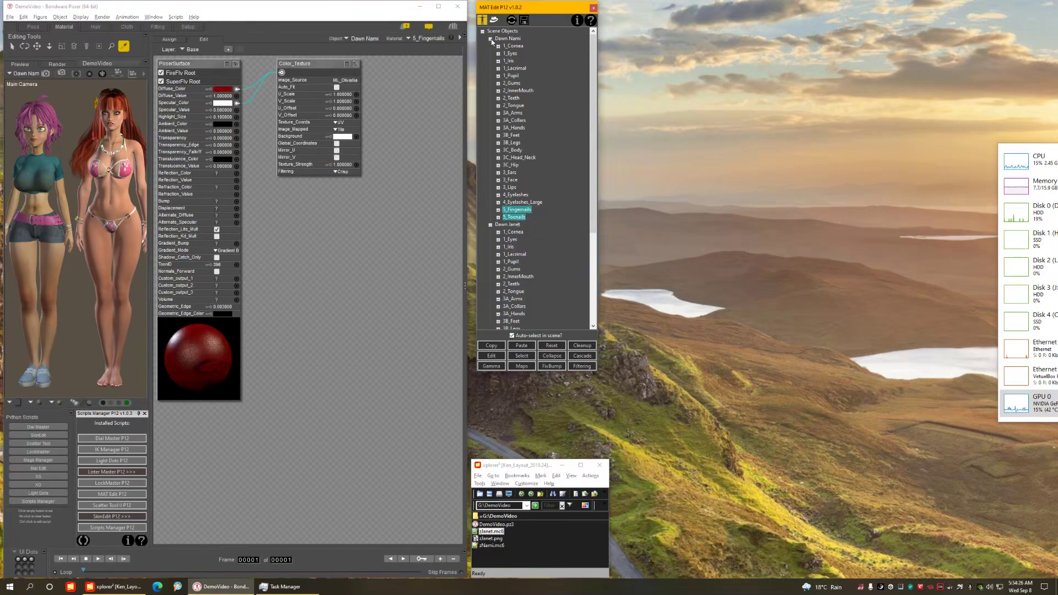
# Try to paste the copied nail materials onto the whole Dawn Janet figure.
pyautogui.click(489, 39)
pyautogui.click(508, 47)
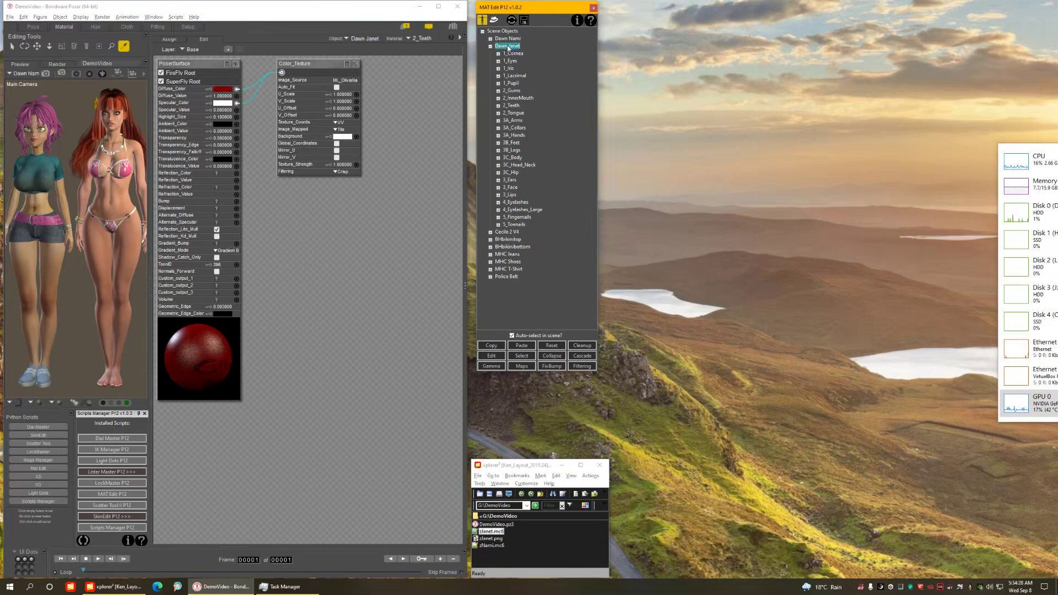
pyautogui.rightClick(508, 47)
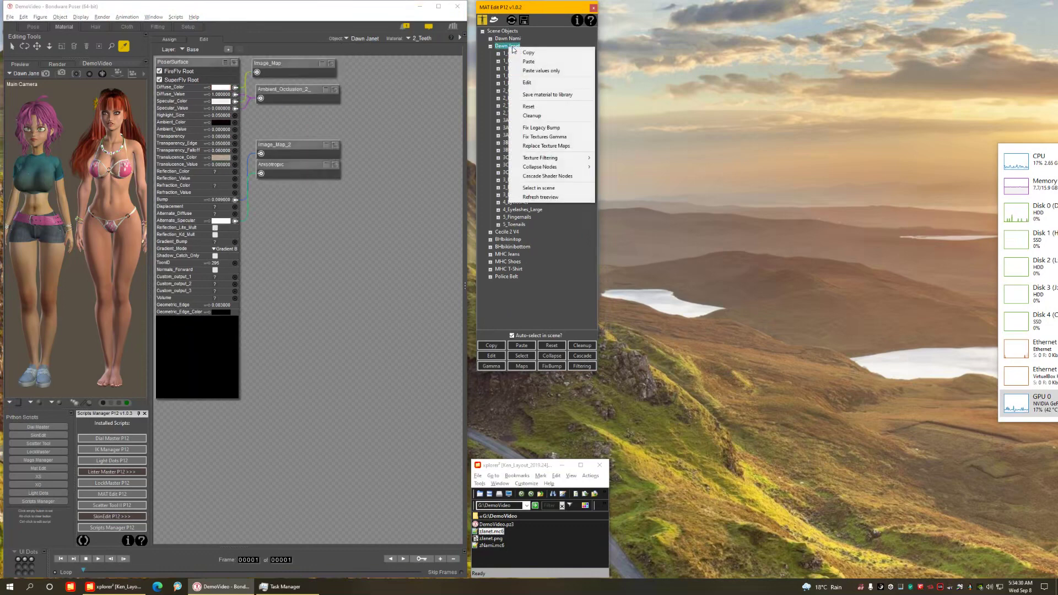
pyautogui.click(528, 61)
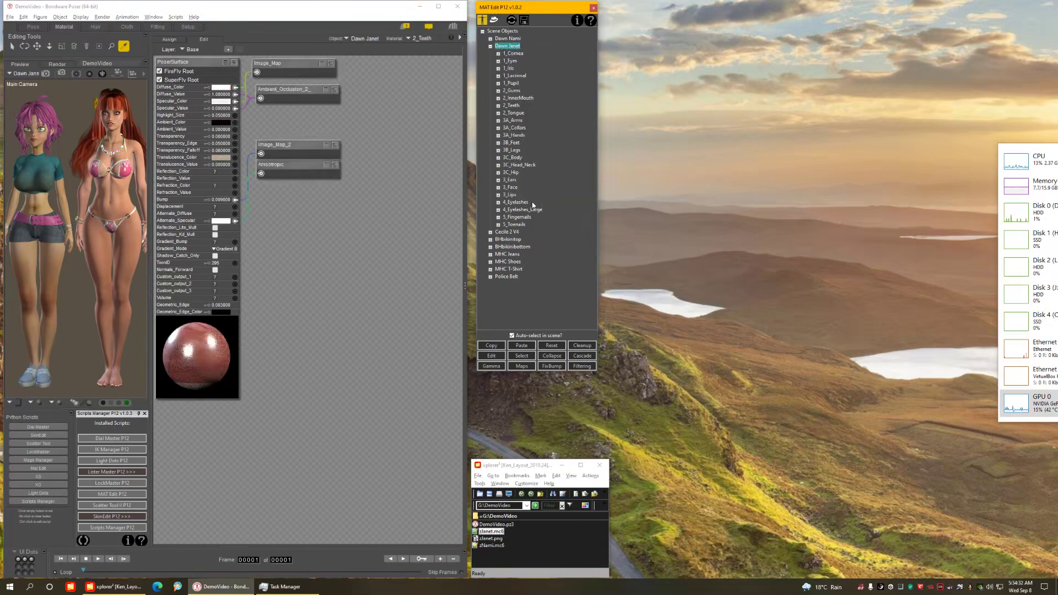
# Paste the copied nail materials onto Dawn Janet's 5_Fingernails and 5_Toenails zones.
pyautogui.click(516, 217)
pyautogui.keyDown('ctrl'); pyautogui.click(515, 225); pyautogui.keyUp('ctrl')
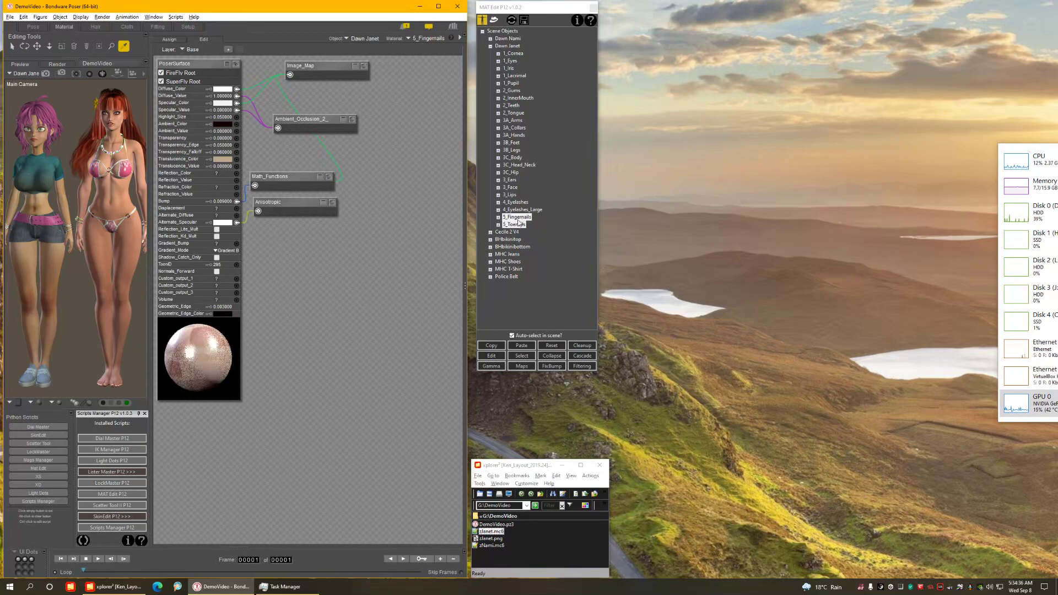
pyautogui.rightClick(520, 217)
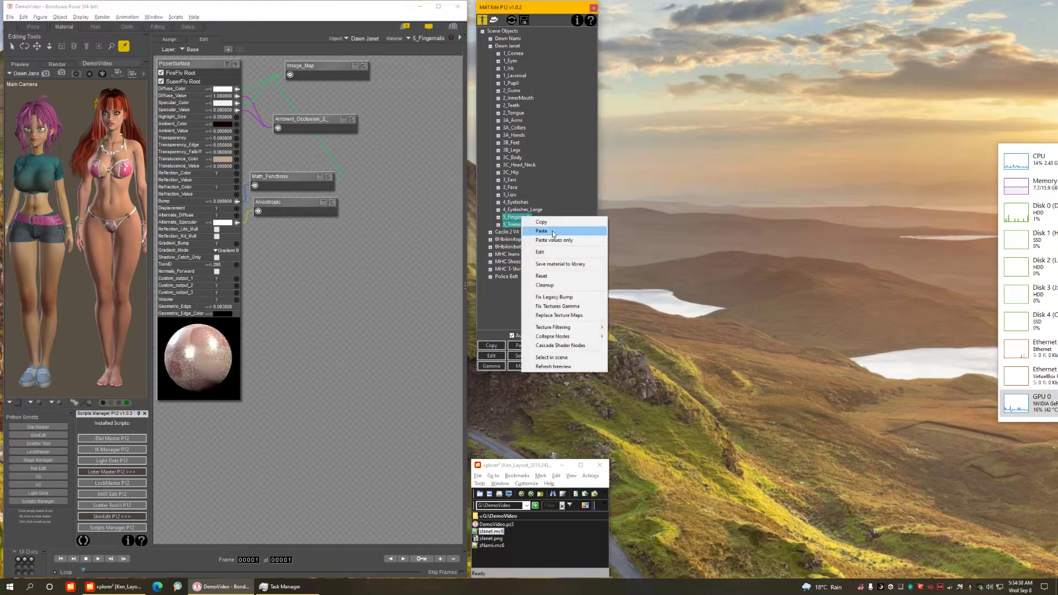
pyautogui.click(553, 231)
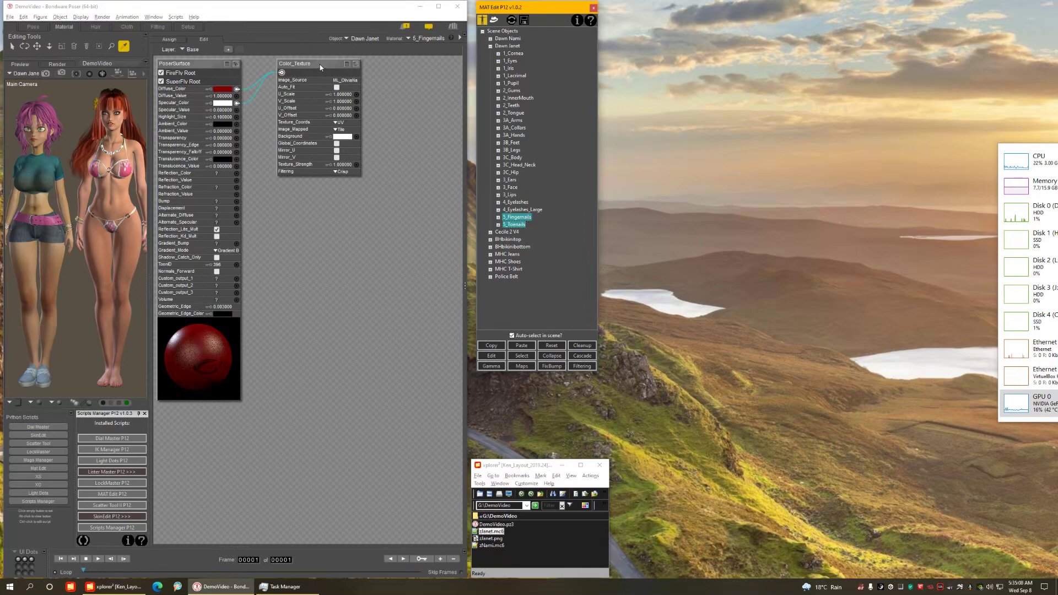
# Save the whole Dawn Janet figure's materials to the library over zJanet.mc6 twice, checking the DemoVideo folder after each save.
pyautogui.click(345, 208)
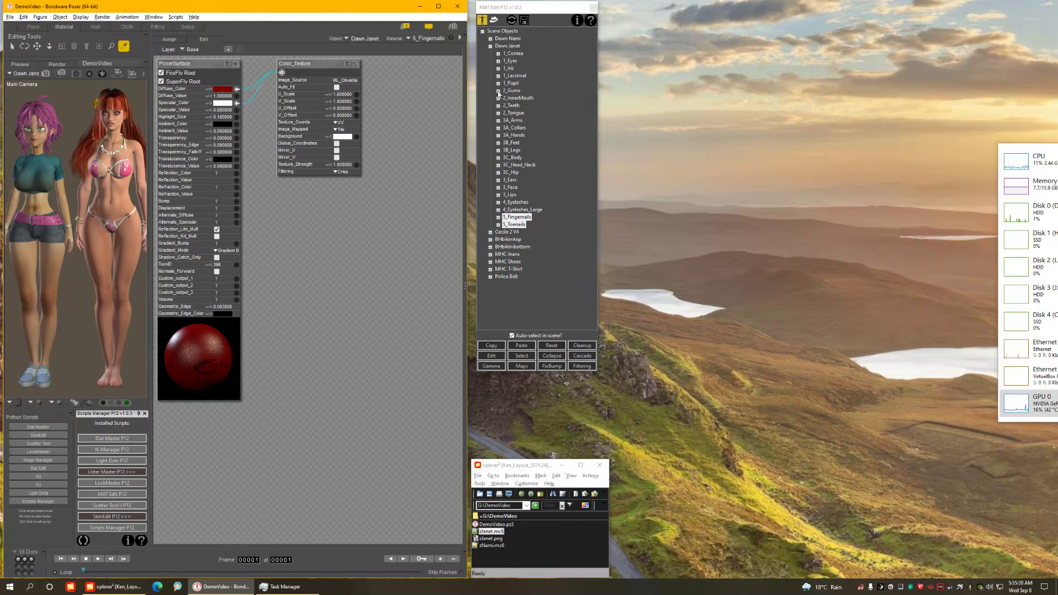
pyautogui.rightClick(505, 46)
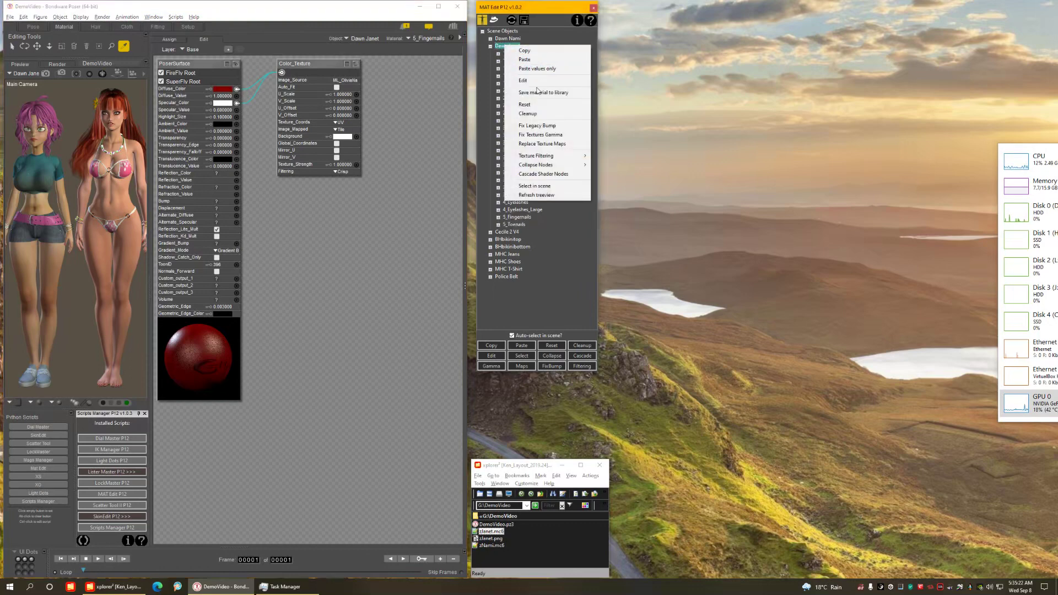
pyautogui.click(537, 92)
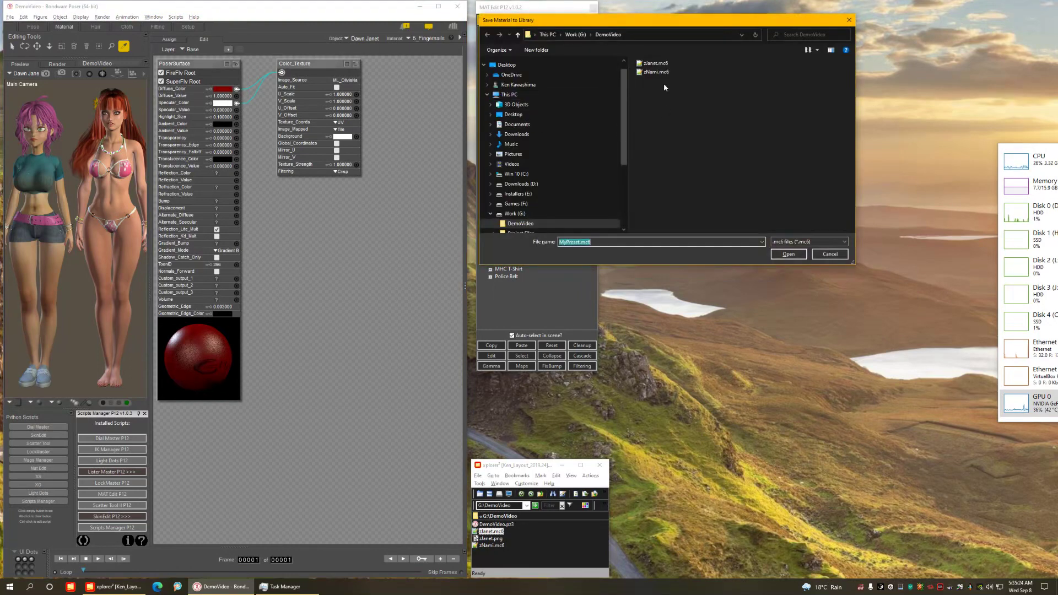
pyautogui.doubleClick(655, 64)
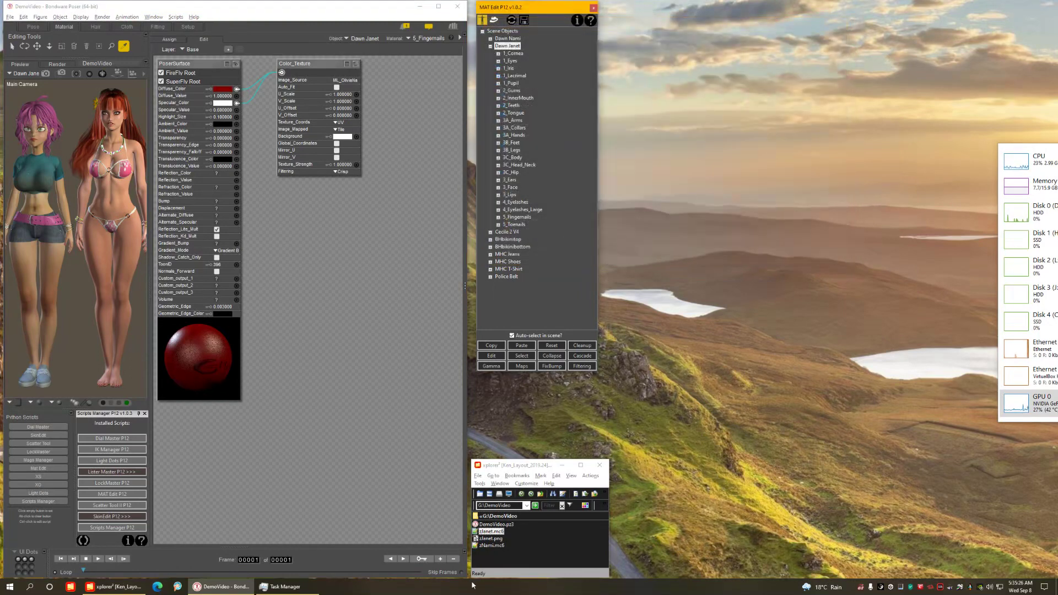
pyautogui.click(516, 537)
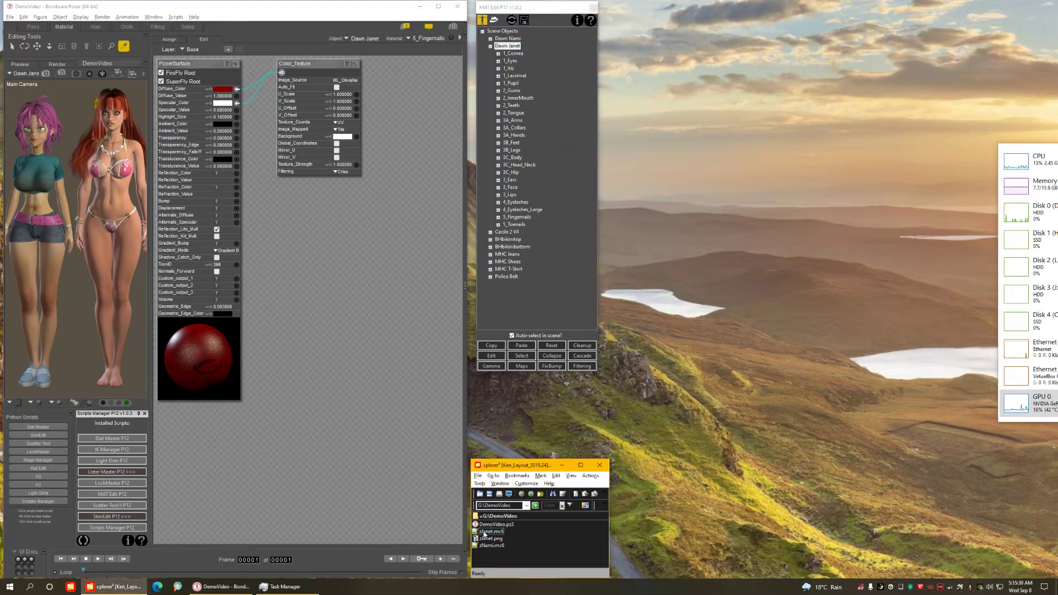
pyautogui.click(557, 541)
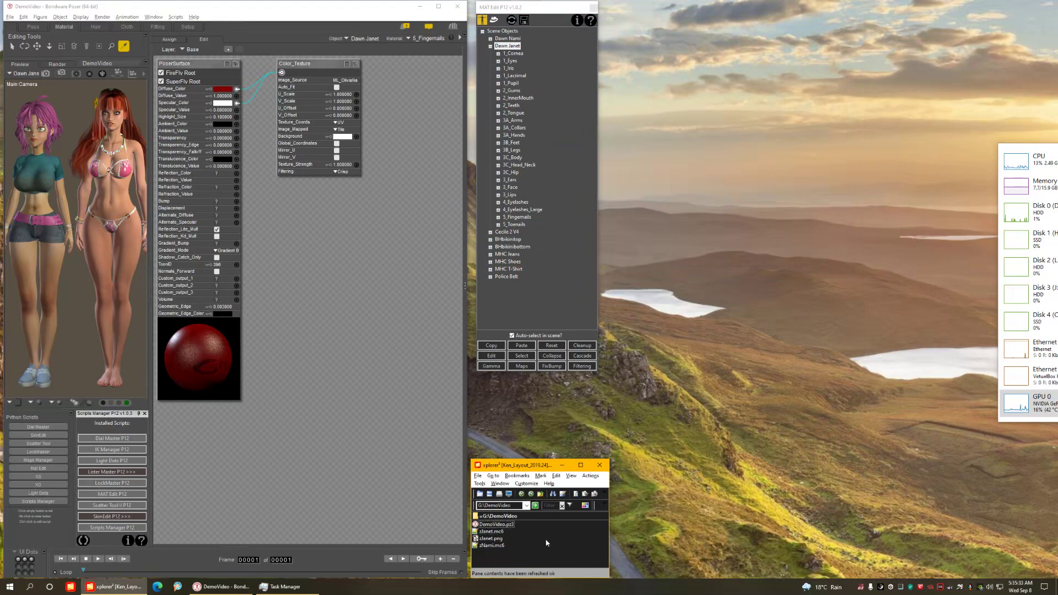
pyautogui.rightClick(511, 46)
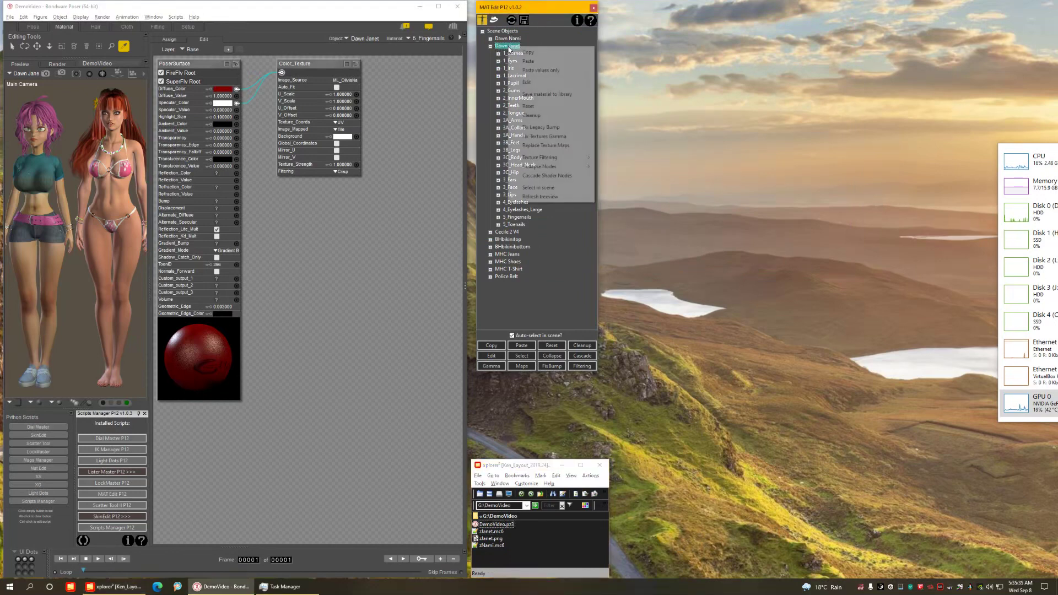
pyautogui.click(543, 94)
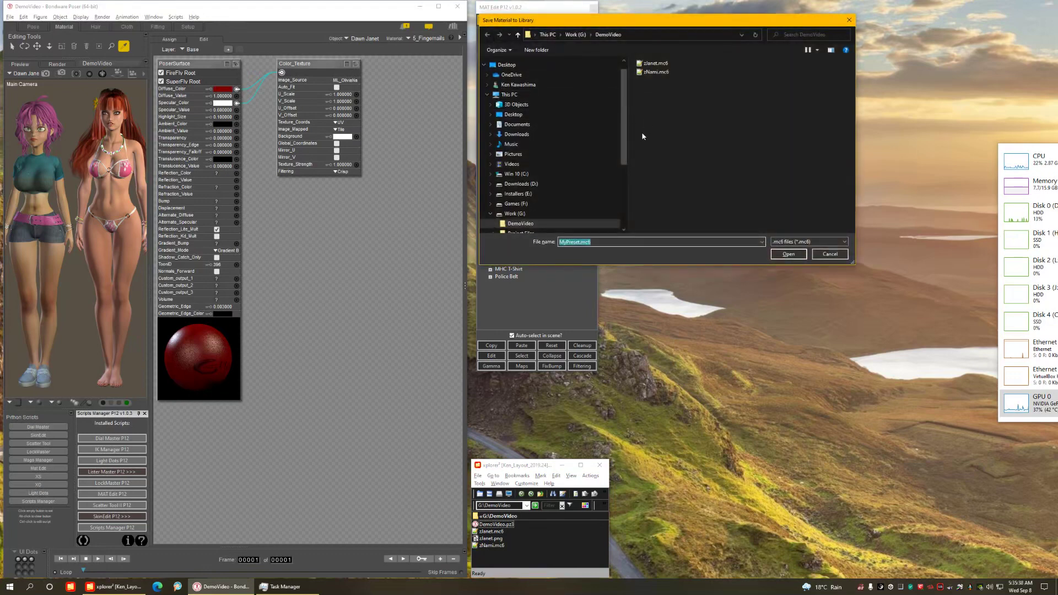
pyautogui.doubleClick(656, 63)
pyautogui.click(537, 540)
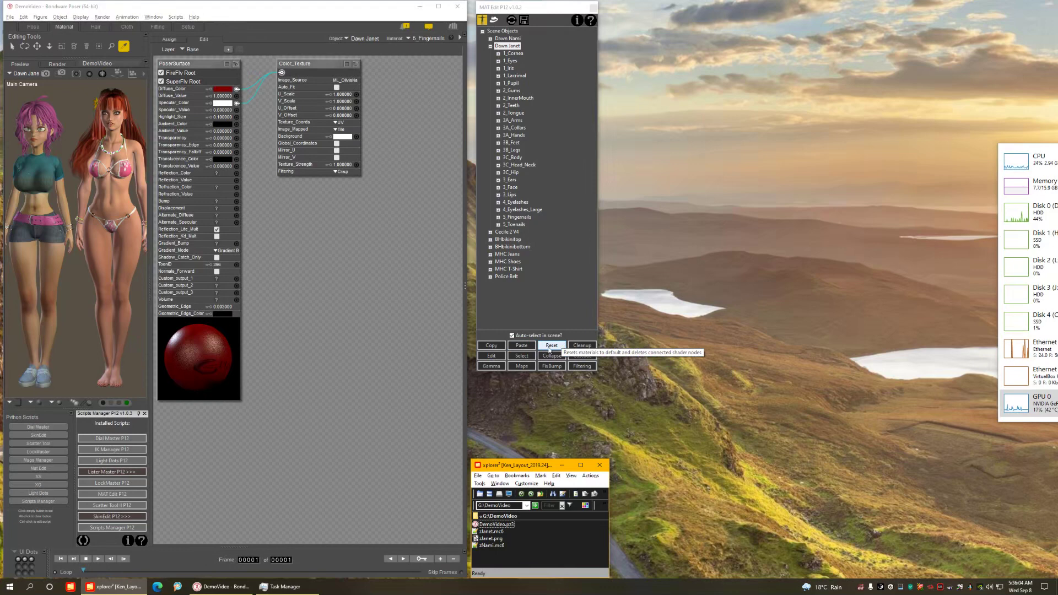
# Copy all materials of the whole Dawn Janet figure, leaving its zone list expanded.
pyautogui.rightClick(511, 47)
pyautogui.click(531, 52)
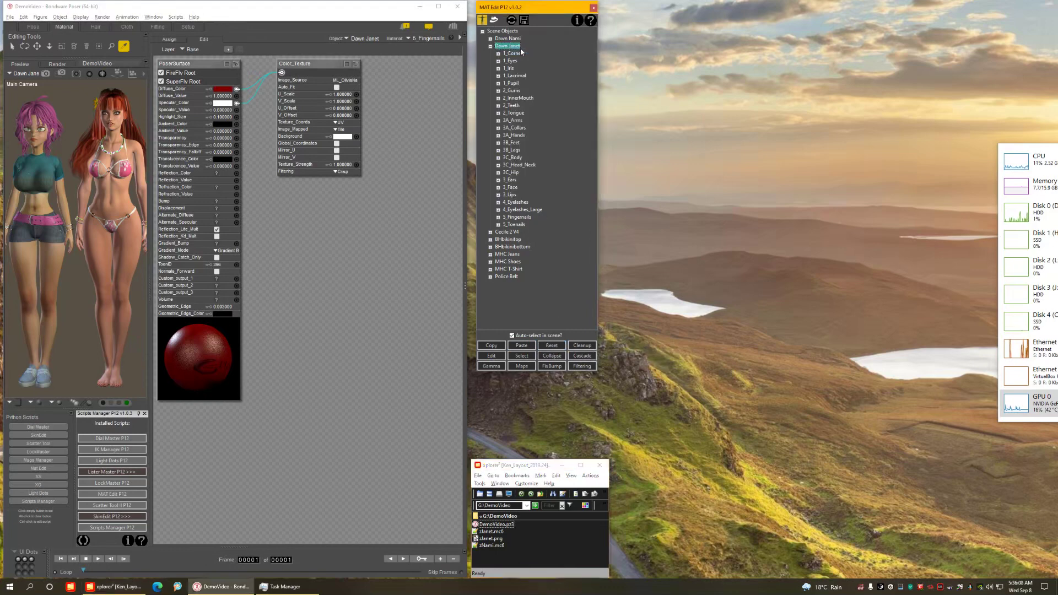
pyautogui.click(491, 47)
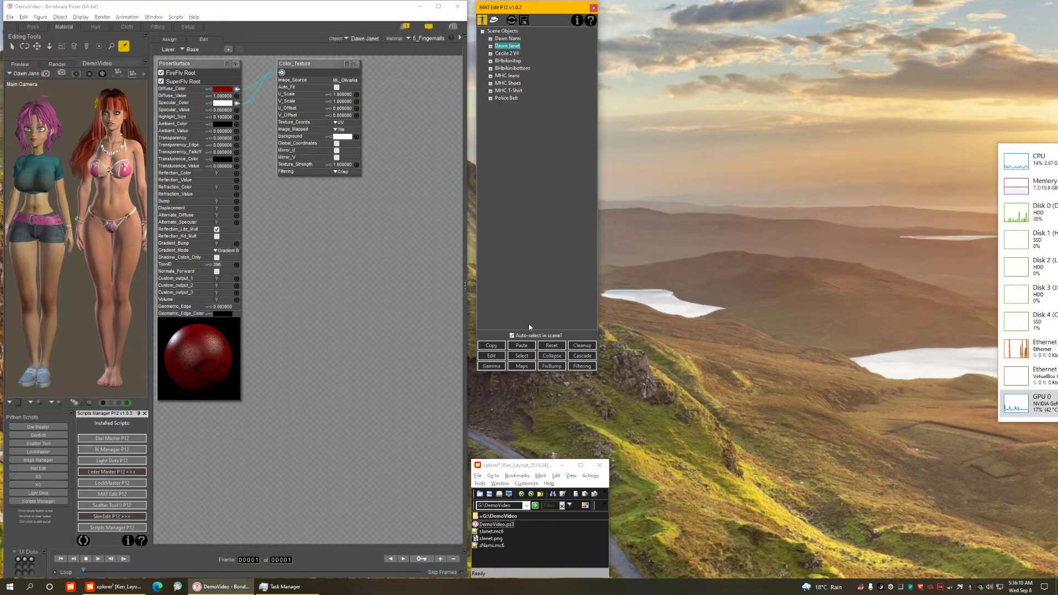
pyautogui.click(490, 46)
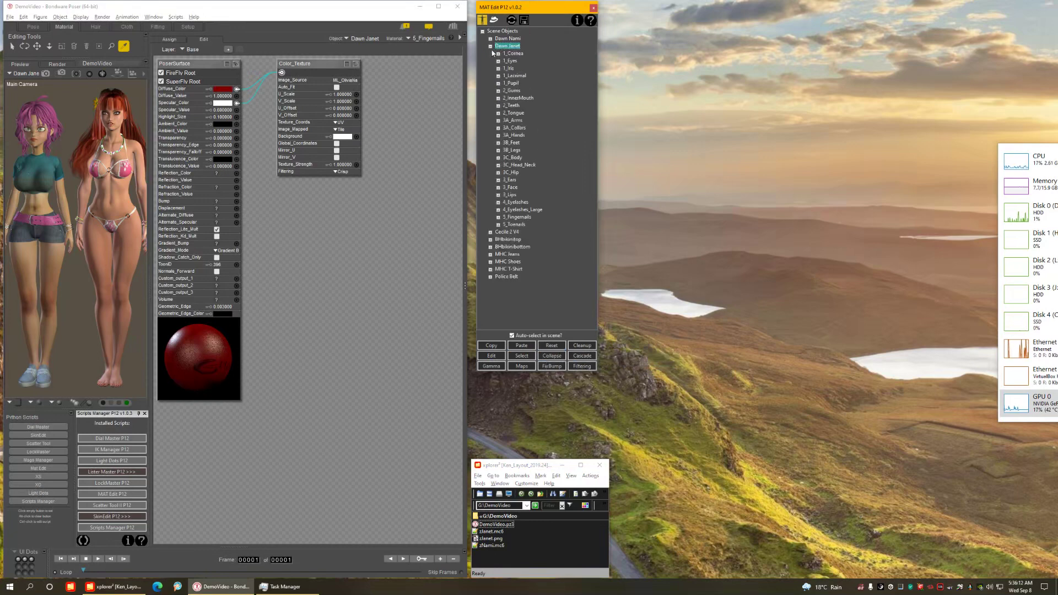
# Reset the materials of Dawn Janet's zones from 3A_Arms through 3C_Head_Neck to their defaults.
pyautogui.click(513, 121)
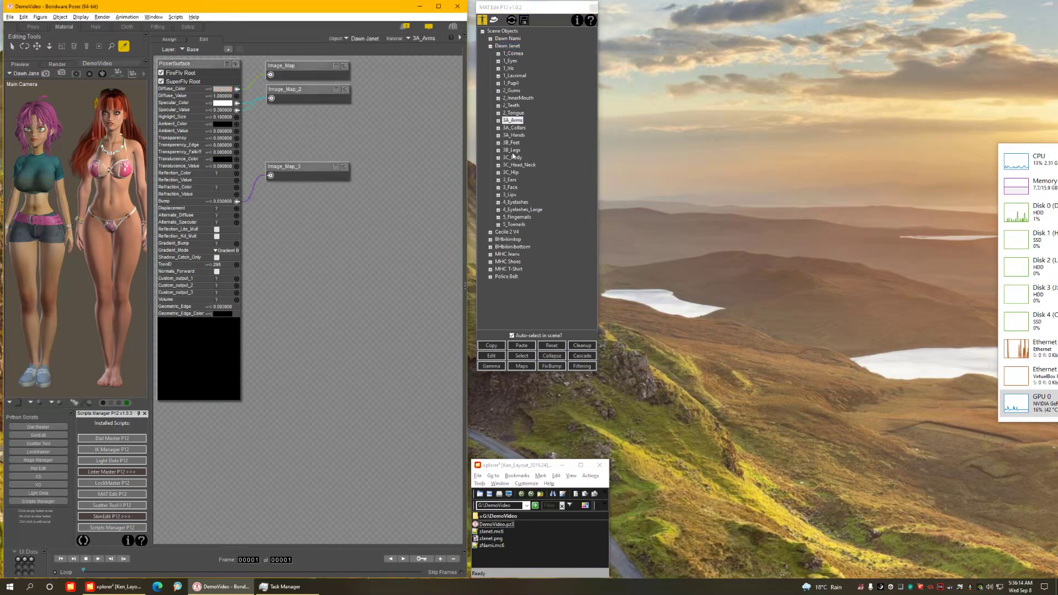
pyautogui.keyDown('shift'); pyautogui.click(513, 165); pyautogui.keyUp('shift')
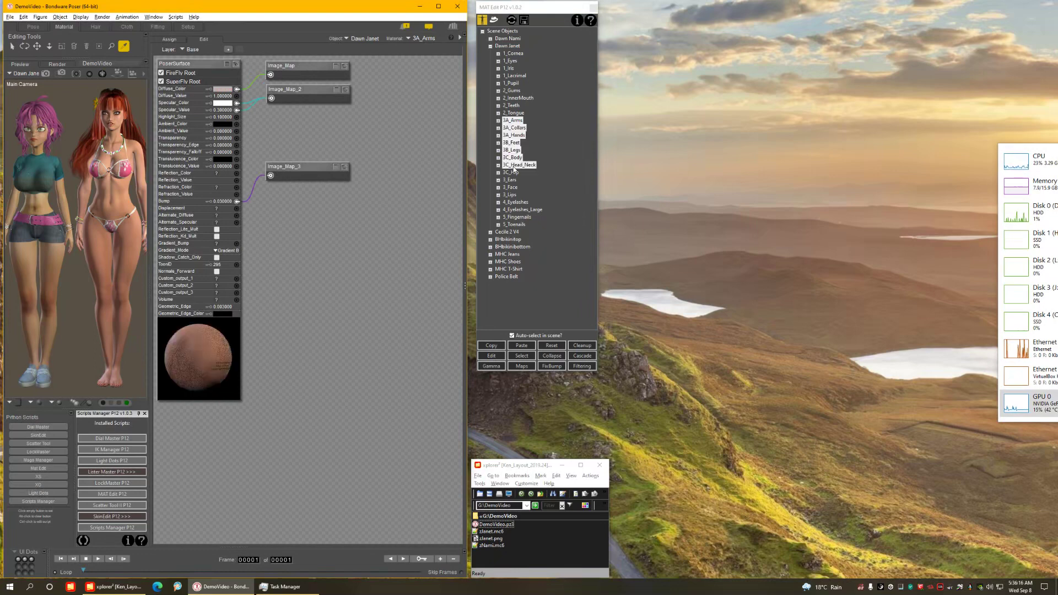
pyautogui.click(556, 347)
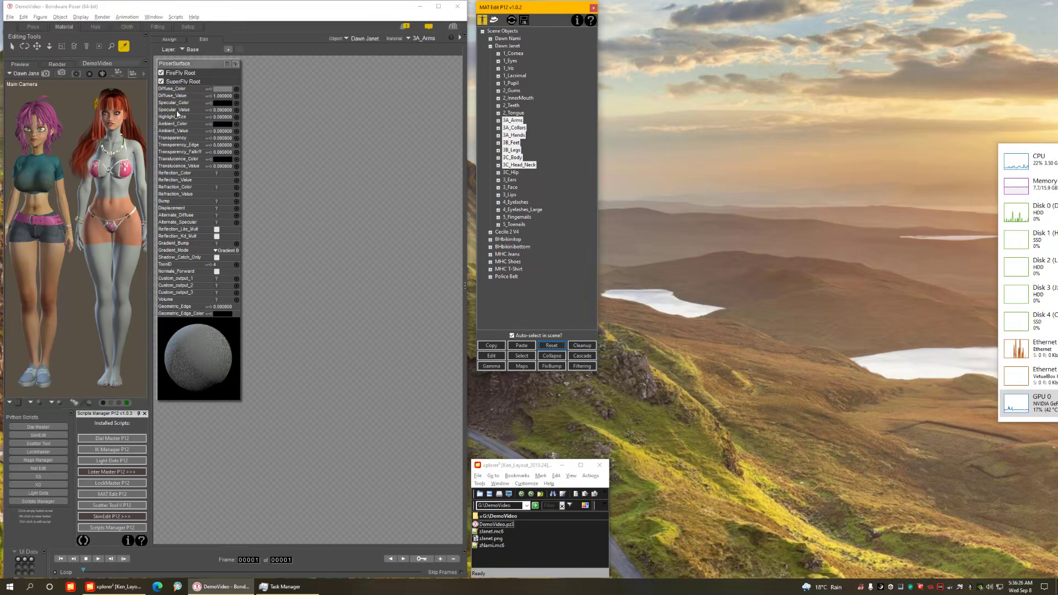
pyautogui.click(197, 65)
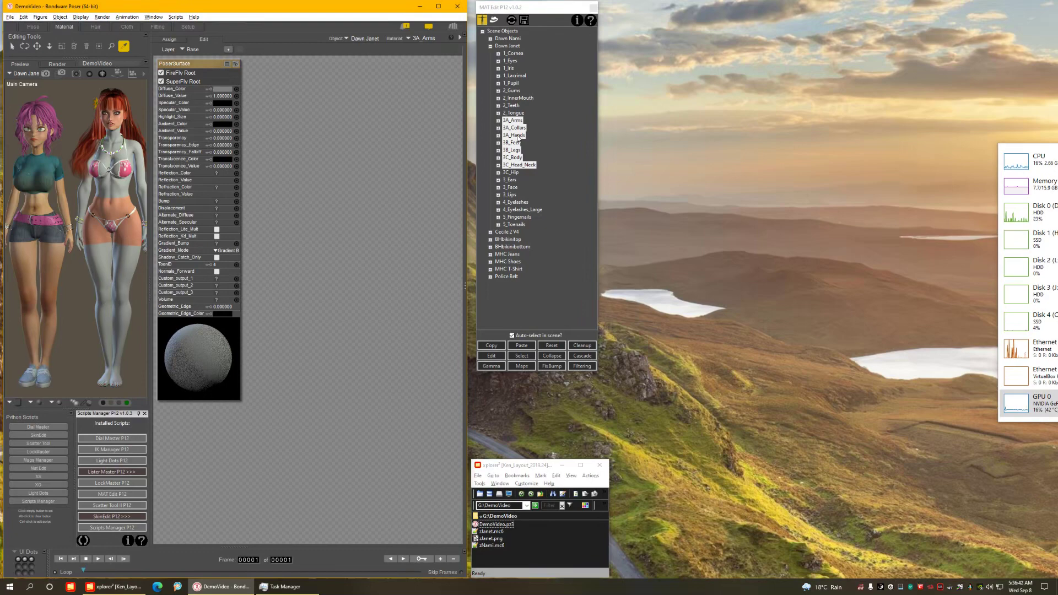
# Restore Dawn Janet by pasting the copied materials onto the whole figure, and copy the figure's materials again.
pyautogui.click(508, 46)
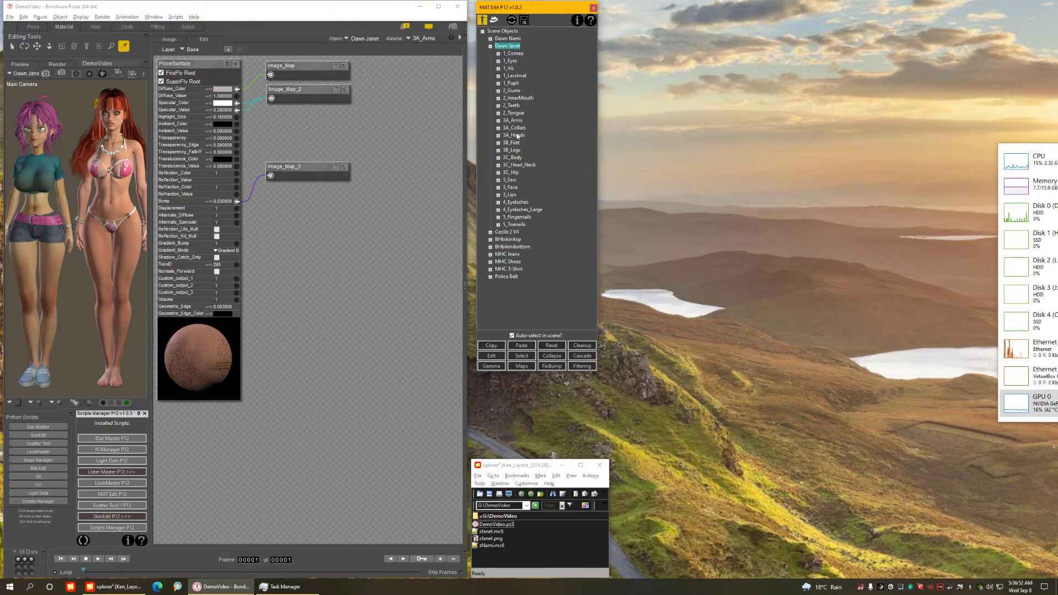
pyautogui.rightClick(510, 46)
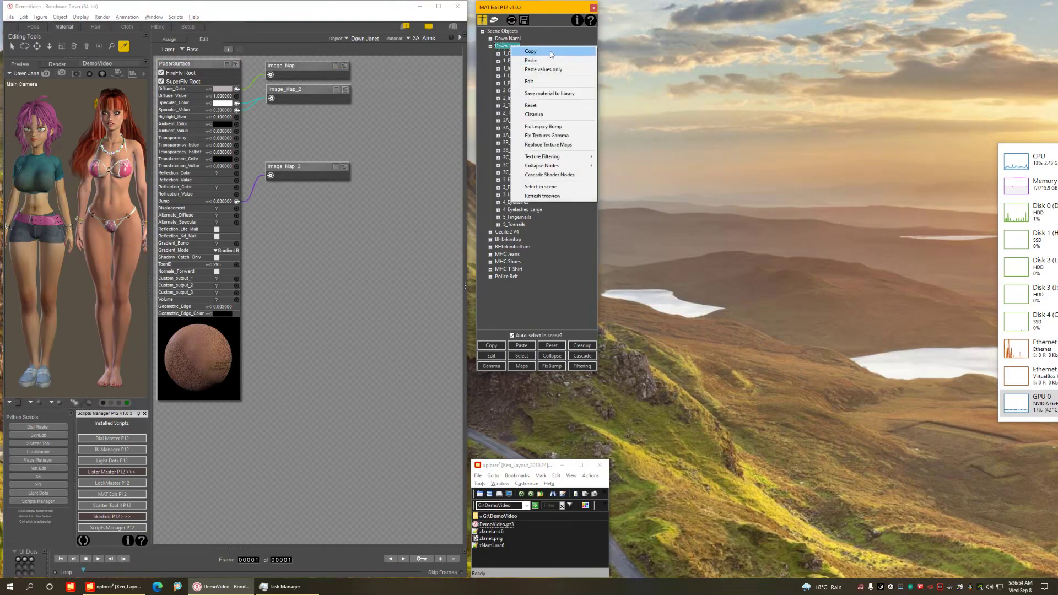
pyautogui.click(551, 52)
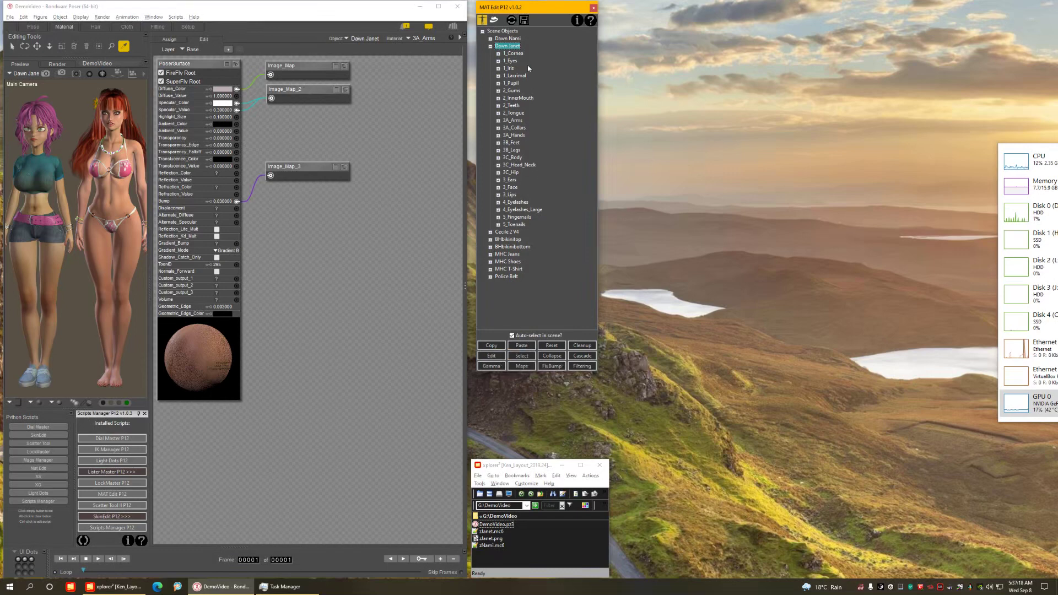
# Select Dawn Janet's 3A_Arms, 3A_Collars and 3A_Hands zones, and try expanding and collapsing the Image_Map node's inputs and preview.
pyautogui.click(516, 121)
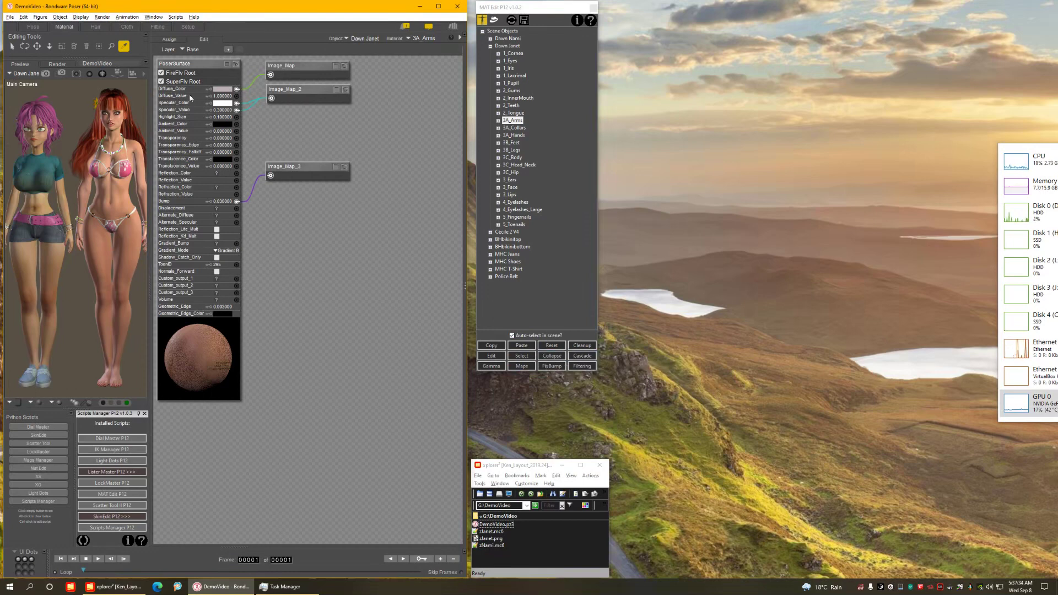
pyautogui.keyDown('shift'); pyautogui.click(516, 138); pyautogui.keyUp('shift')
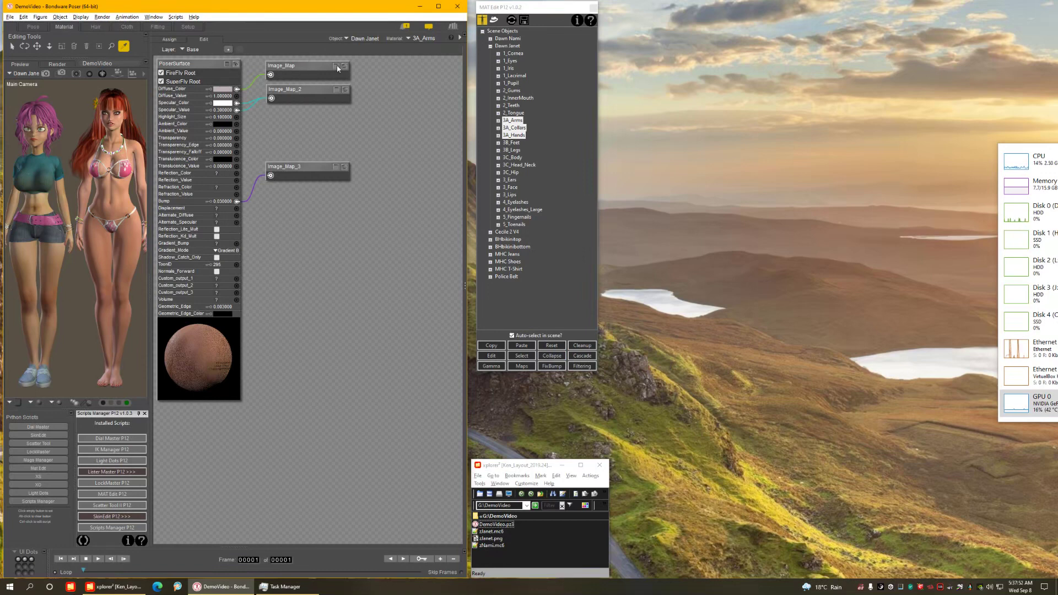
pyautogui.moveTo(304, 68); pyautogui.dragTo(338, 65)
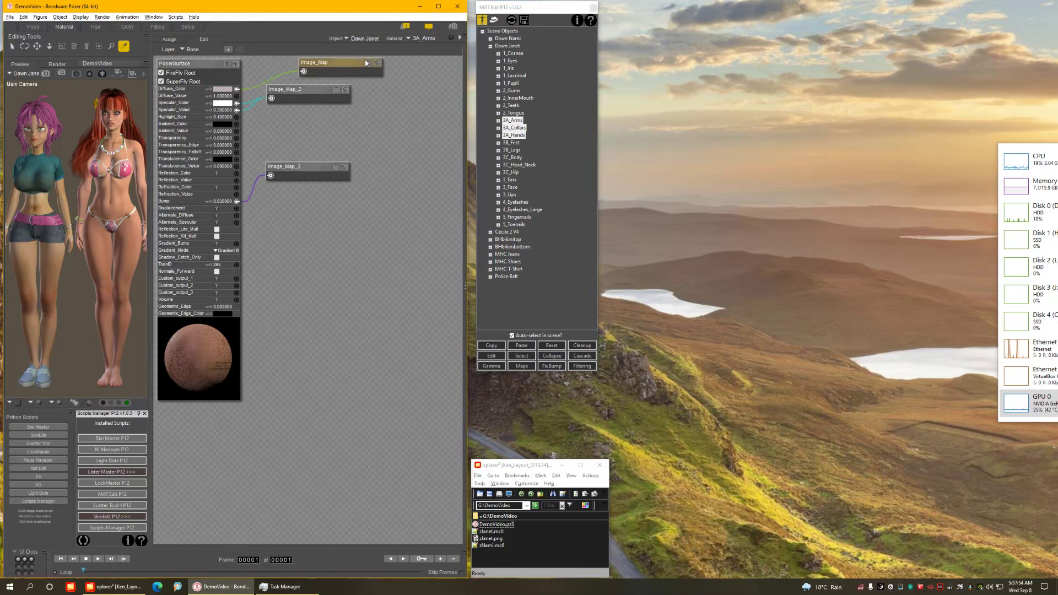
pyautogui.click(372, 65)
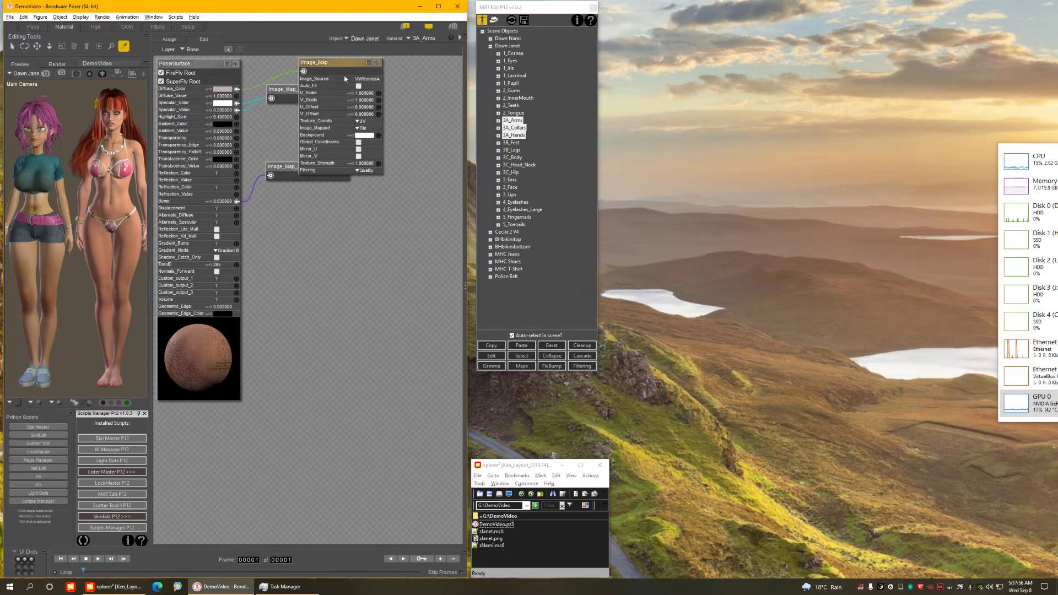
pyautogui.click(369, 63)
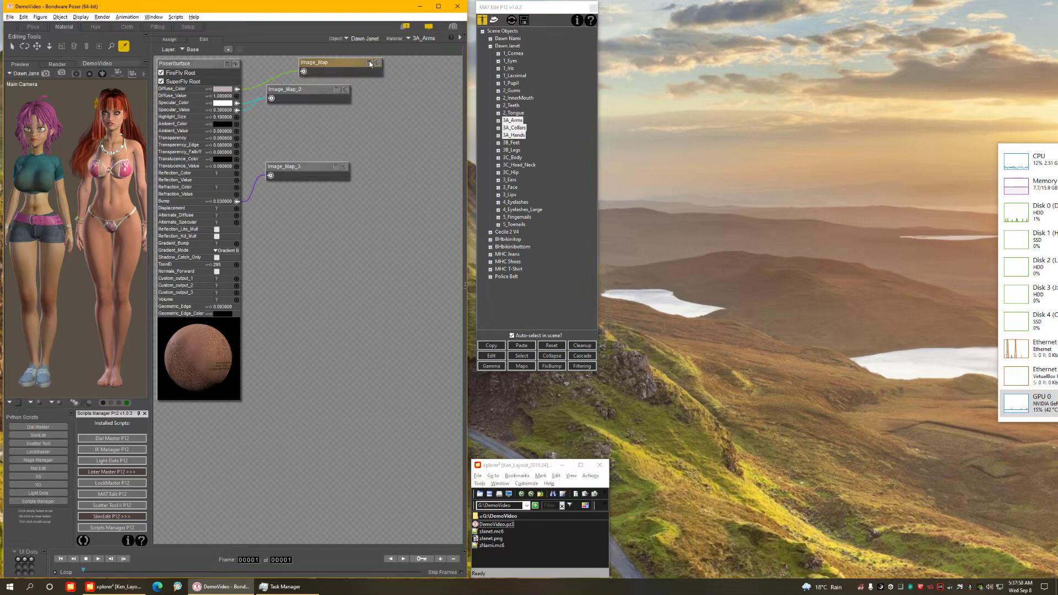
pyautogui.click(369, 63)
pyautogui.click(379, 63)
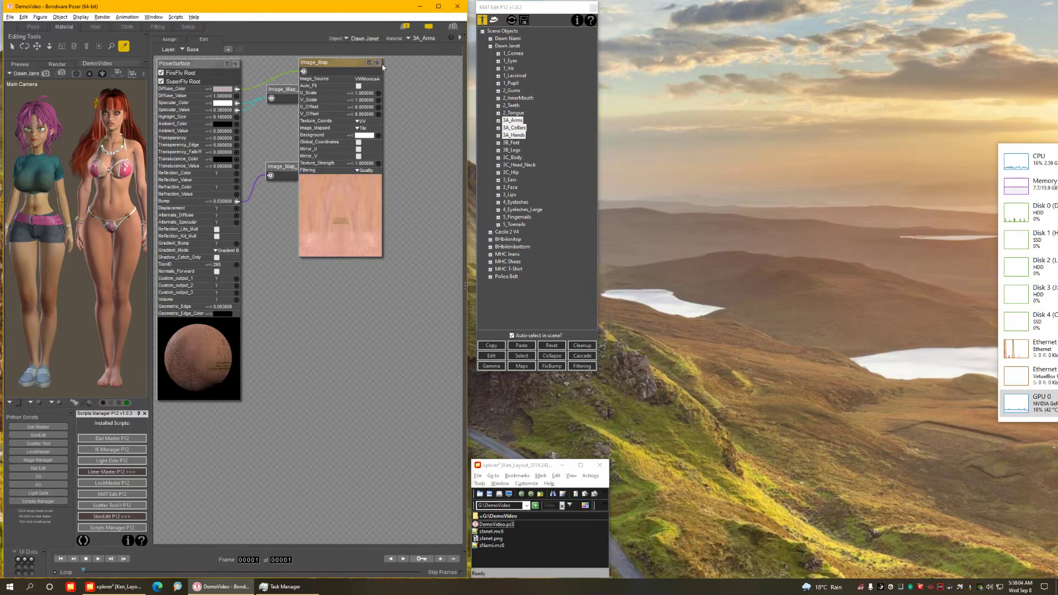
pyautogui.click(379, 63)
pyautogui.moveTo(352, 65); pyautogui.dragTo(312, 67)
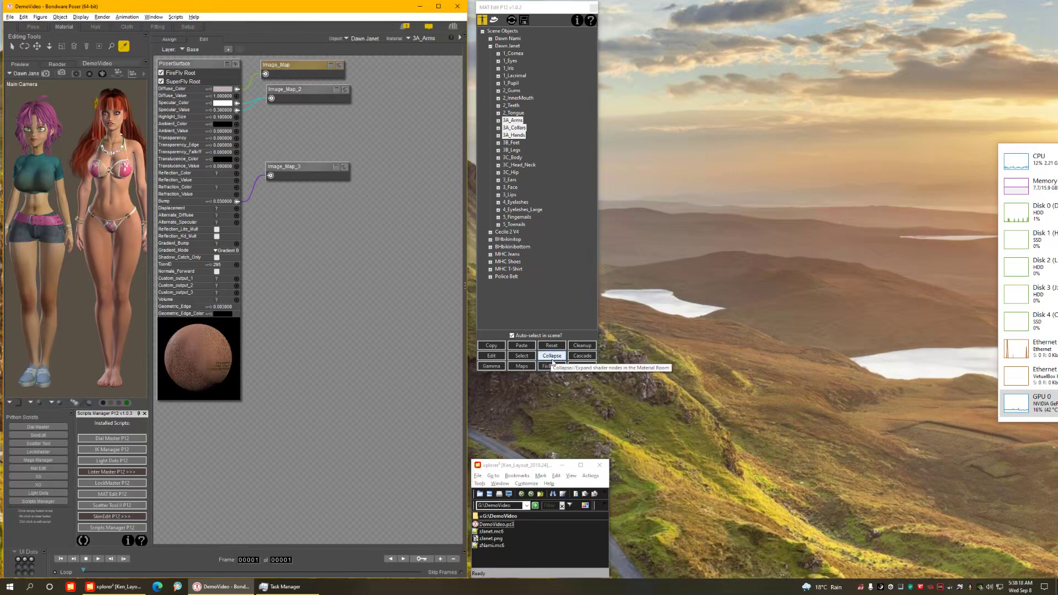
# Expand the inputs of the regular nodes in the selected zones, and check 3A_Arms, 3A_Collars and 3A_Hands individually.
pyautogui.click(551, 358)
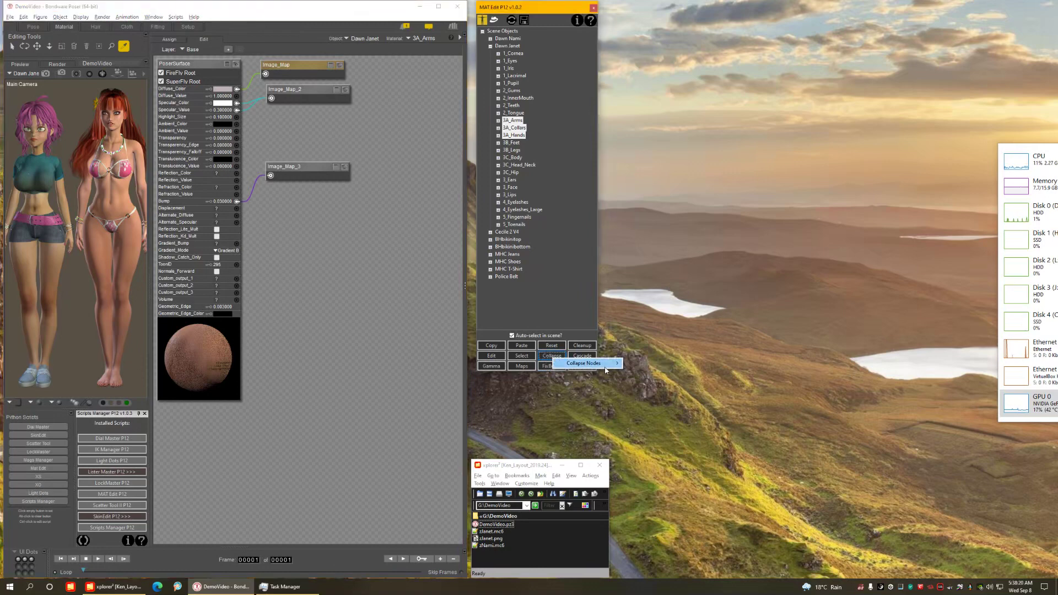
pyautogui.moveTo(606, 368)
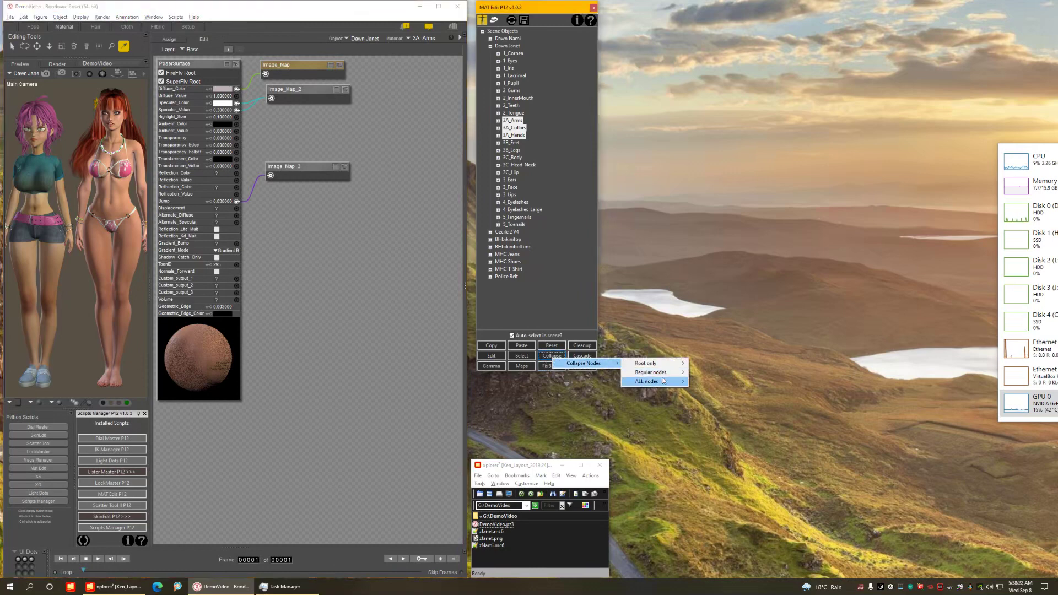
pyautogui.moveTo(663, 365)
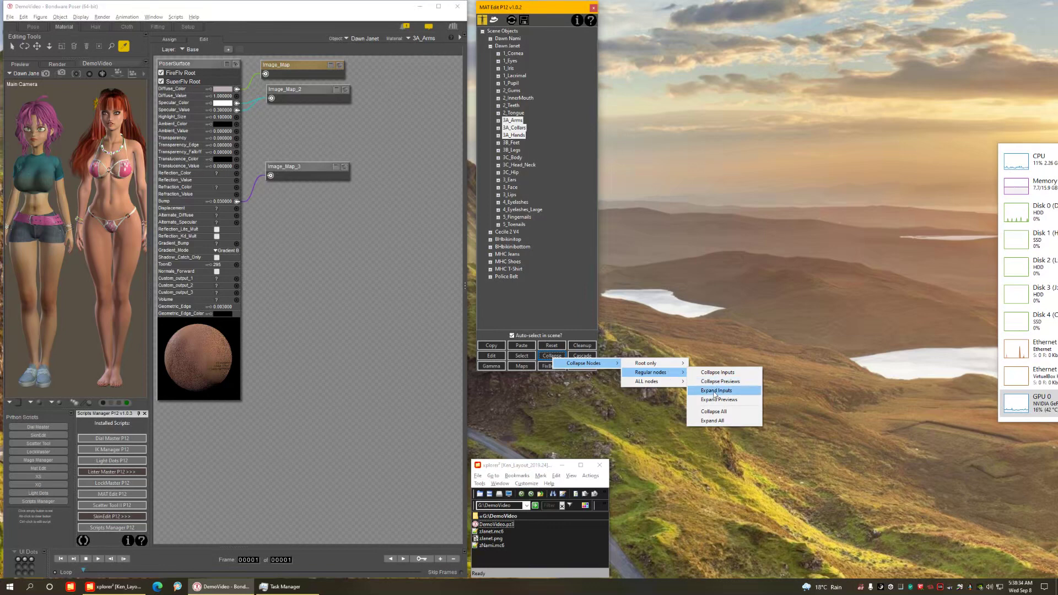
pyautogui.click(729, 392)
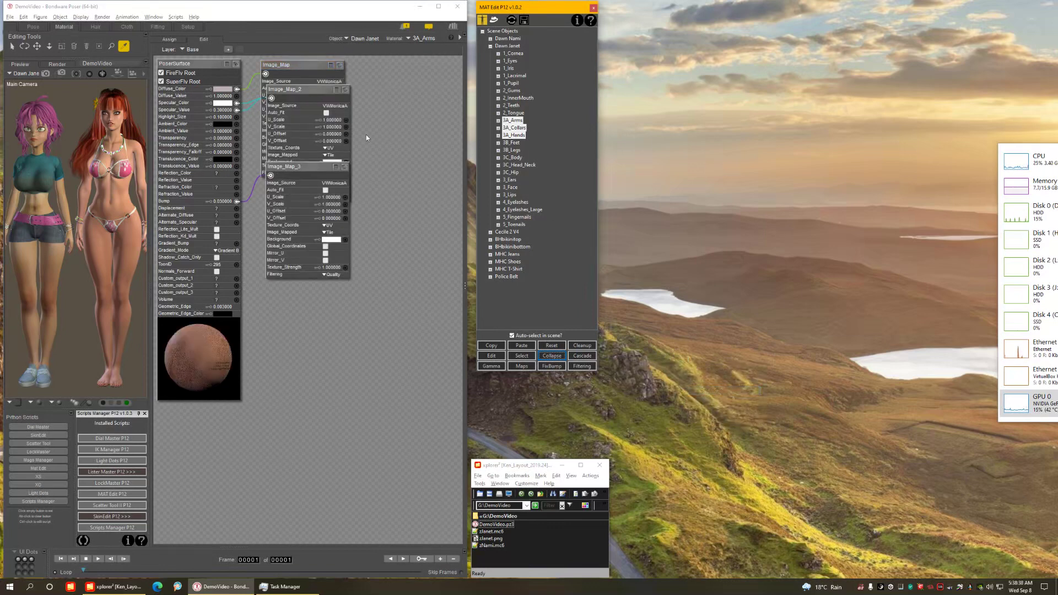
pyautogui.click(514, 120)
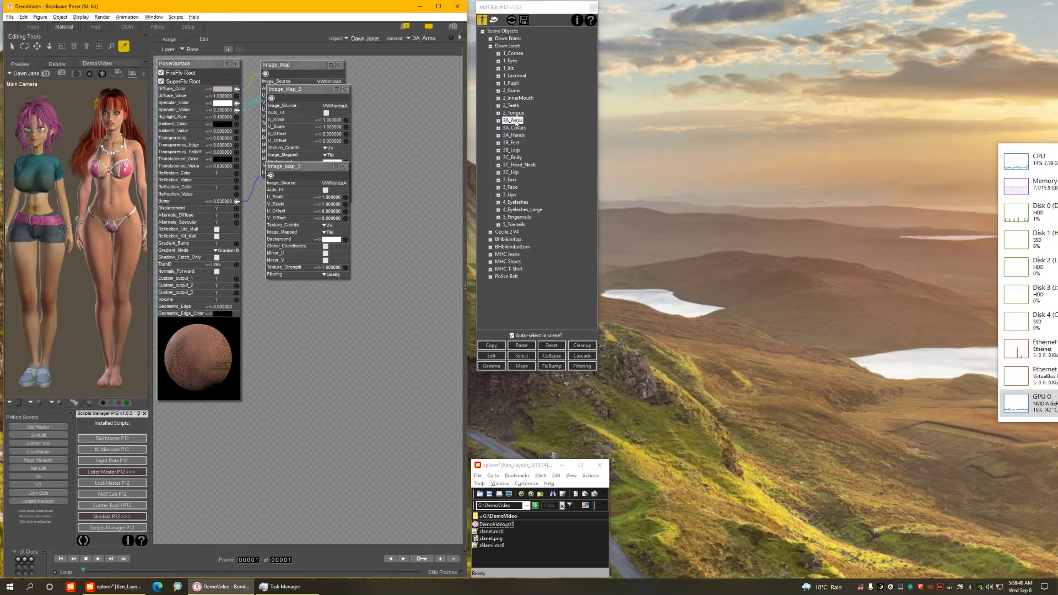
pyautogui.click(517, 128)
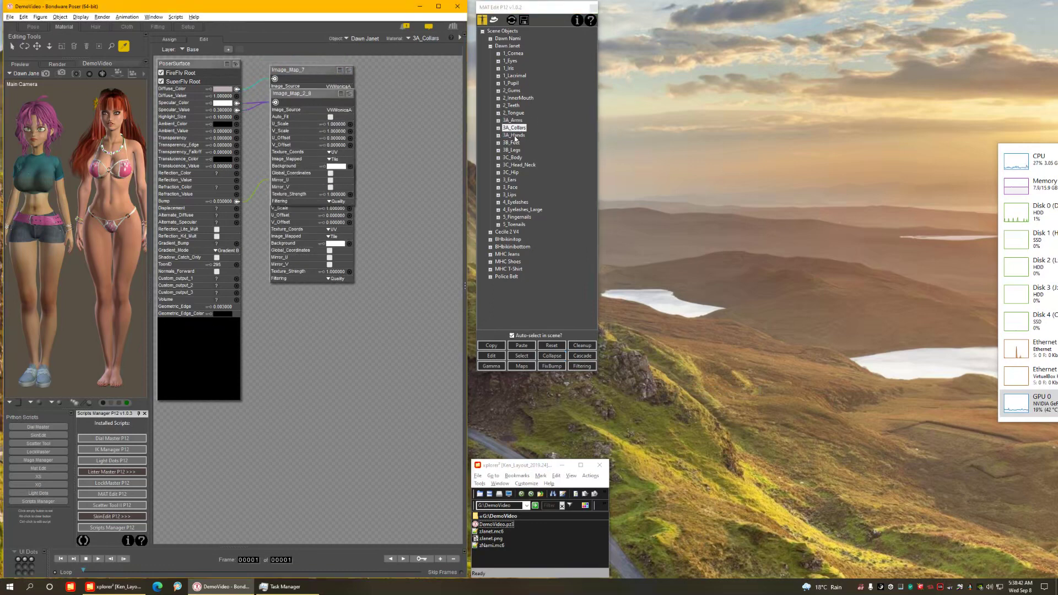
pyautogui.press('Down')
# Select Dawn Janet's 3A_Arms, 3A_Collars and 3A_Hands zones and collapse the previews of their root nodes only.
pyautogui.keyDown('shift'); pyautogui.click(513, 120); pyautogui.keyUp('shift')
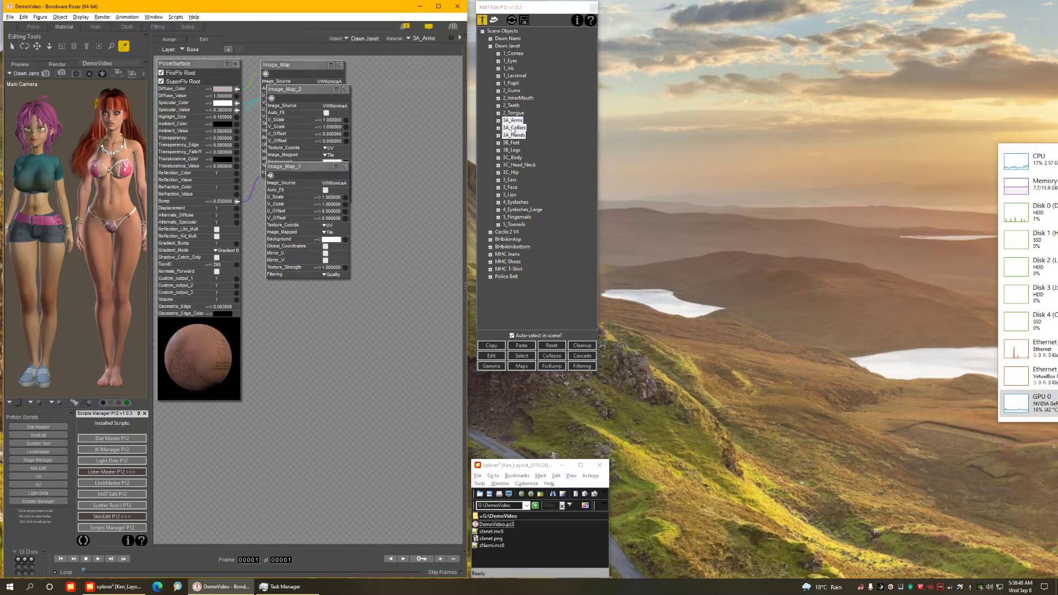
pyautogui.rightClick(514, 130)
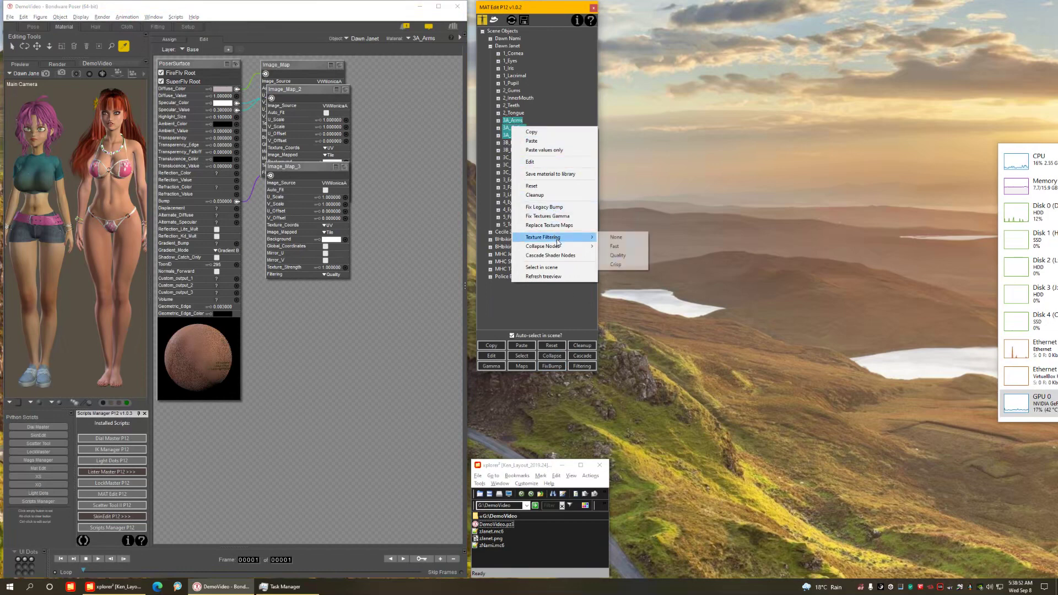
pyautogui.moveTo(565, 249)
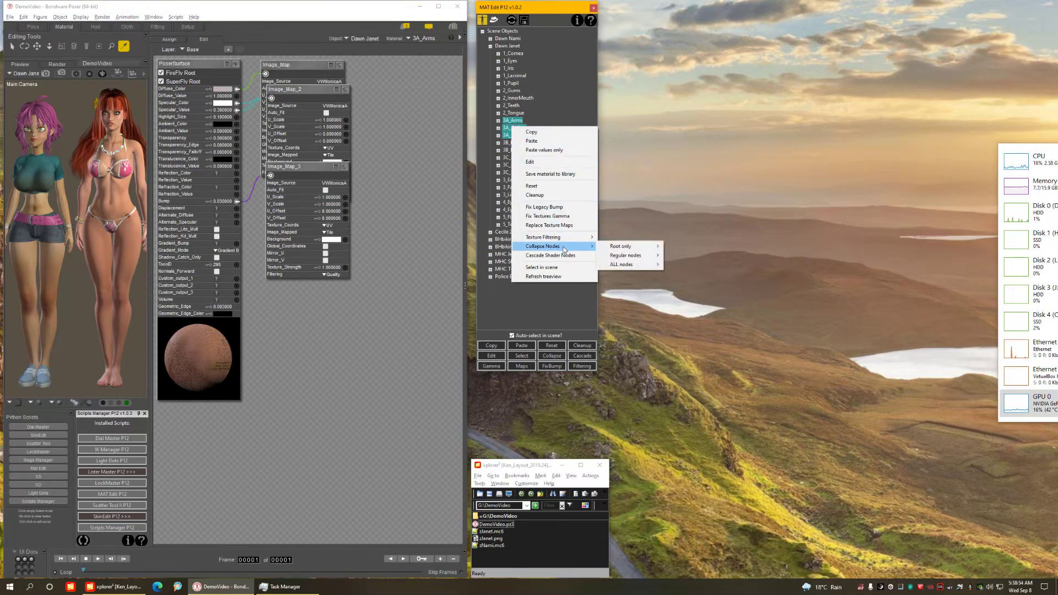
pyautogui.rightClick(512, 125)
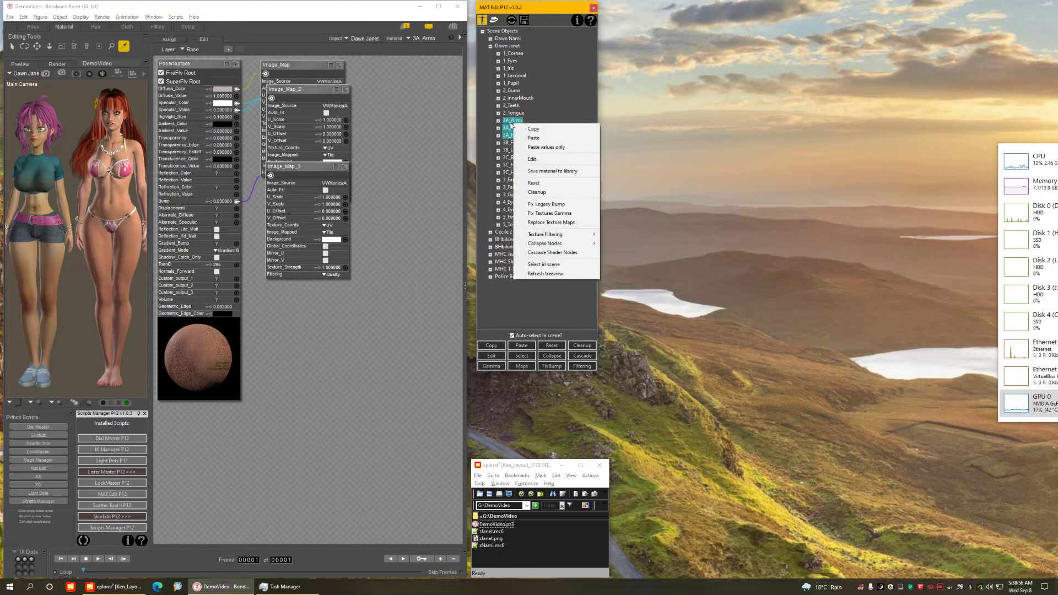
pyautogui.moveTo(560, 246)
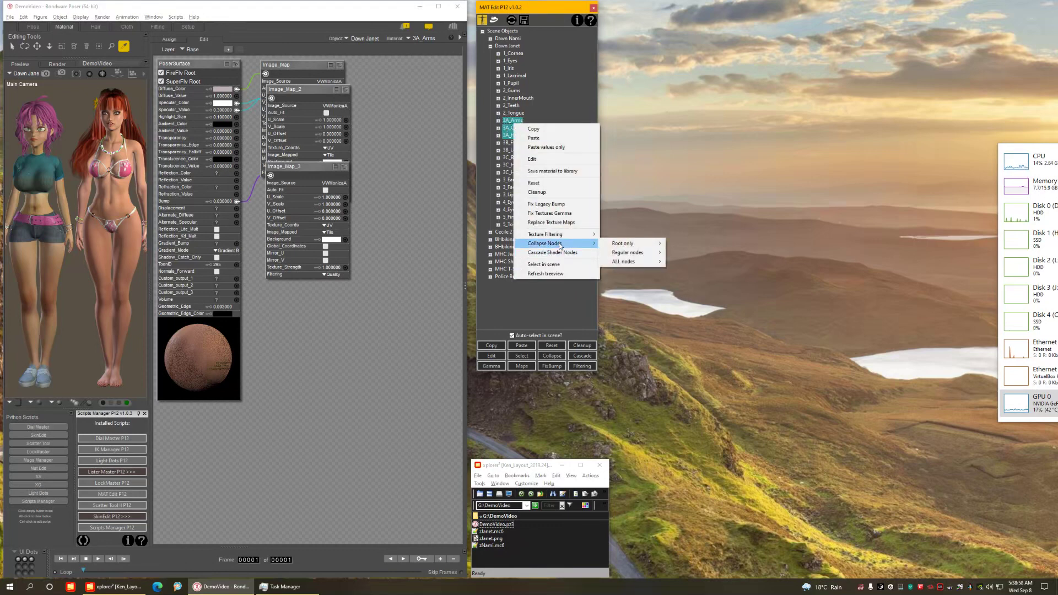
pyautogui.moveTo(639, 256)
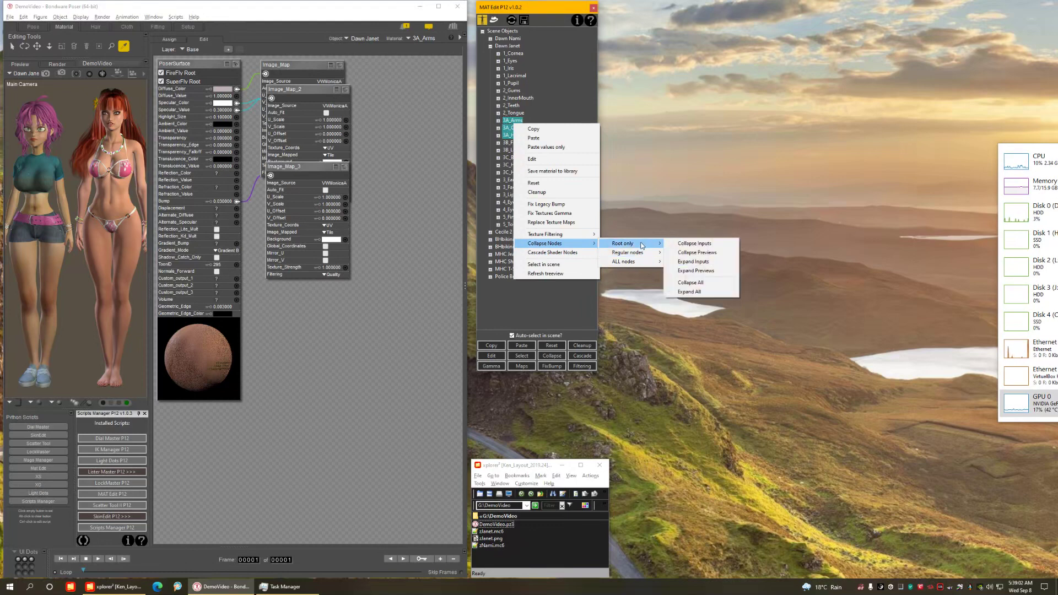
pyautogui.click(700, 252)
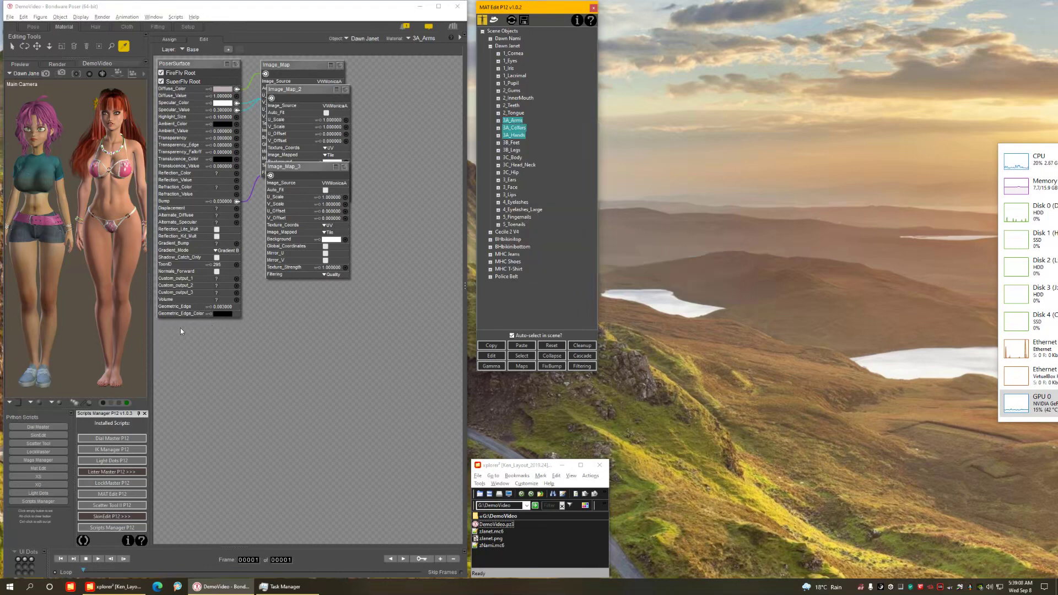
# Scatter the PowerSurface and Image_Map nodes of 3A_Arms far apart, and realign the selected zones' shader nodes with Cascade.
pyautogui.click(584, 358)
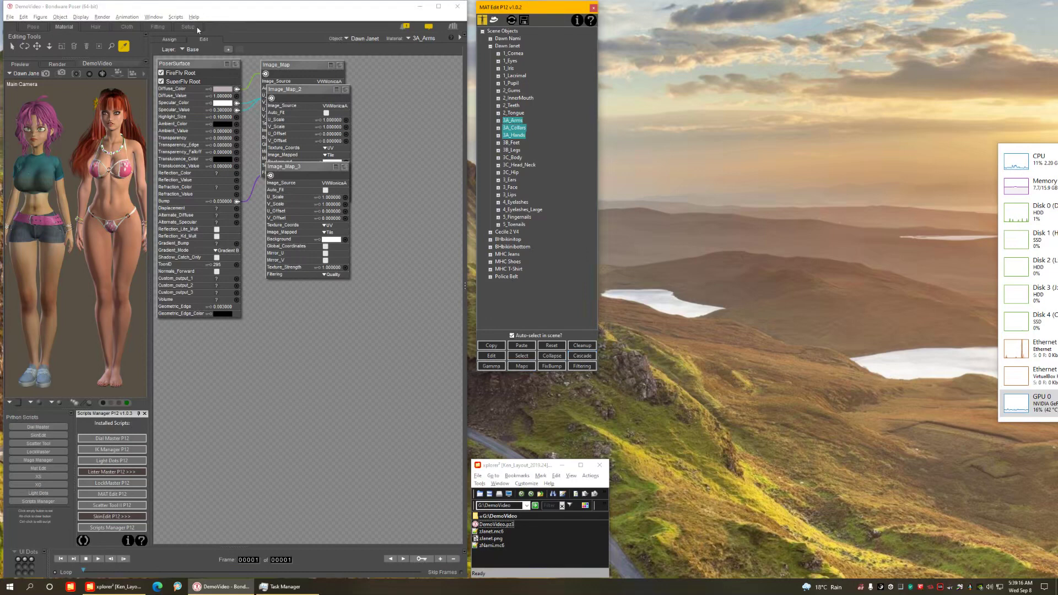
pyautogui.moveTo(189, 65); pyautogui.dragTo(1, 118)
pyautogui.moveTo(413, 283); pyautogui.dragTo(994, 177)
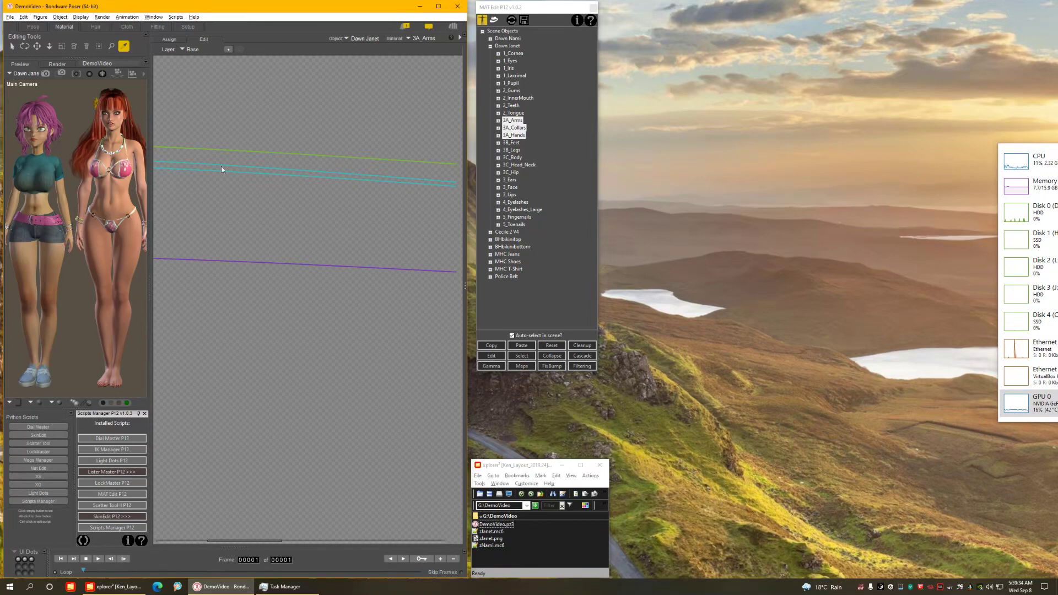
pyautogui.click(587, 357)
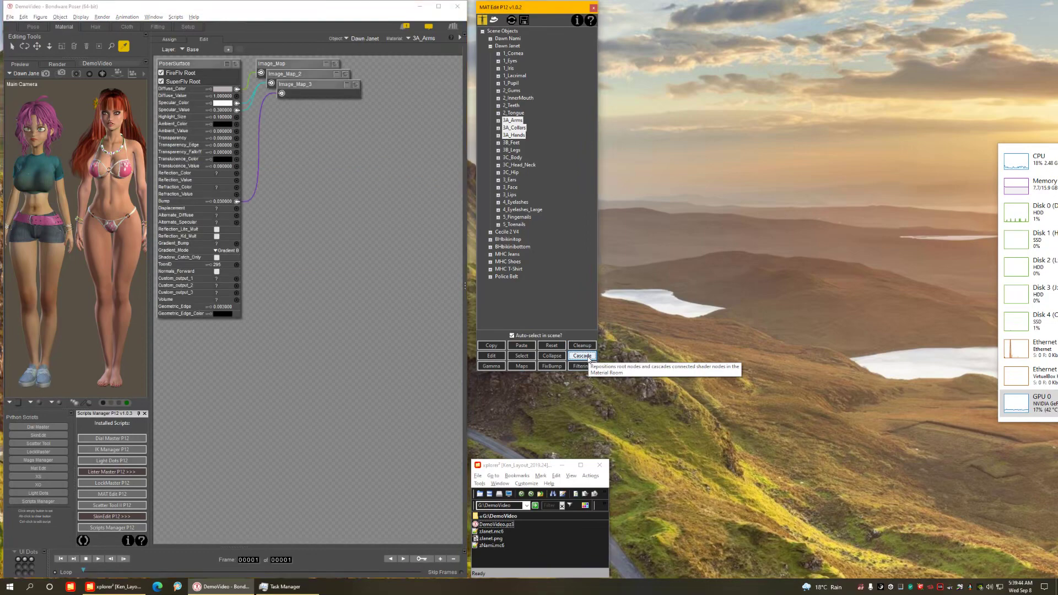
# Move the PowerSurface node and the three Image_Map nodes far out of view, and cascade the shader nodes again.
pyautogui.click(193, 68)
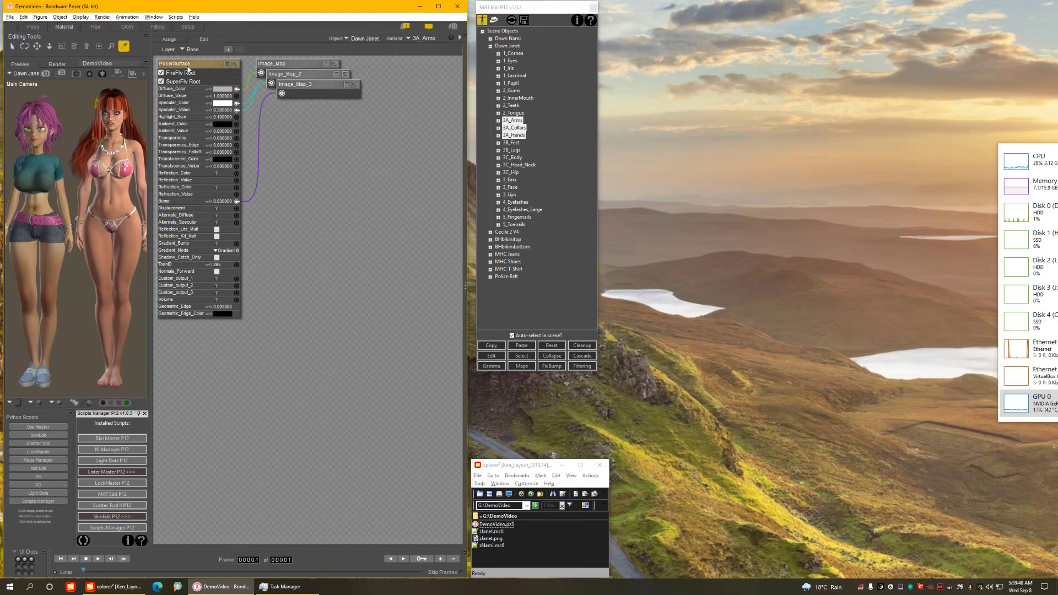
pyautogui.moveTo(358, 120); pyautogui.dragTo(306, 53)
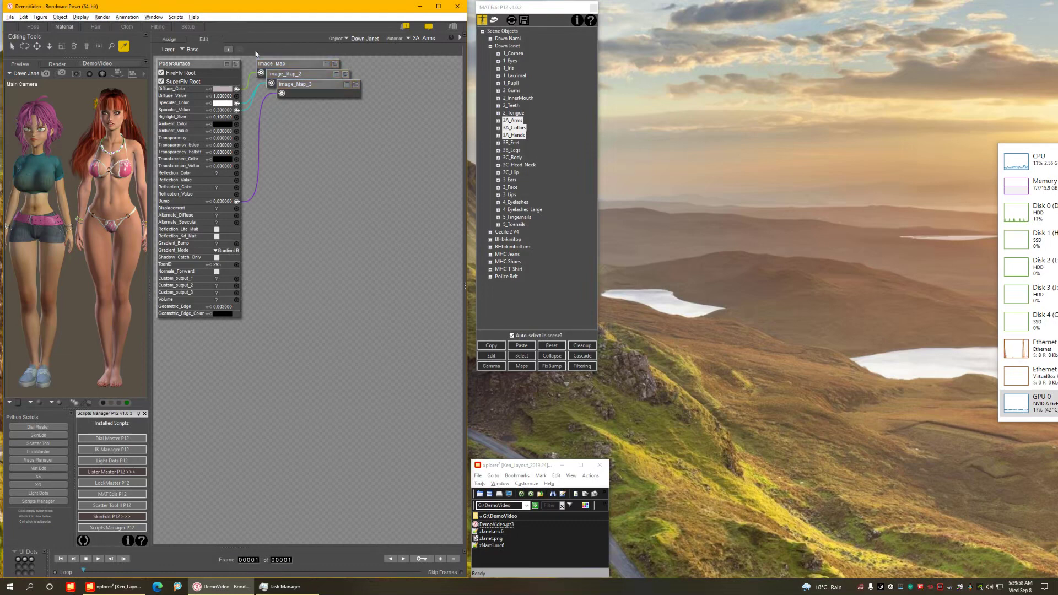
pyautogui.click(194, 64)
pyautogui.moveTo(193, 64); pyautogui.dragTo(449, 540)
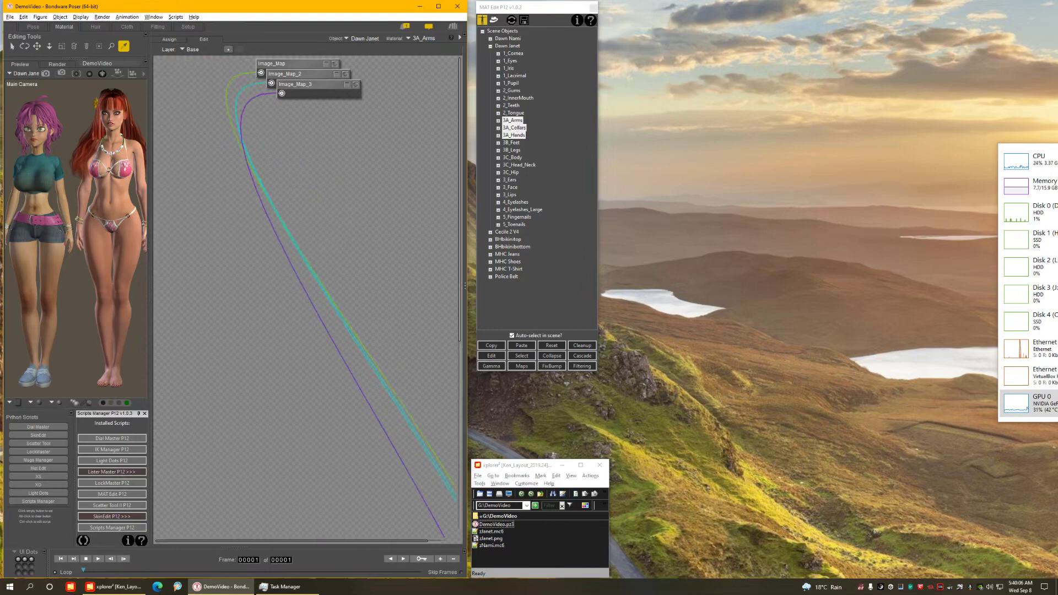
pyautogui.moveTo(396, 158); pyautogui.dragTo(261, 4)
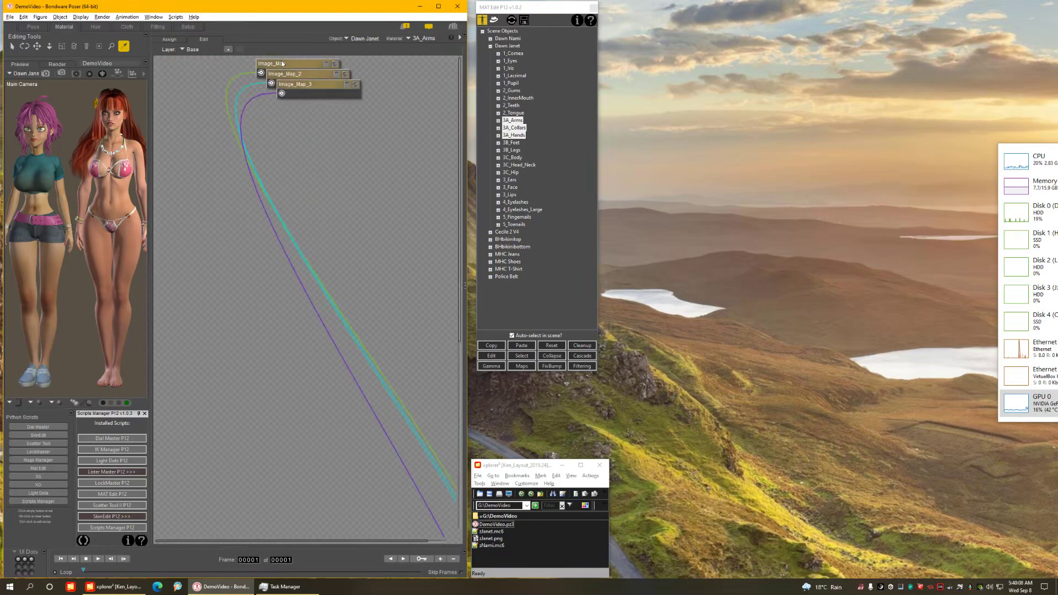
pyautogui.moveTo(281, 62)
pyautogui.mouseDown()
pyautogui.moveTo(307, 80)
pyautogui.moveTo(660, 115)
pyautogui.mouseUp()
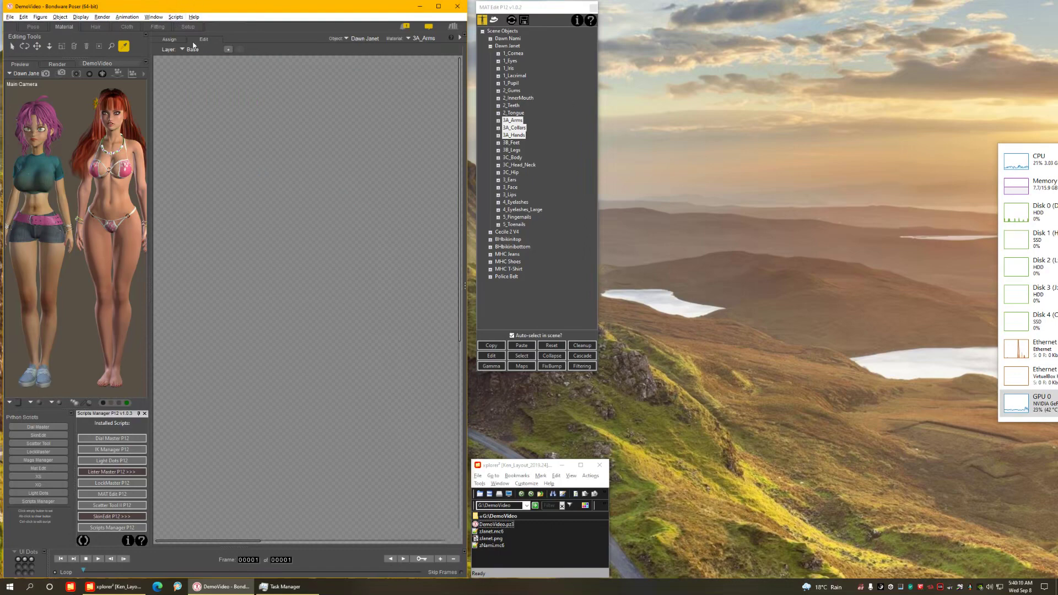
pyautogui.click(582, 356)
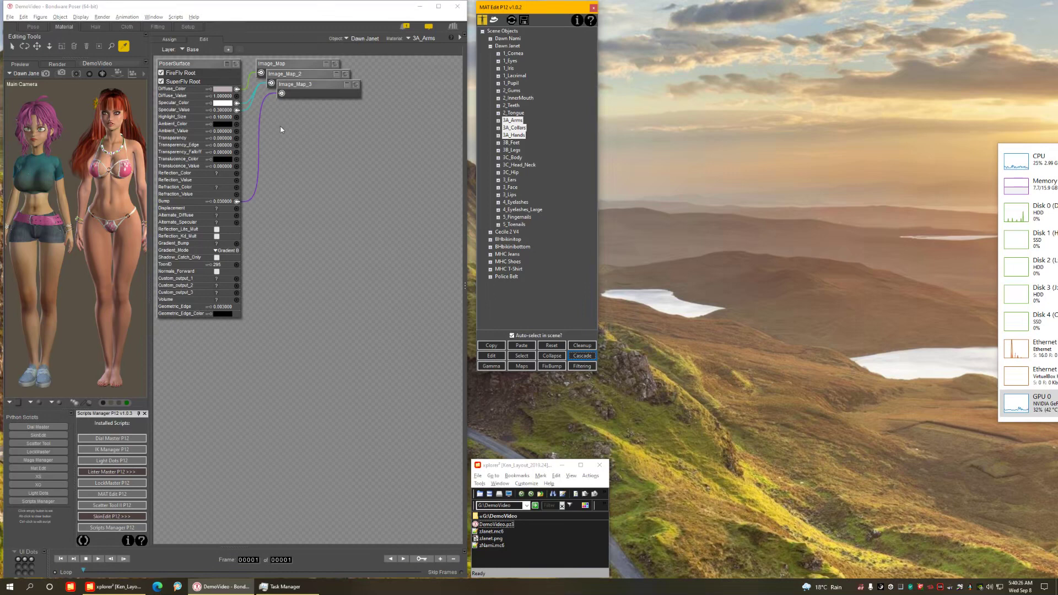
# Reselect Dawn Janet's 3A_Arms, 3A_Collars and 3A_Hands zones and open the Maps Replacer for their textures.
pyautogui.click(511, 46)
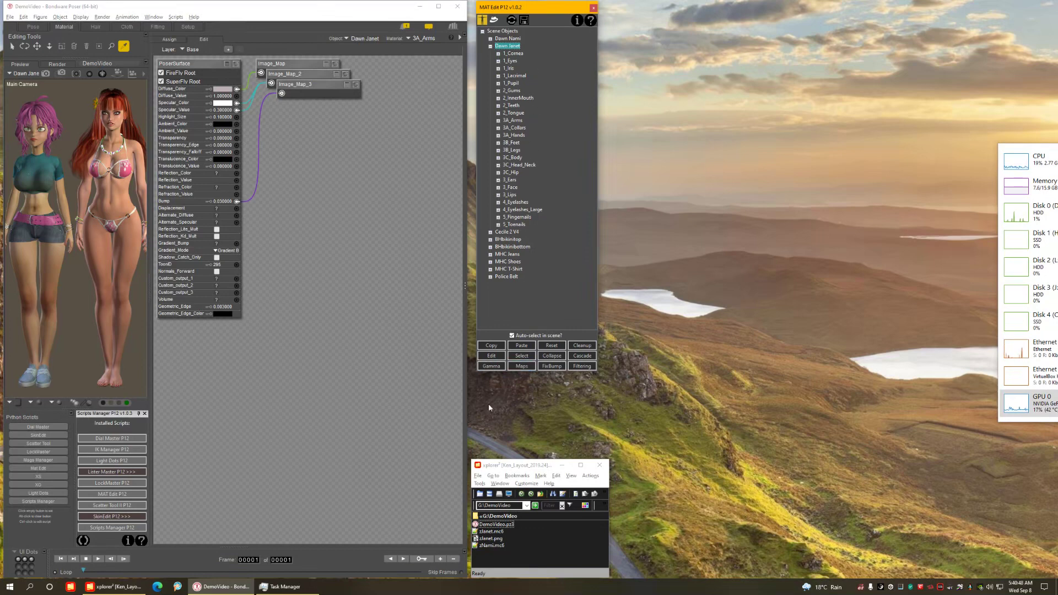
pyautogui.click(521, 120)
pyautogui.keyDown('shift'); pyautogui.click(515, 135); pyautogui.keyUp('shift')
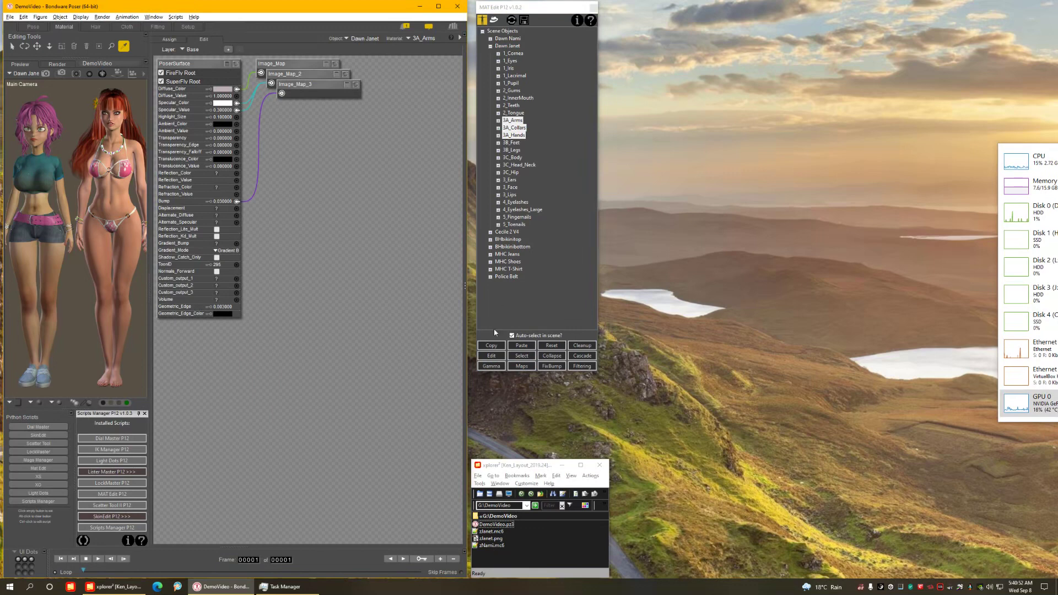
pyautogui.click(521, 367)
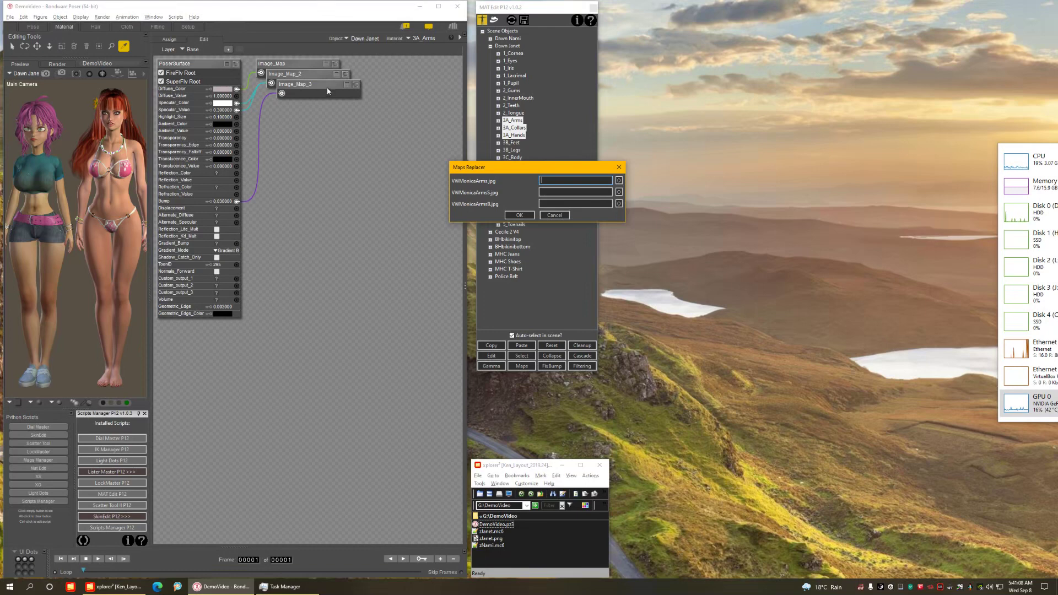
# Spread the Image_Map_2 and Image_Map_3 nodes apart, and inspect Image_Map_2's inputs and texture preview before collapsing it.
pyautogui.moveTo(327, 86); pyautogui.dragTo(359, 252)
pyautogui.moveTo(298, 75); pyautogui.dragTo(329, 152)
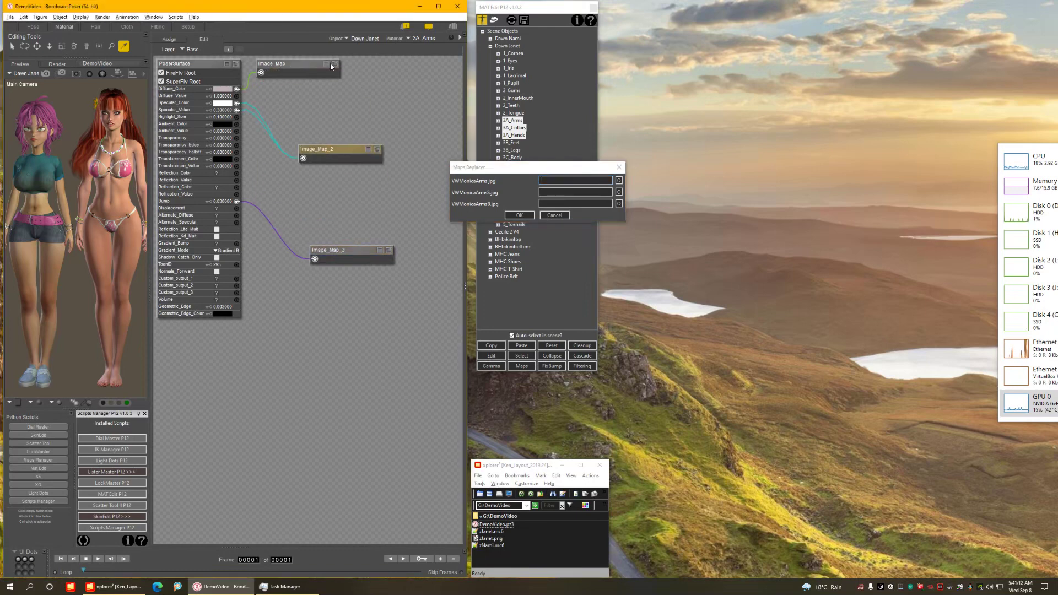
pyautogui.click(368, 150)
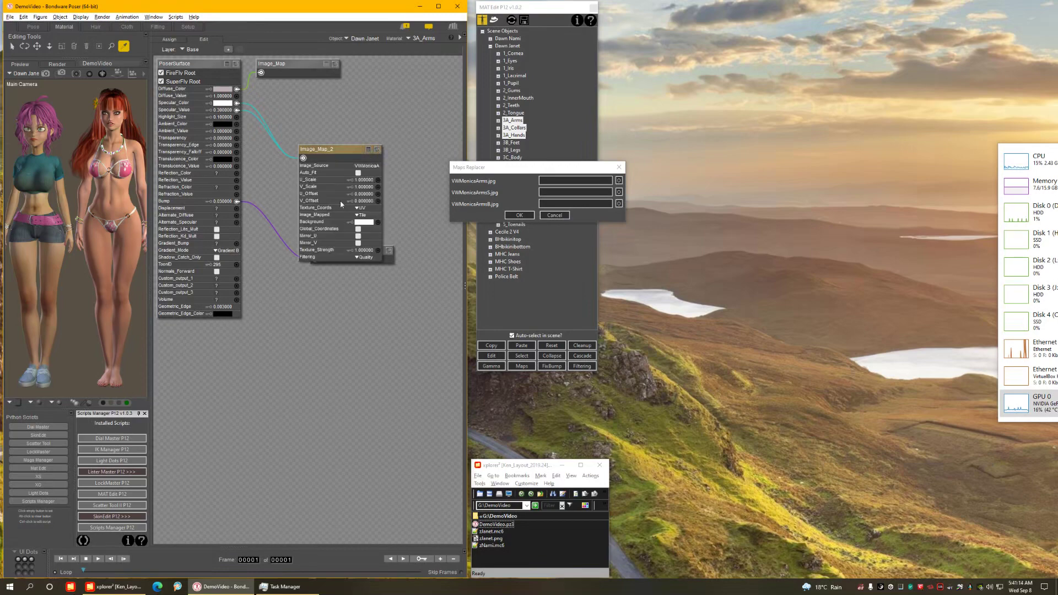
pyautogui.click(377, 150)
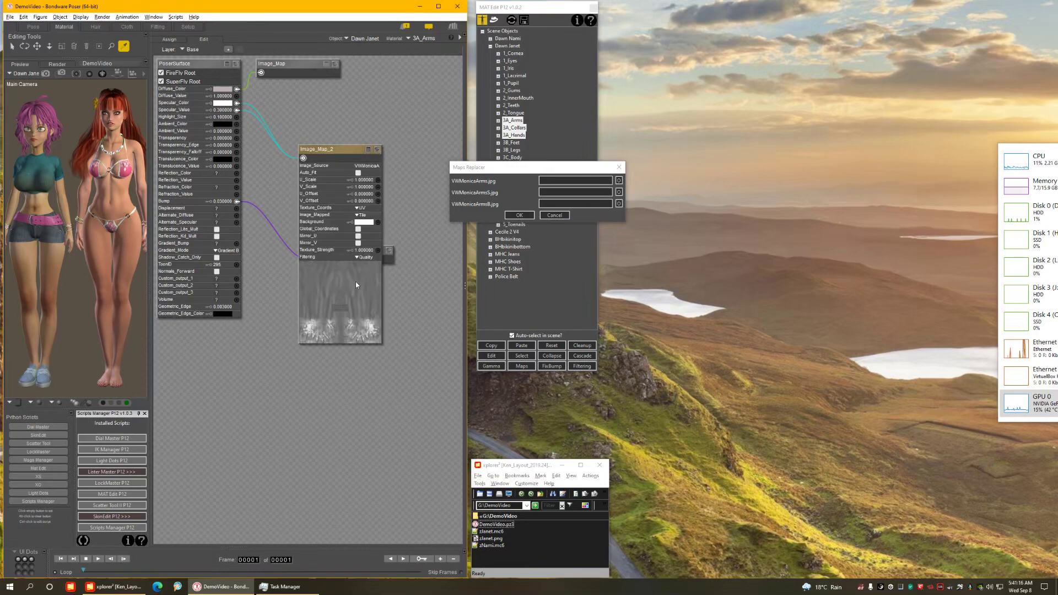
pyautogui.click(377, 150)
pyautogui.click(368, 150)
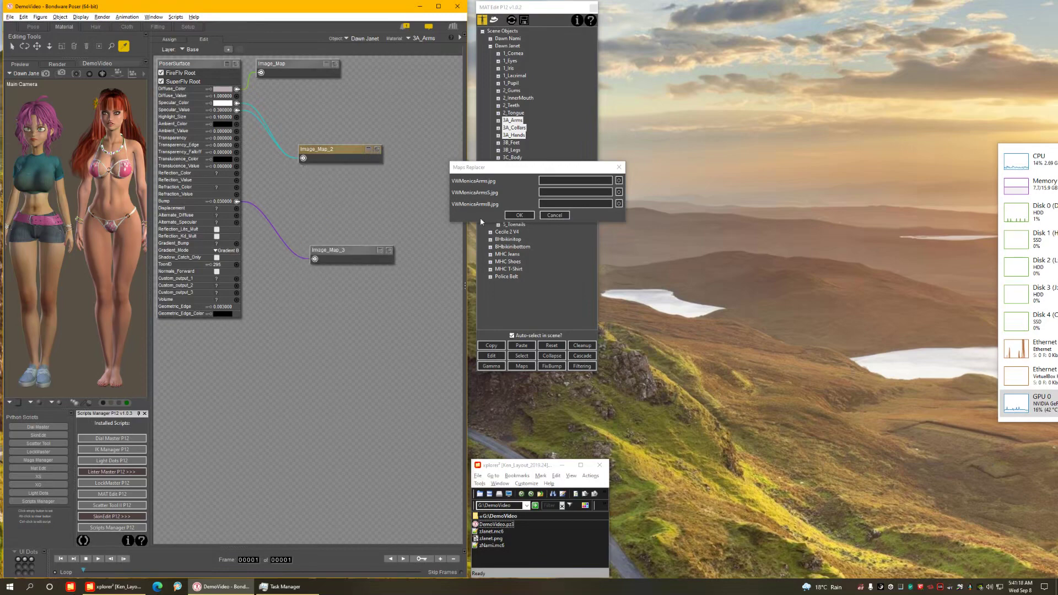
# Choose VWMonicaArmsS.jpg from the VWMonica texture folder as the replacement for the VWMonicaArmsS.jpg map, and apply the replacement.
pyautogui.click(619, 192)
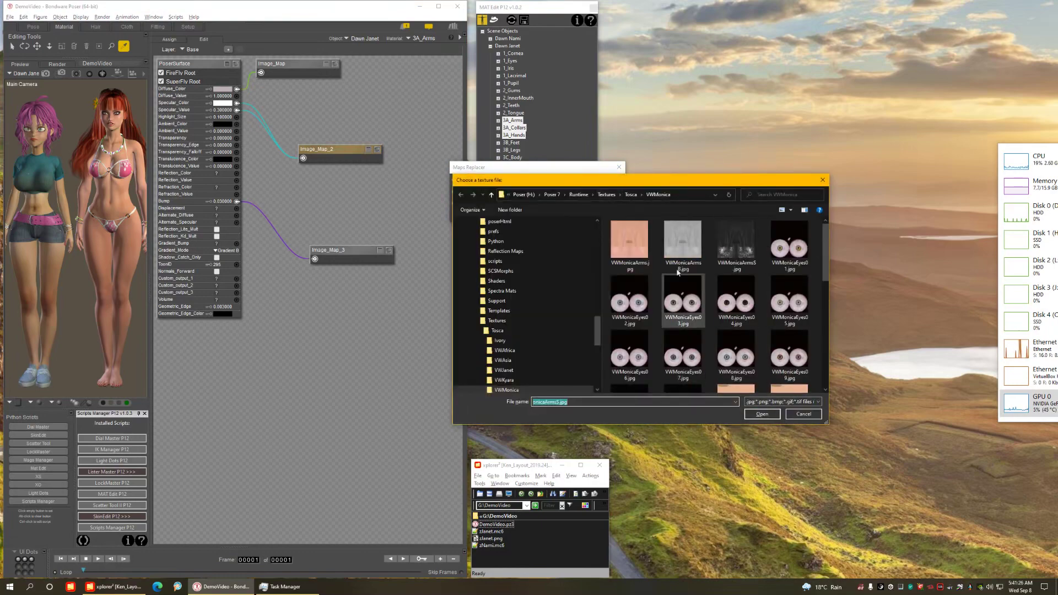
pyautogui.scroll(-10, 759, 299)
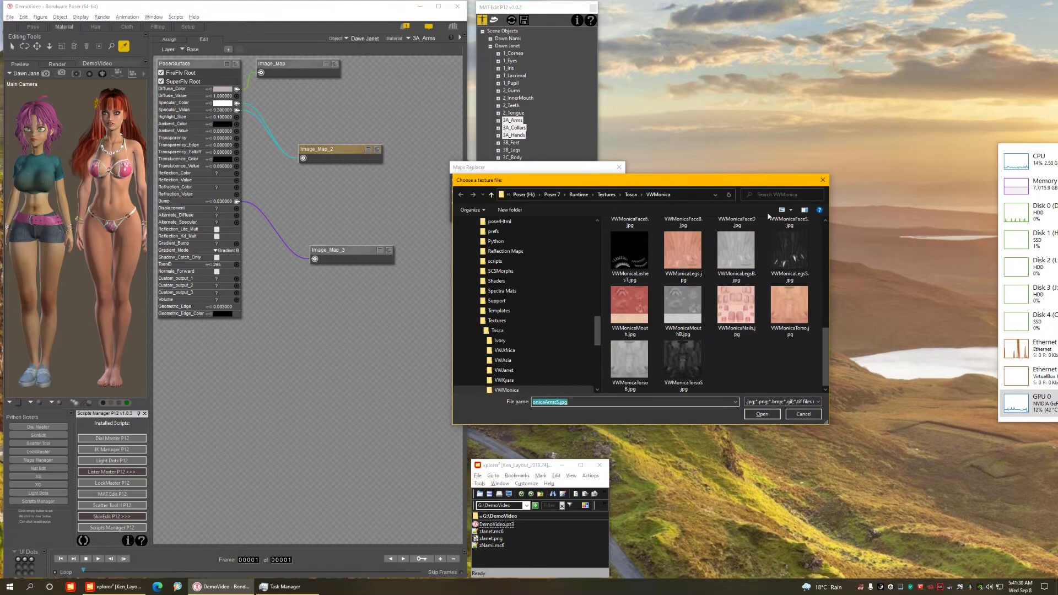
pyautogui.click(764, 417)
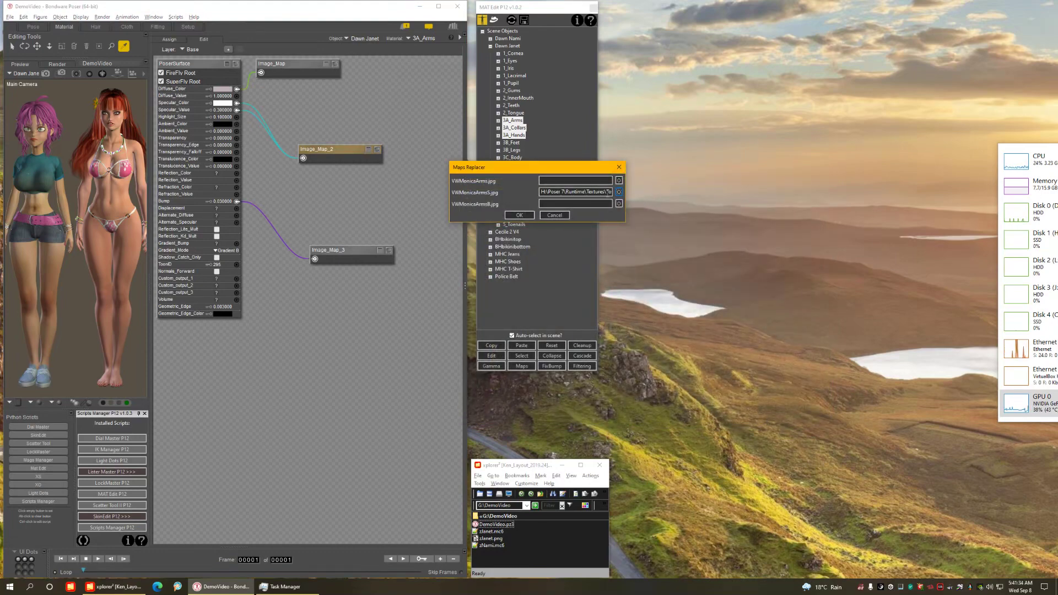
pyautogui.click(519, 215)
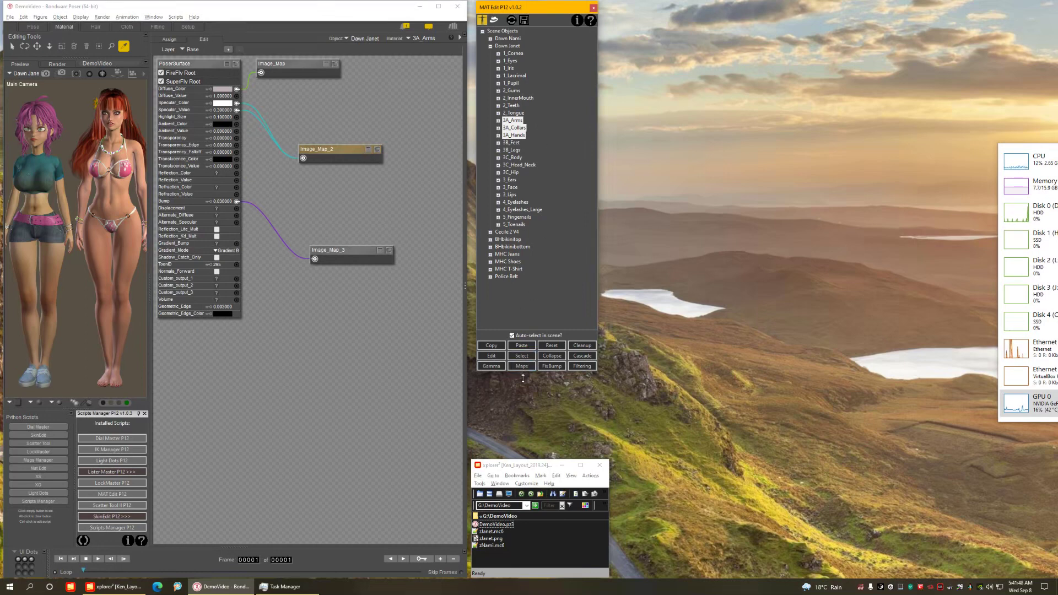
# Expand Image_Map_3's inputs and connect the node to PowerSurface's Gradient_Bump channel instead of Bump.
pyautogui.click(553, 368)
pyautogui.moveTo(342, 256); pyautogui.dragTo(346, 194)
pyautogui.click(353, 194)
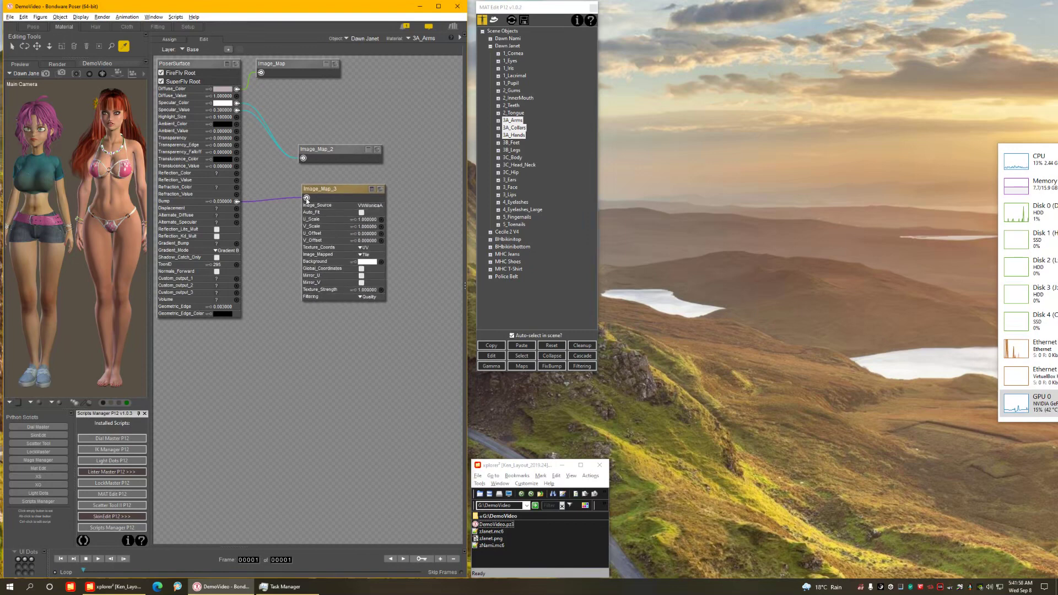
pyautogui.moveTo(306, 198); pyautogui.dragTo(237, 243)
pyautogui.click(237, 201)
pyautogui.click(248, 206)
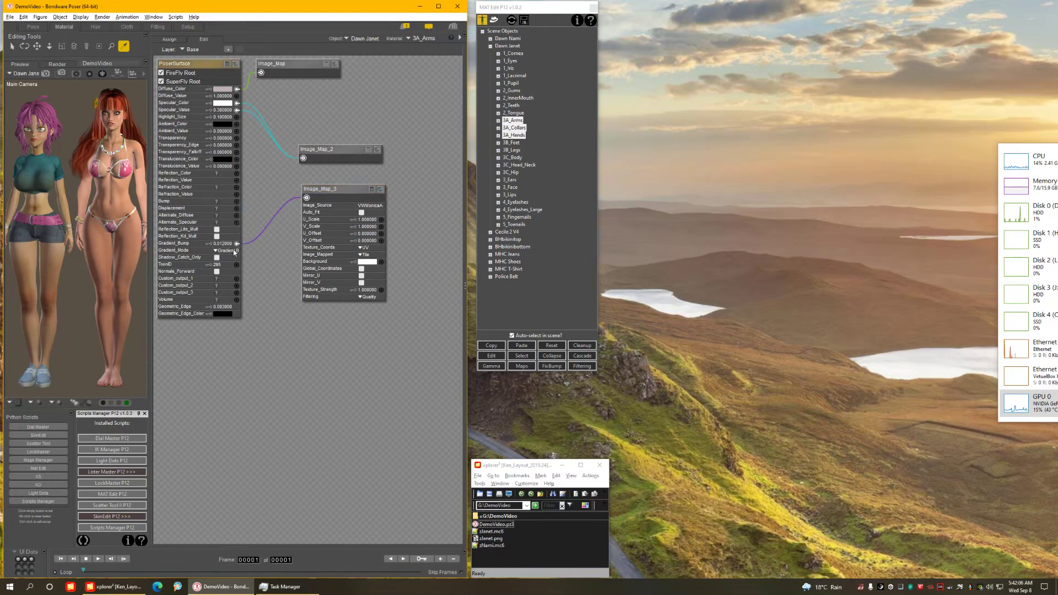
# Convert the selected zones' legacy Gradient_Bump to a Bump connection, reposition Image_Map_3 beside it, and inspect the Bump value.
pyautogui.moveTo(324, 190); pyautogui.dragTo(296, 261)
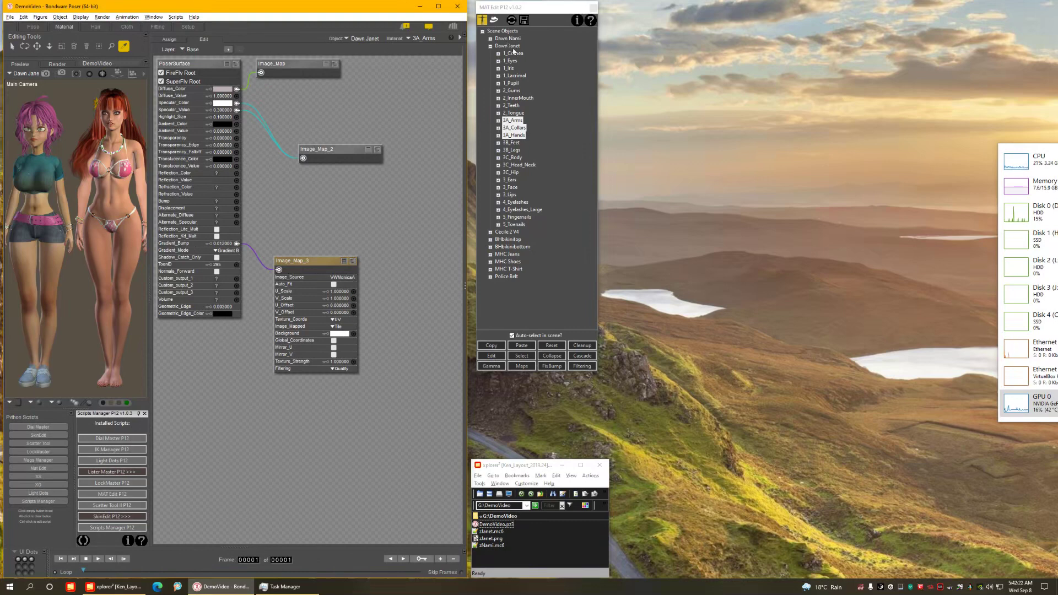
pyautogui.click(551, 367)
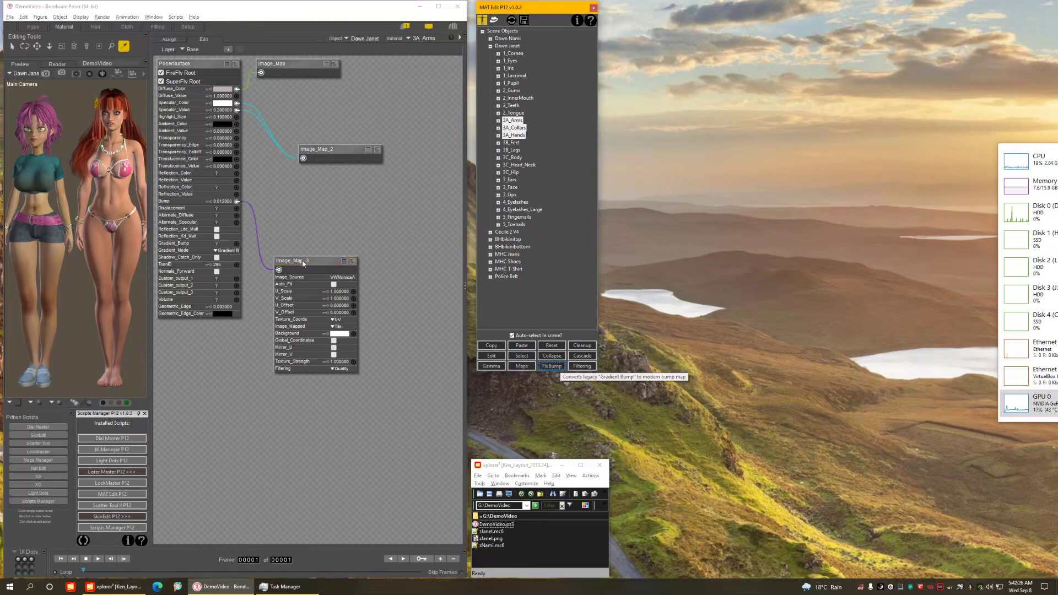
pyautogui.moveTo(310, 260); pyautogui.dragTo(328, 194)
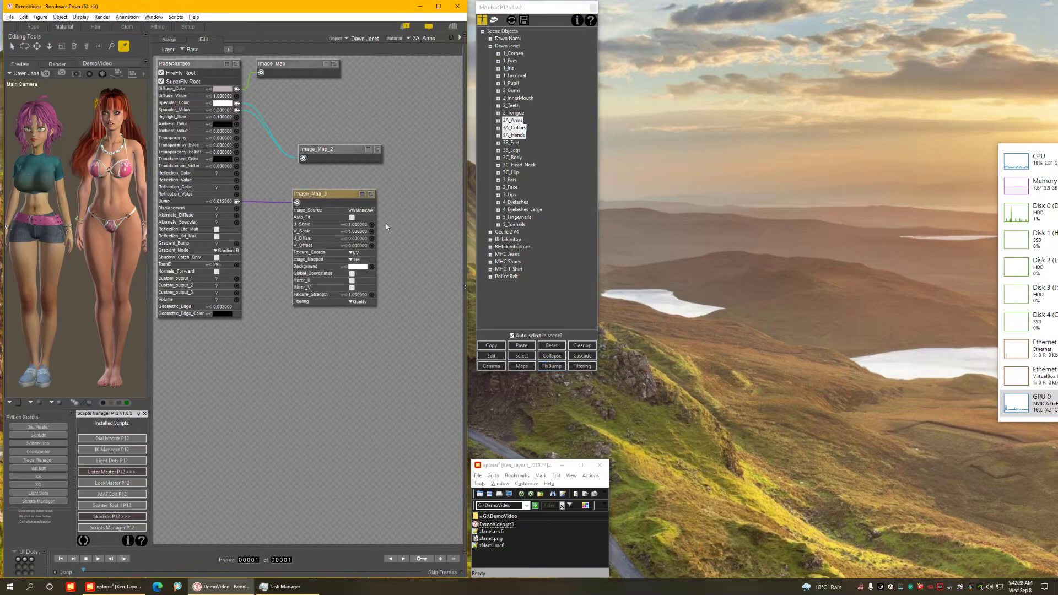
pyautogui.click(225, 203)
pyautogui.click(223, 204)
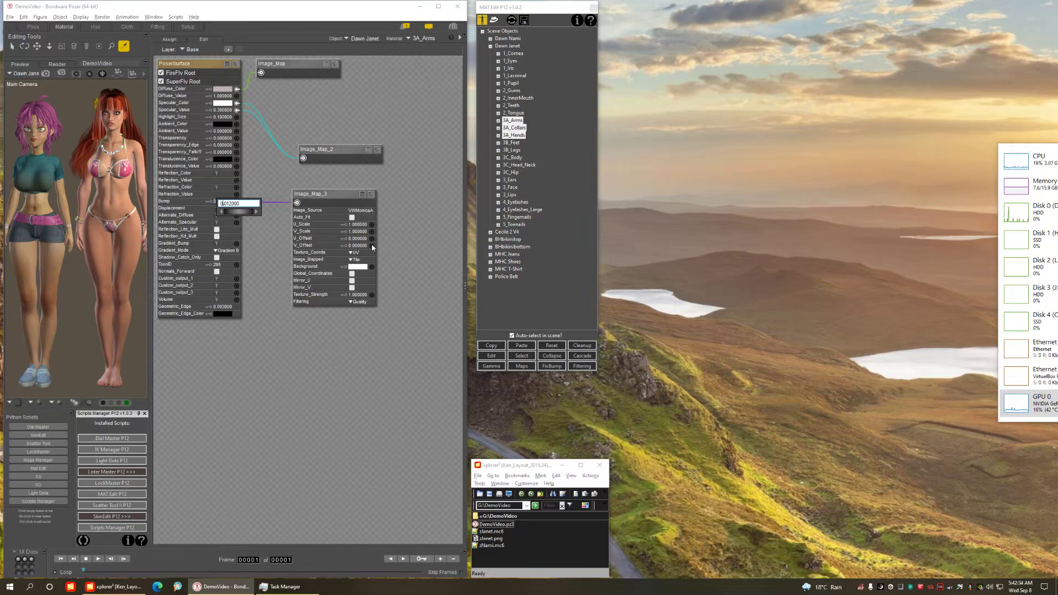
pyautogui.click(412, 238)
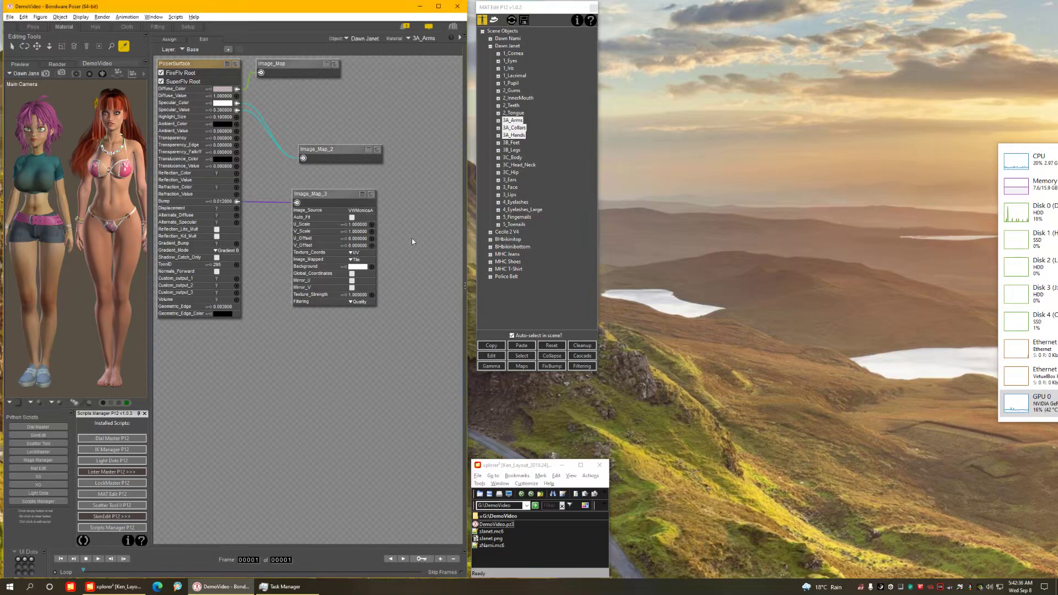
# Batch-edit the selected 3A_Arms, 3A_Collars and 3A_Hands materials, setting their PoserSurface Bump to 0.03.
pyautogui.rightClick(518, 121)
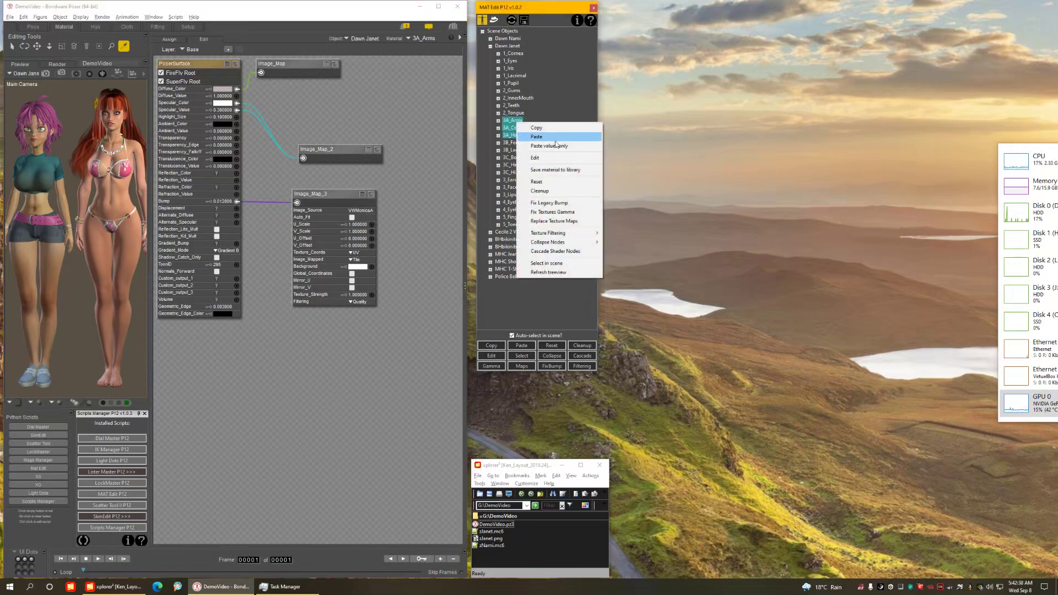
pyautogui.click(552, 157)
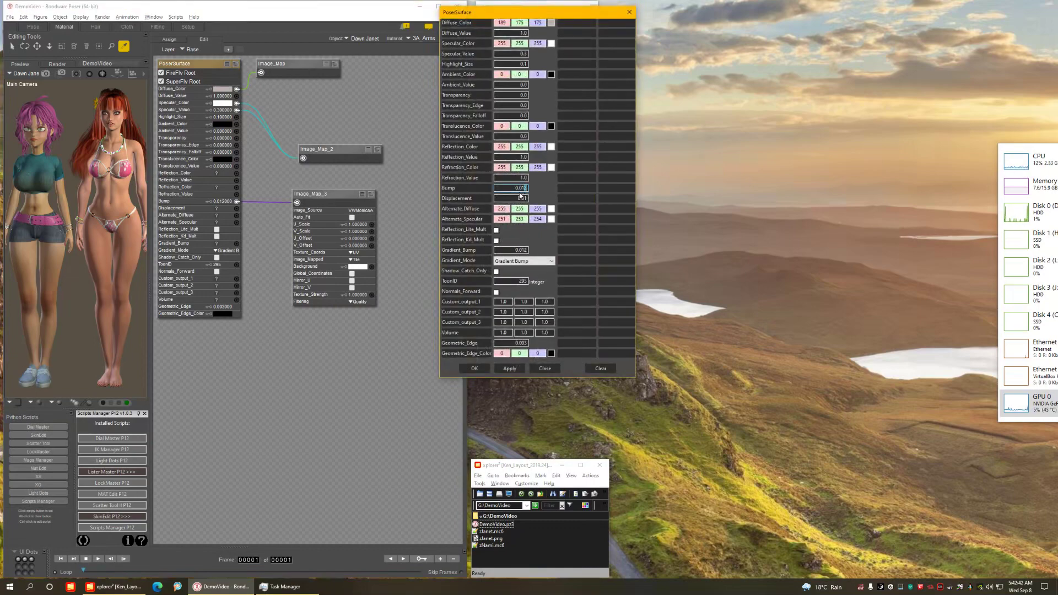
pyautogui.write('3')
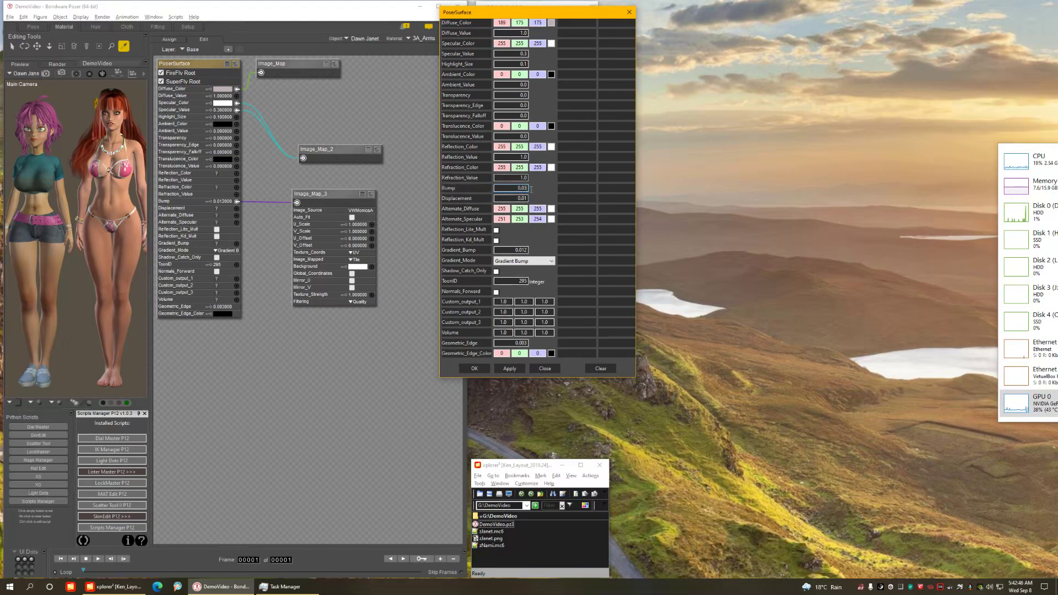
pyautogui.click(476, 372)
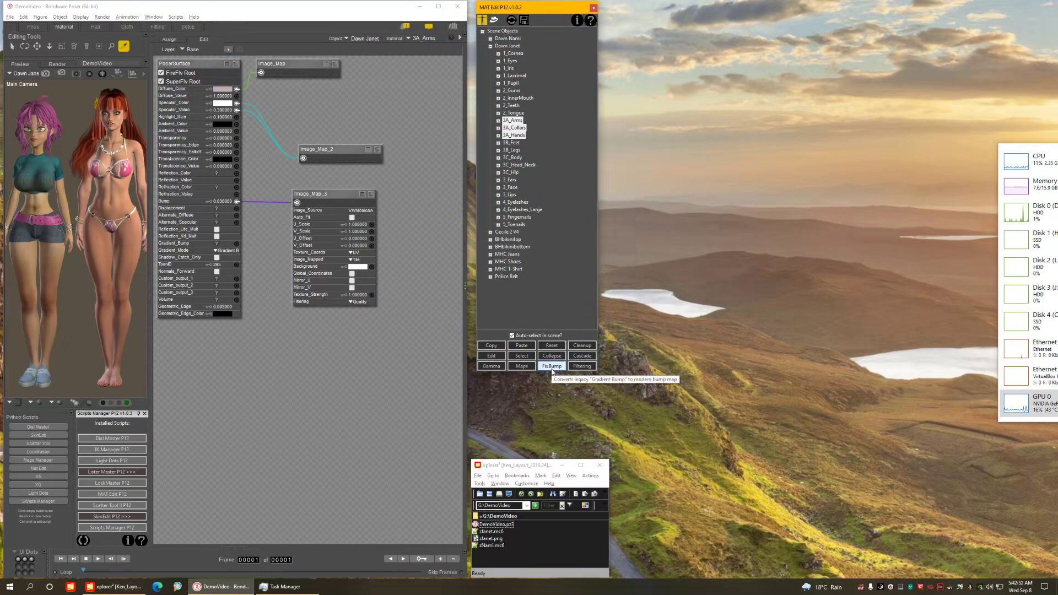
# Spread Image_Map_3 and Image_Map_2 apart, and expand the inputs of the Image_Map and Image_Map_2 nodes.
pyautogui.moveTo(335, 193); pyautogui.dragTo(339, 248)
pyautogui.moveTo(323, 152); pyautogui.dragTo(407, 141)
pyautogui.click(335, 64)
pyautogui.click(401, 197)
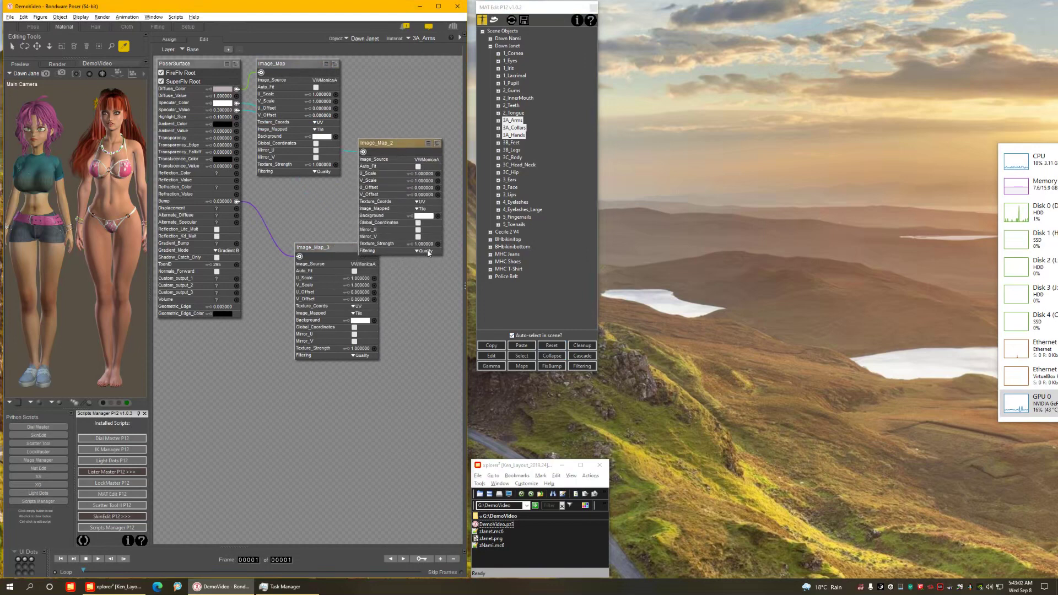
# Examine the texture filtering options of the Image_Map_2 node, keeping Quality selected.
pyautogui.click(423, 252)
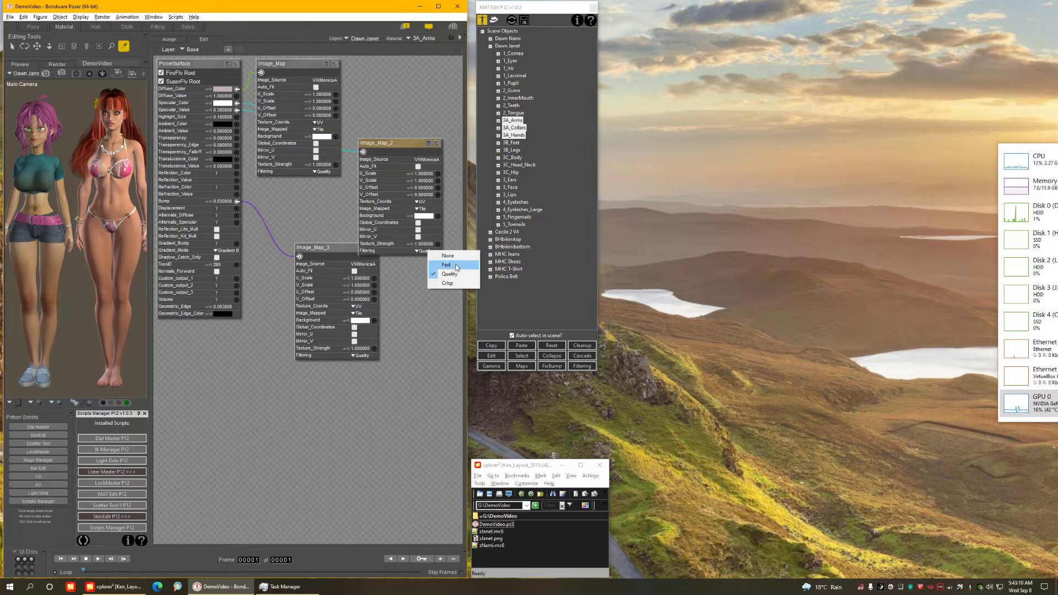
pyautogui.click(406, 254)
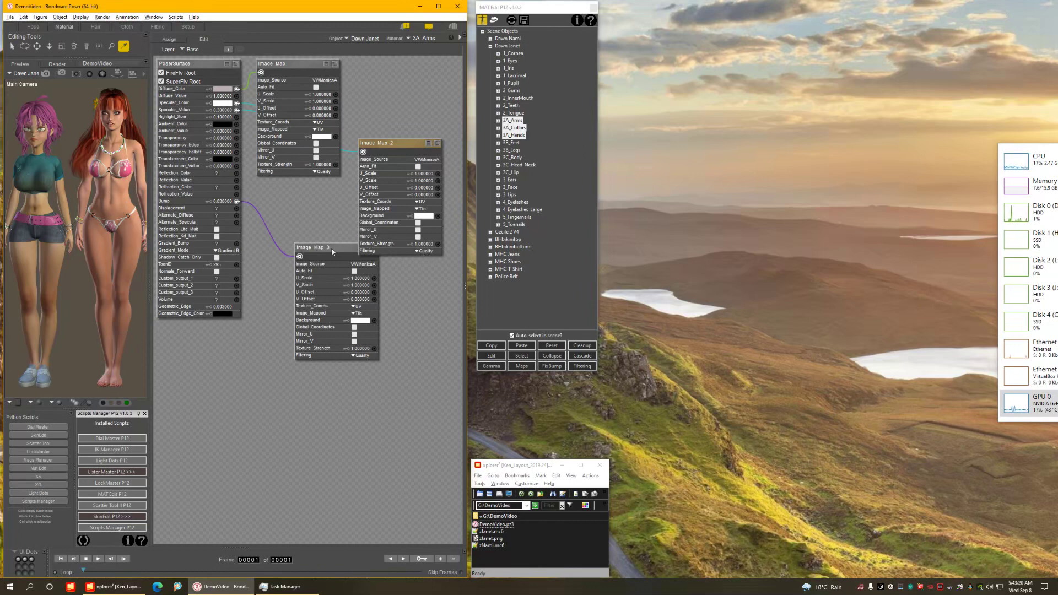
pyautogui.click(421, 252)
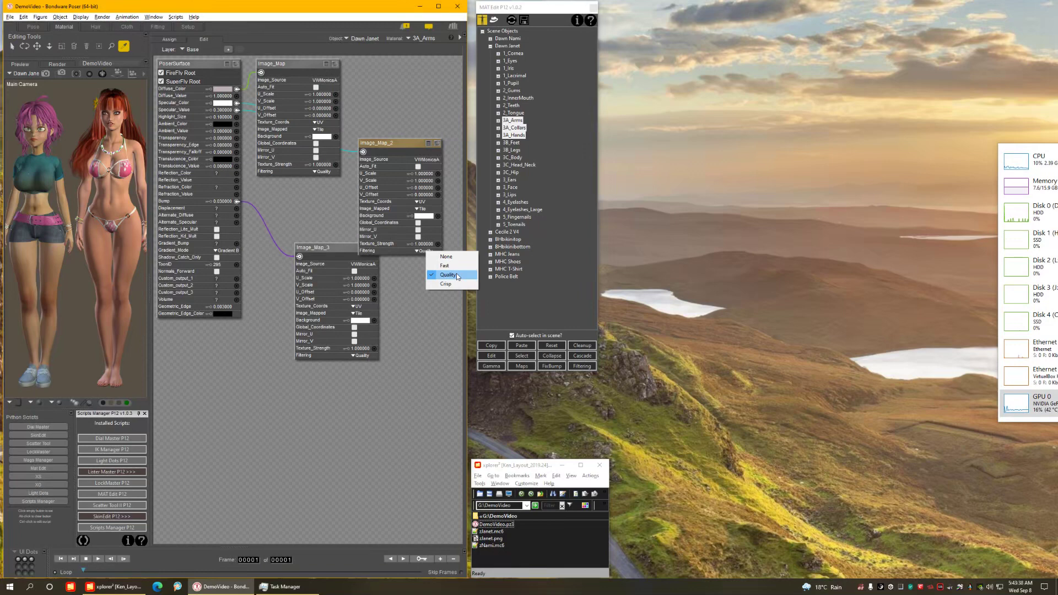
pyautogui.click(457, 275)
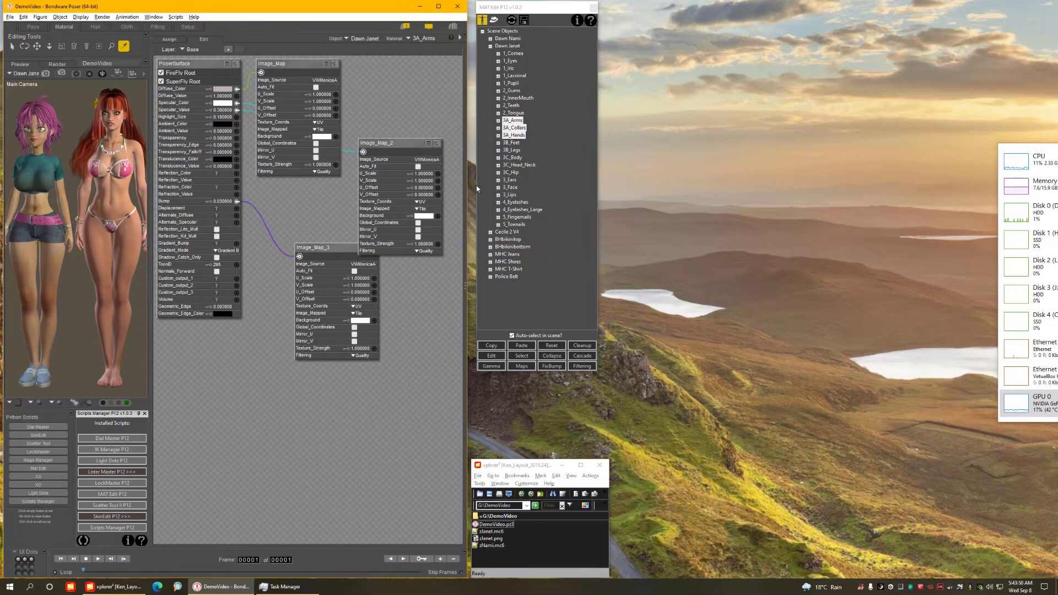
# Batch-set the texture filtering of the selected arm, collar and hand zones to Crisp, and return it to Quality.
pyautogui.click(582, 367)
pyautogui.click(583, 368)
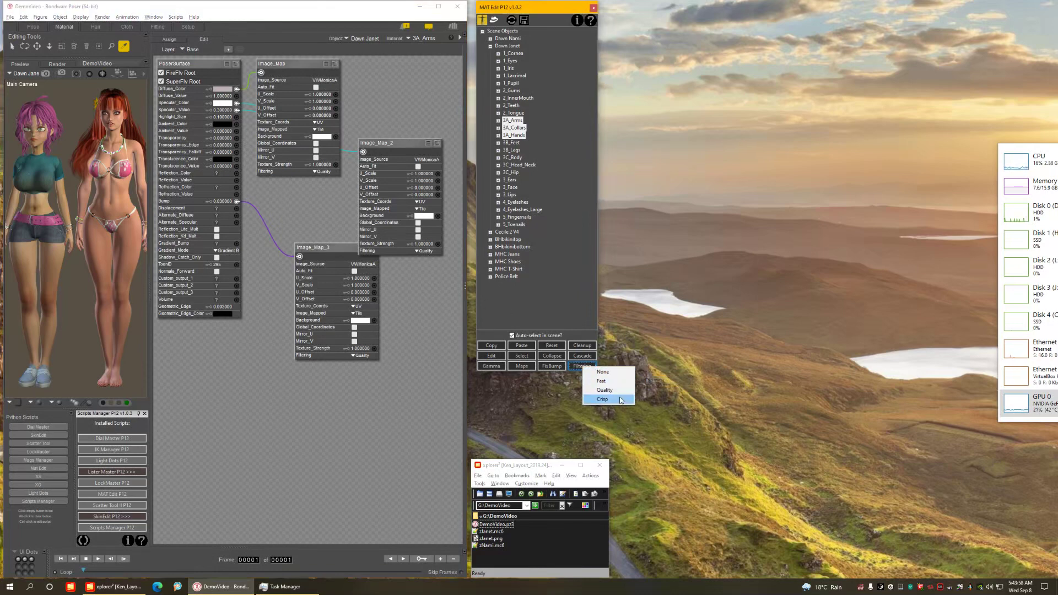
pyautogui.click(606, 400)
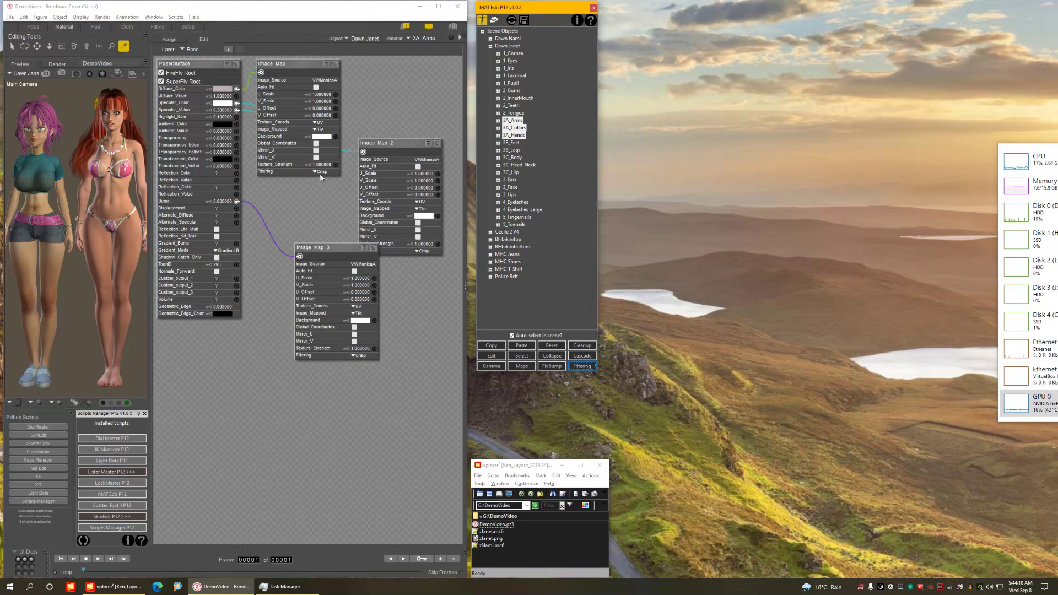
pyautogui.click(581, 366)
# Collapse Dawn Janet, limit the scene object tree to props only, and expand the GKBraceletR3 and GKBraceletL3 materials.
pyautogui.click(490, 47)
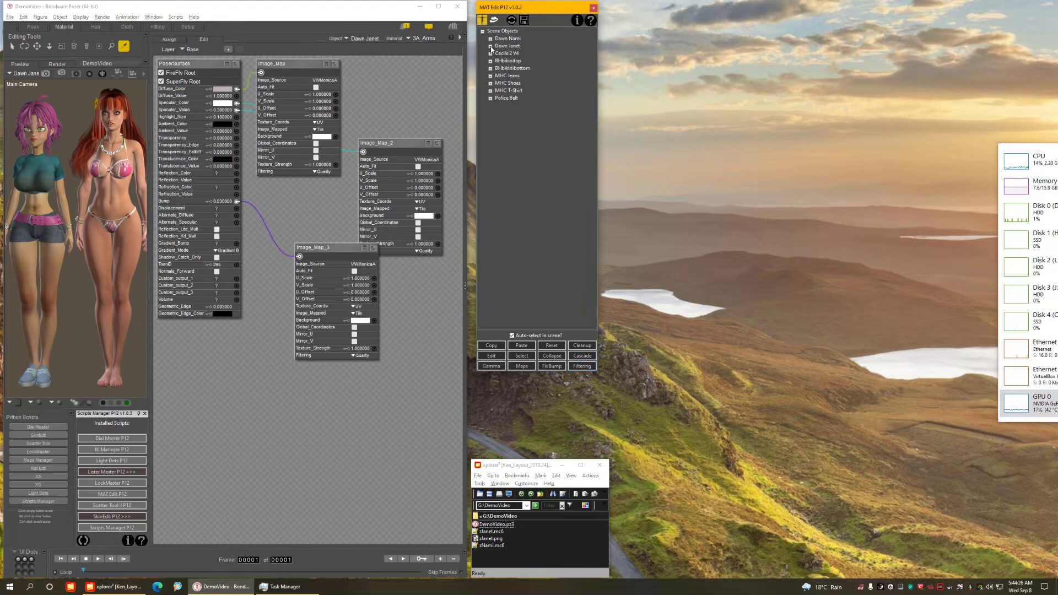
pyautogui.click(501, 23)
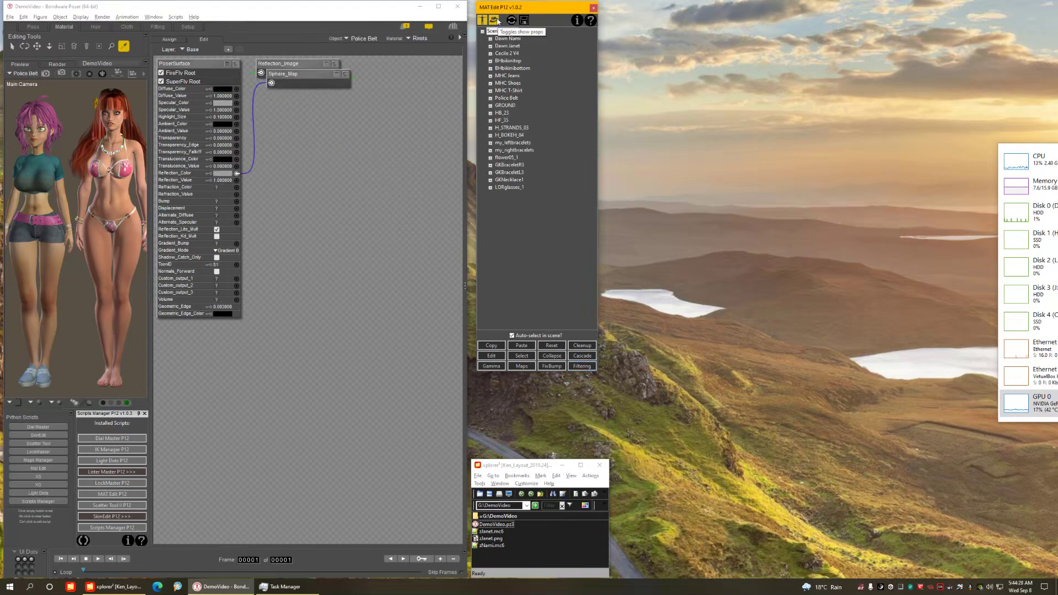
pyautogui.click(484, 21)
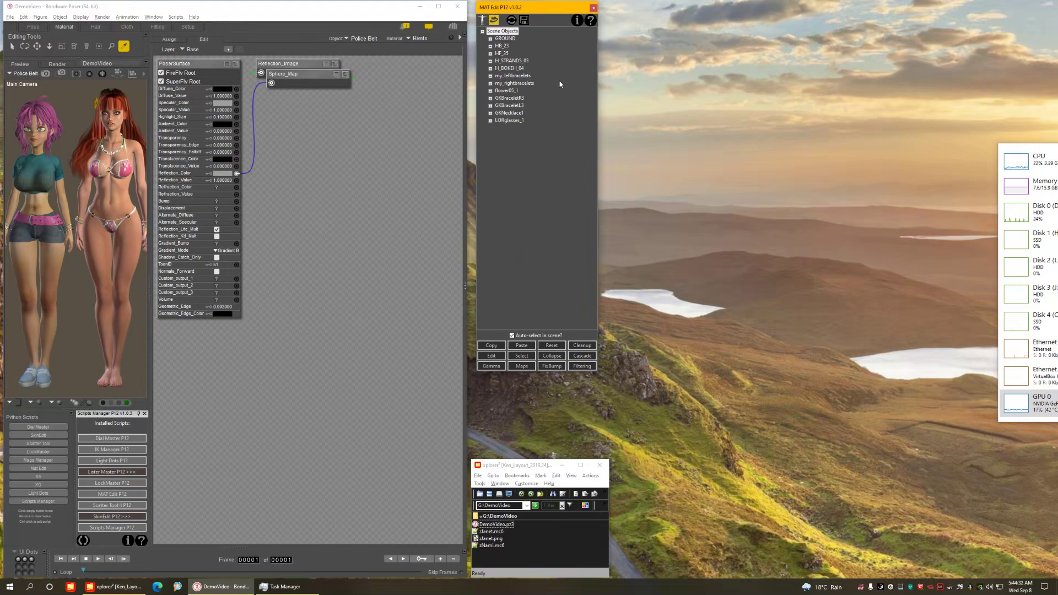
pyautogui.click(491, 98)
pyautogui.click(490, 113)
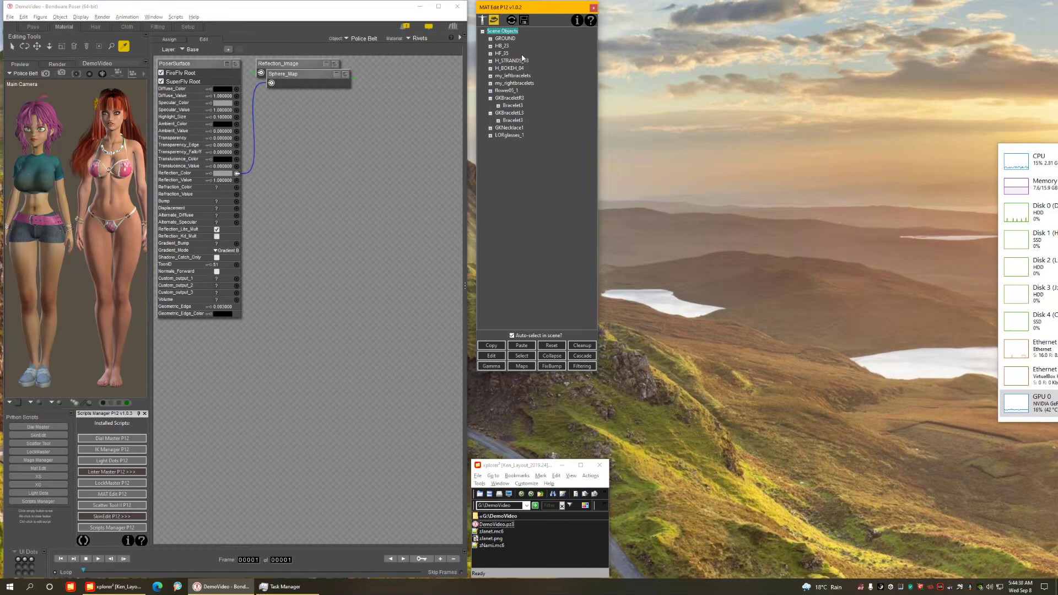
# List only figures in the scene object tree, expand Dawn Janet, and view the 1_Iris material's nodes.
pyautogui.click(485, 21)
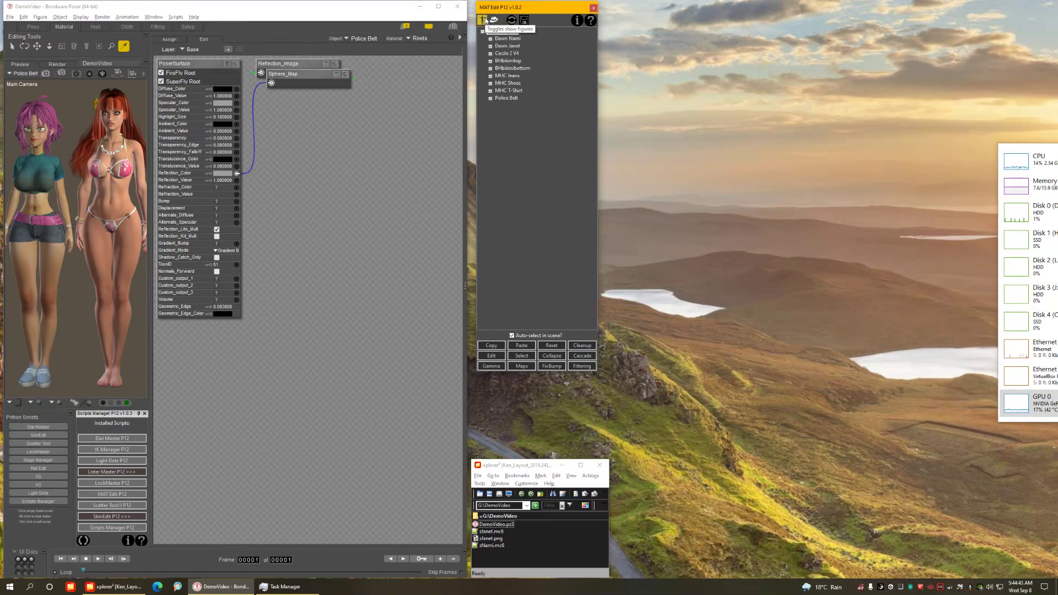
pyautogui.click(491, 46)
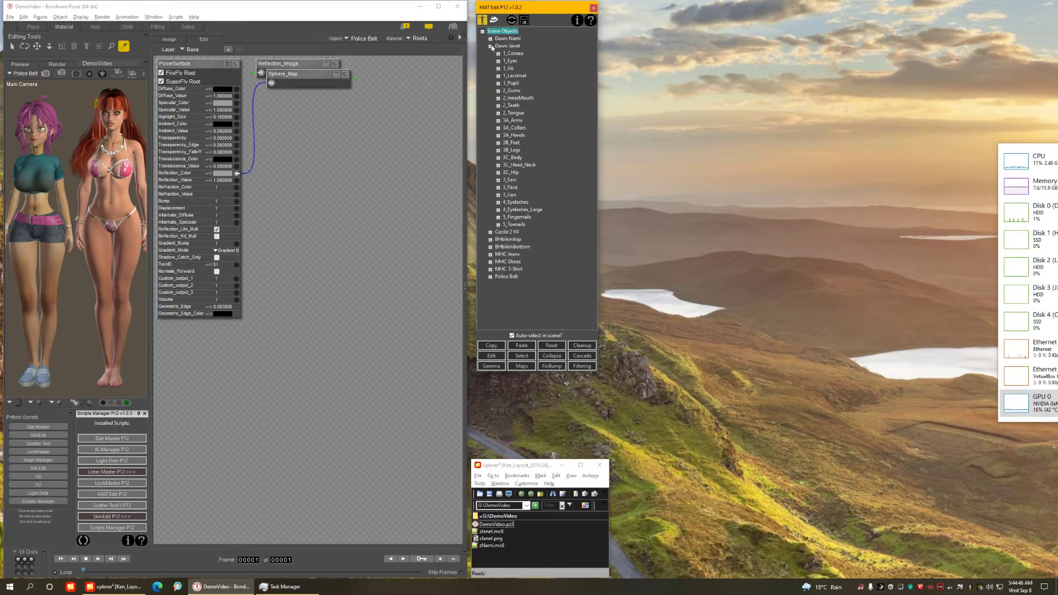
pyautogui.click(510, 46)
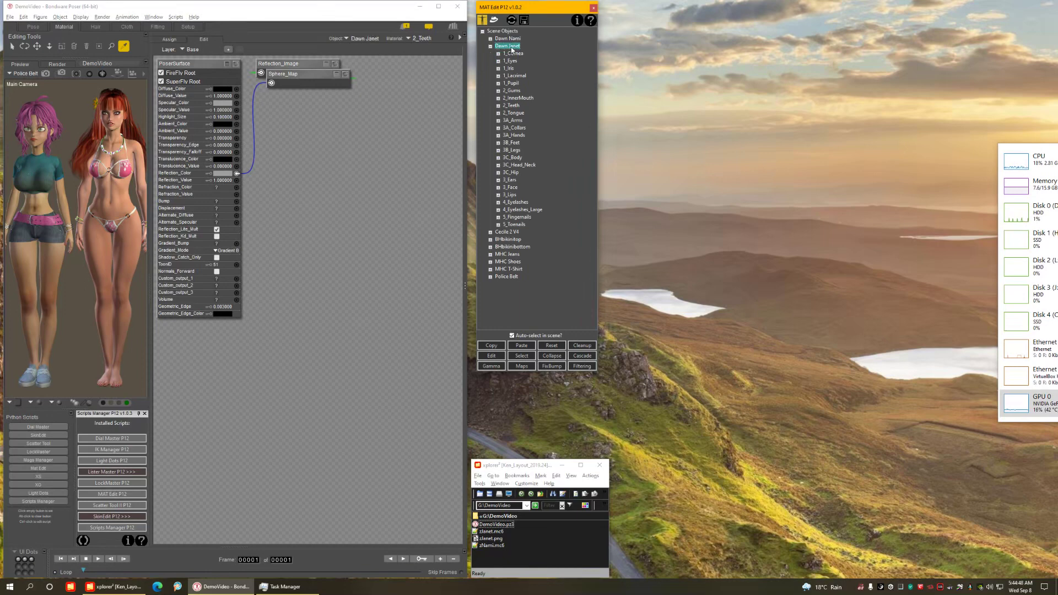
pyautogui.click(511, 69)
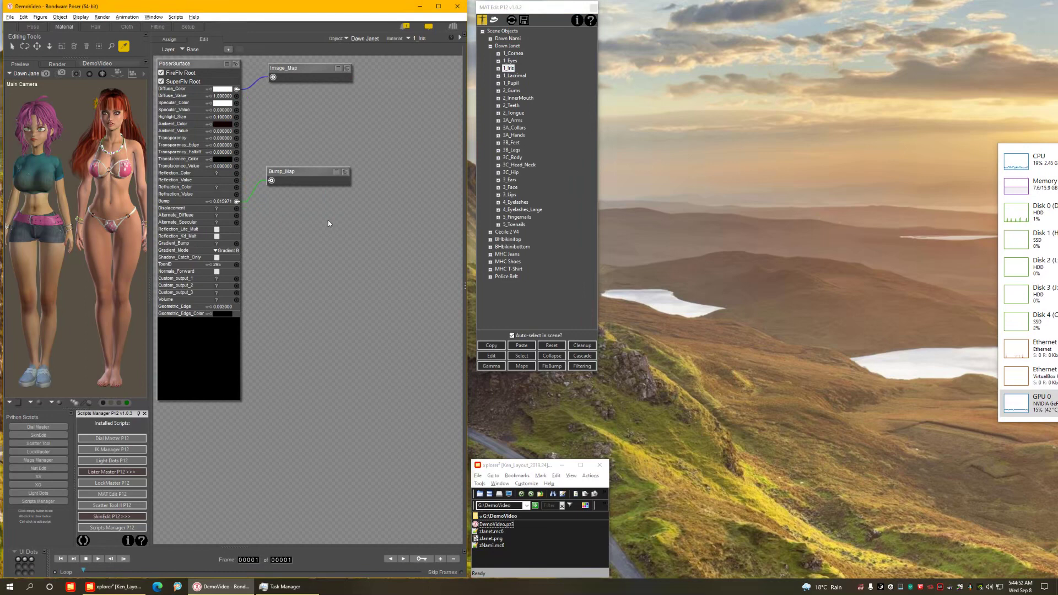
pyautogui.moveTo(328, 221); pyautogui.dragTo(334, 44)
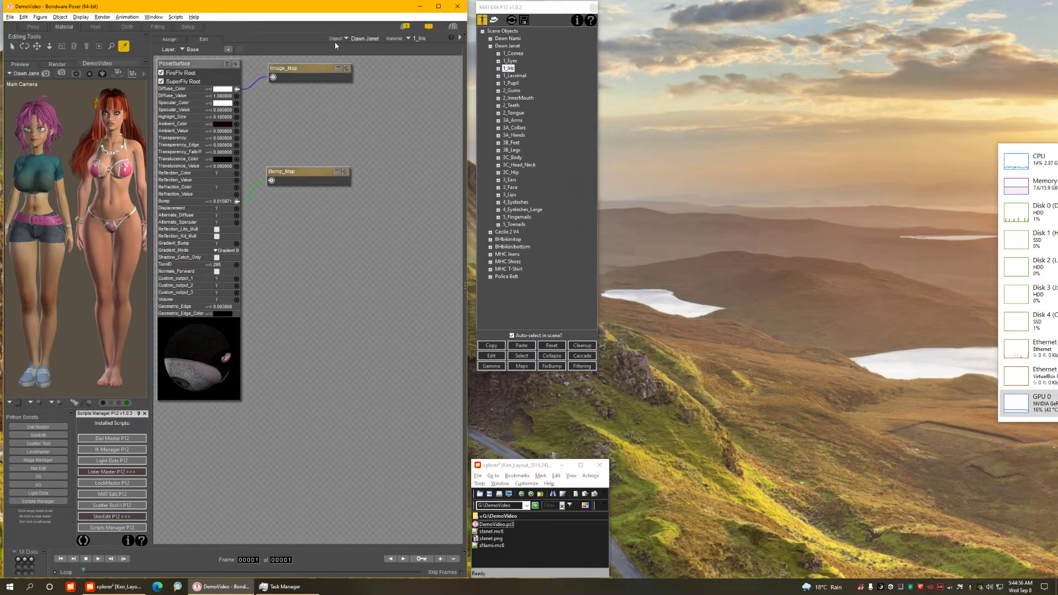
# Set the Diffuse_Color and Specular_Color of Dawn Janet's 1_Pupil material to black.
pyautogui.click(511, 83)
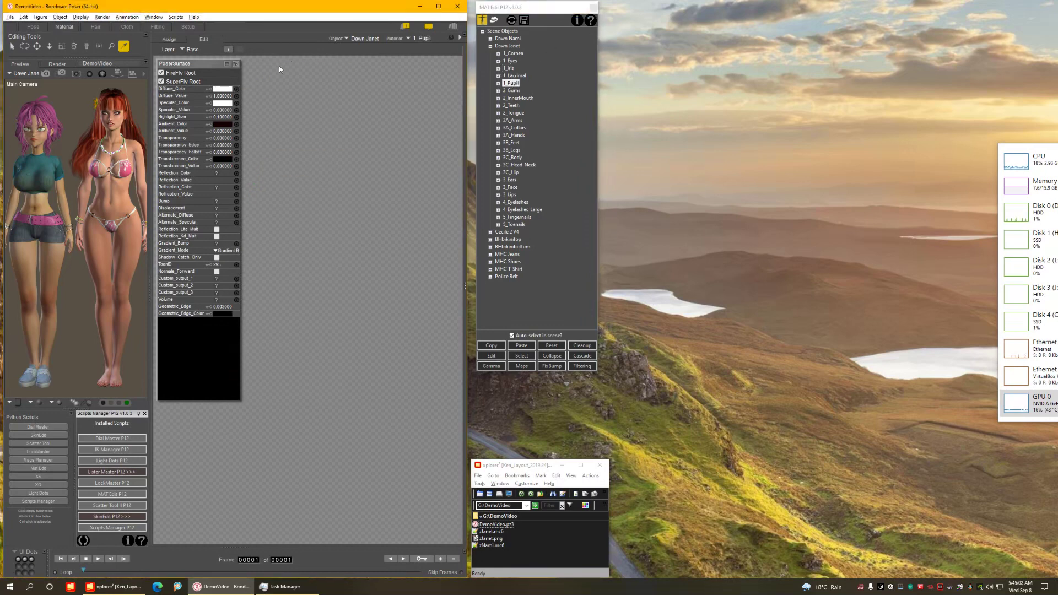
pyautogui.click(223, 88)
pyautogui.click(218, 132)
pyautogui.click(224, 104)
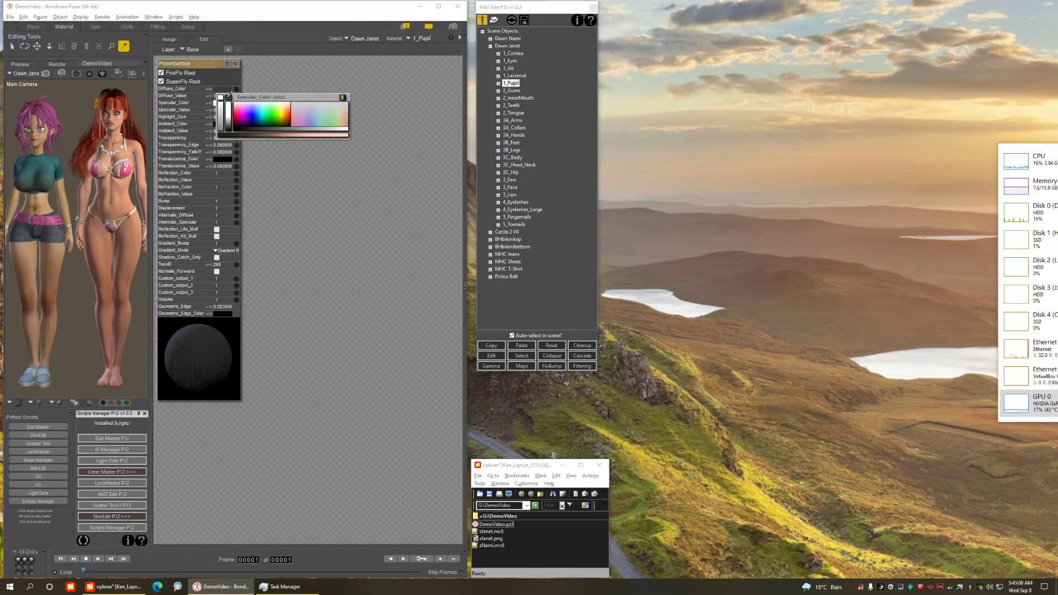
pyautogui.click(228, 91)
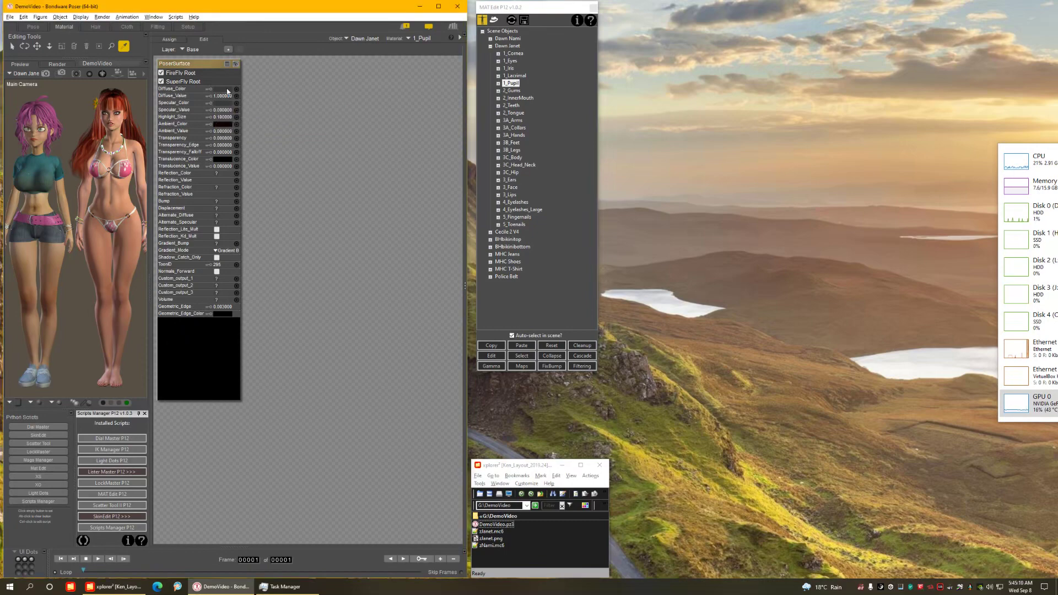
pyautogui.click(227, 90)
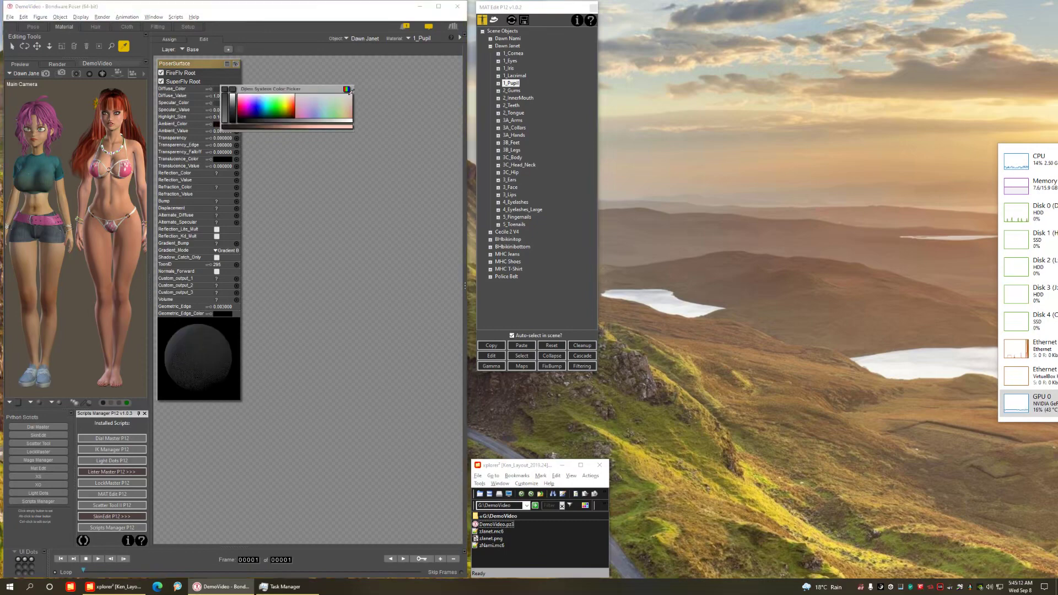
pyautogui.click(350, 90)
pyautogui.click(16, 93)
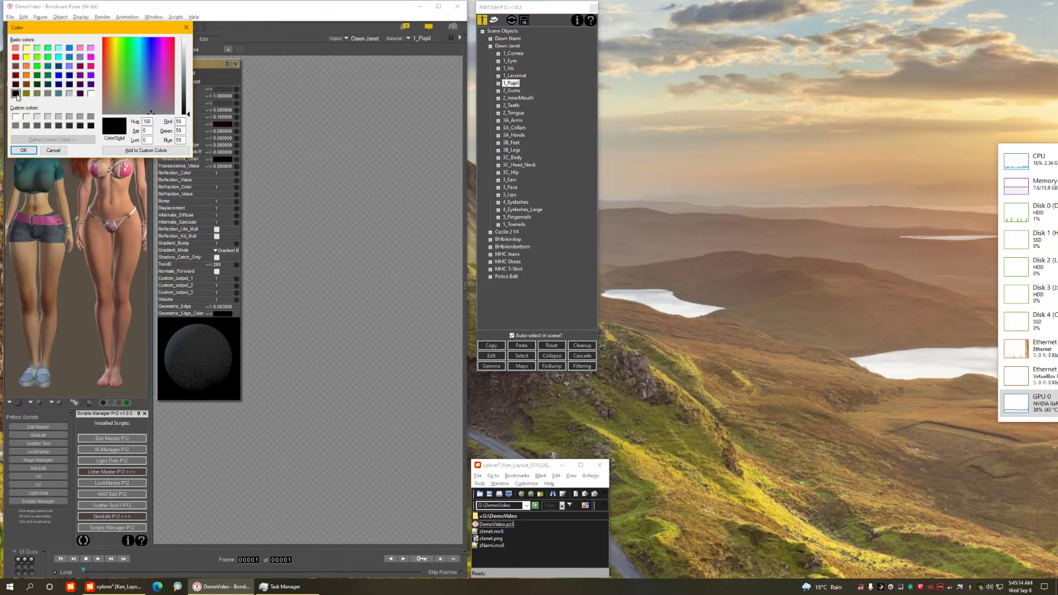
pyautogui.click(24, 150)
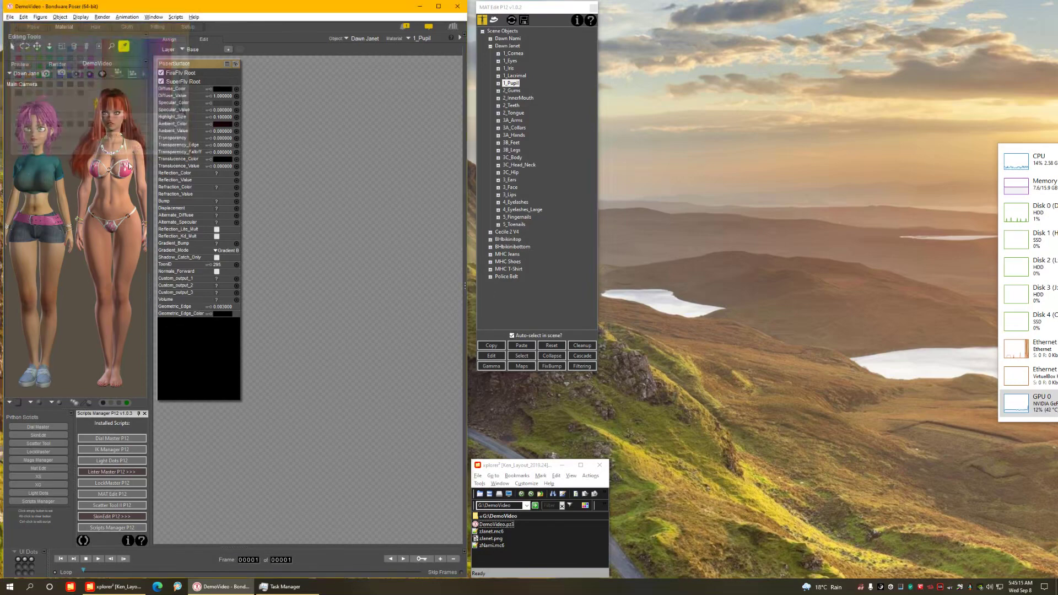
pyautogui.click(229, 90)
pyautogui.click(232, 92)
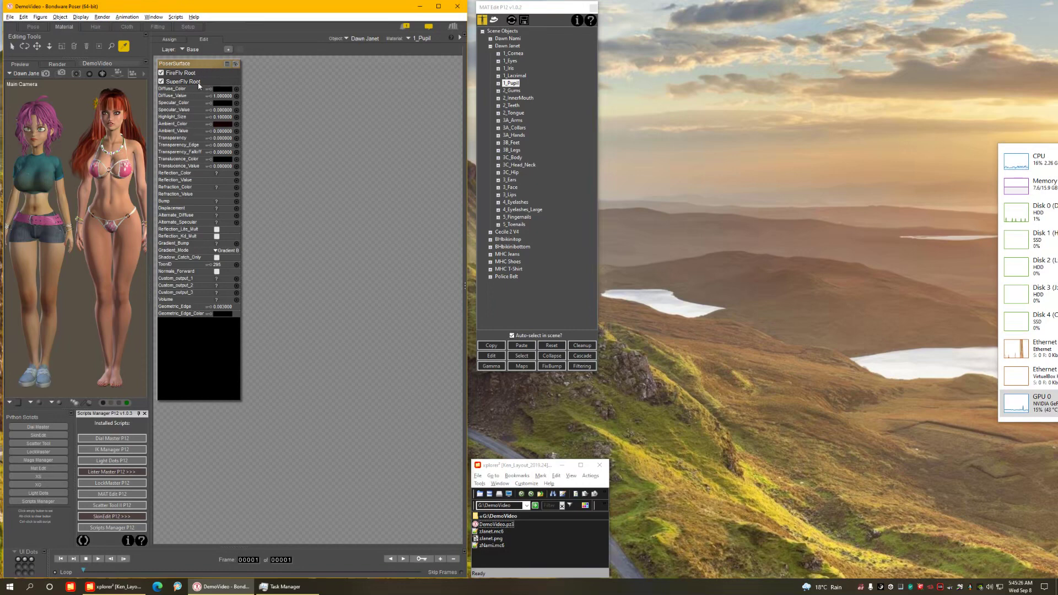
# Copy the 1_Pupil material, and check the material zones of BHbikinibottom as a possible paste target.
pyautogui.rightClick(517, 85)
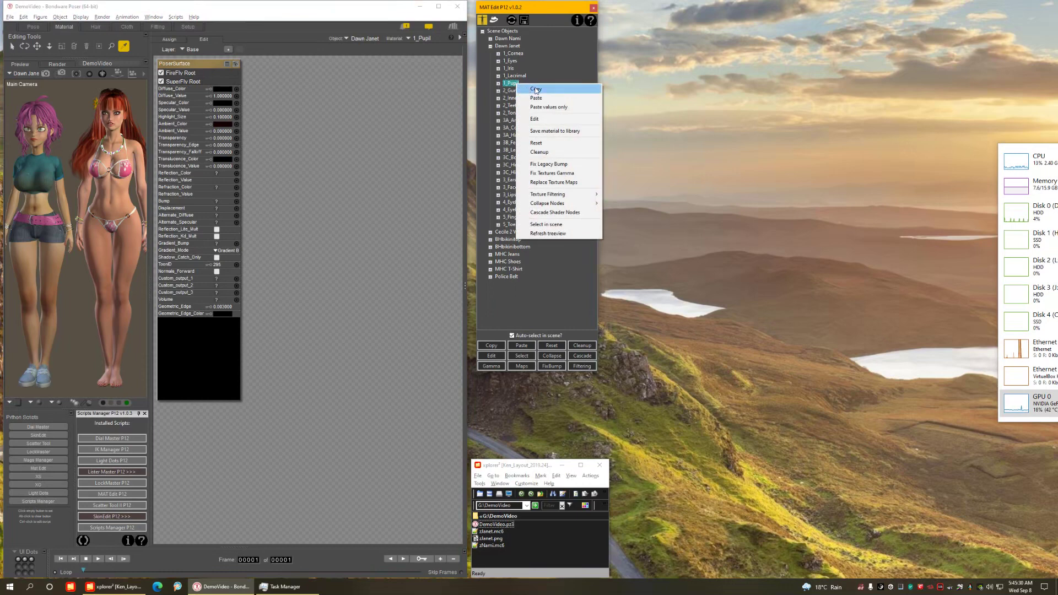
pyautogui.click(535, 90)
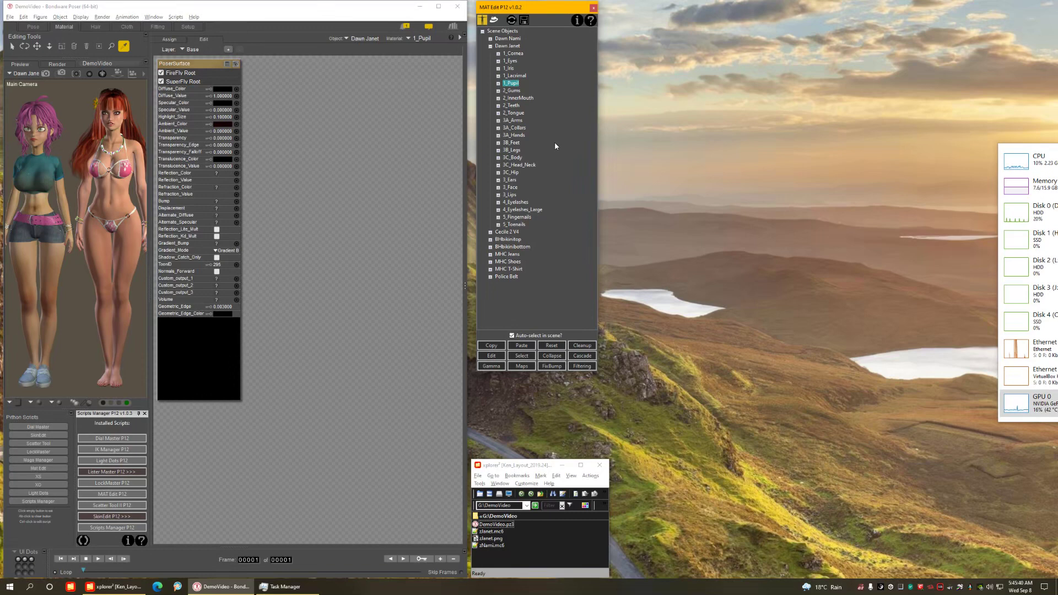
pyautogui.click(513, 246)
pyautogui.click(490, 247)
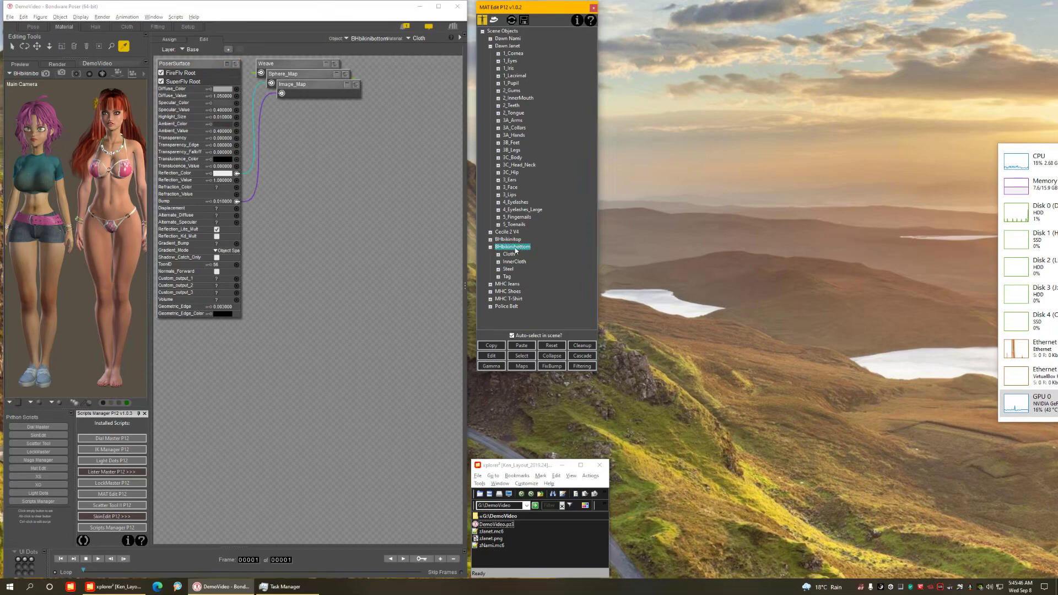
pyautogui.click(490, 247)
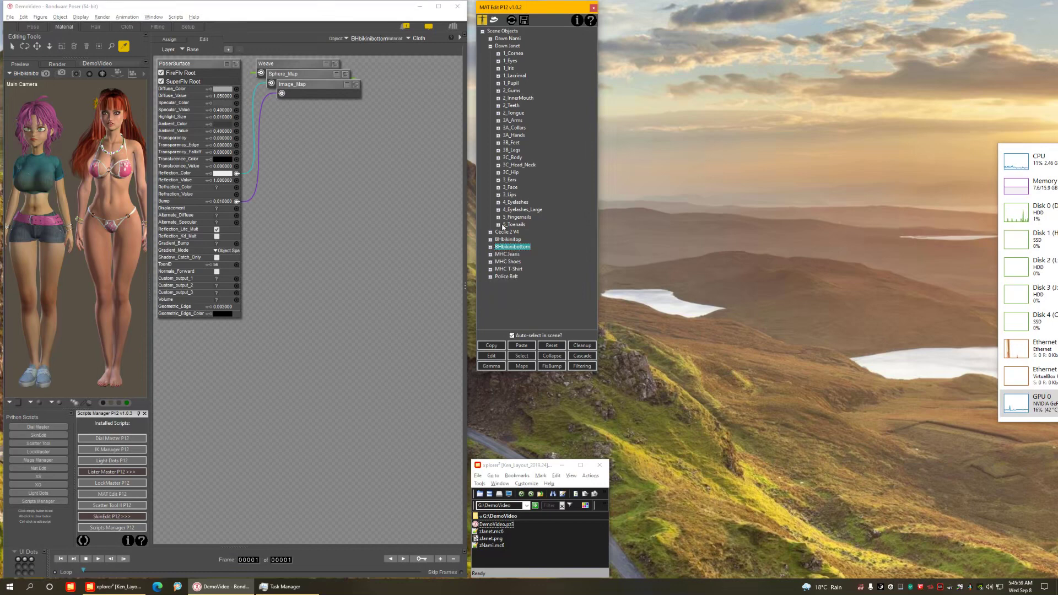
# Paste the copied pupil material onto Dawn Janet's zones from 3A_Arms through 3C_Body.
pyautogui.click(508, 47)
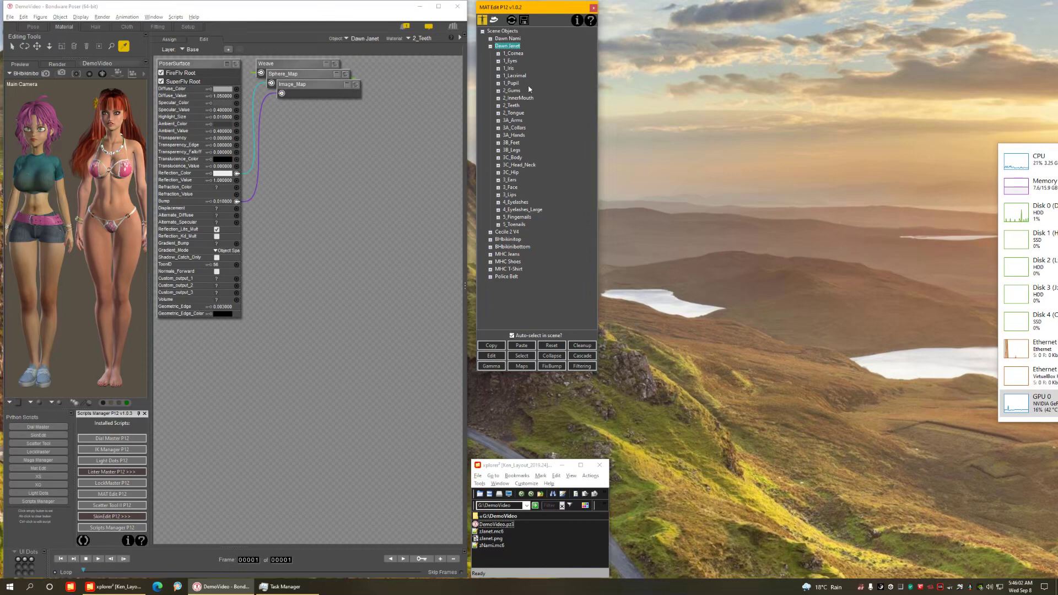
pyautogui.click(513, 120)
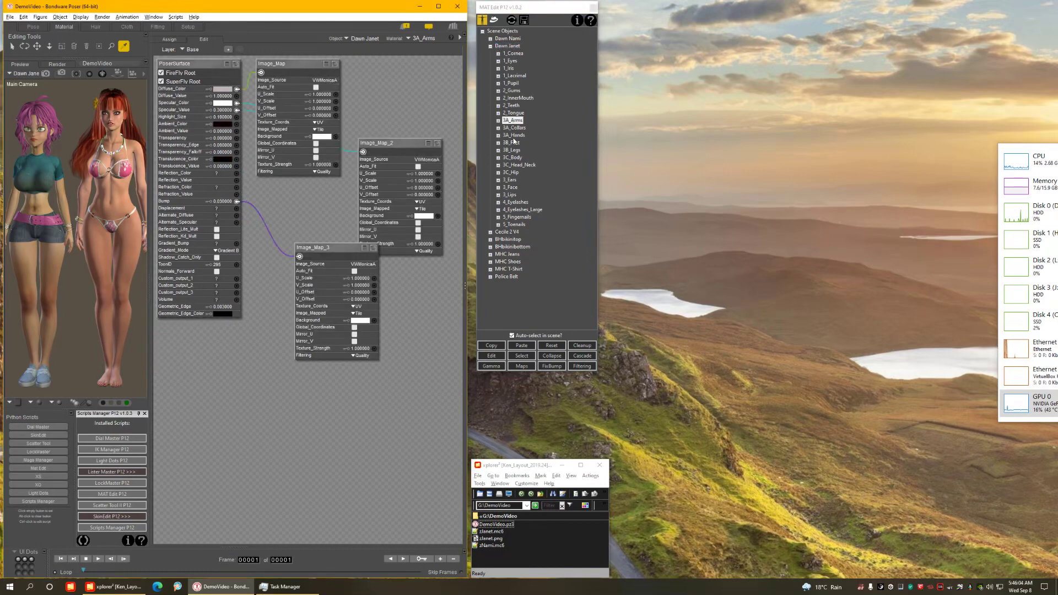
pyautogui.keyDown('shift'); pyautogui.click(514, 157); pyautogui.keyUp('shift')
pyautogui.rightClick(511, 136)
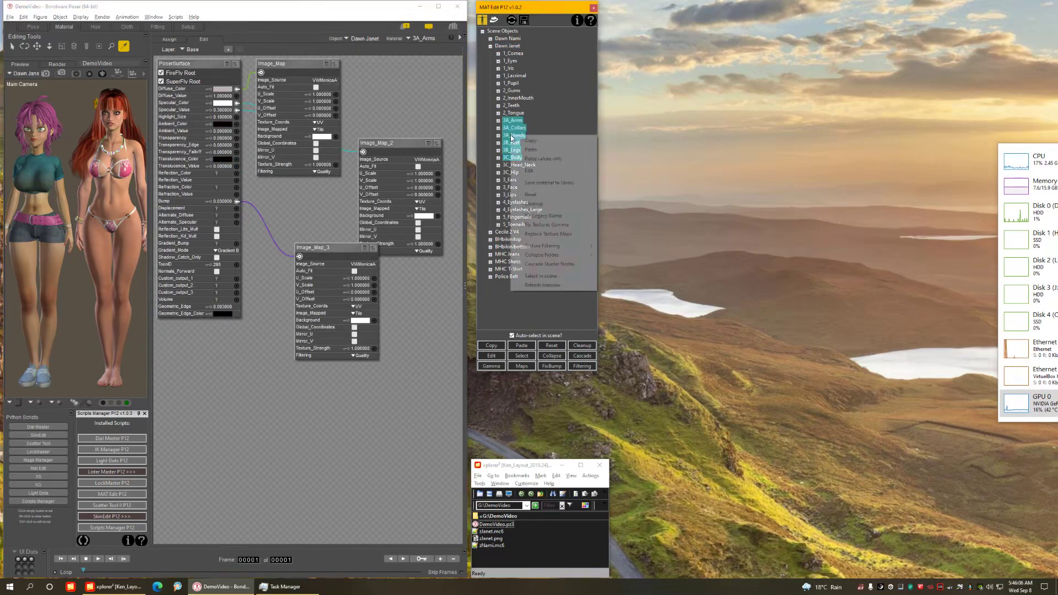
pyautogui.click(536, 151)
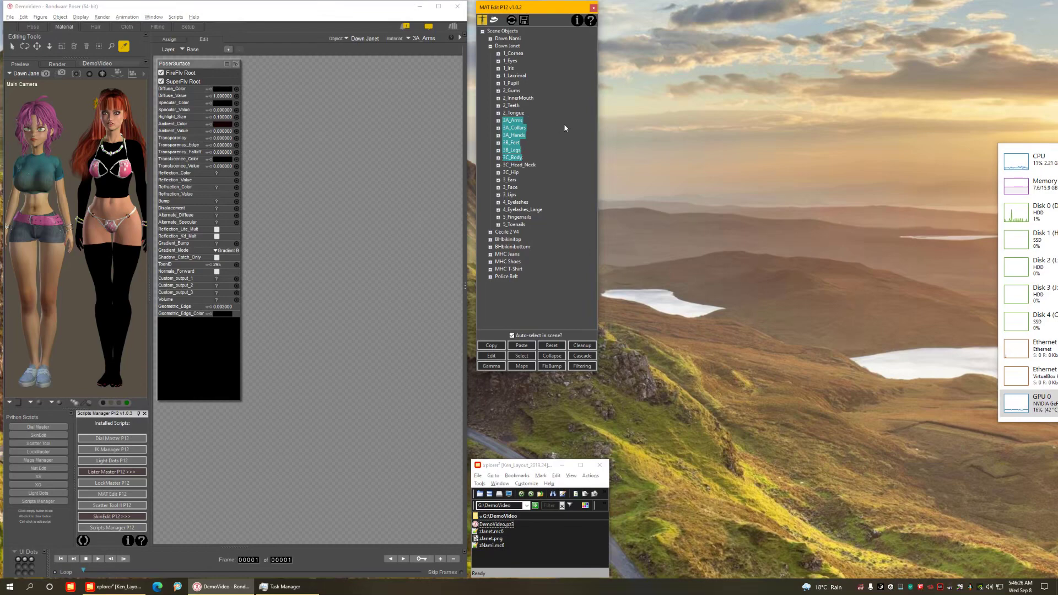
# Paste the copied pupil material onto the whole Dawn Janet figure, and restore her original materials from zJanet.mc6.
pyautogui.rightClick(507, 47)
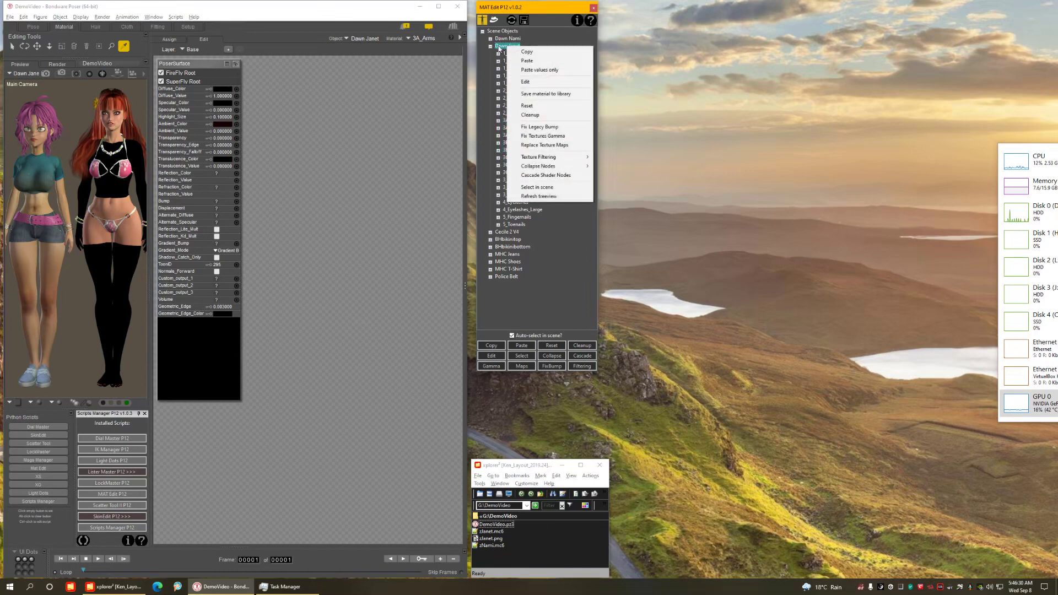
pyautogui.click(527, 60)
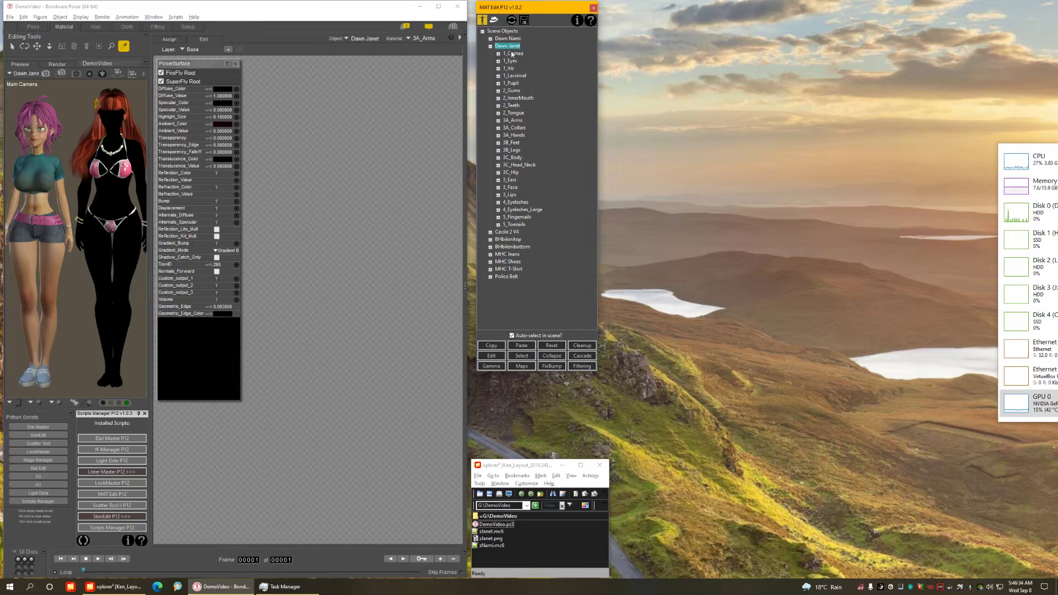
pyautogui.click(511, 142)
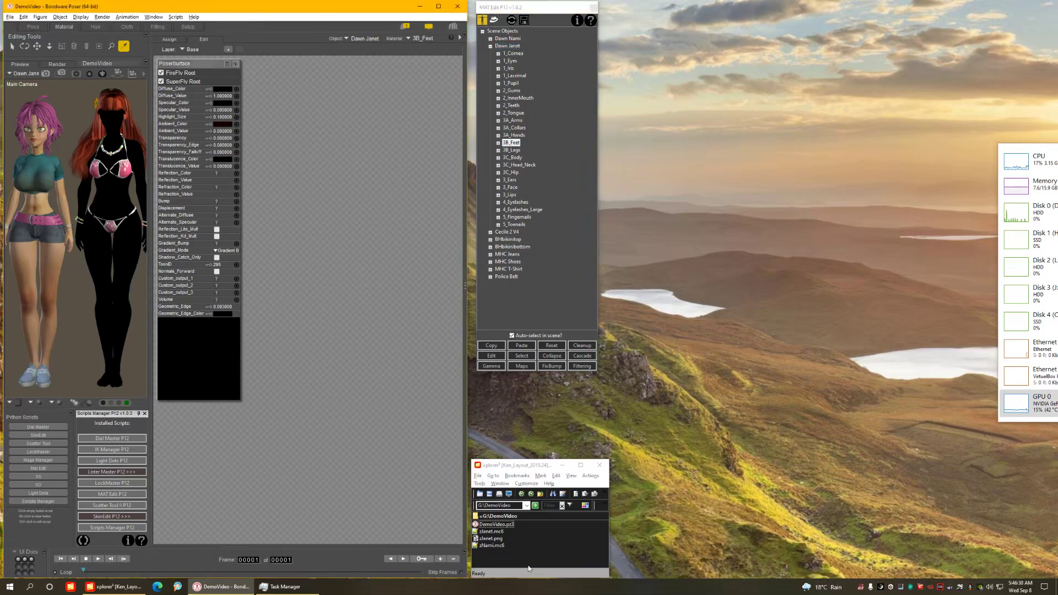
pyautogui.moveTo(500, 532); pyautogui.dragTo(132, 260)
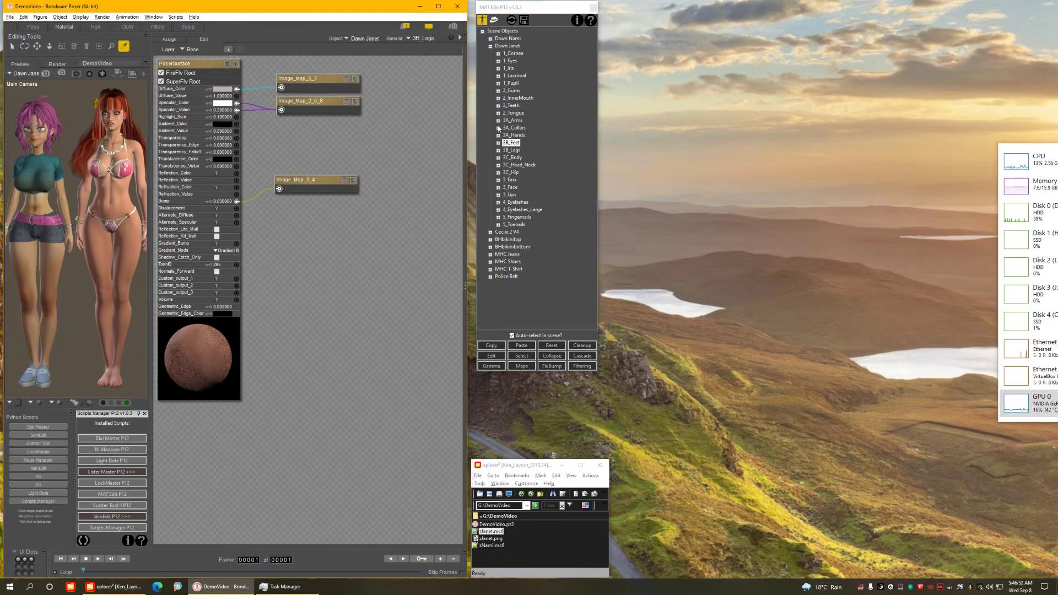
# Copy Dawn Janet's 3A_Arms, 3A_Collars and 3A_Hands materials together.
pyautogui.click(514, 120)
pyautogui.keyDown('shift'); pyautogui.click(517, 134); pyautogui.keyUp('shift')
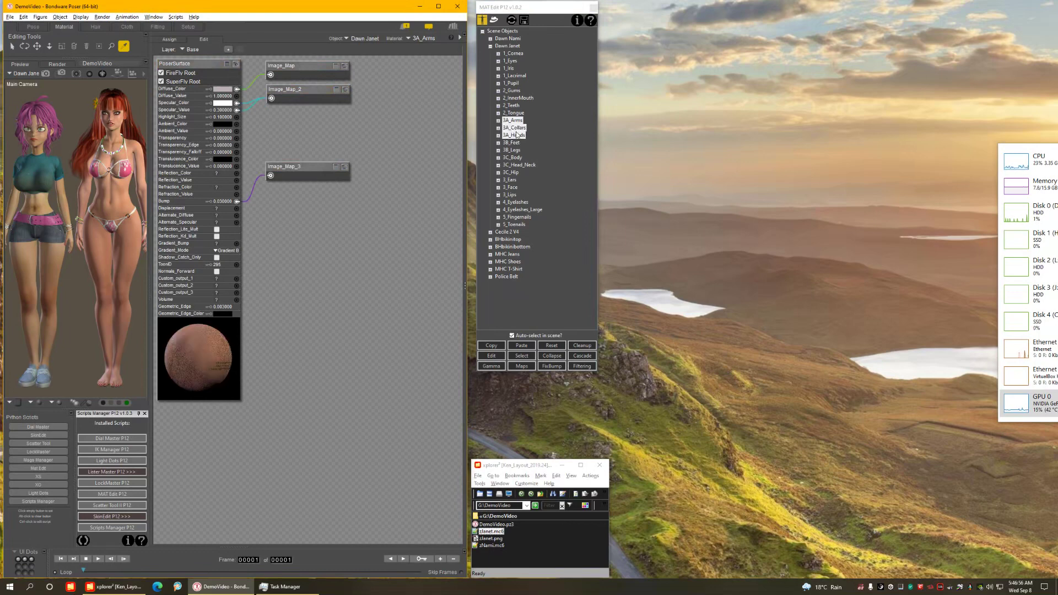
pyautogui.rightClick(516, 127)
pyautogui.click(533, 131)
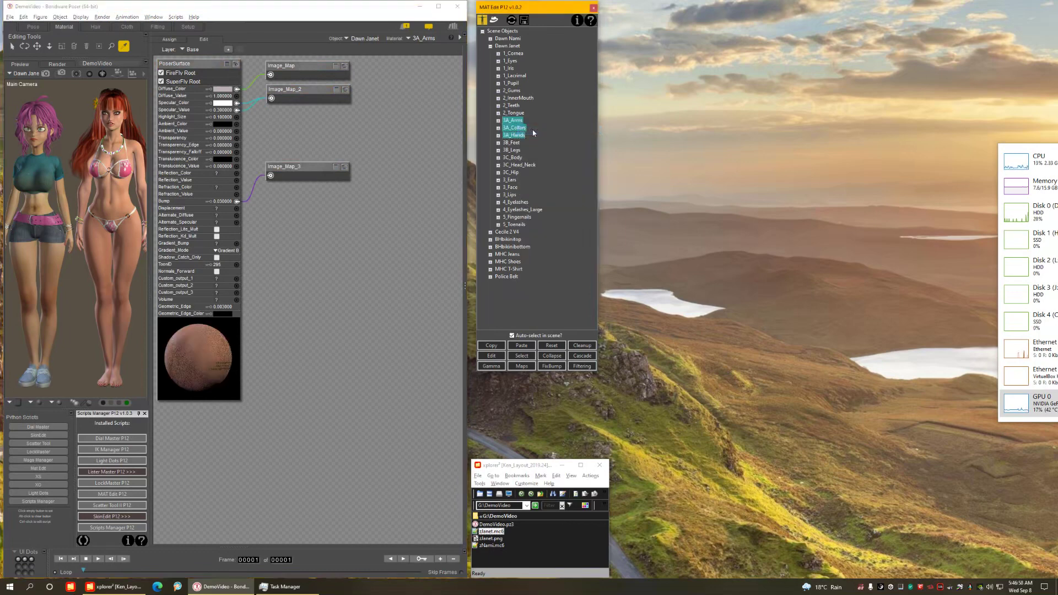
# Expand Dawn Nami's material zones, and check the paste options for the whole figure.
pyautogui.click(514, 39)
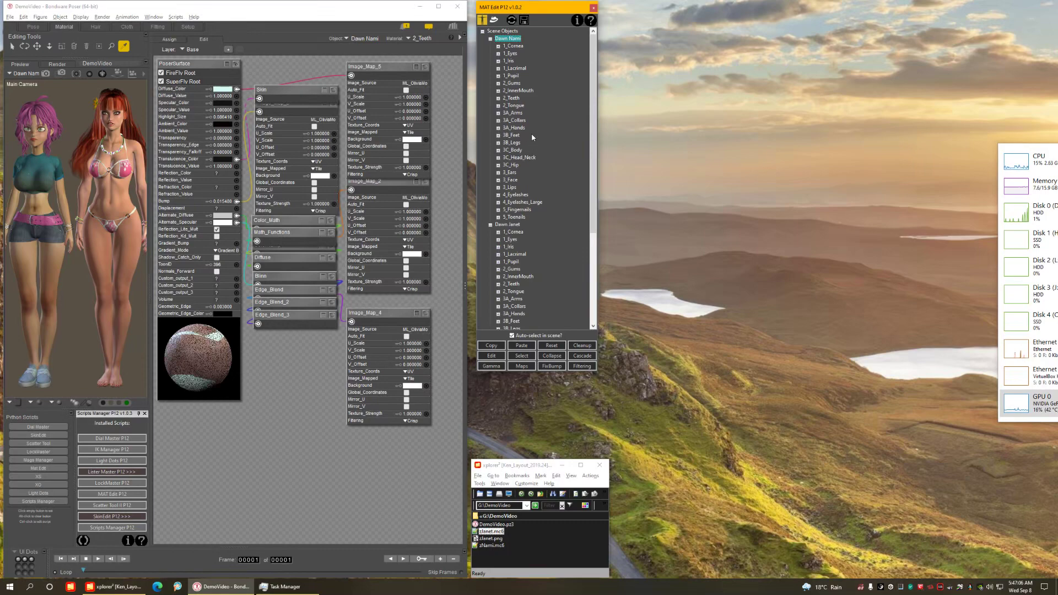
pyautogui.rightClick(513, 40)
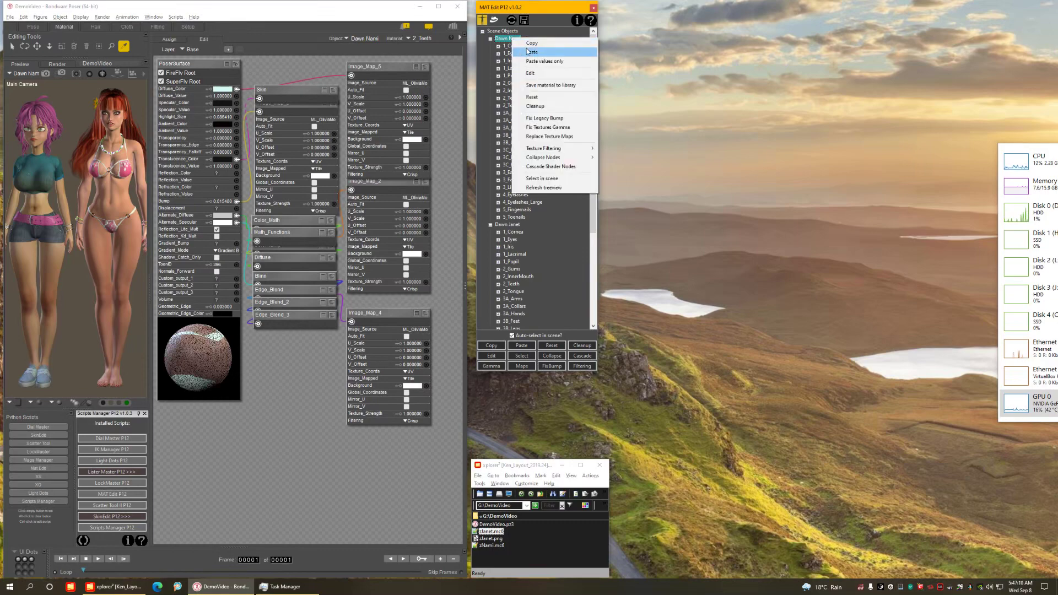
pyautogui.click(530, 52)
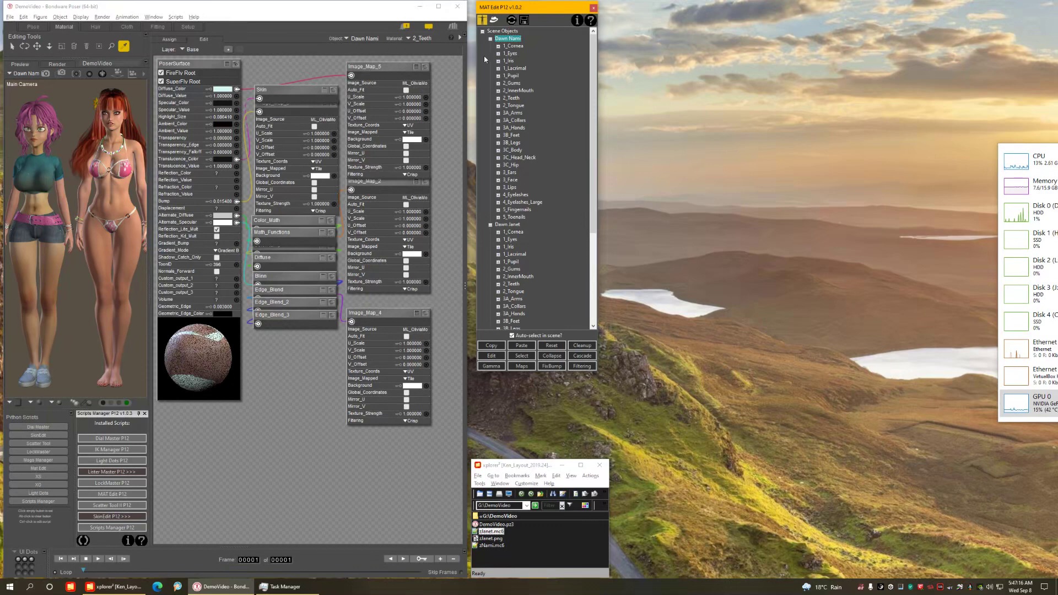
pyautogui.rightClick(514, 39)
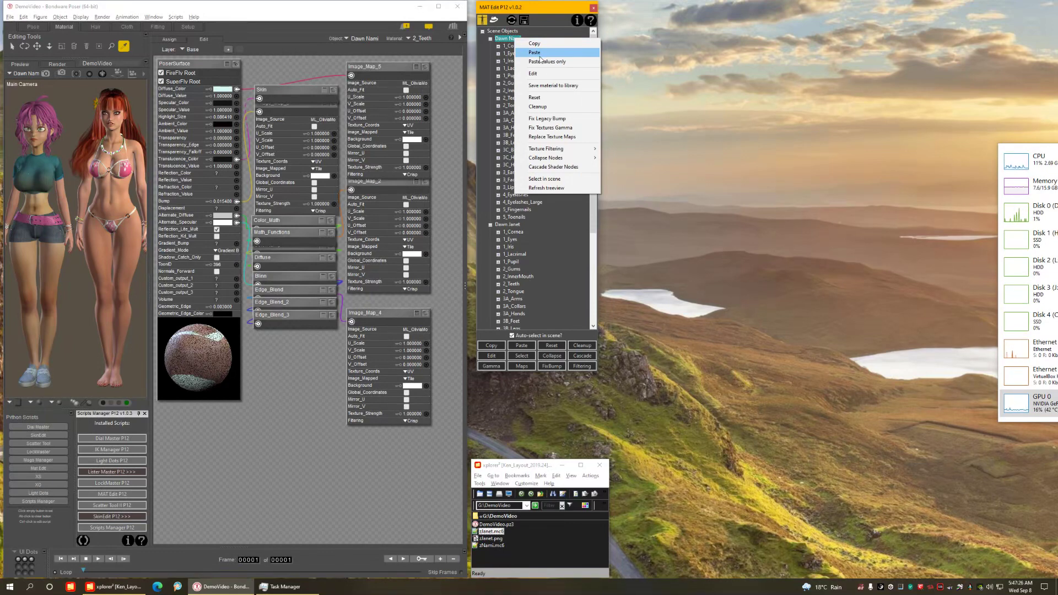
pyautogui.click(508, 42)
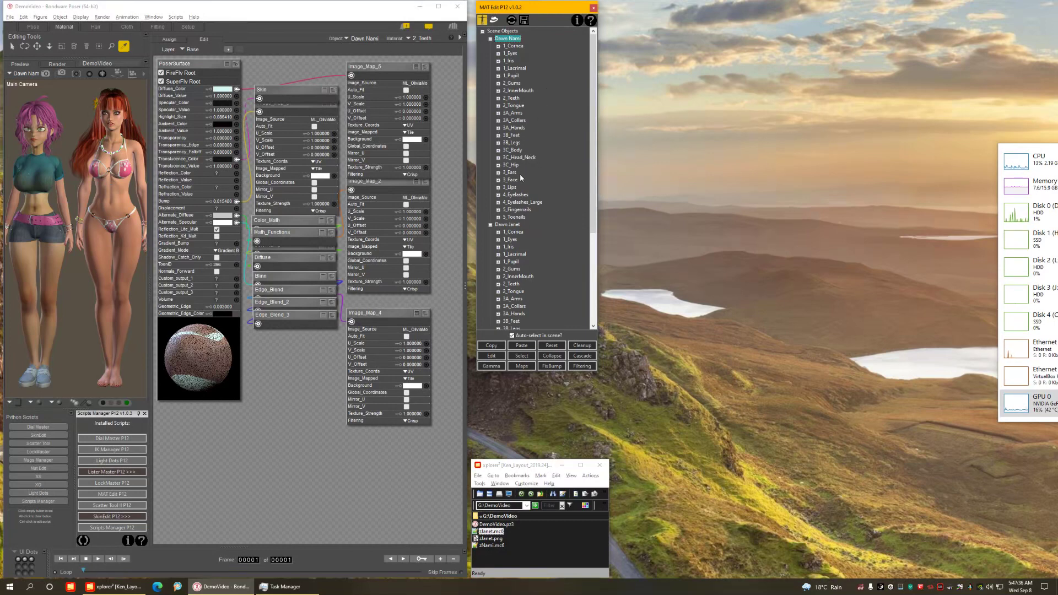
# Try to paste the three copied materials onto Dawn Nami's 3B_Feet and 3B_Legs zones, and collapse her zone list.
pyautogui.click(517, 137)
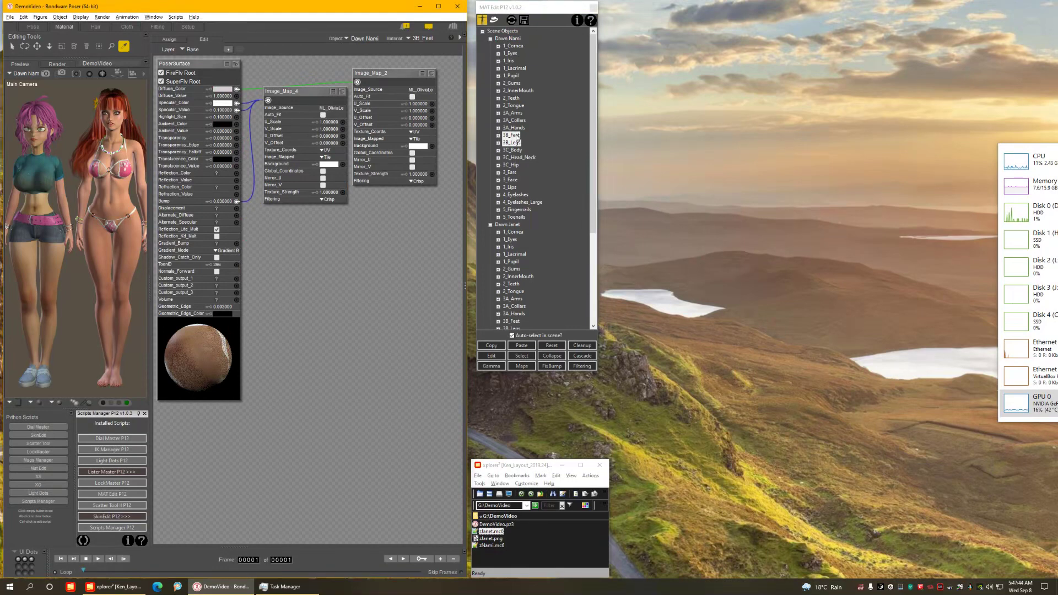
pyautogui.rightClick(517, 137)
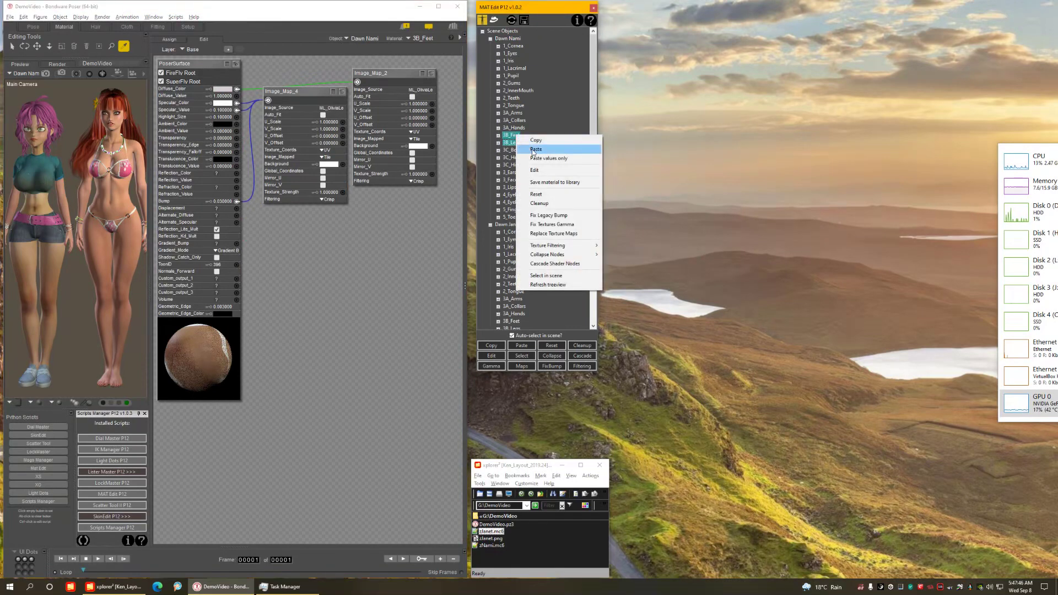
pyautogui.click(529, 153)
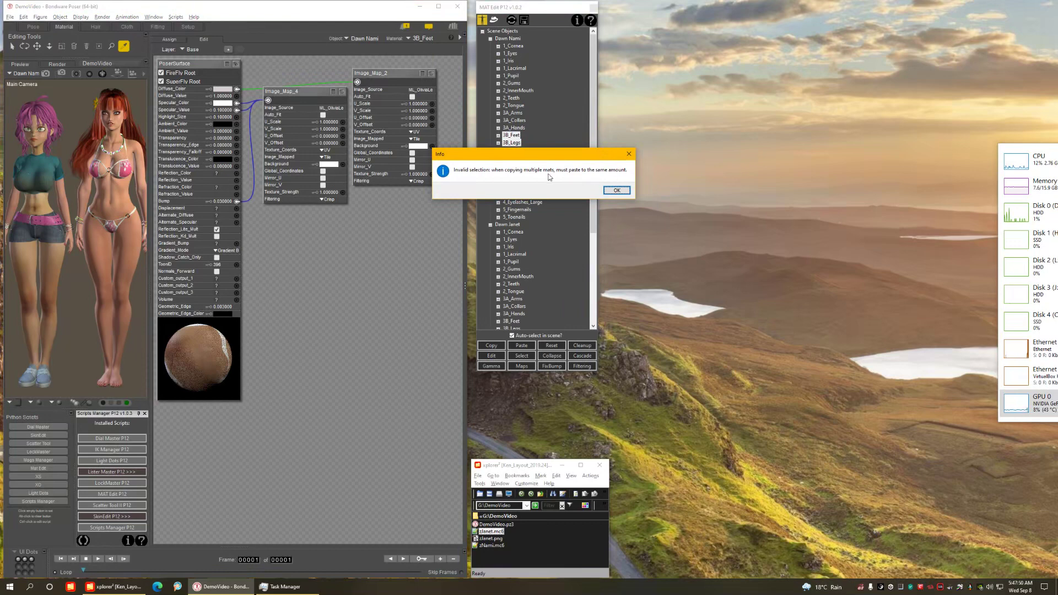
pyautogui.click(616, 190)
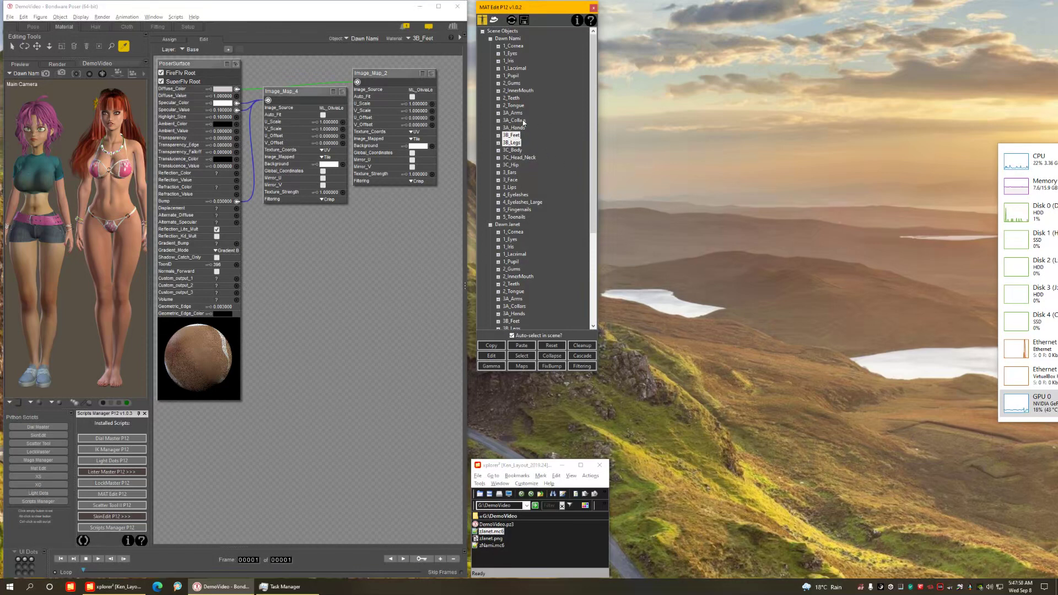
pyautogui.click(490, 39)
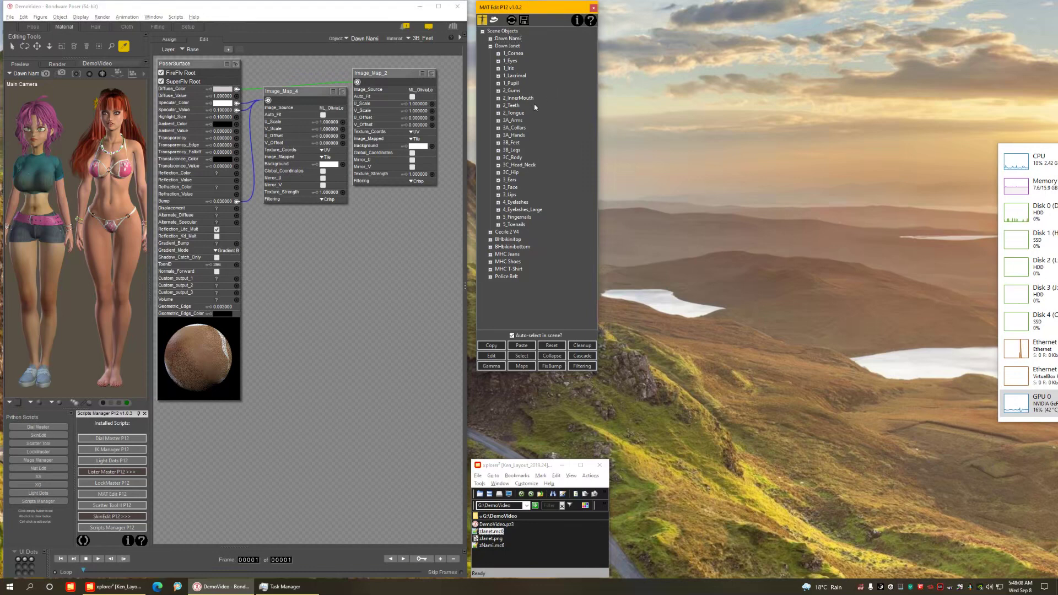
# Copy Dawn Janet's 1_Pupil material, and check the paste options for the whole figure.
pyautogui.rightClick(516, 83)
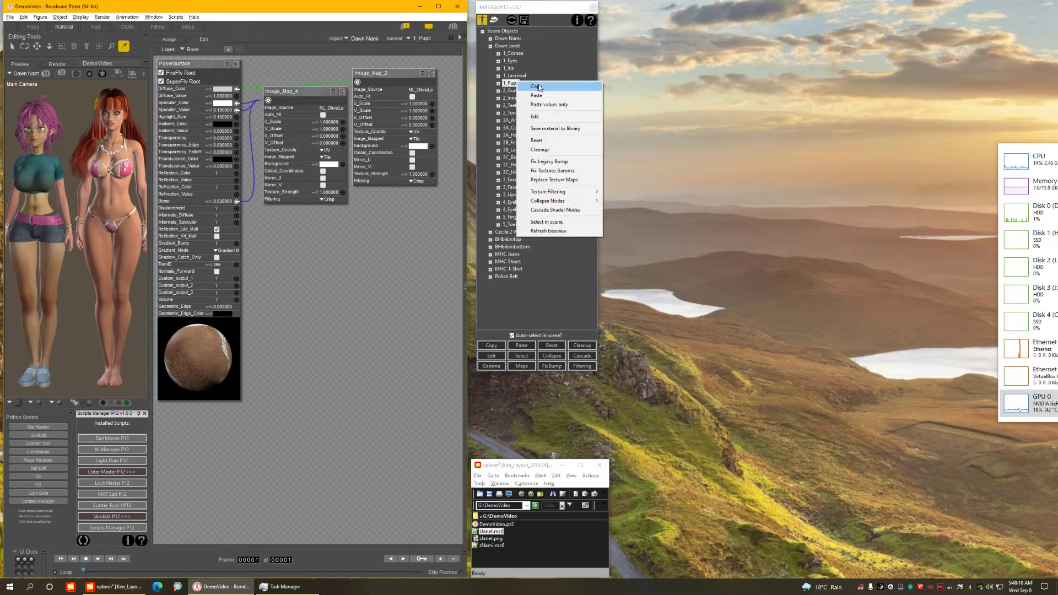
pyautogui.click(543, 88)
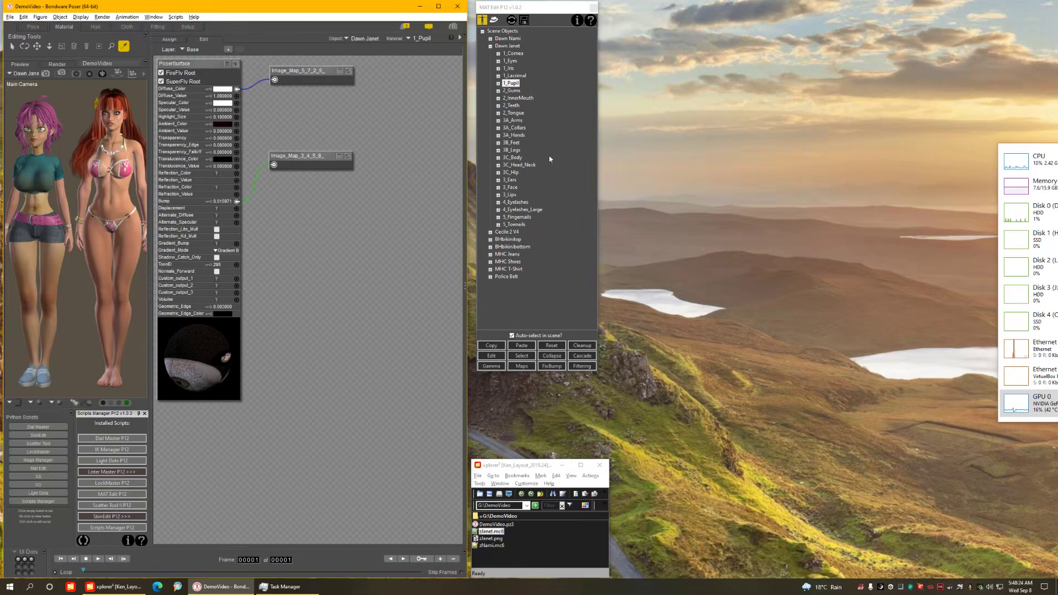
pyautogui.rightClick(509, 47)
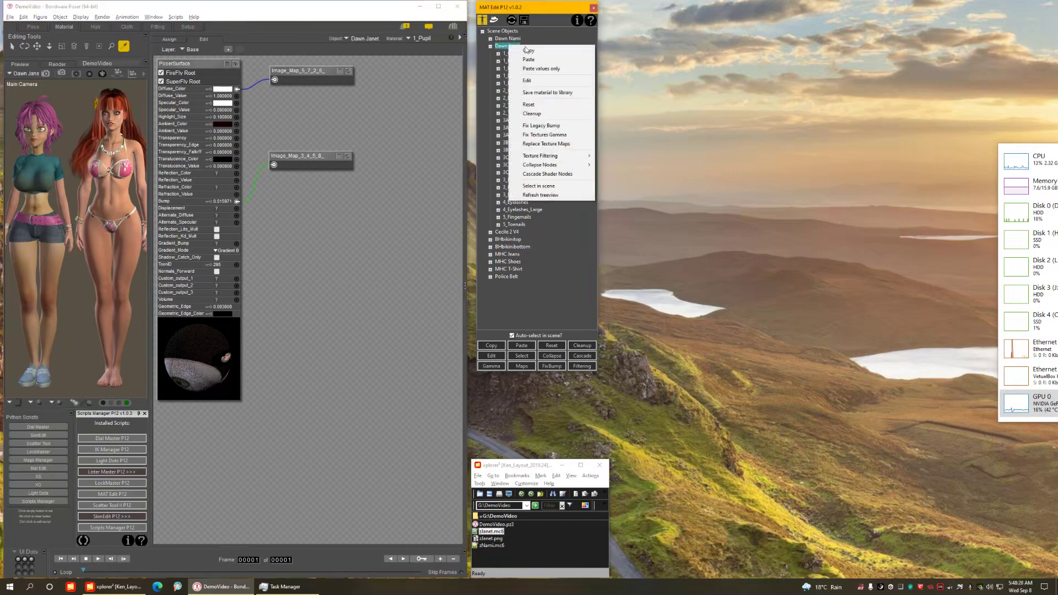
pyautogui.click(504, 48)
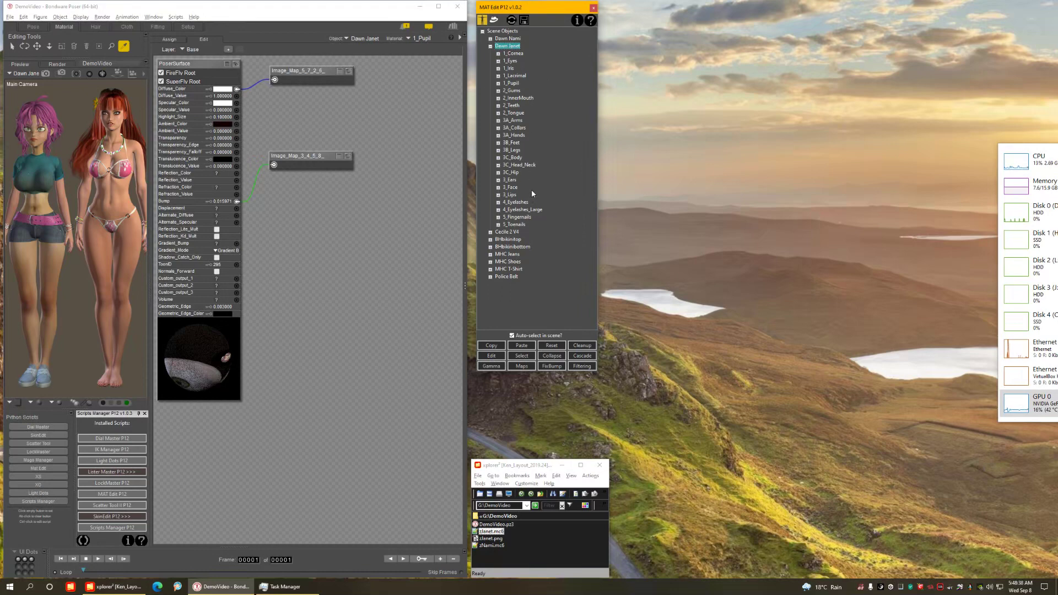
# Paste the copied pupil material onto Dawn Janet's 3C_Body, 3C_Head_Neck and 3C_Hip zones.
pyautogui.click(514, 151)
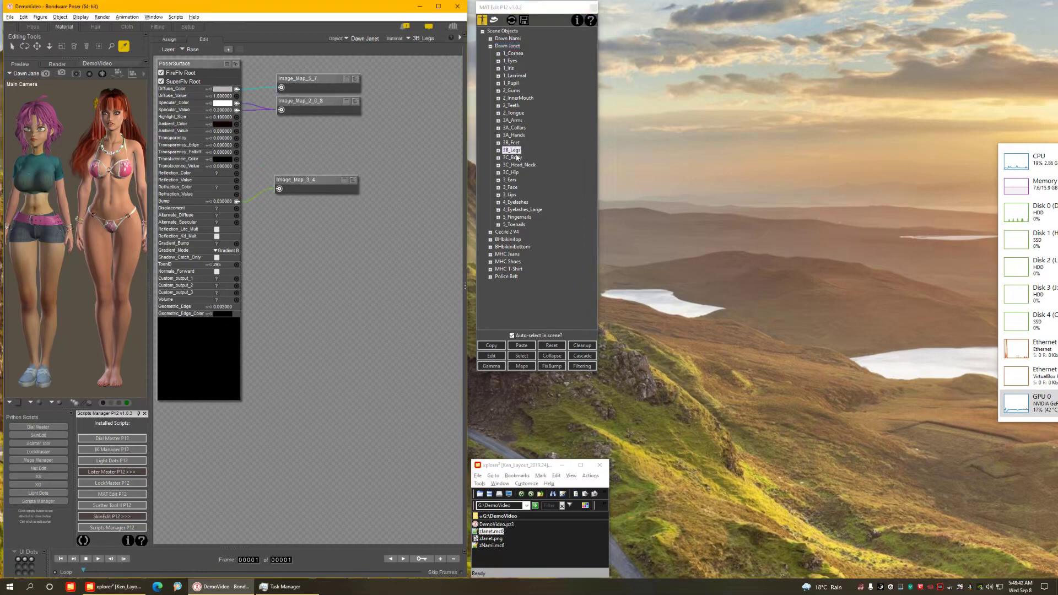
pyautogui.click(515, 158)
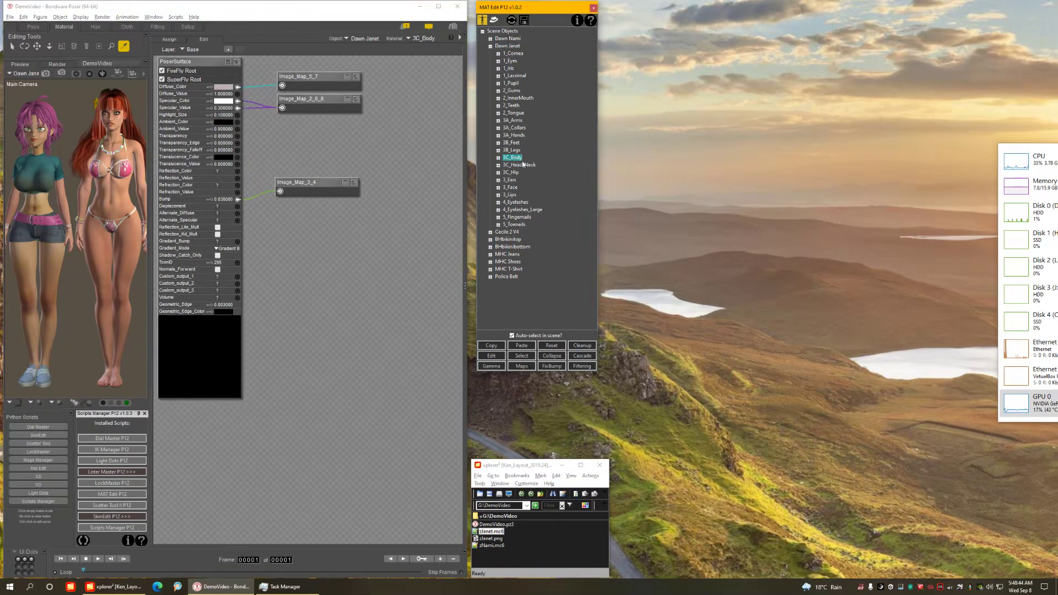
pyautogui.keyDown('shift'); pyautogui.click(513, 171); pyautogui.keyUp('shift')
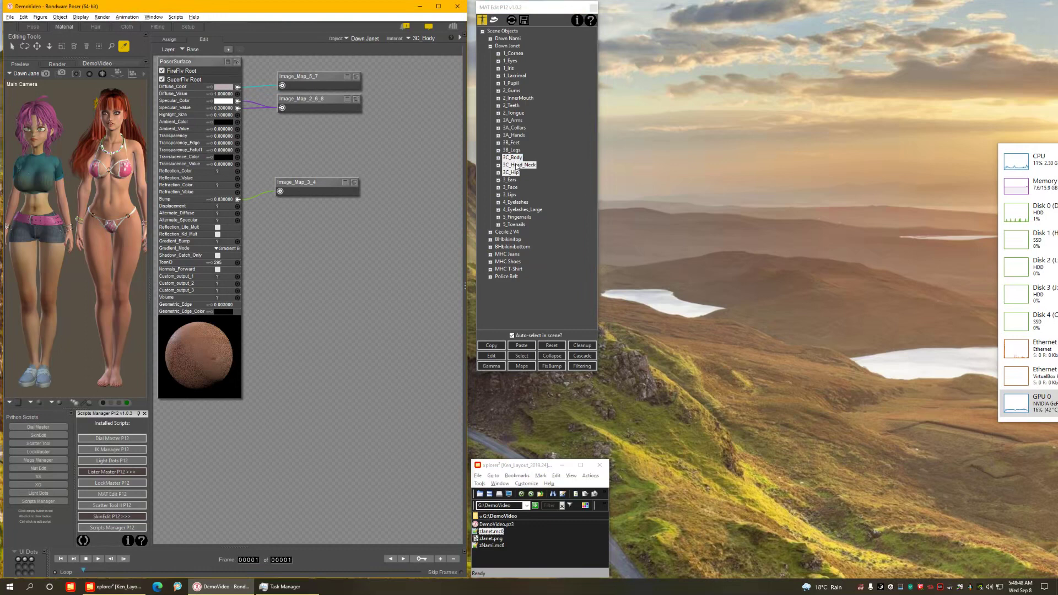
pyautogui.rightClick(516, 166)
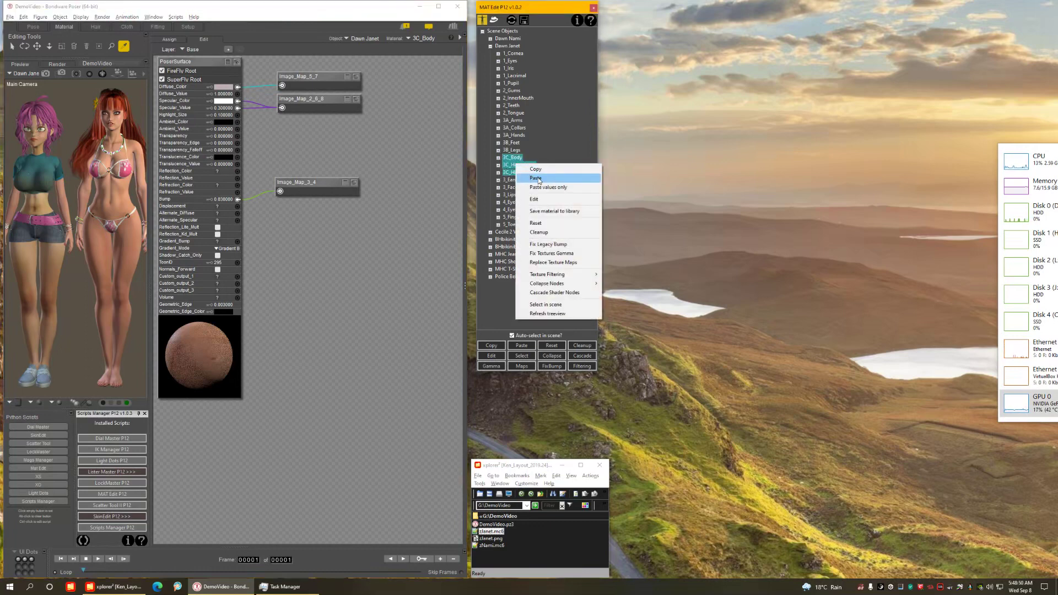
pyautogui.click(537, 178)
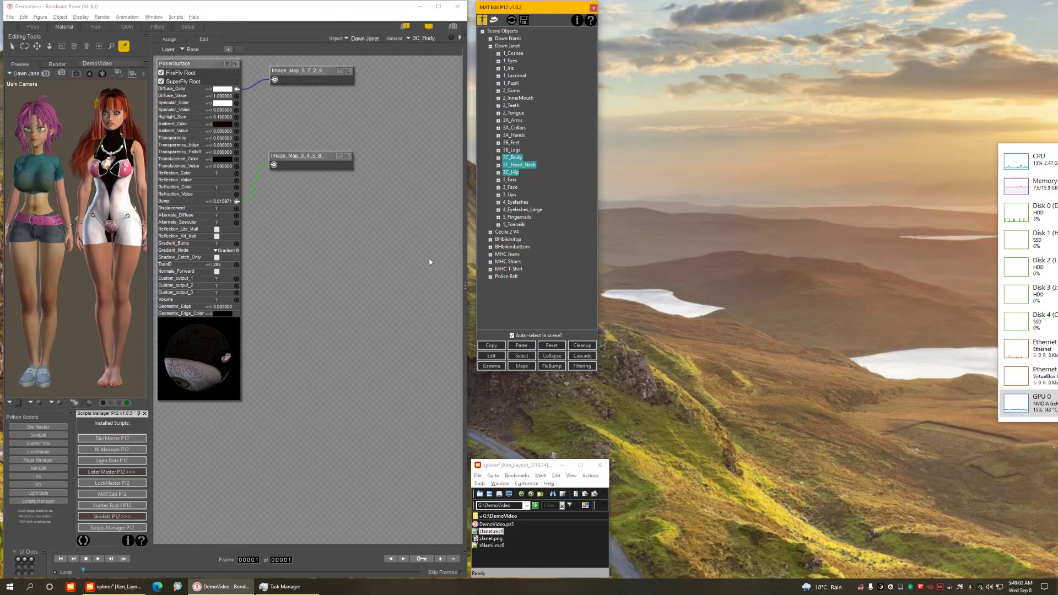
# Restore Dawn Janet's original materials from zJanet.mc6, and view her 3A_Arms material.
pyautogui.moveTo(496, 533); pyautogui.dragTo(128, 263)
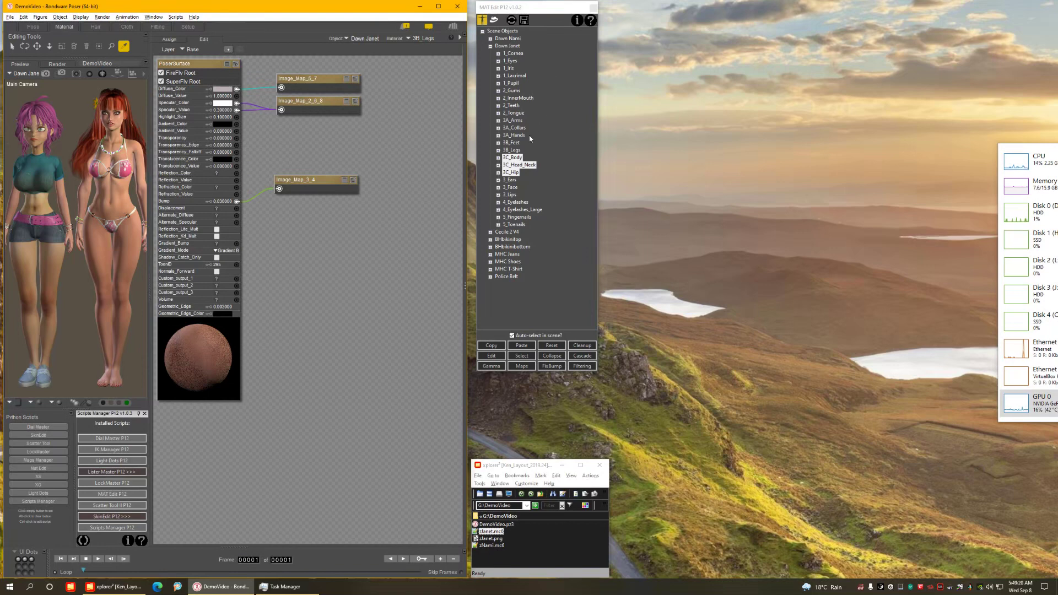
pyautogui.click(520, 122)
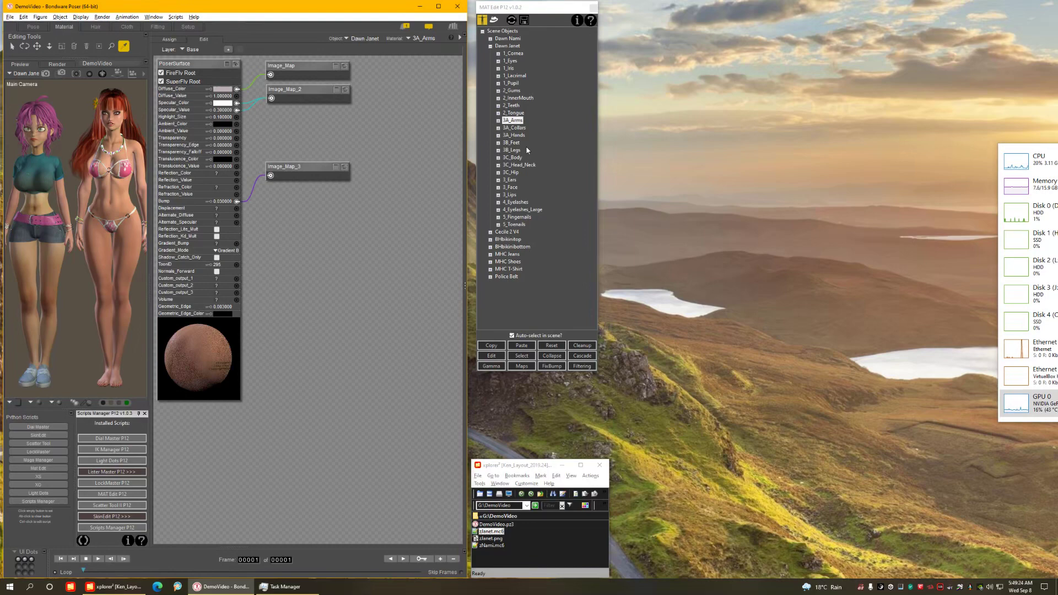
# Open the MAT Edit P12 PDF manual, skim through its pages, and close it.
pyautogui.click(591, 20)
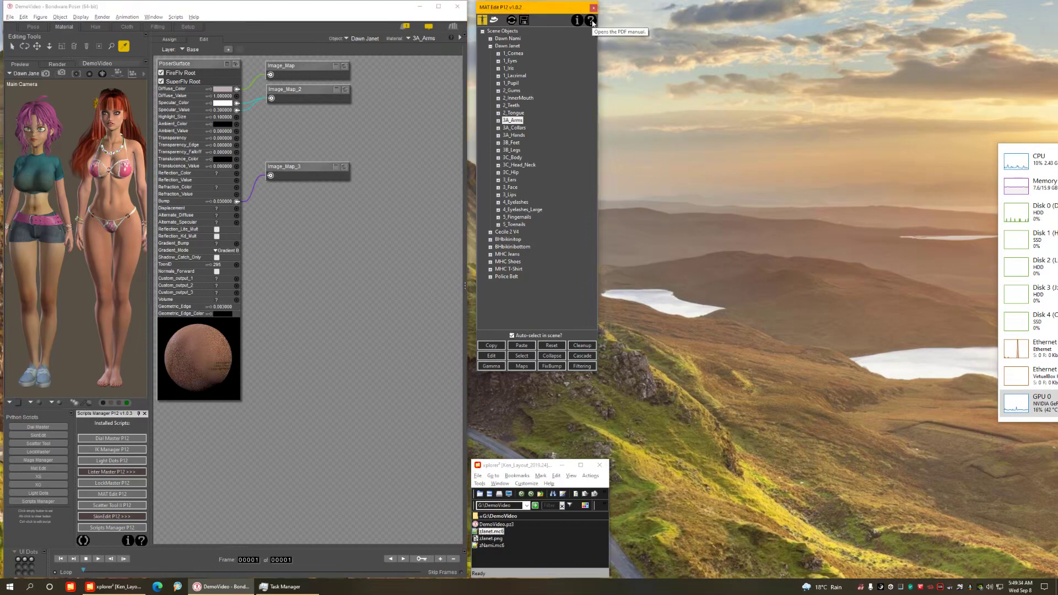
pyautogui.click(591, 21)
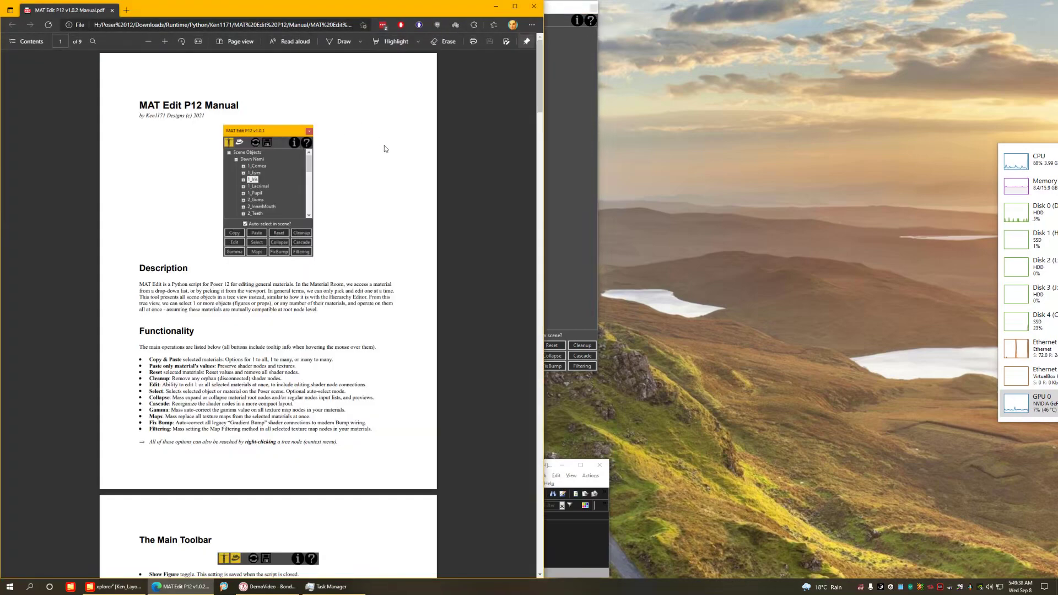
pyautogui.scroll(-20, 441, 134)
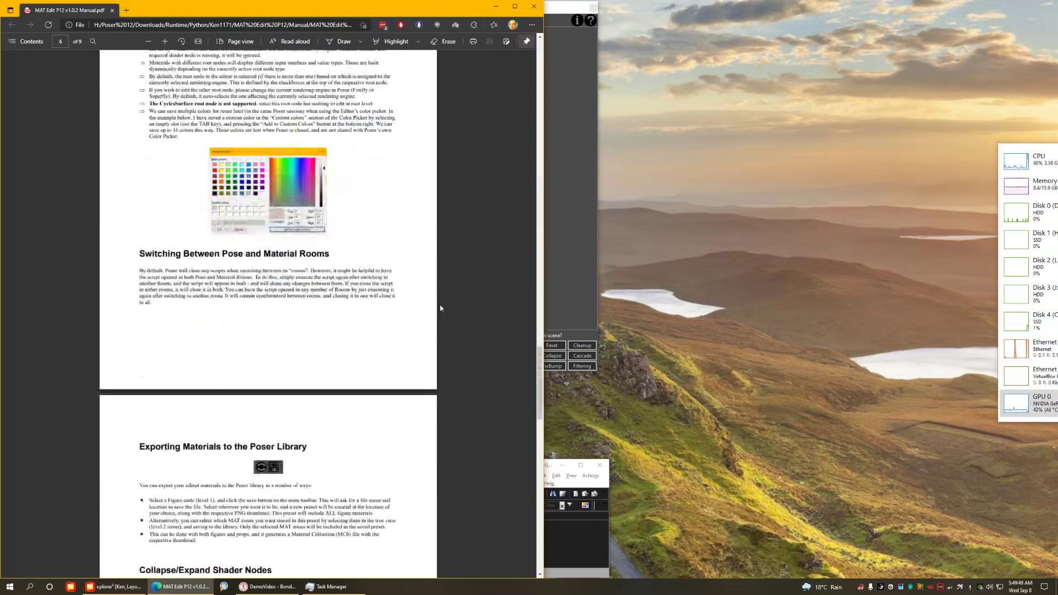
pyautogui.scroll(20, 441, 317)
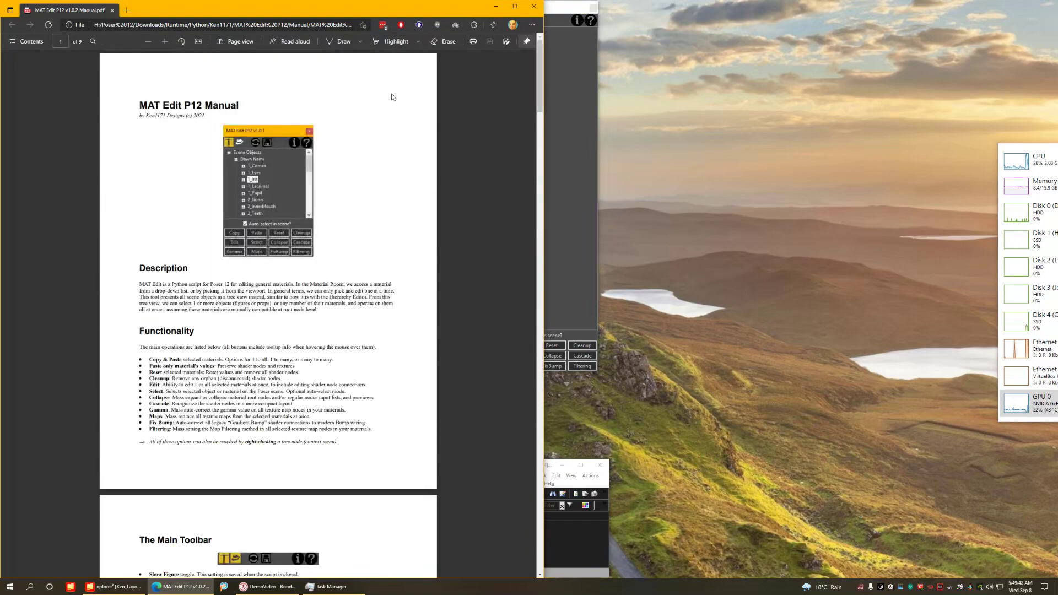
pyautogui.click(530, 10)
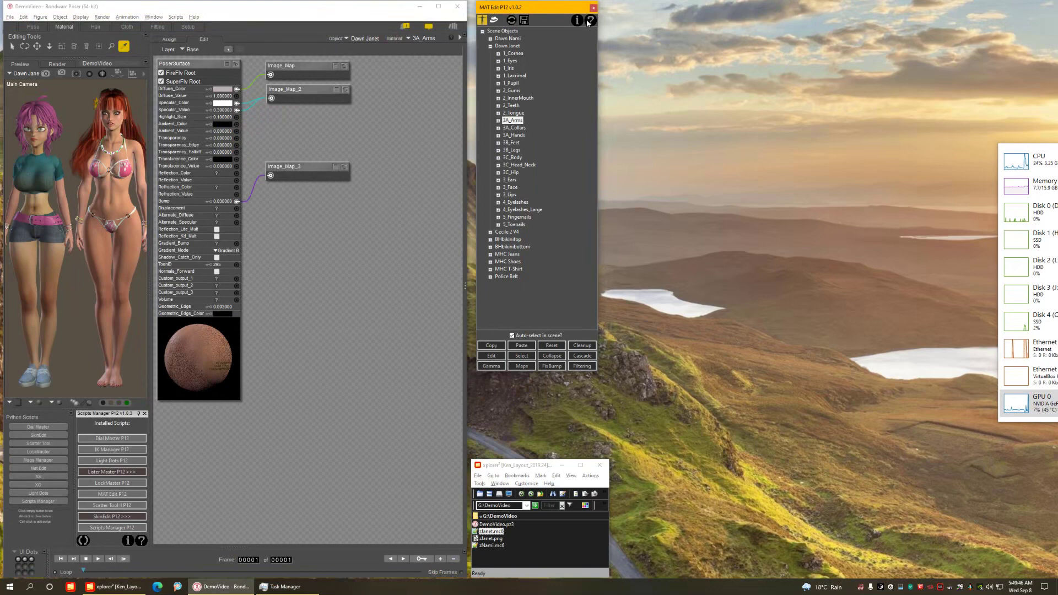